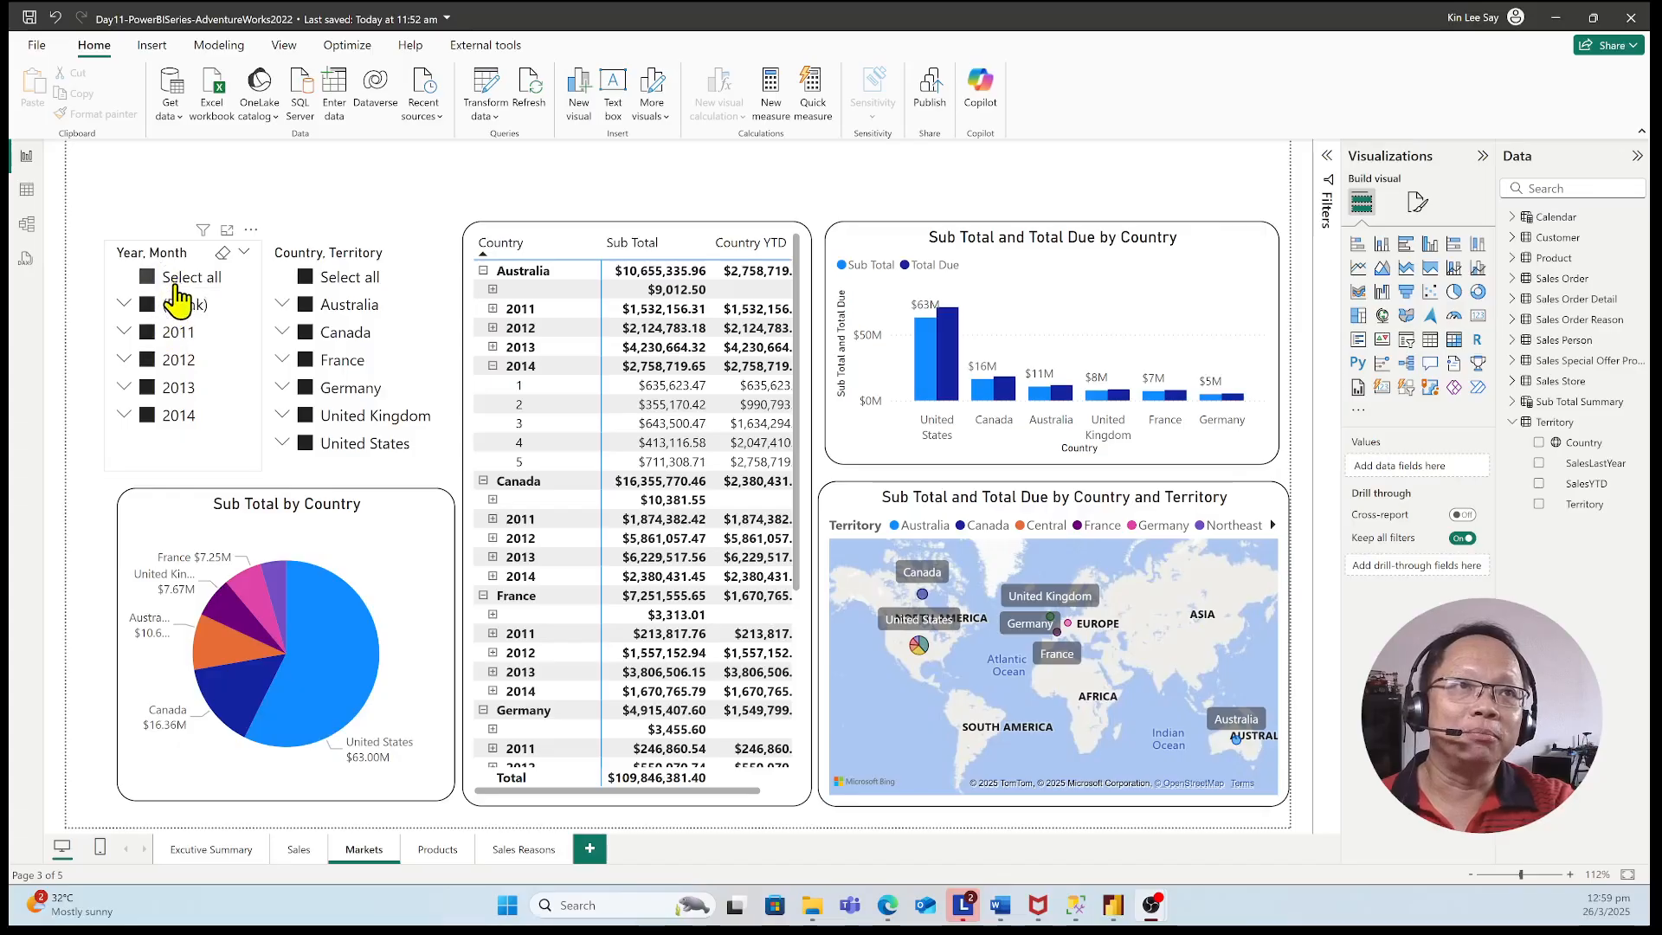
Look through the months under 2012 in the Year, Month slicer and collapse that year again
{"action": "left_click", "coordinate": [124, 360]}
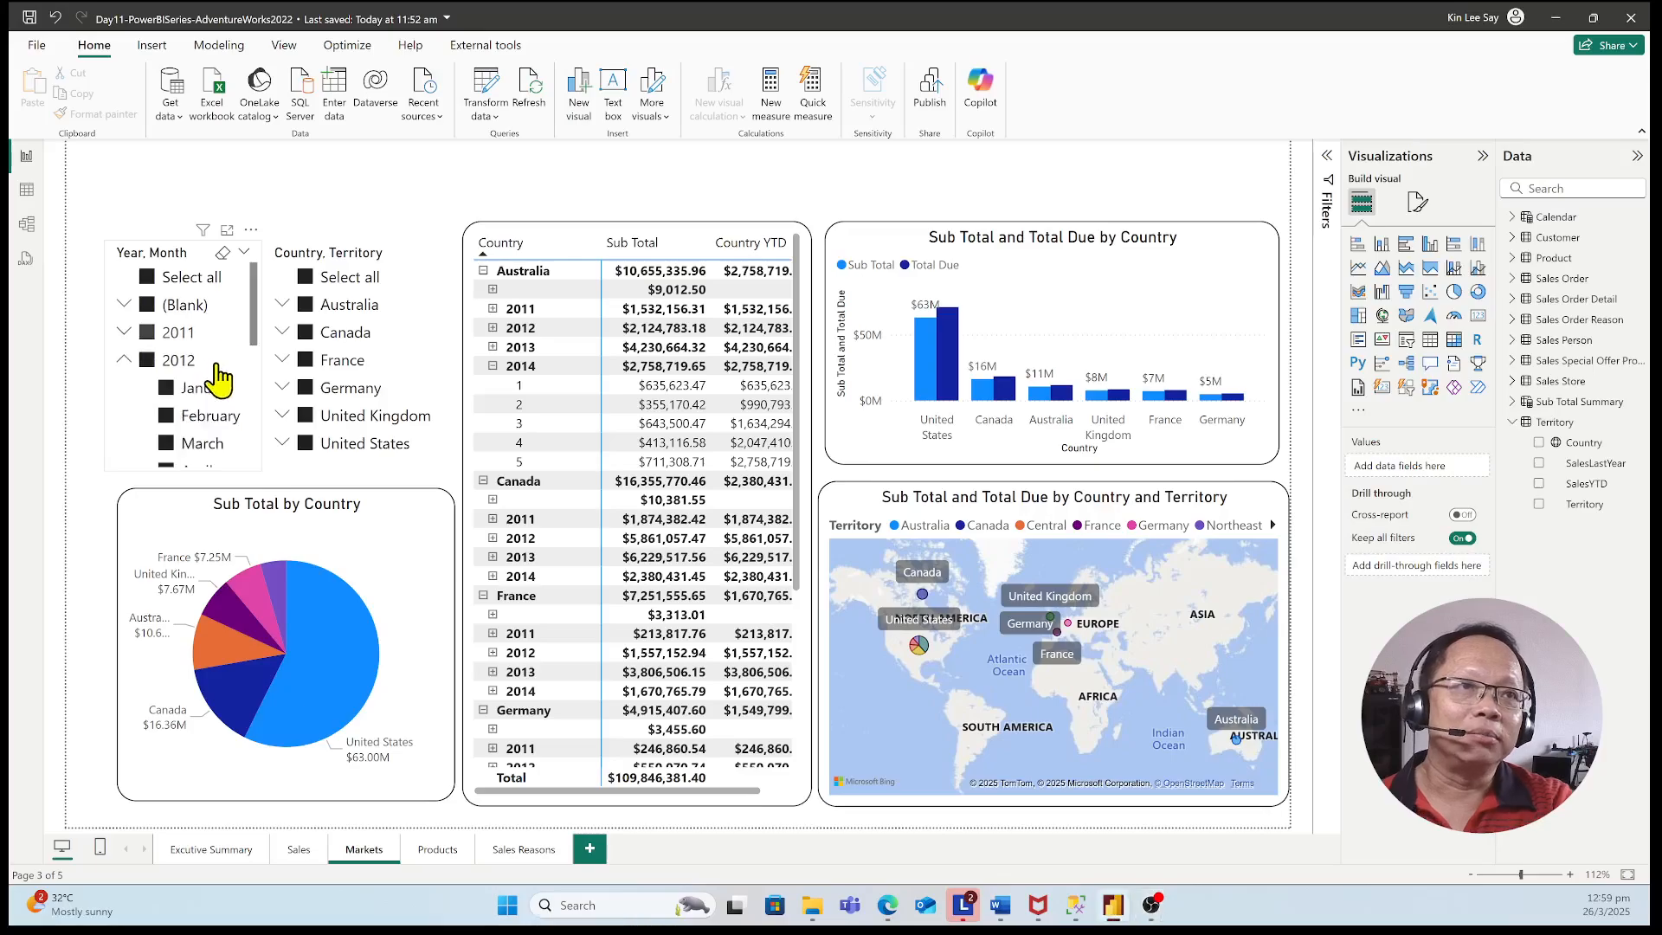
{"action": "scroll", "coordinate": [212, 403], "scroll_direction": "down", "scroll_amount": 3}
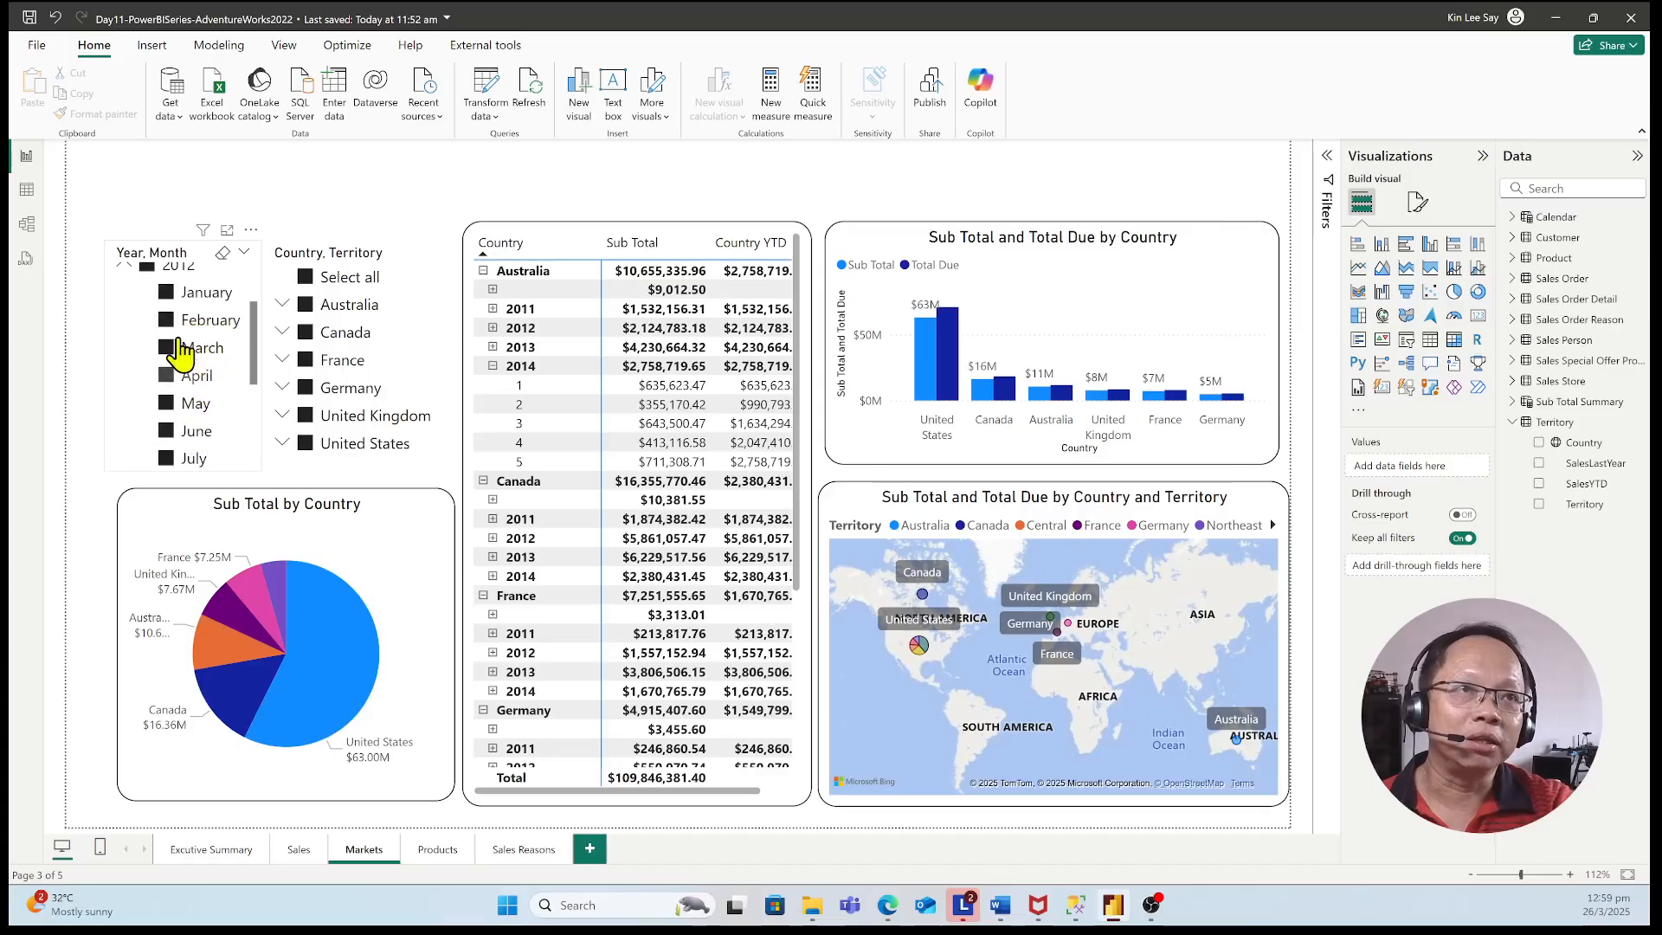
{"action": "left_click", "coordinate": [123, 266]}
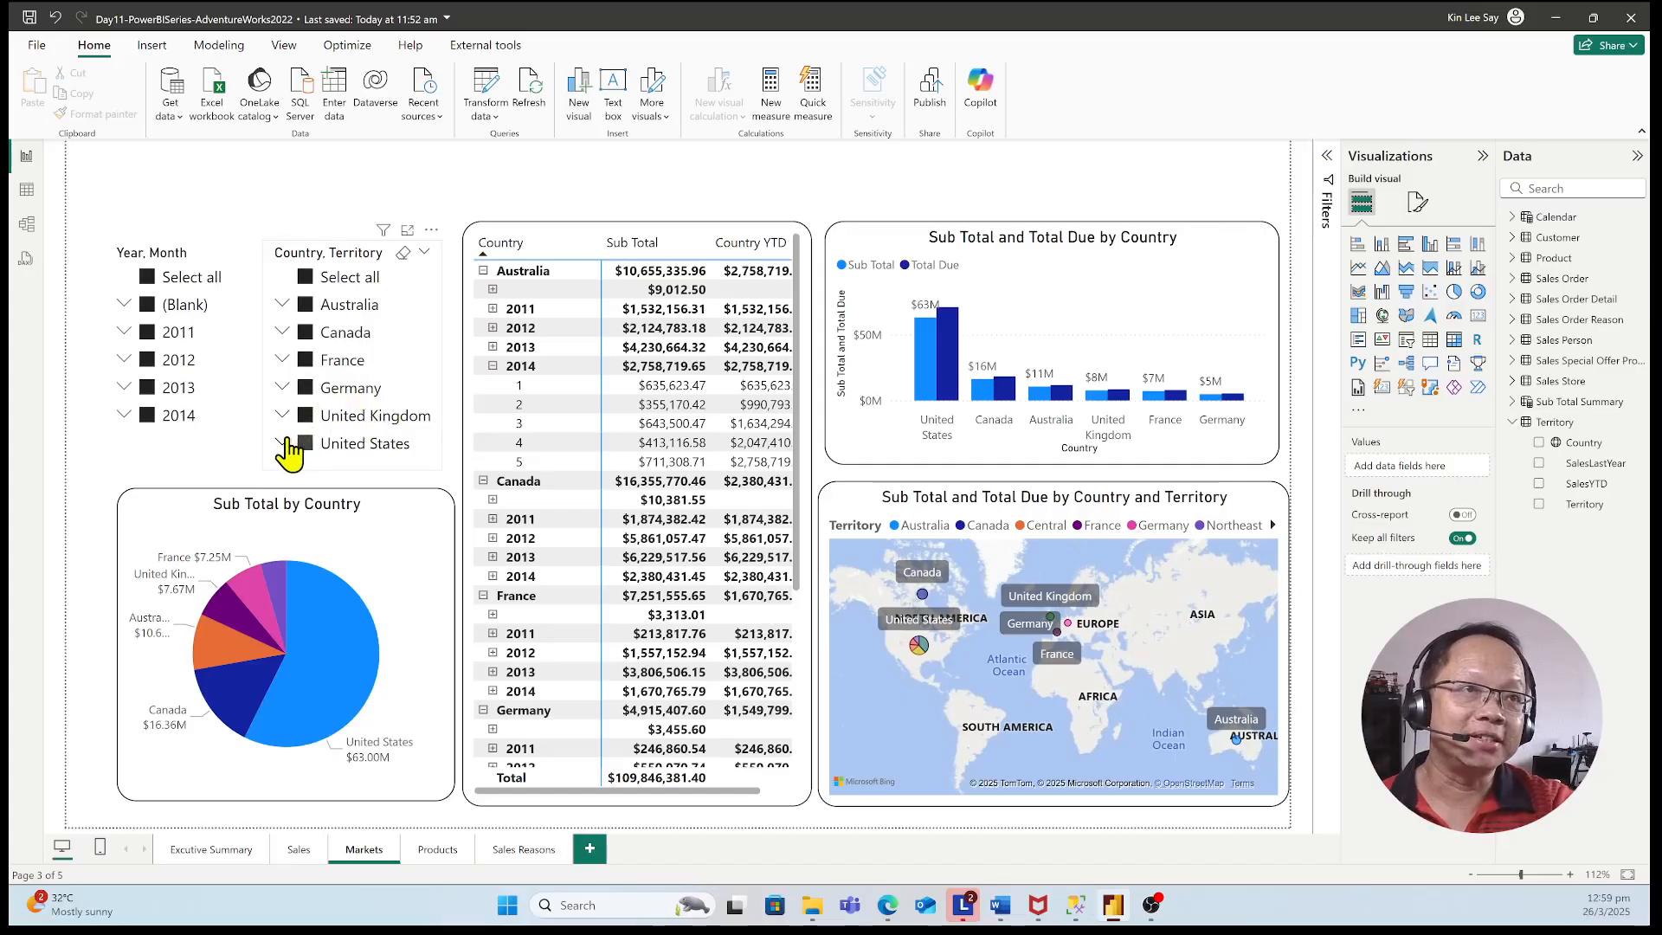
Look at the United States territories in the Country, Territory slicer, clearing and restoring that country's selection
{"action": "scroll", "coordinate": [369, 403], "scroll_direction": "down", "scroll_amount": 2}
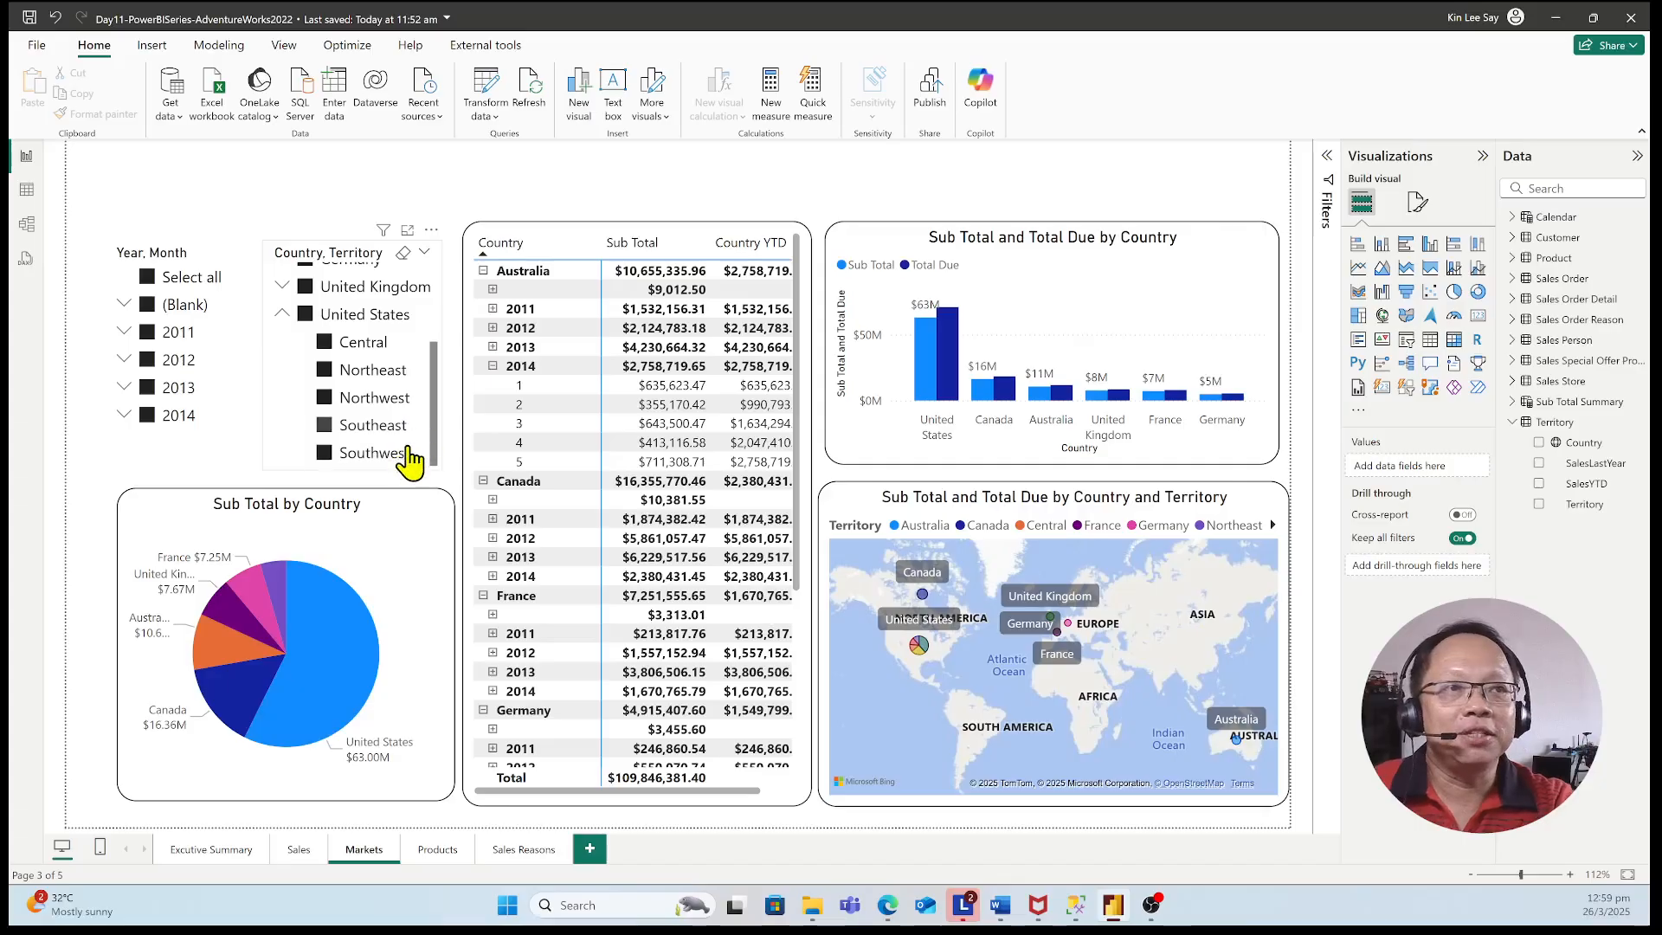
{"action": "left_click", "coordinate": [303, 315]}
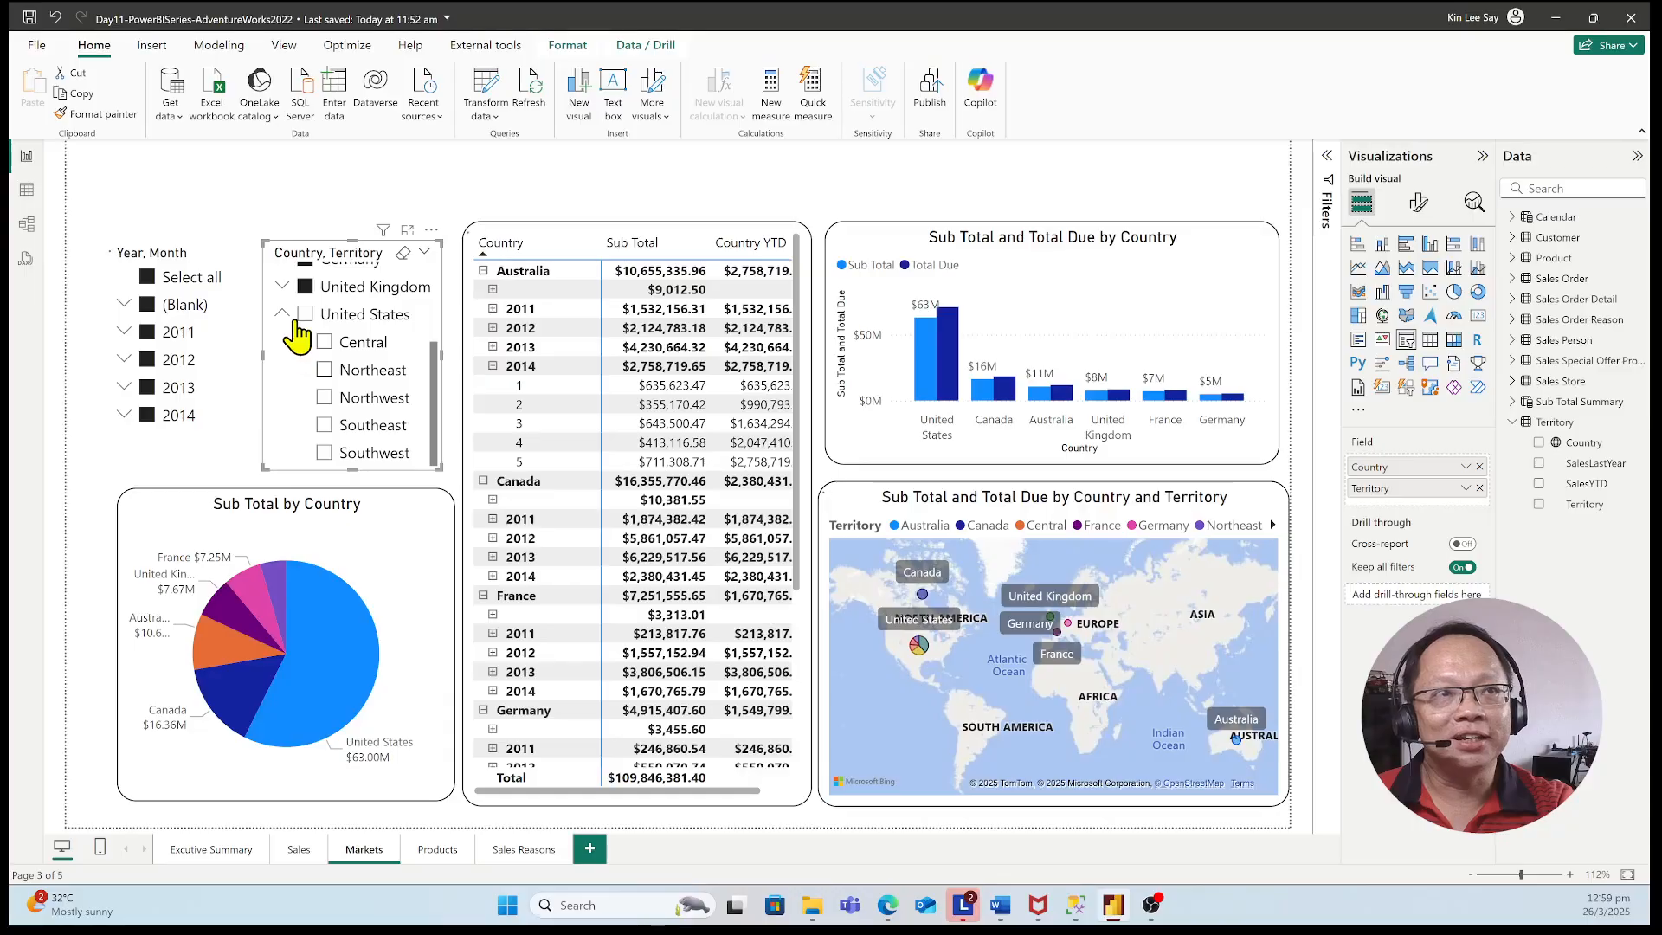
{"action": "left_click", "coordinate": [305, 318]}
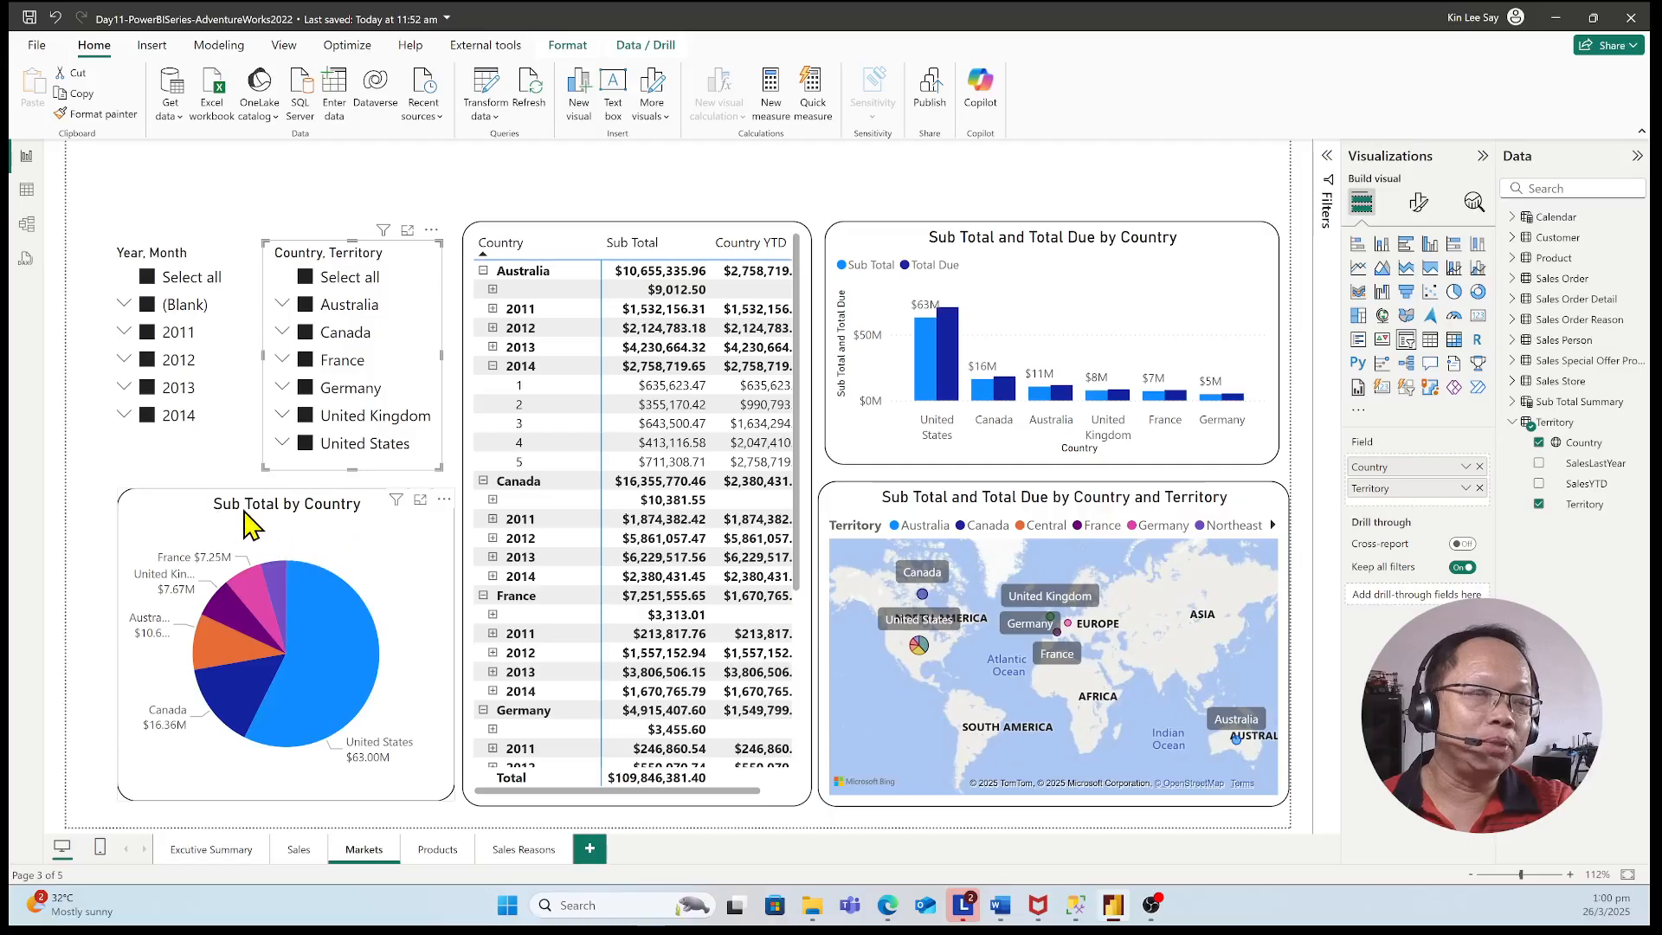
Collapse the Australia and Canada groups in the matrix of sub totals by country
{"action": "left_click", "coordinate": [349, 541]}
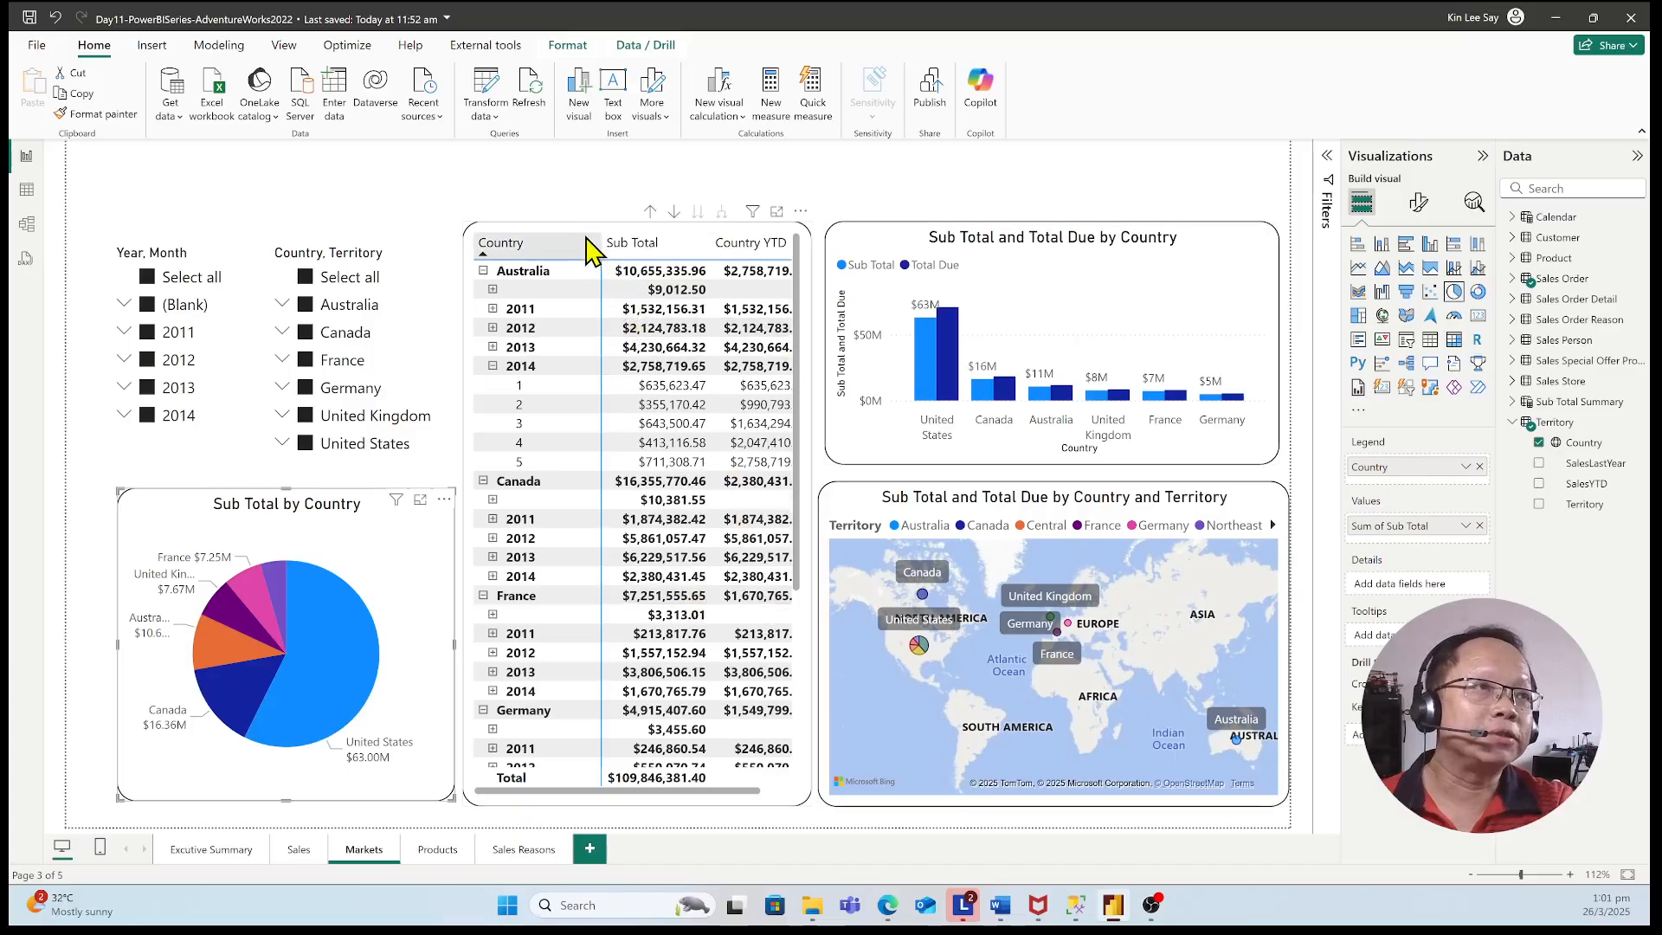
{"action": "left_click", "coordinate": [535, 236]}
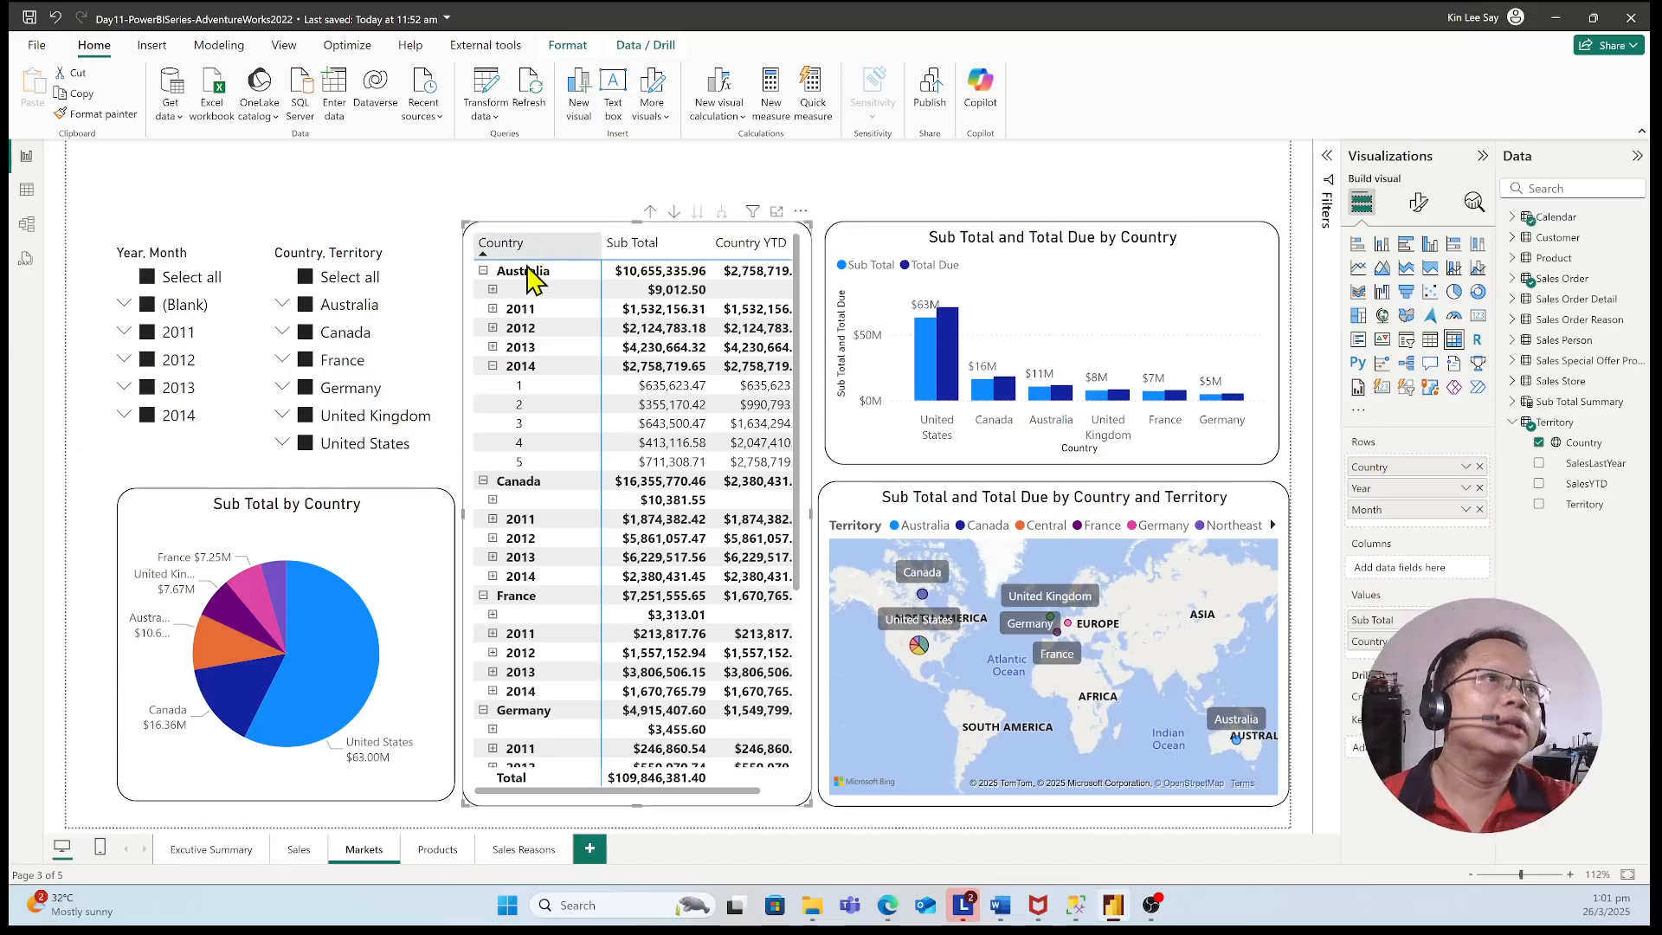
{"action": "left_click", "coordinate": [492, 367]}
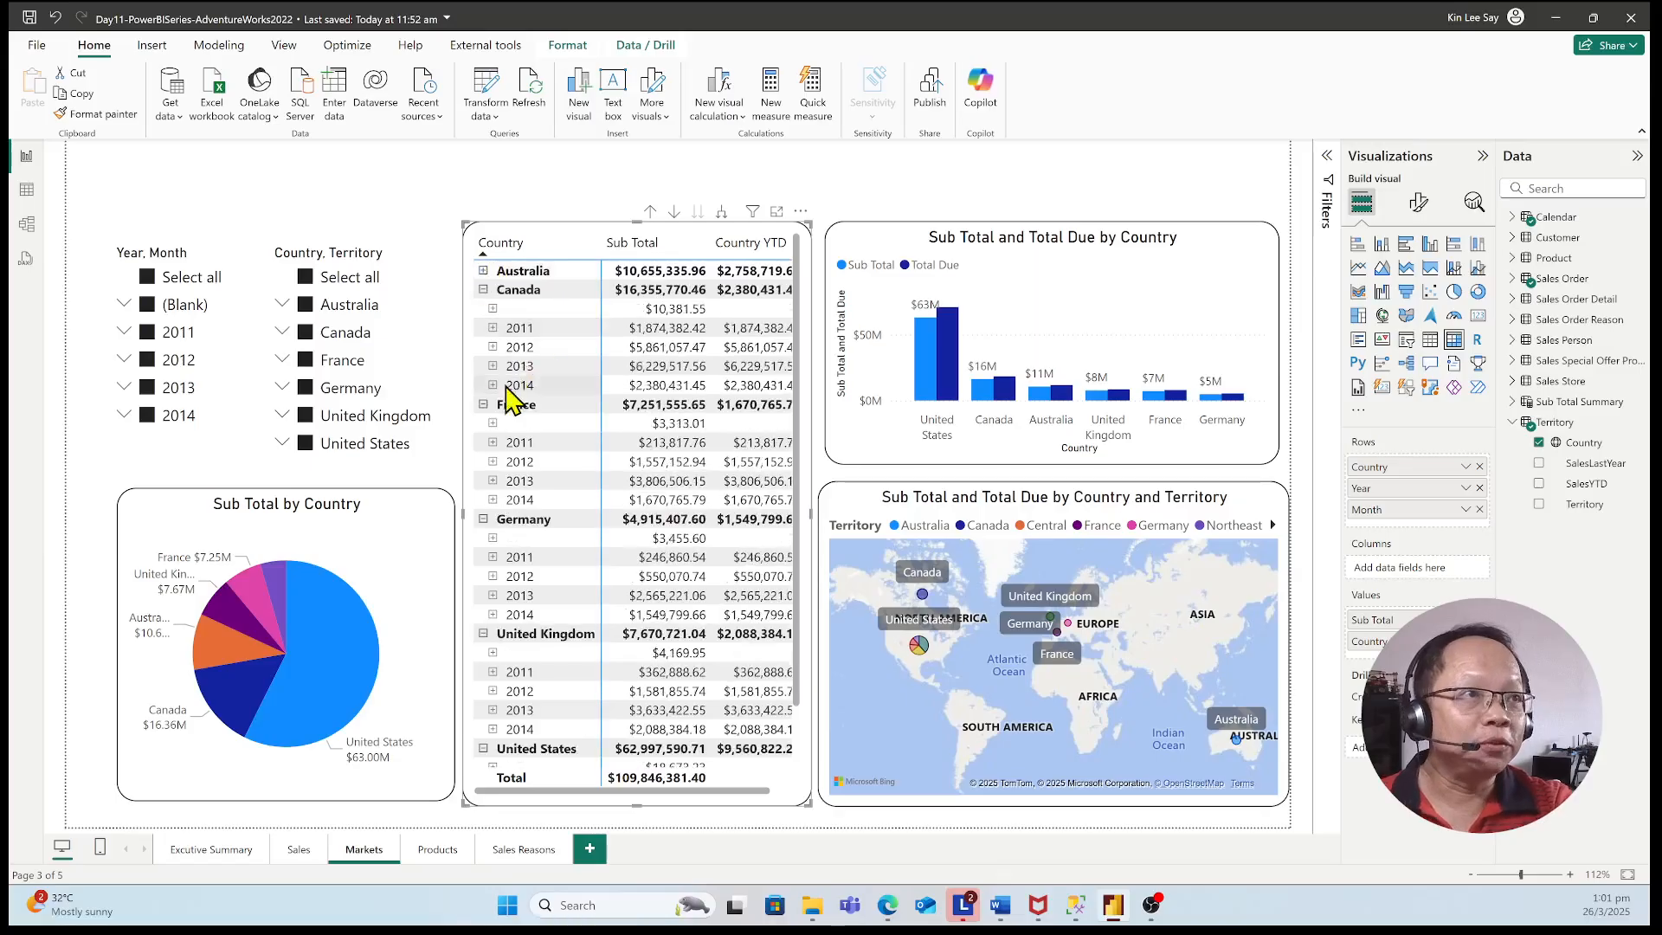
{"action": "left_click", "coordinate": [482, 290]}
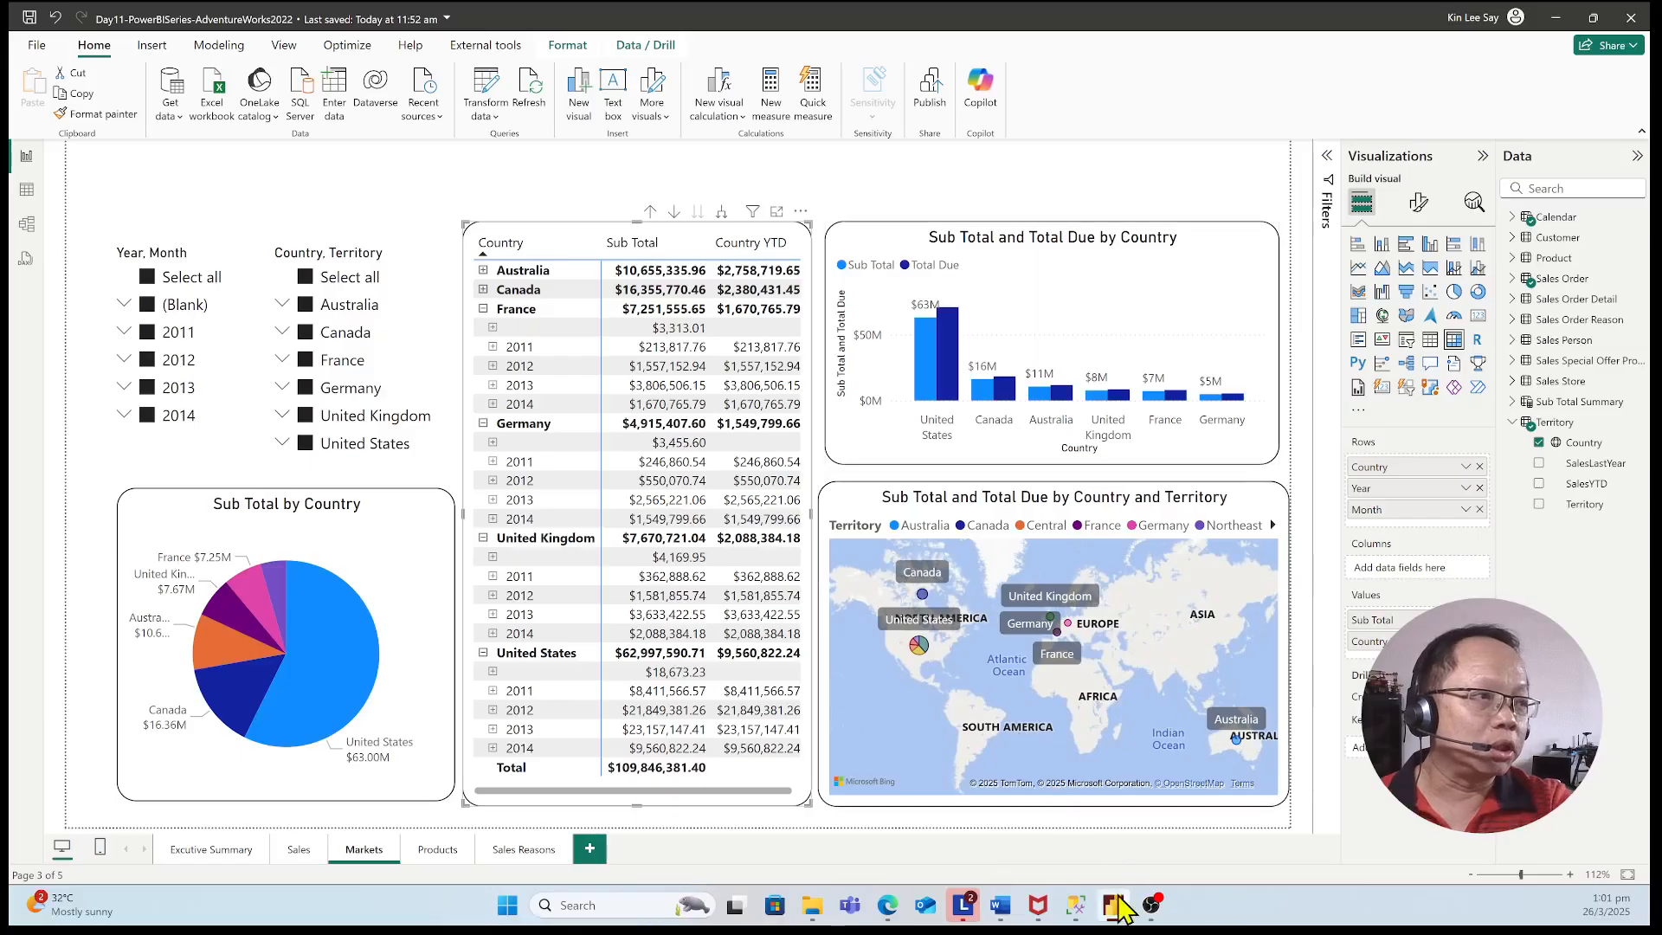
Minimize the report and the file browser window, and switch to SQL Server Management Studio
{"action": "mouse_move", "coordinate": [1117, 898]}
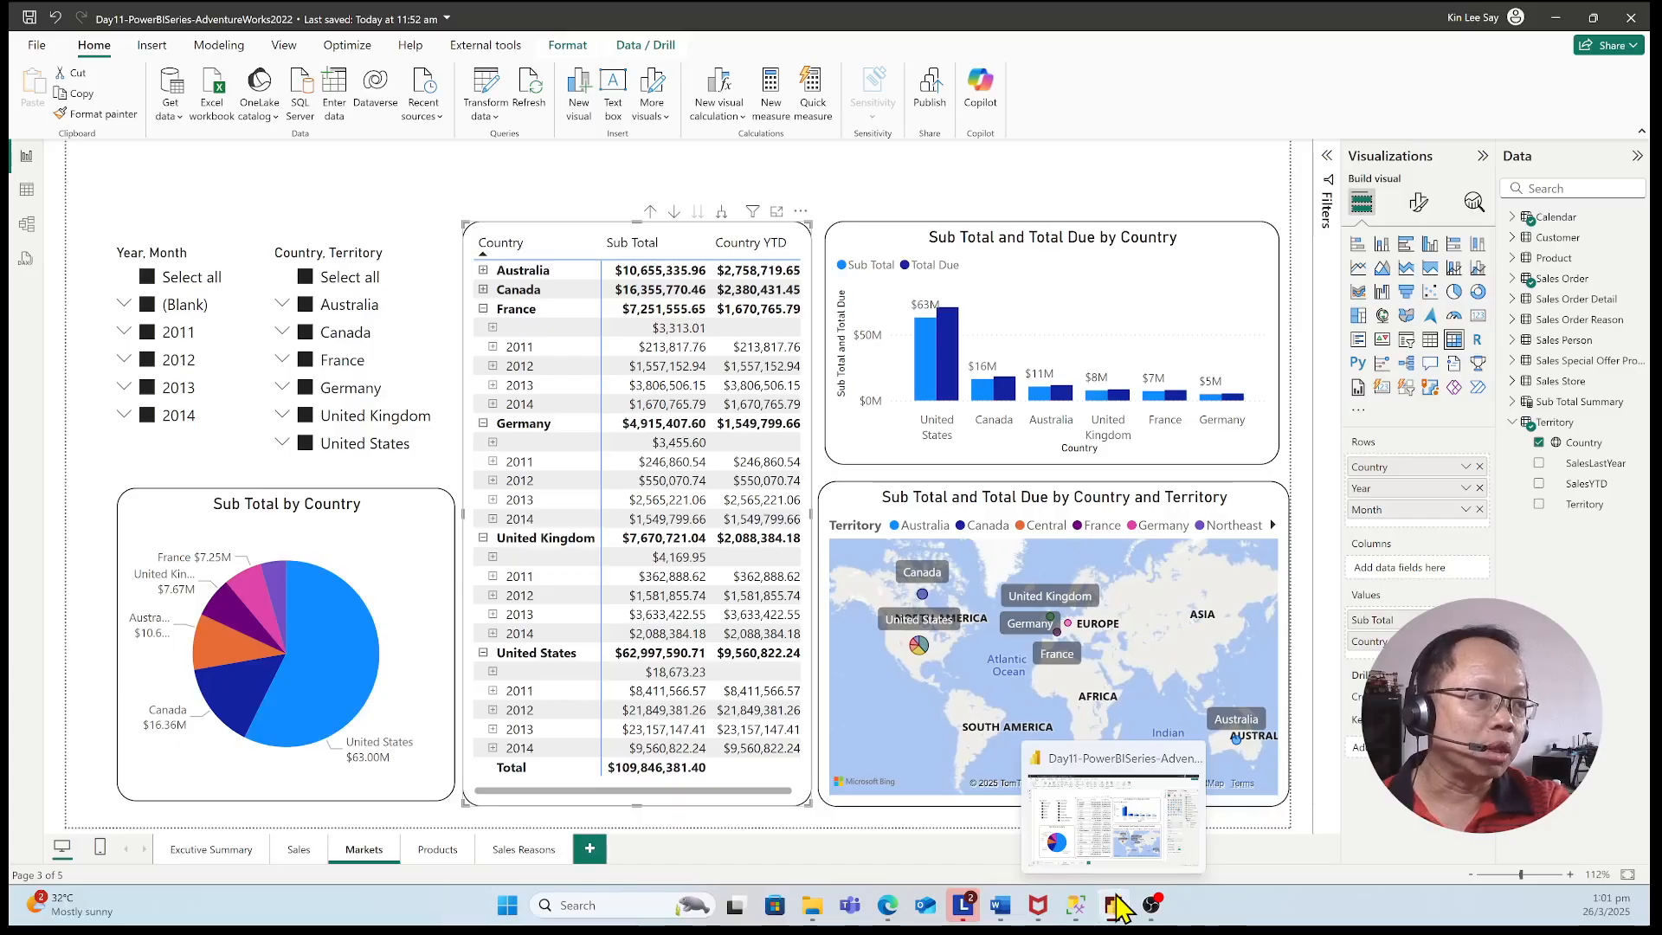
{"action": "left_click", "coordinate": [1116, 904]}
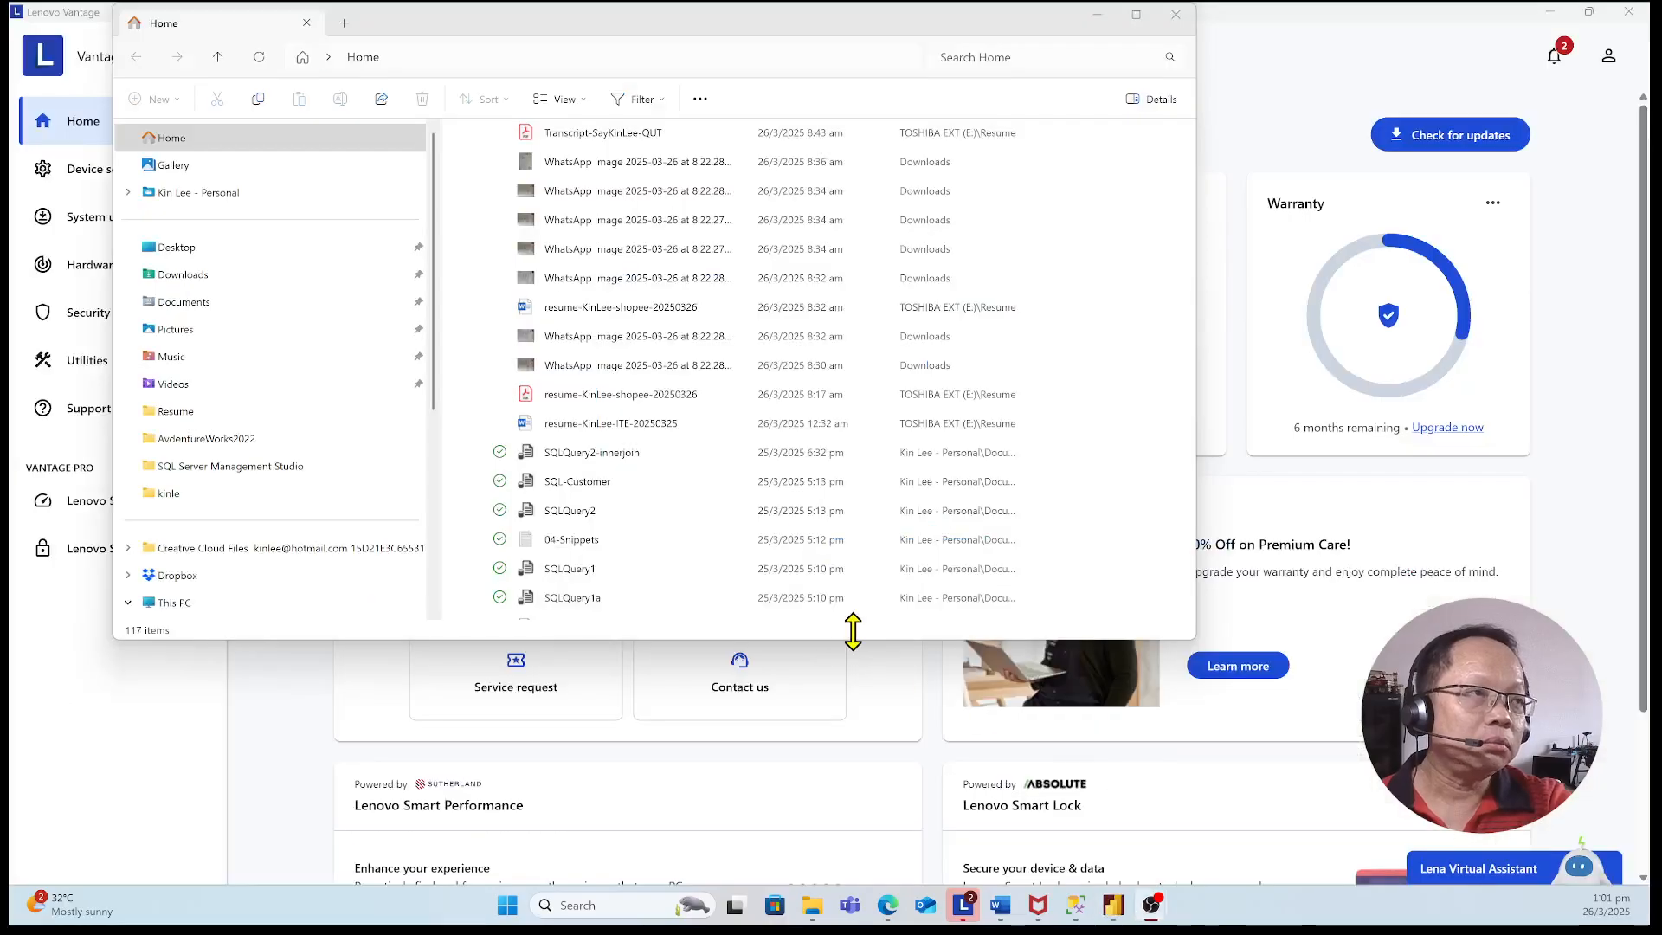
{"action": "left_click", "coordinate": [1095, 14]}
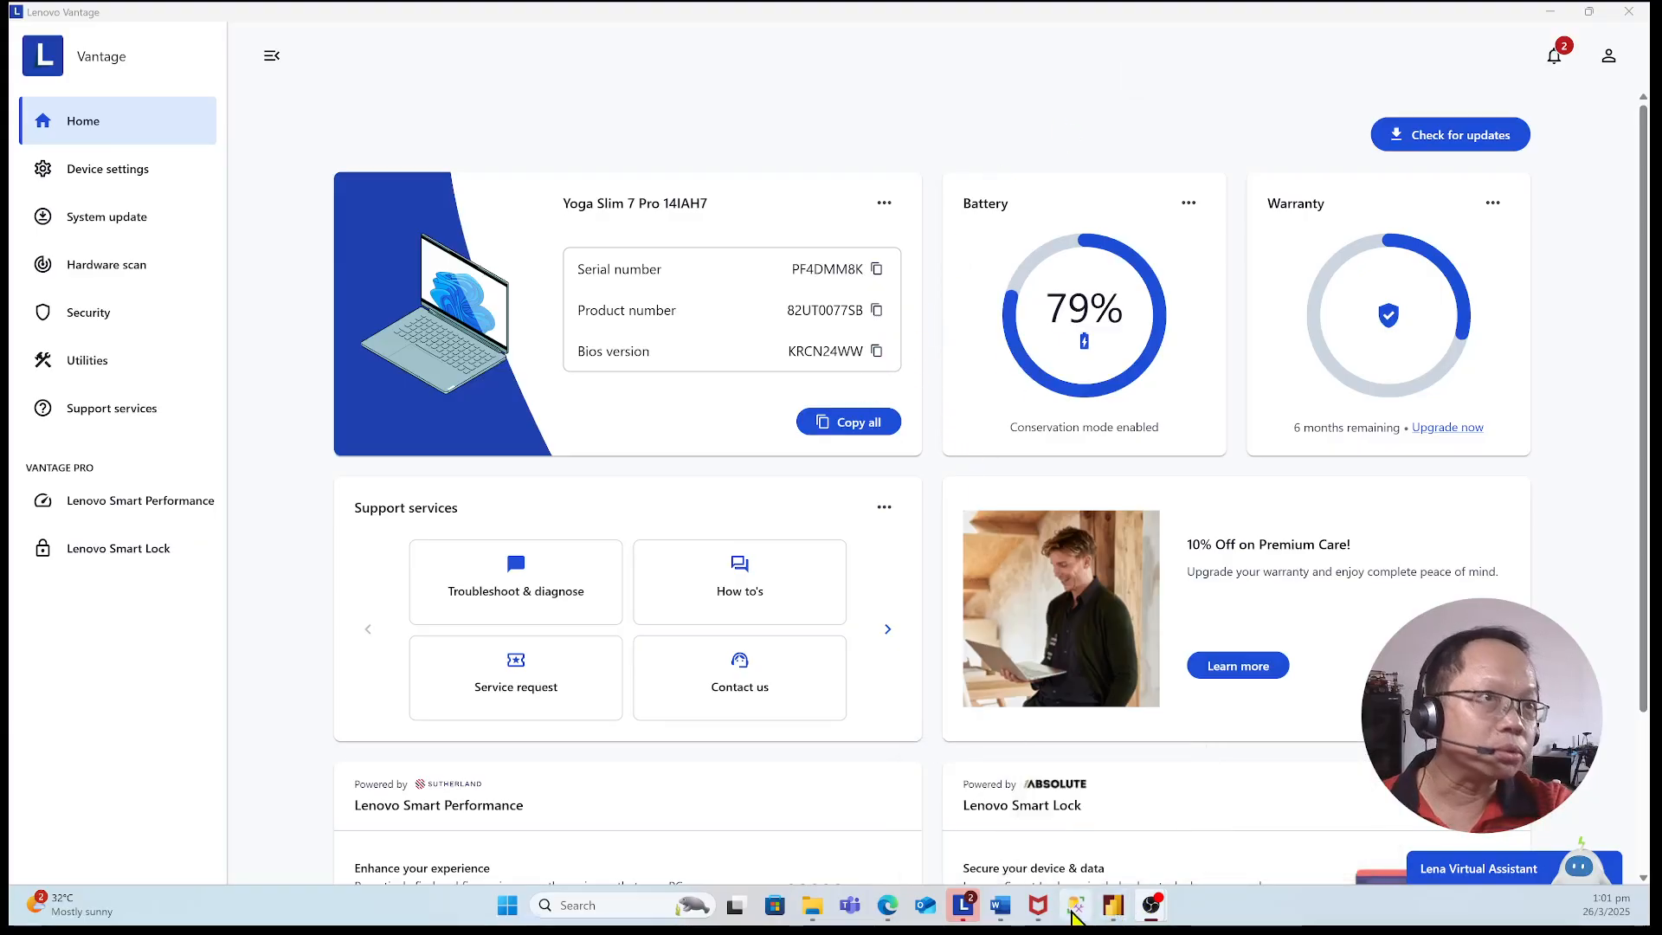
{"action": "left_click", "coordinate": [1075, 909]}
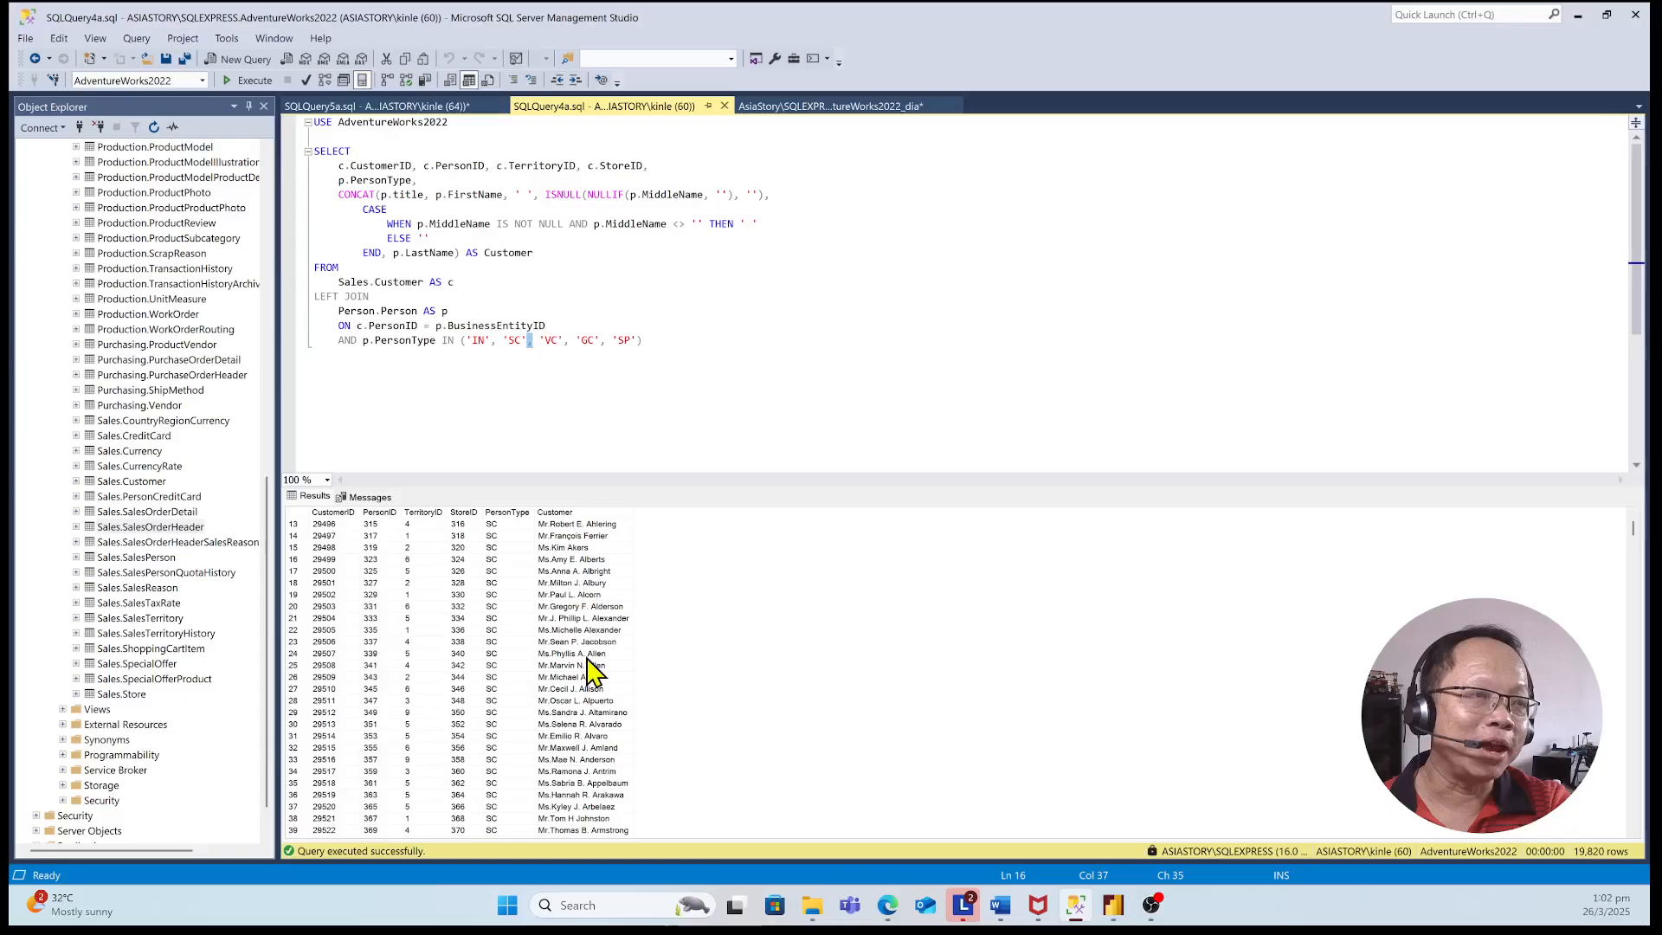
Examine the SQLQuery4a customer results from first to last rows, comparing the StoreID, PersonType and Customer columns
{"action": "scroll", "coordinate": [571, 649], "scroll_direction": "down", "scroll_amount": 6}
{"action": "scroll", "coordinate": [572, 649], "scroll_direction": "up", "scroll_amount": 9}
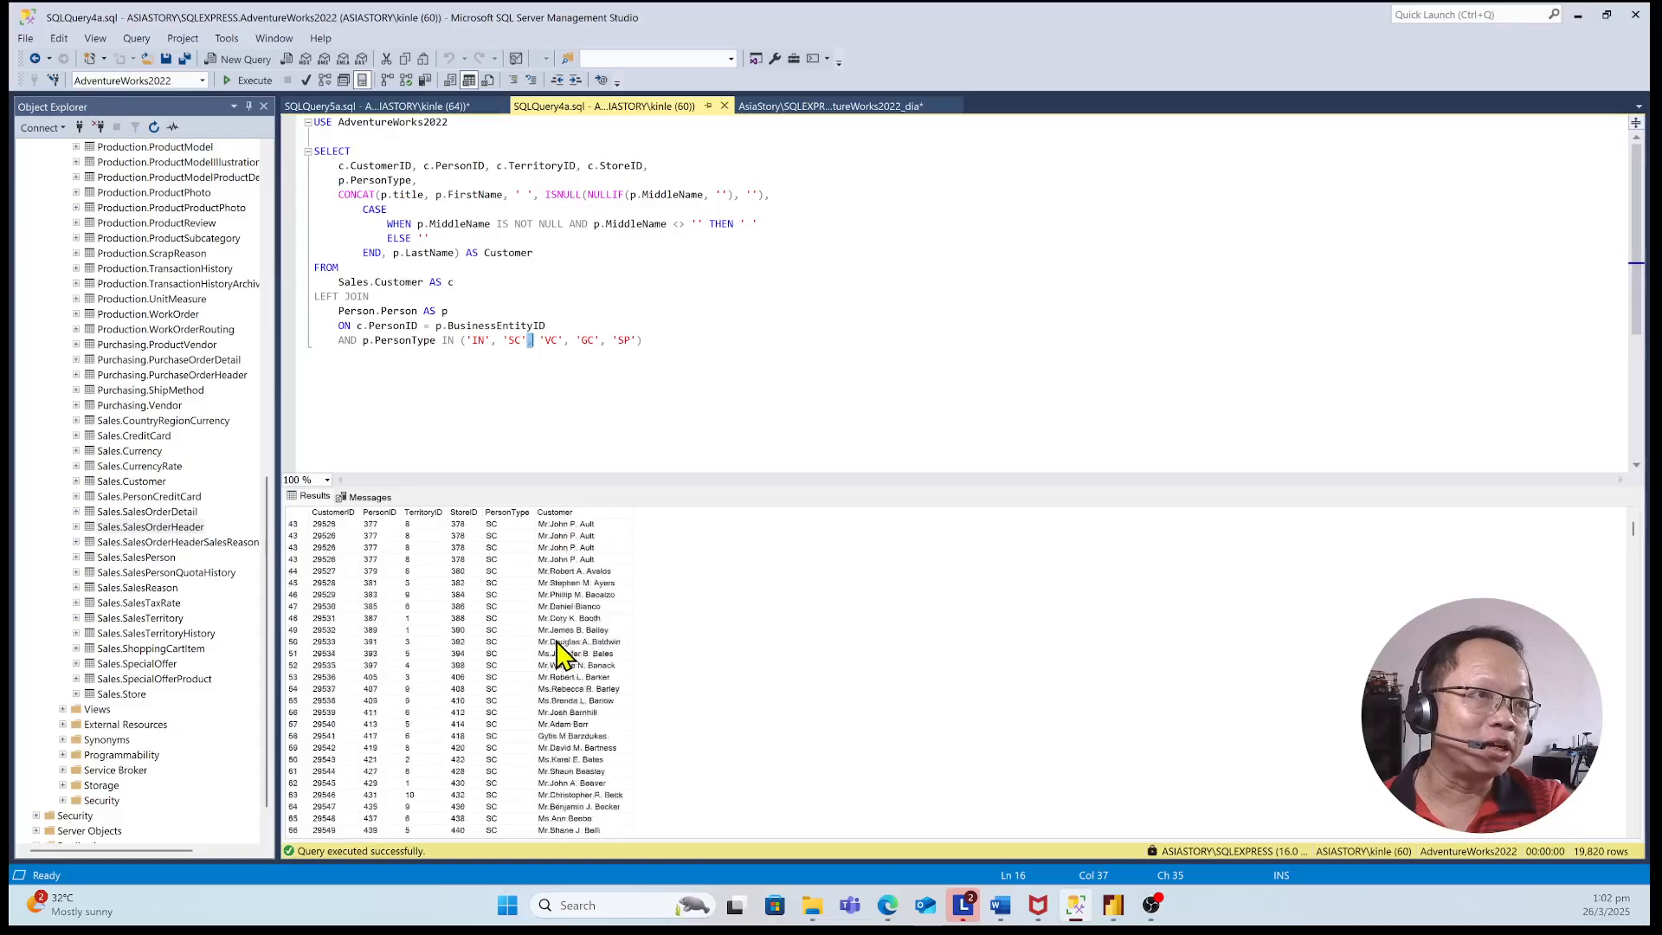
{"action": "scroll", "coordinate": [561, 658], "scroll_direction": "up", "scroll_amount": 1}
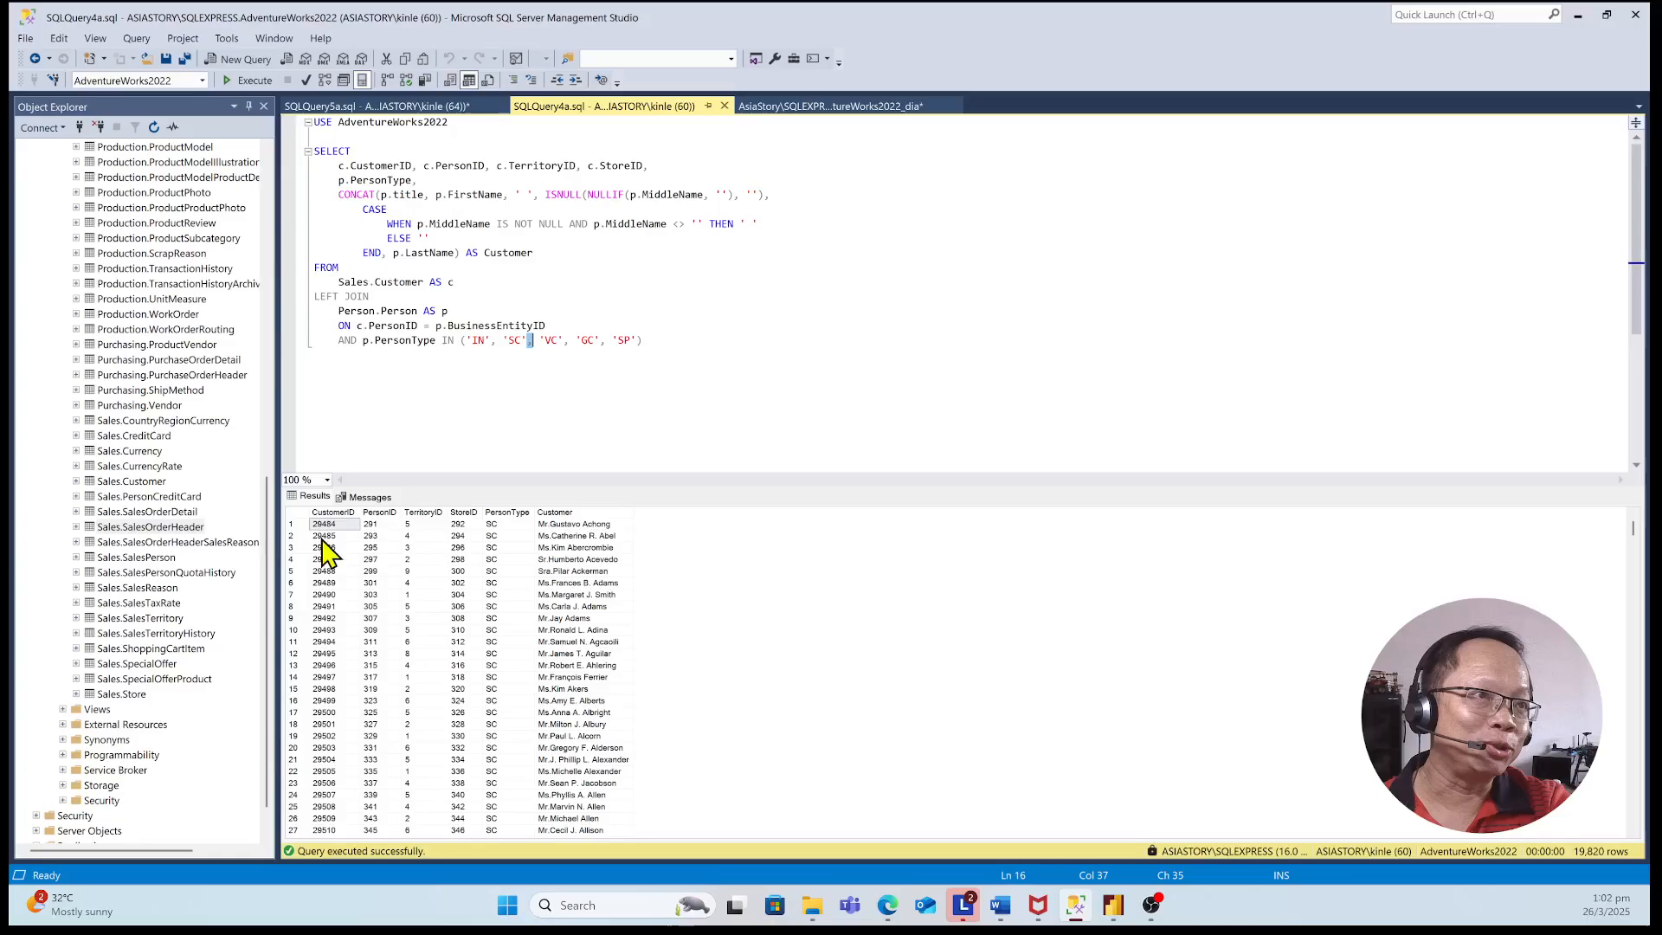
{"action": "scroll", "coordinate": [505, 600], "scroll_direction": "down", "scroll_amount": 19}
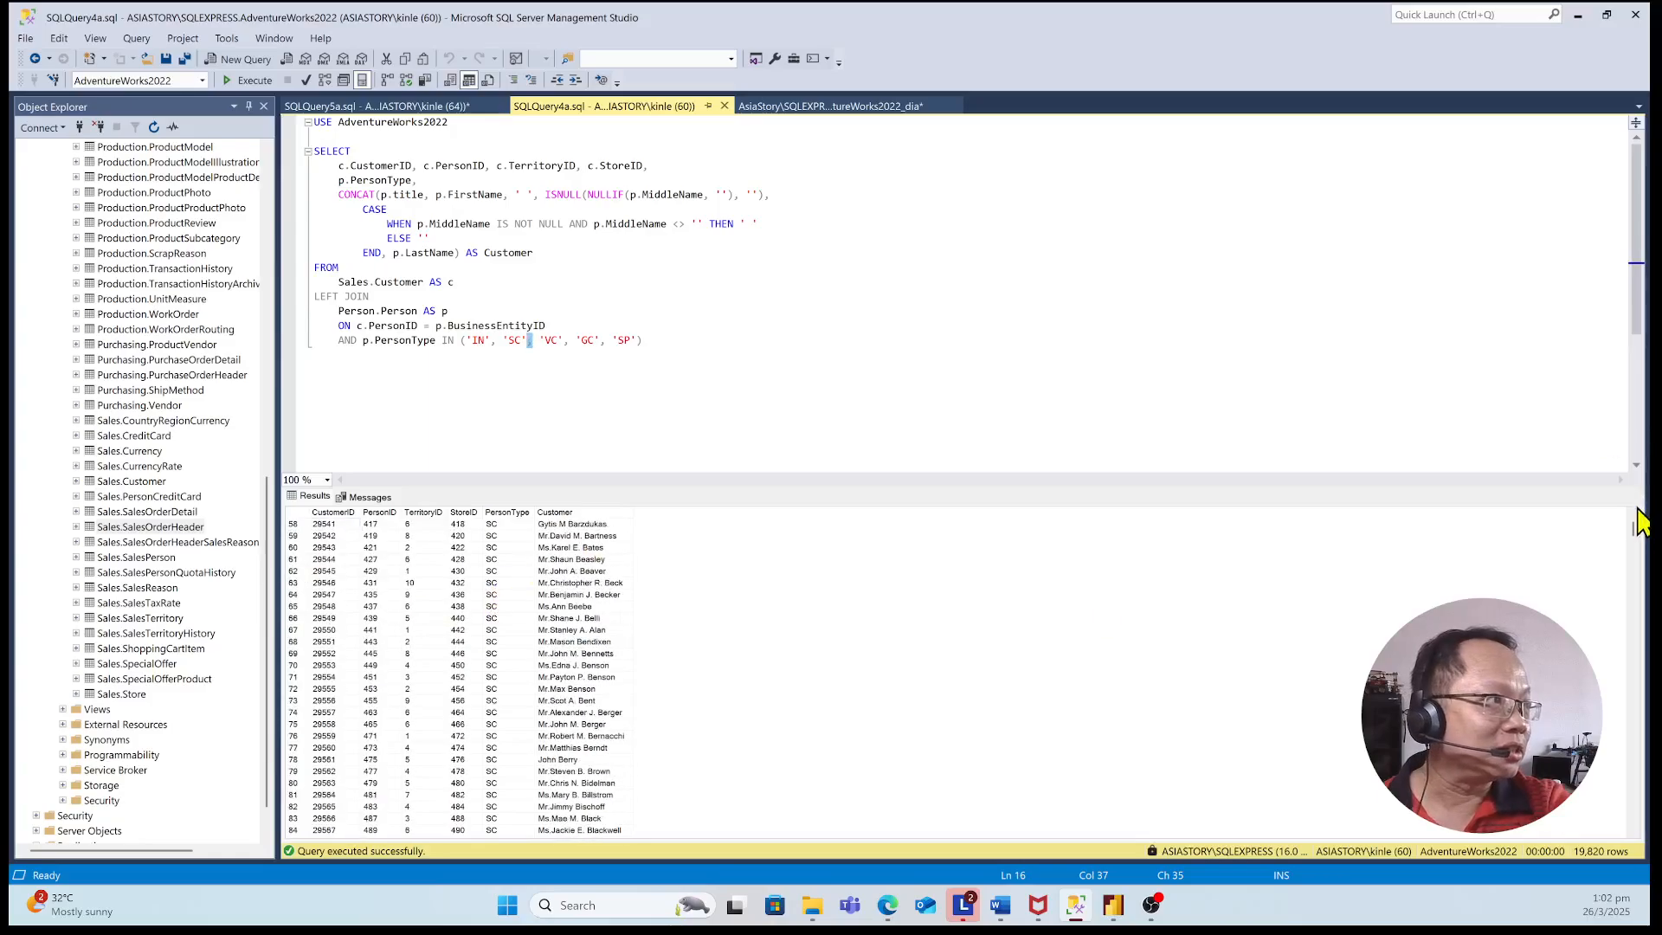
{"action": "left_click_drag", "start_coordinate": [1634, 525], "coordinate": [1632, 671]}
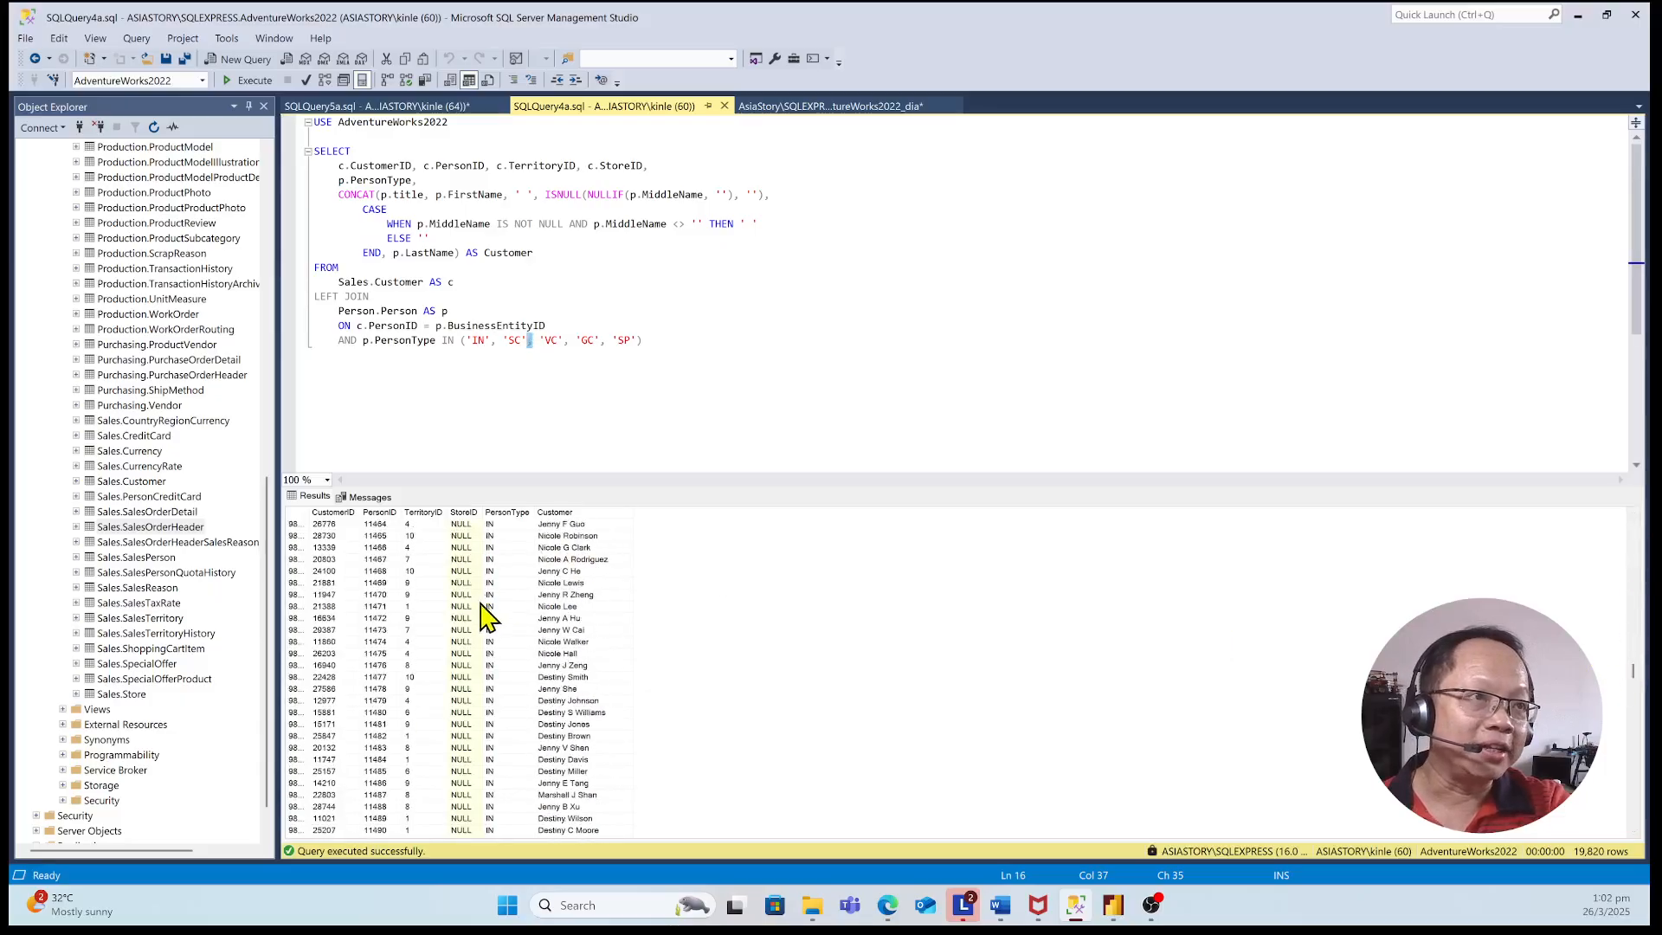
{"action": "scroll", "coordinate": [495, 622], "scroll_direction": "down", "scroll_amount": 15}
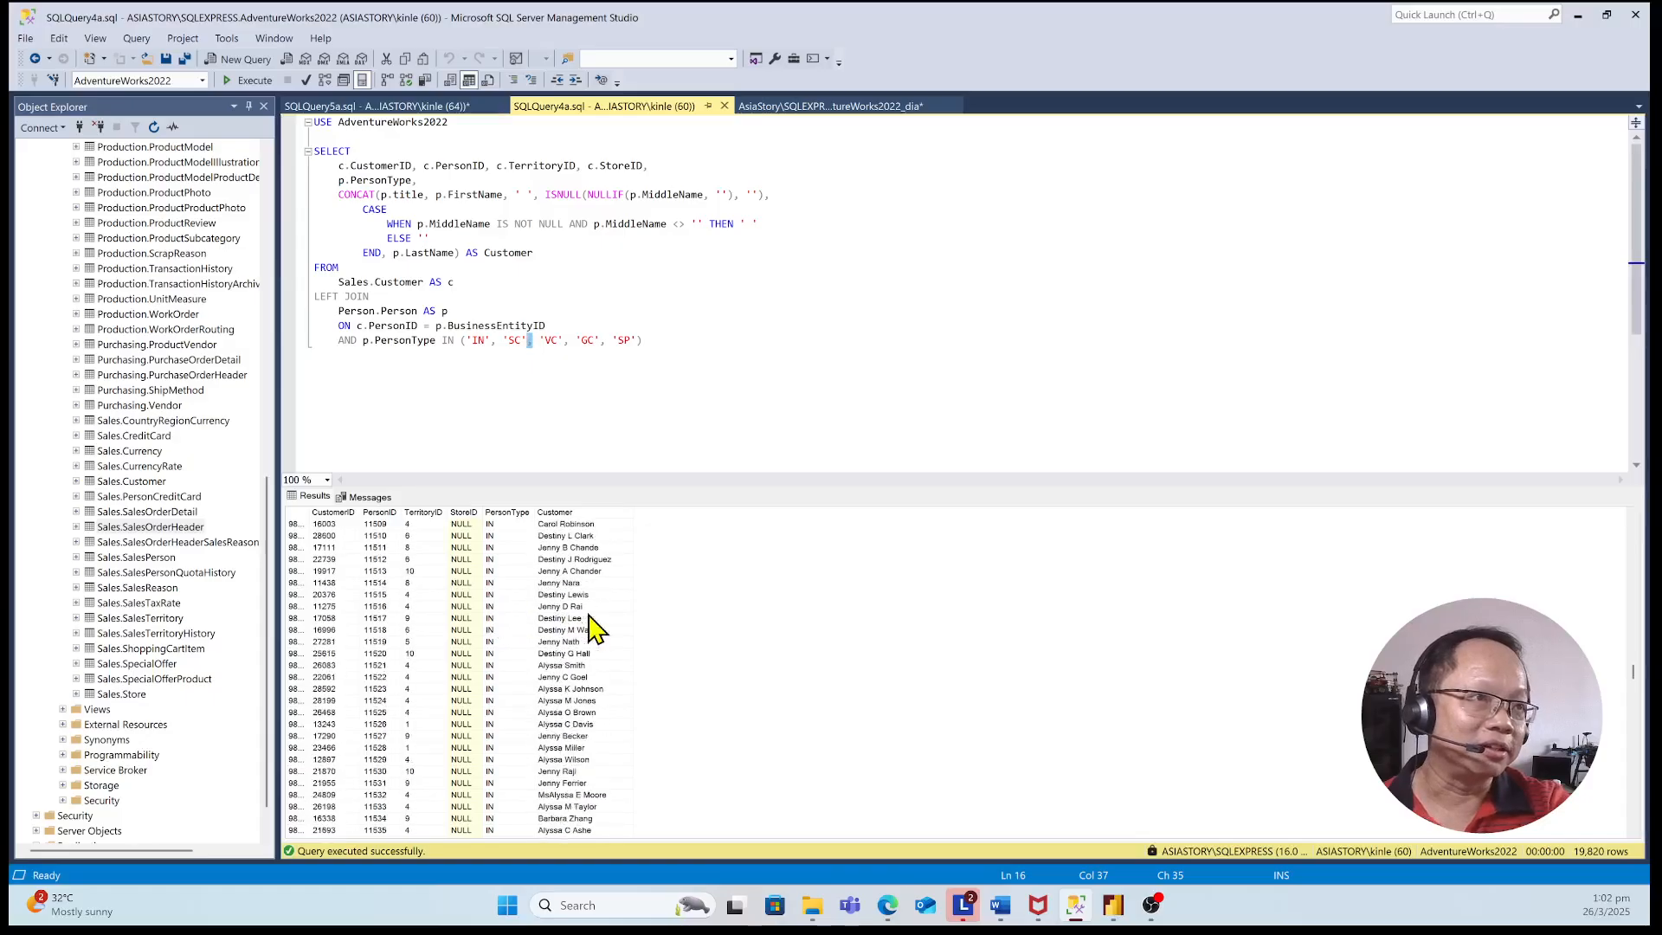
{"action": "left_click_drag", "start_coordinate": [1631, 671], "coordinate": [1633, 843]}
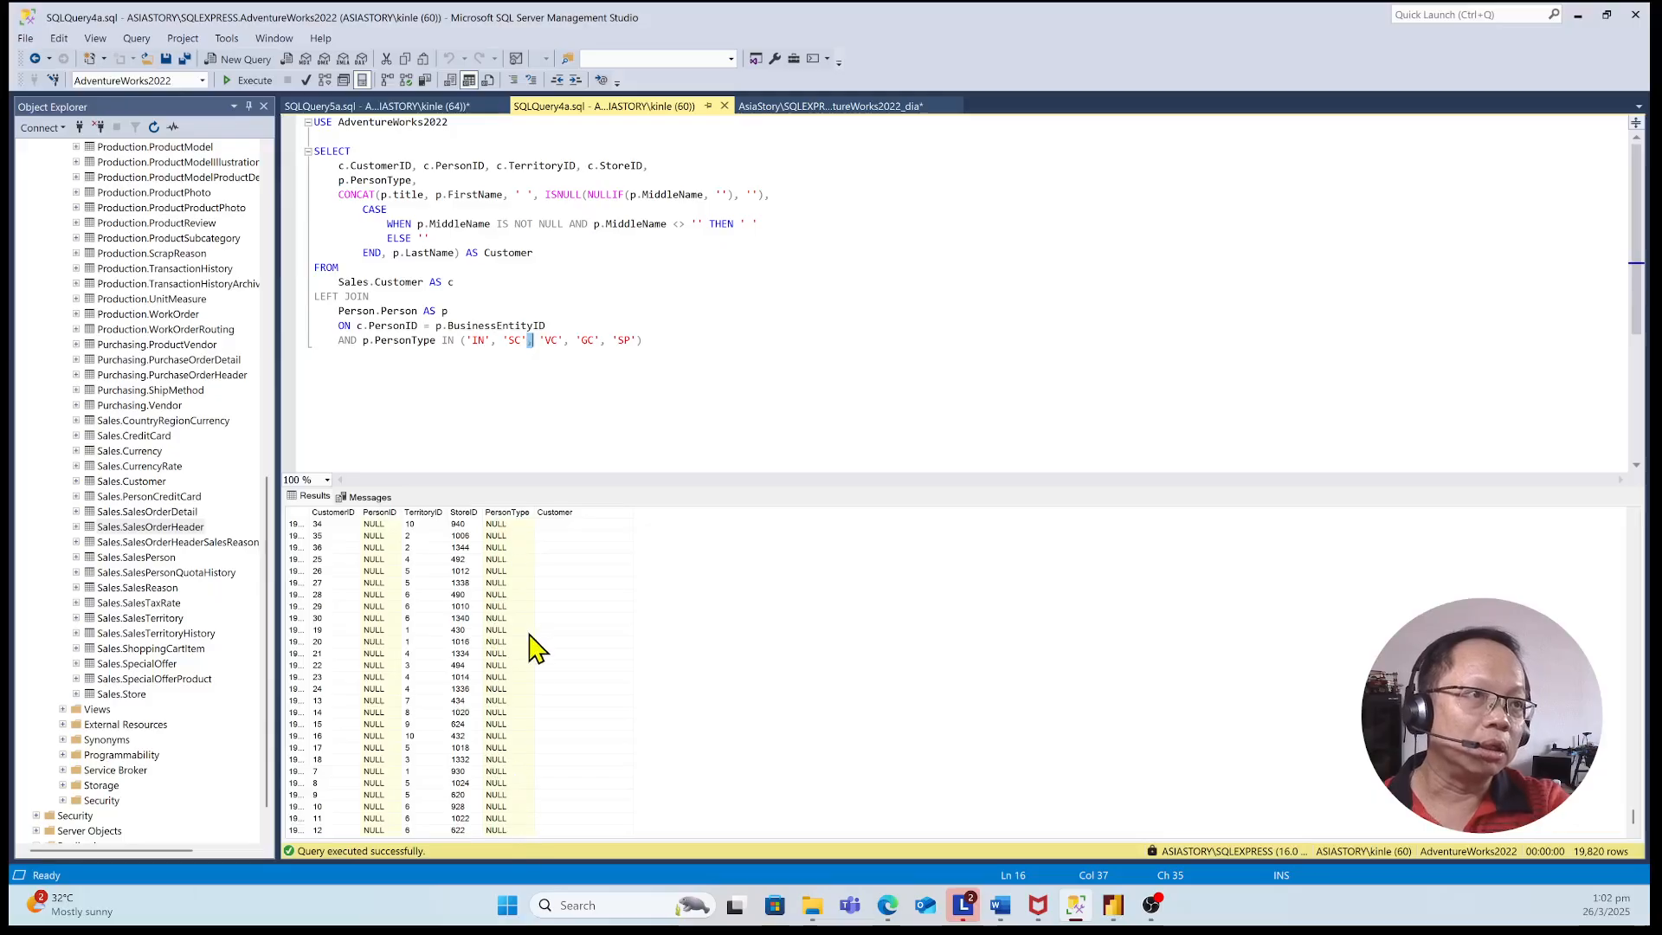
{"action": "scroll", "coordinate": [542, 668], "scroll_direction": "up", "scroll_amount": 10}
{"action": "scroll", "coordinate": [542, 668], "scroll_direction": "up", "scroll_amount": 10}
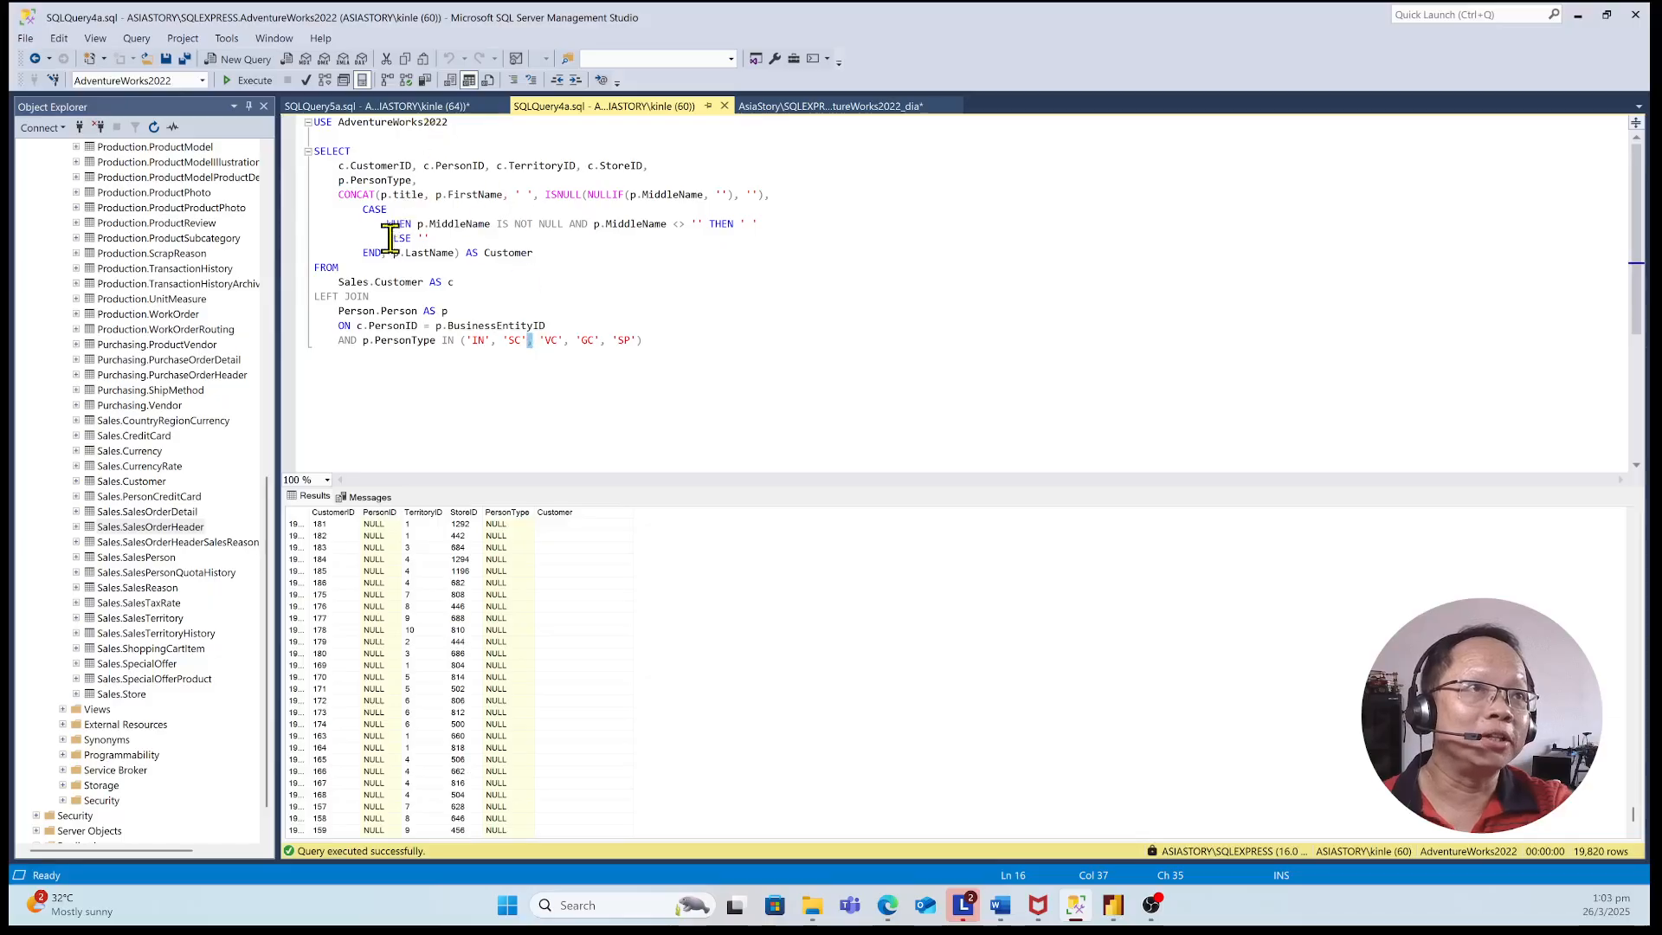
Review the Customer alias, the Person table and the title field in SQLQuery4a, and return to the first result rows
{"action": "double_click", "coordinate": [495, 251]}
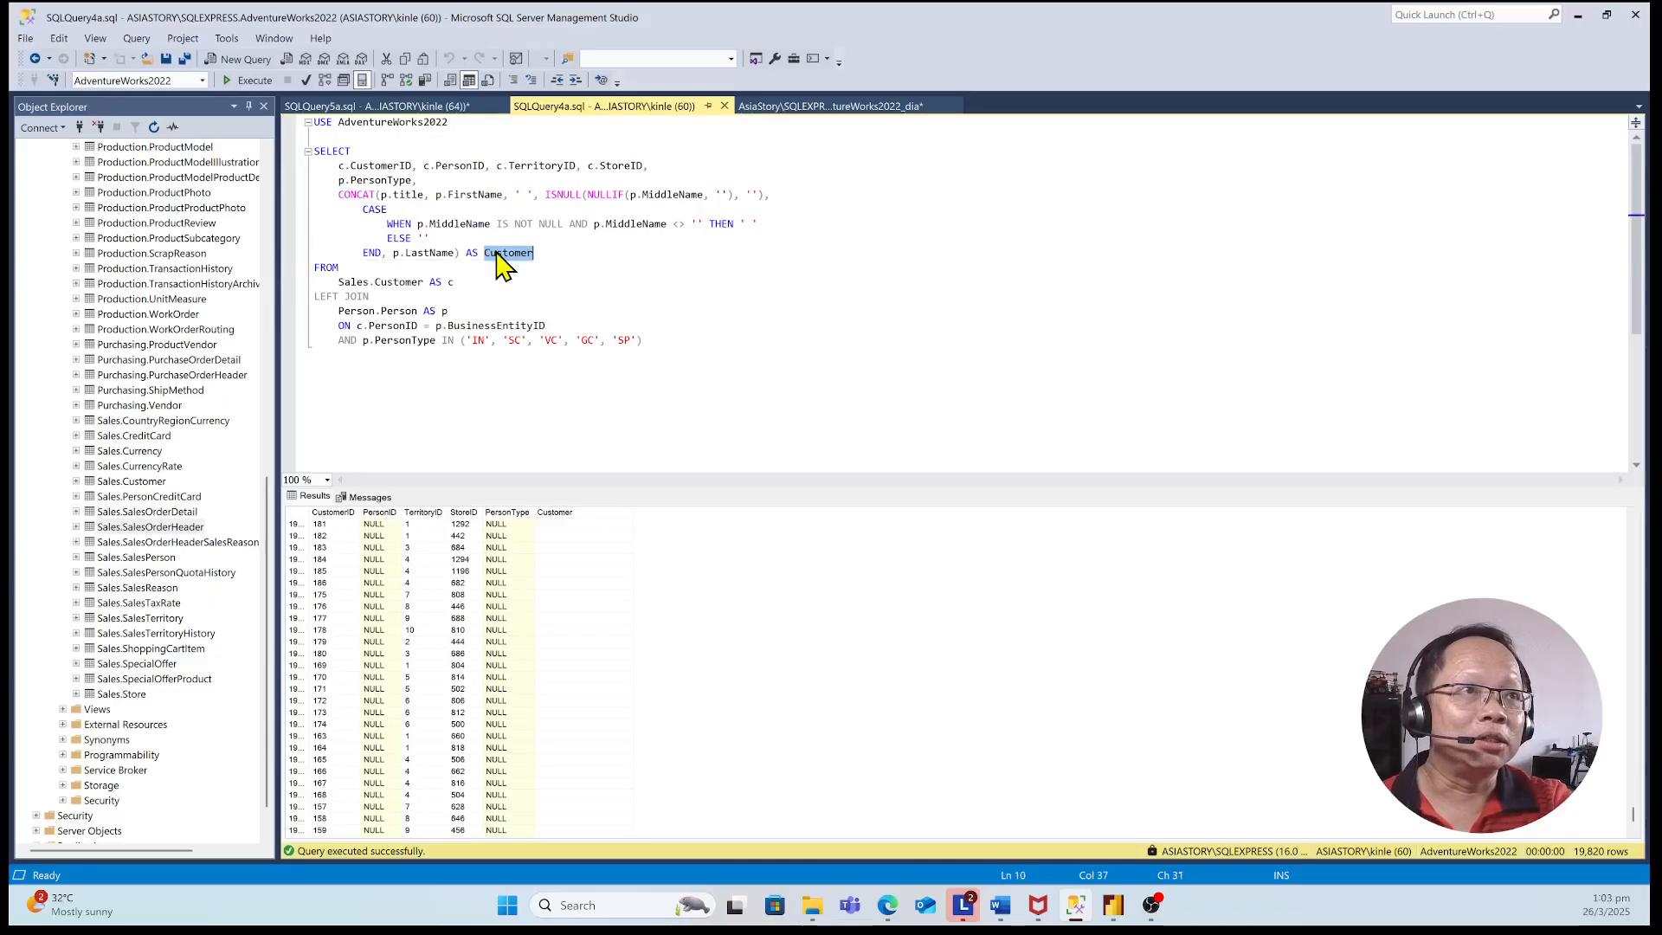
{"action": "double_click", "coordinate": [397, 311]}
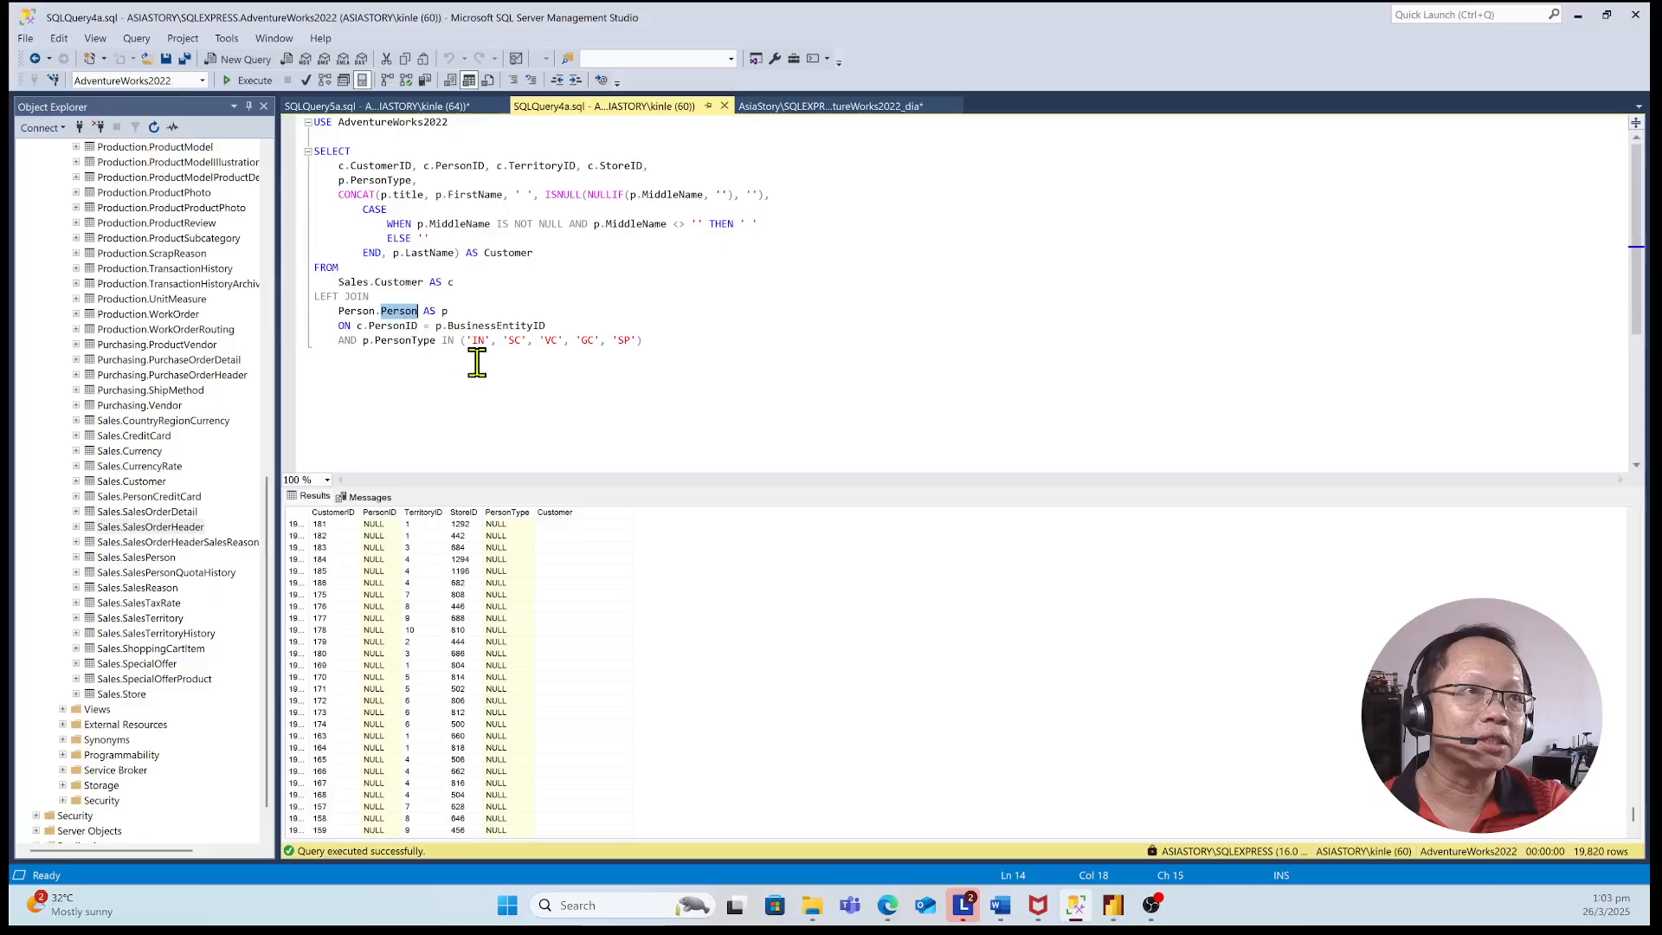
{"action": "double_click", "coordinate": [408, 196]}
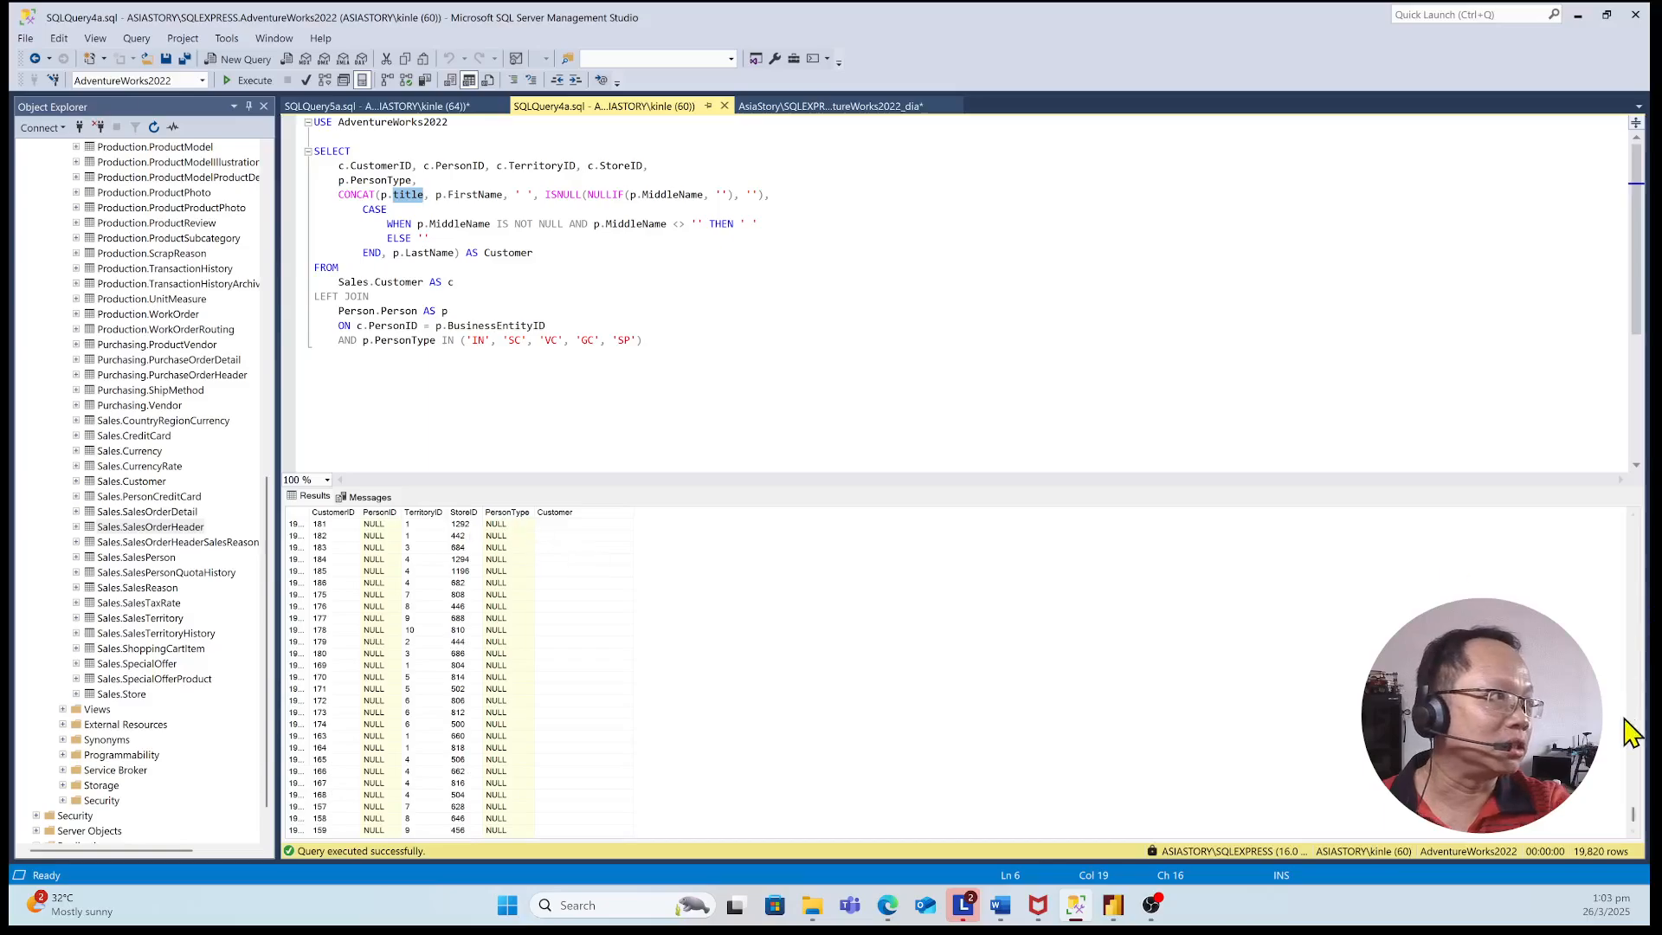
{"action": "left_click_drag", "start_coordinate": [1635, 821], "coordinate": [1638, 519]}
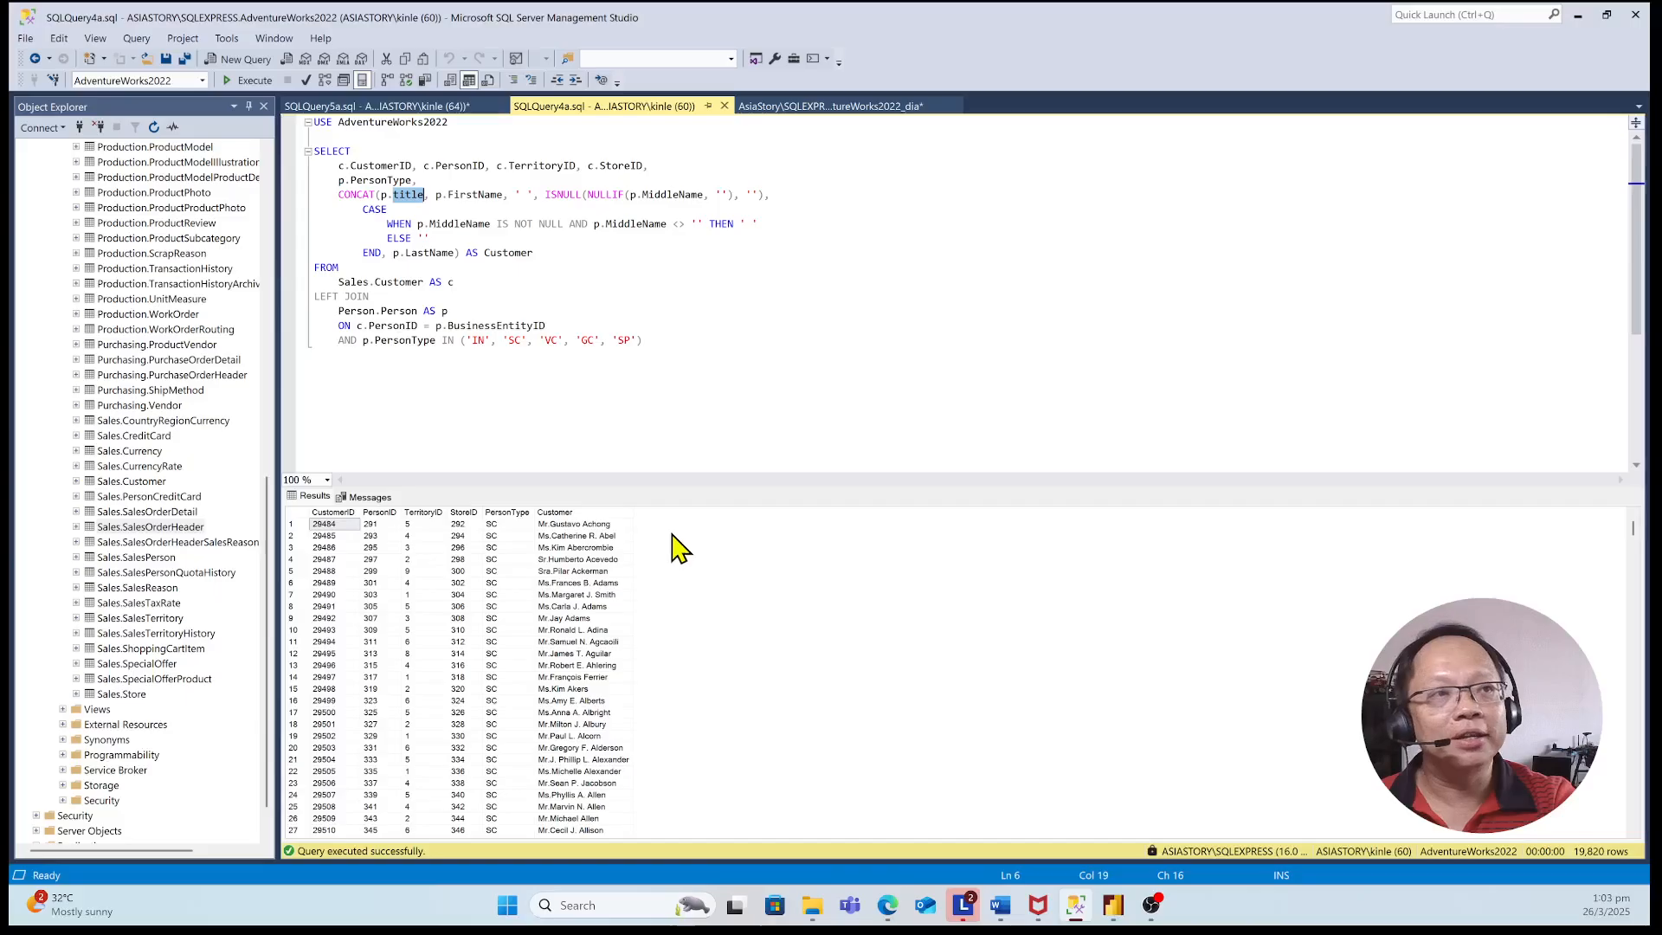
Open the SQLQuery5a query and review its join of the SalesTerritory and CountryRegion tables
{"action": "left_click", "coordinate": [424, 107]}
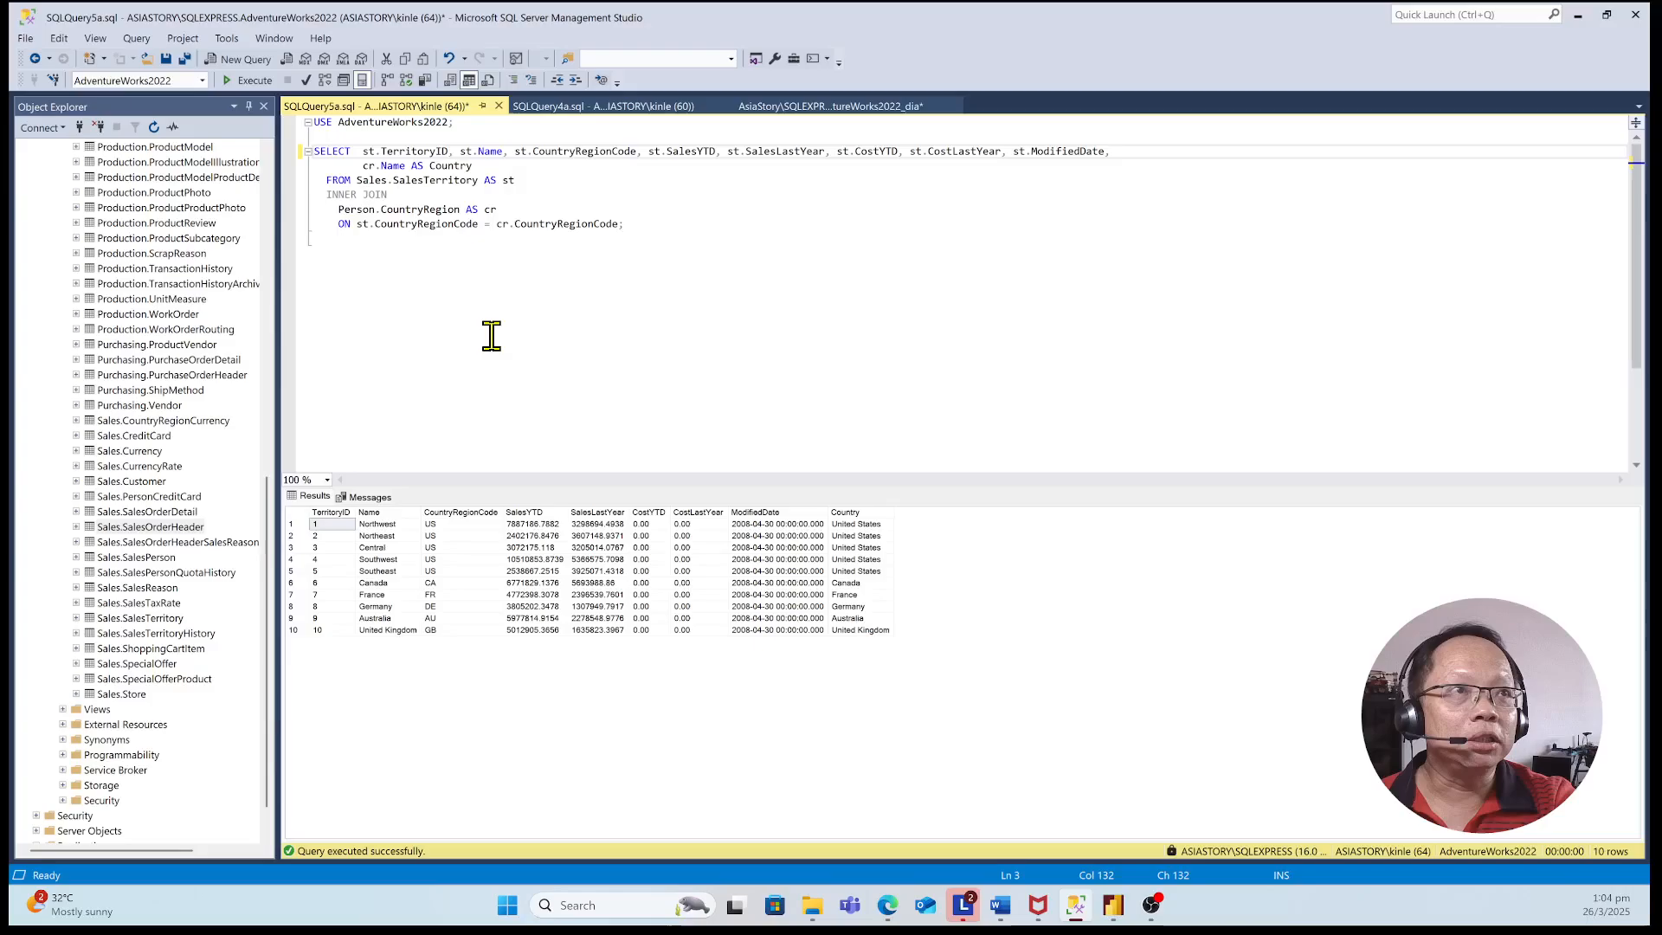
{"action": "left_click", "coordinate": [491, 336]}
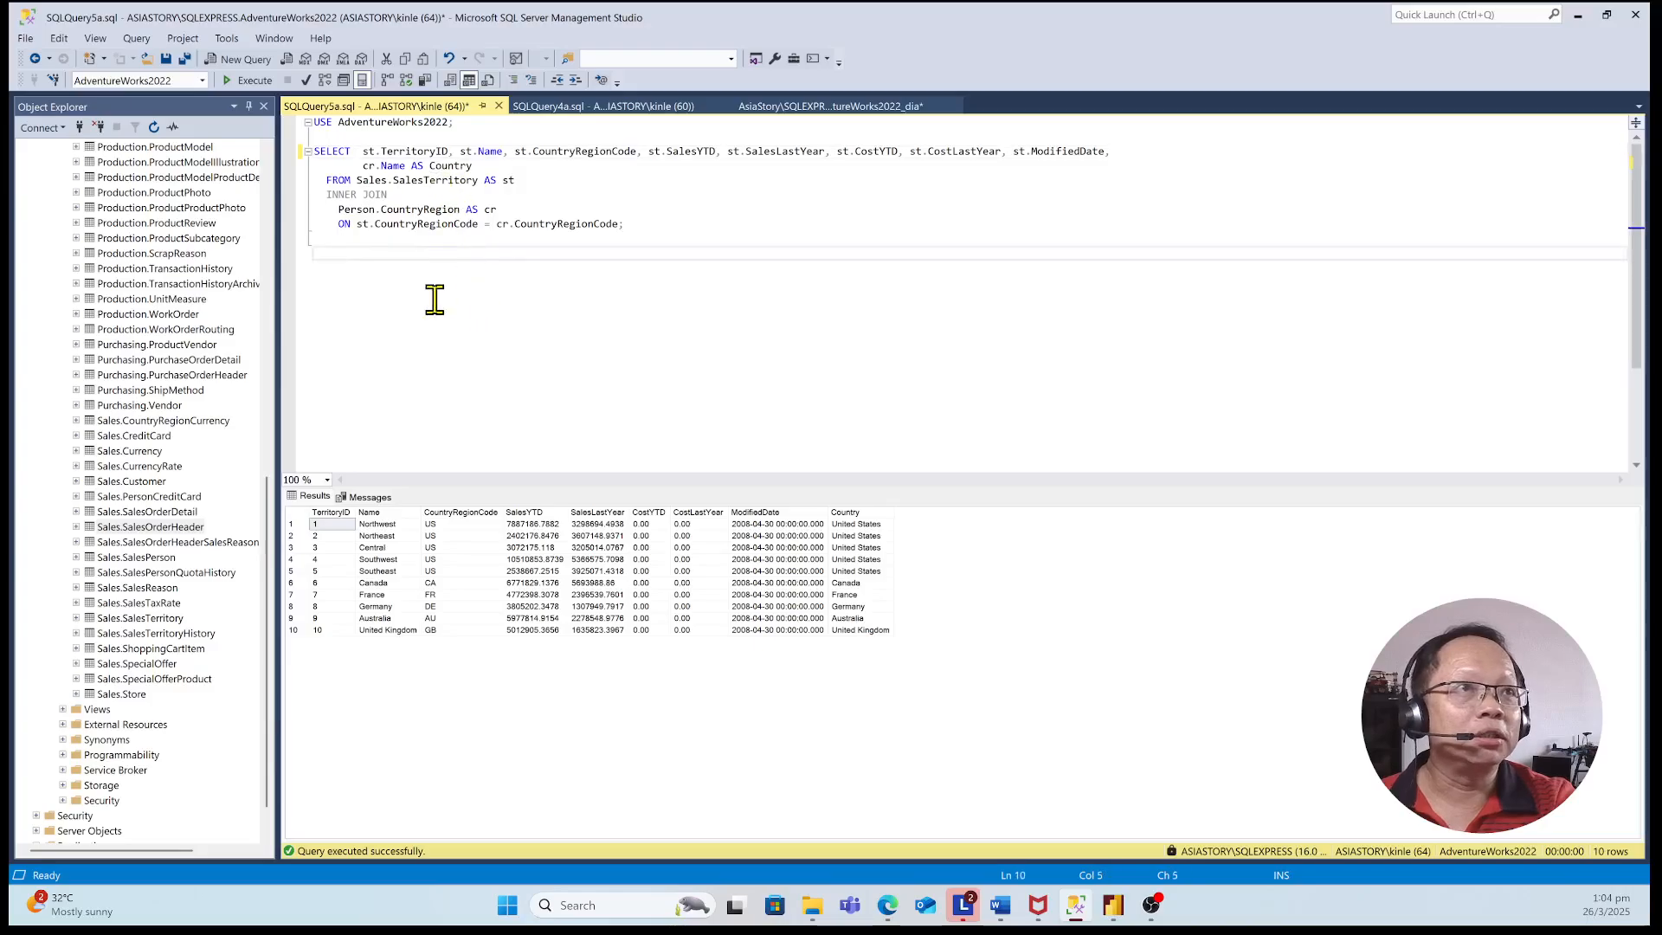
{"action": "double_click", "coordinate": [434, 179]}
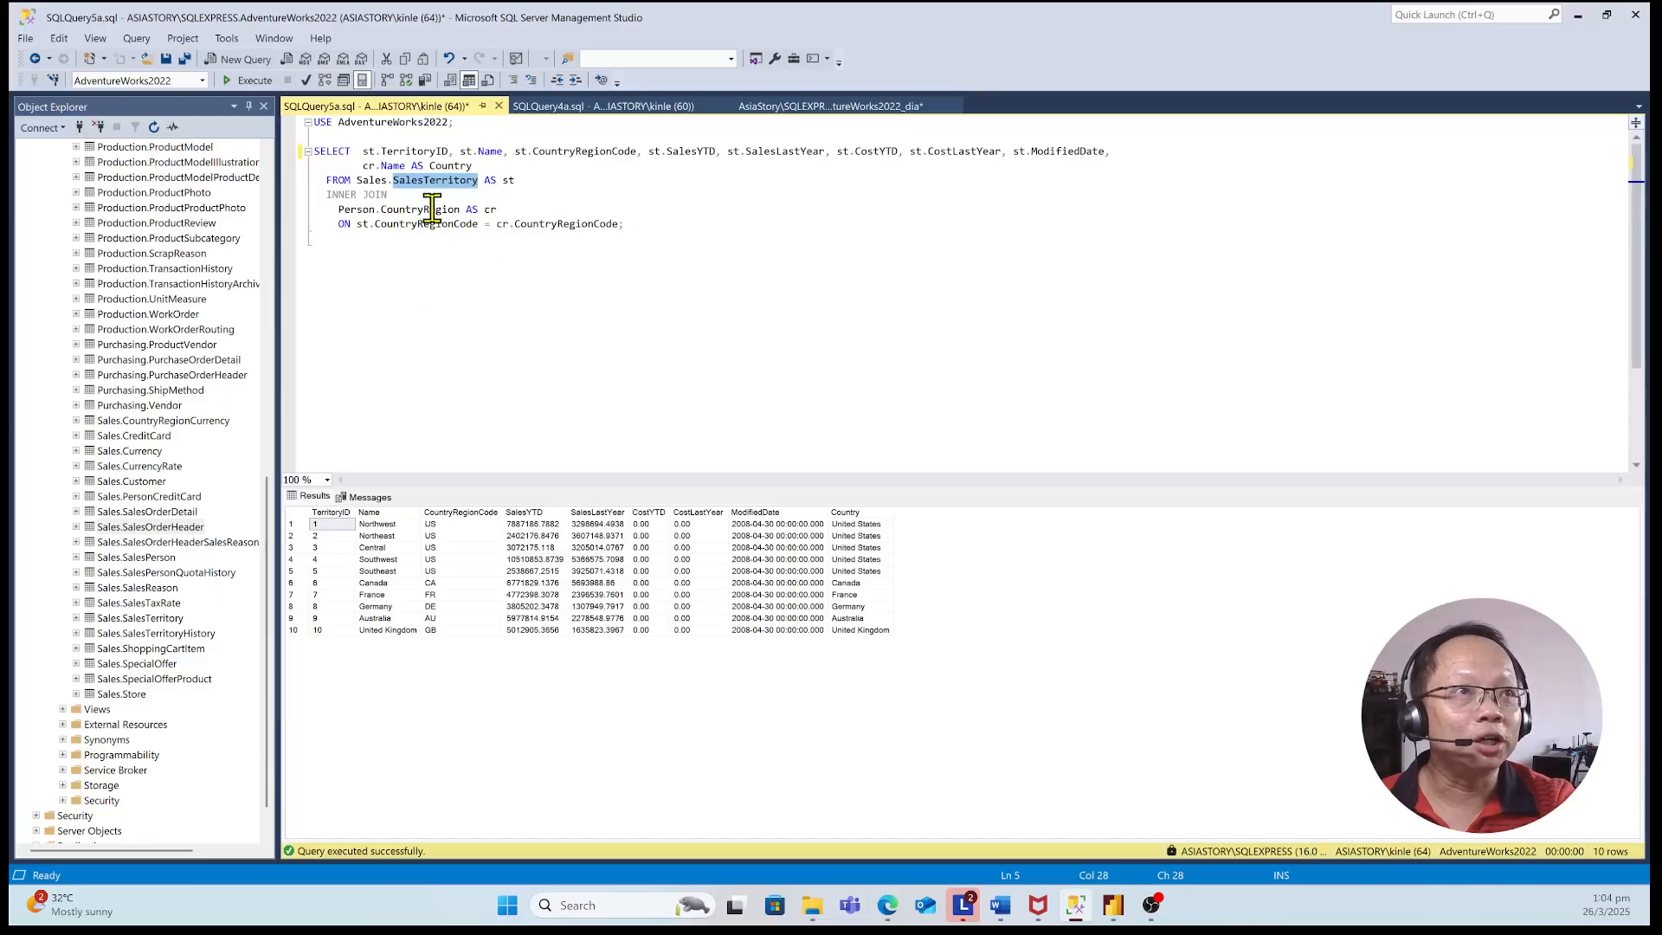
{"action": "double_click", "coordinate": [431, 209]}
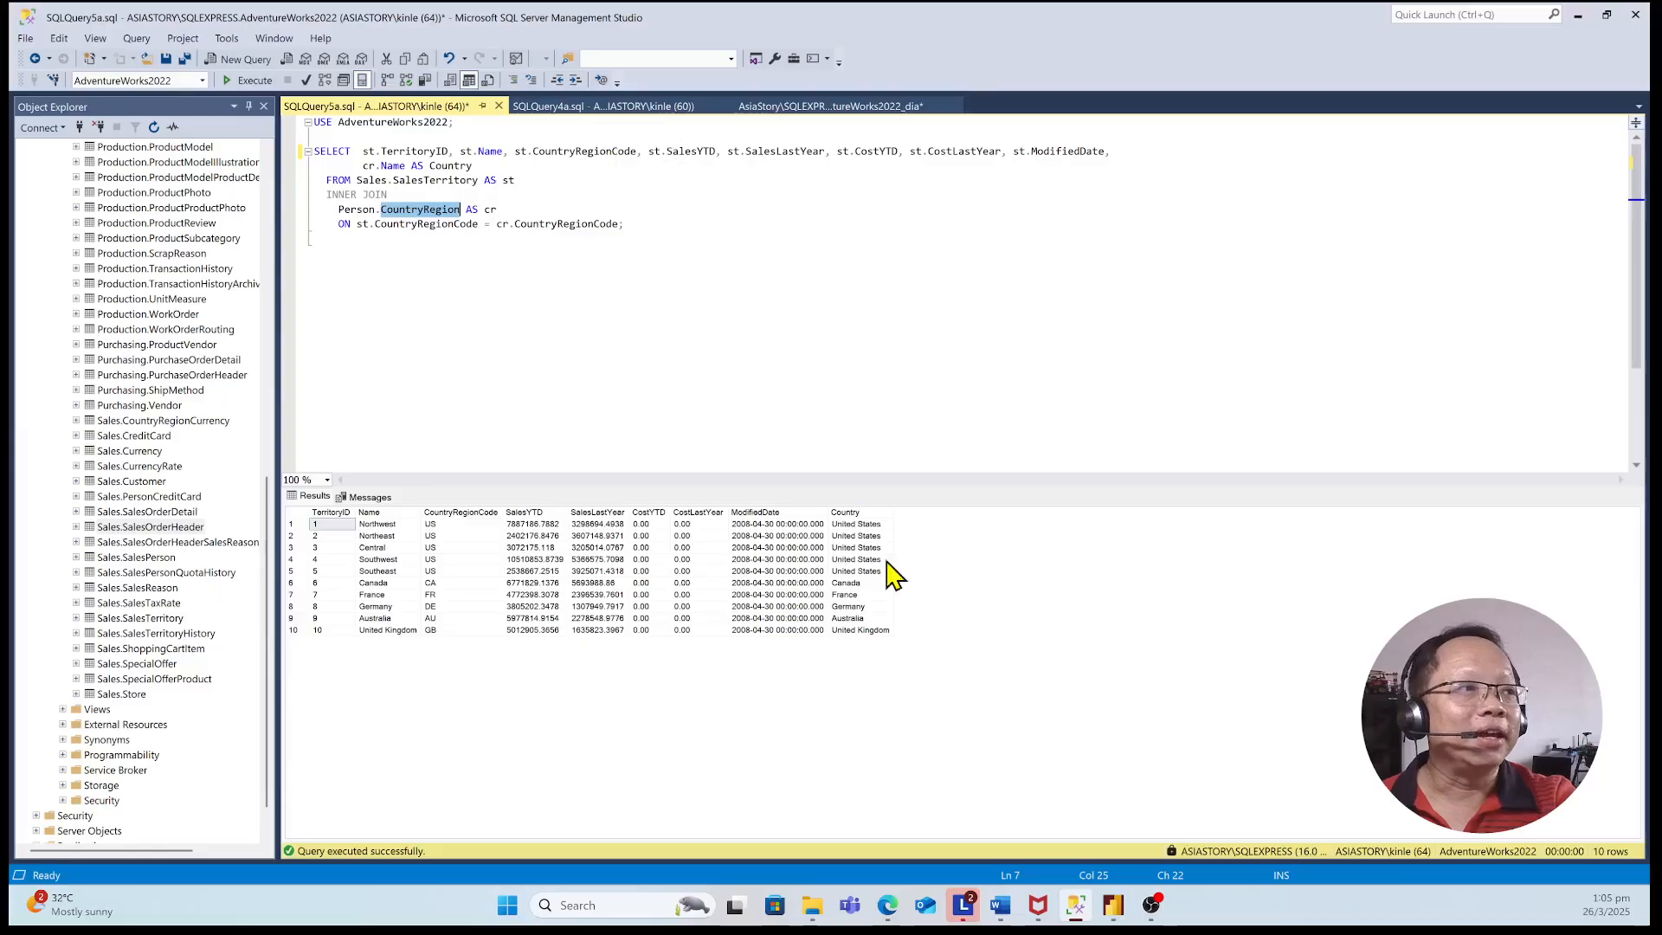
Switch to Power BI Desktop, open the Power Query Editor and select the Sales Store query
{"action": "left_click", "coordinate": [1115, 908]}
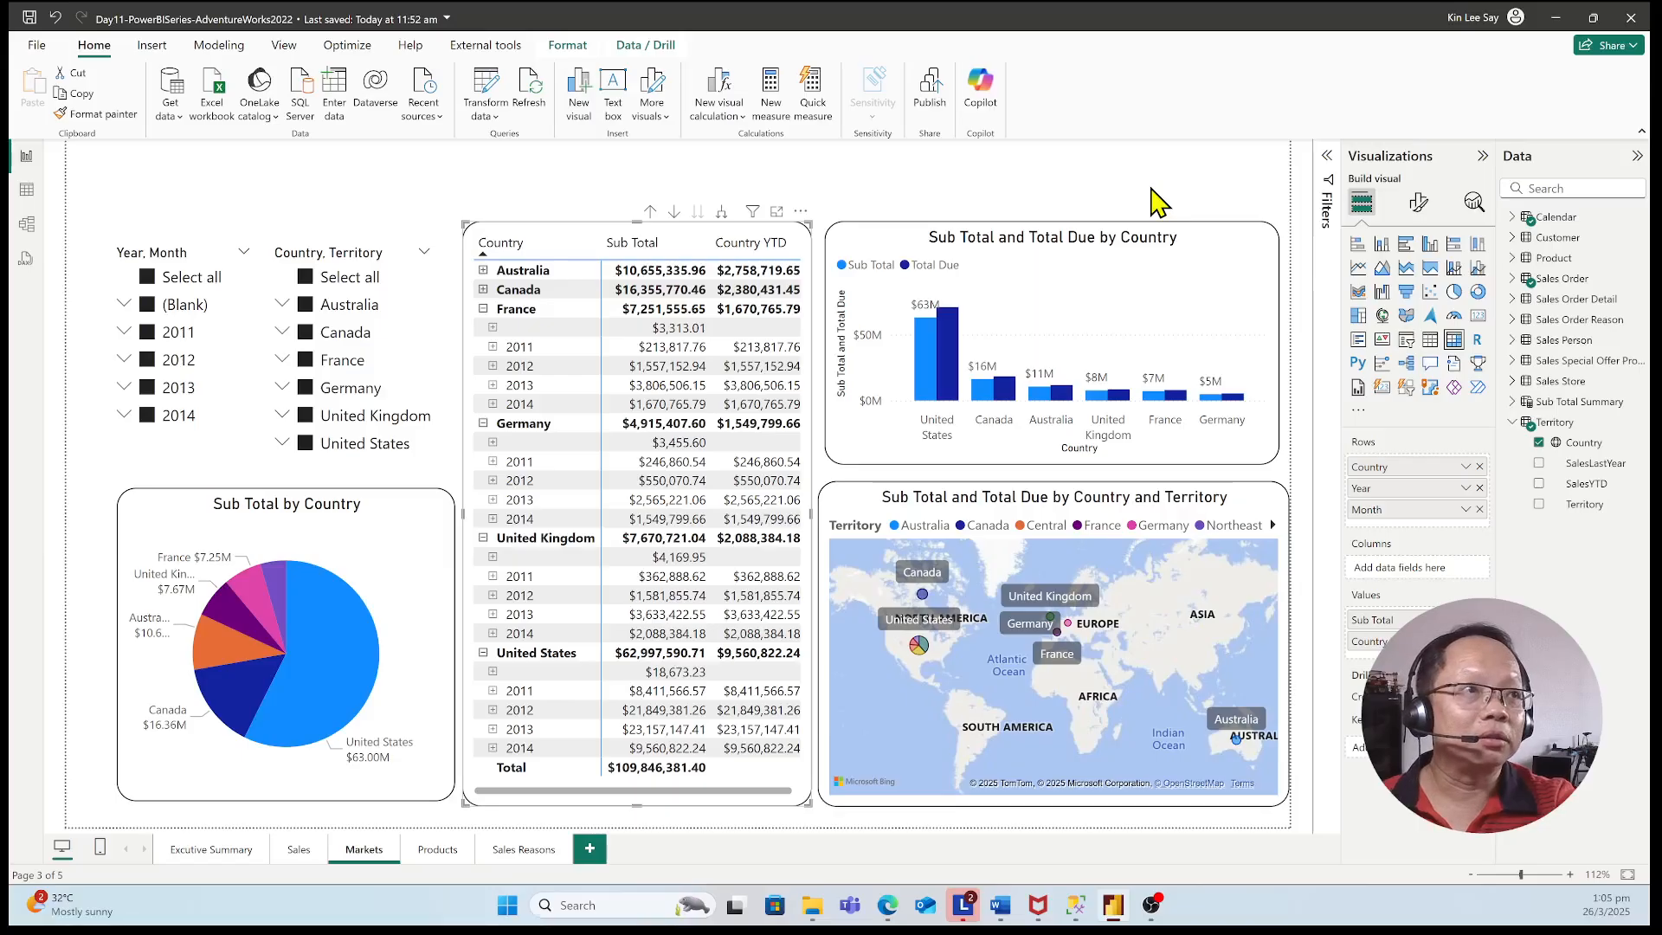
{"action": "left_click", "coordinate": [493, 110]}
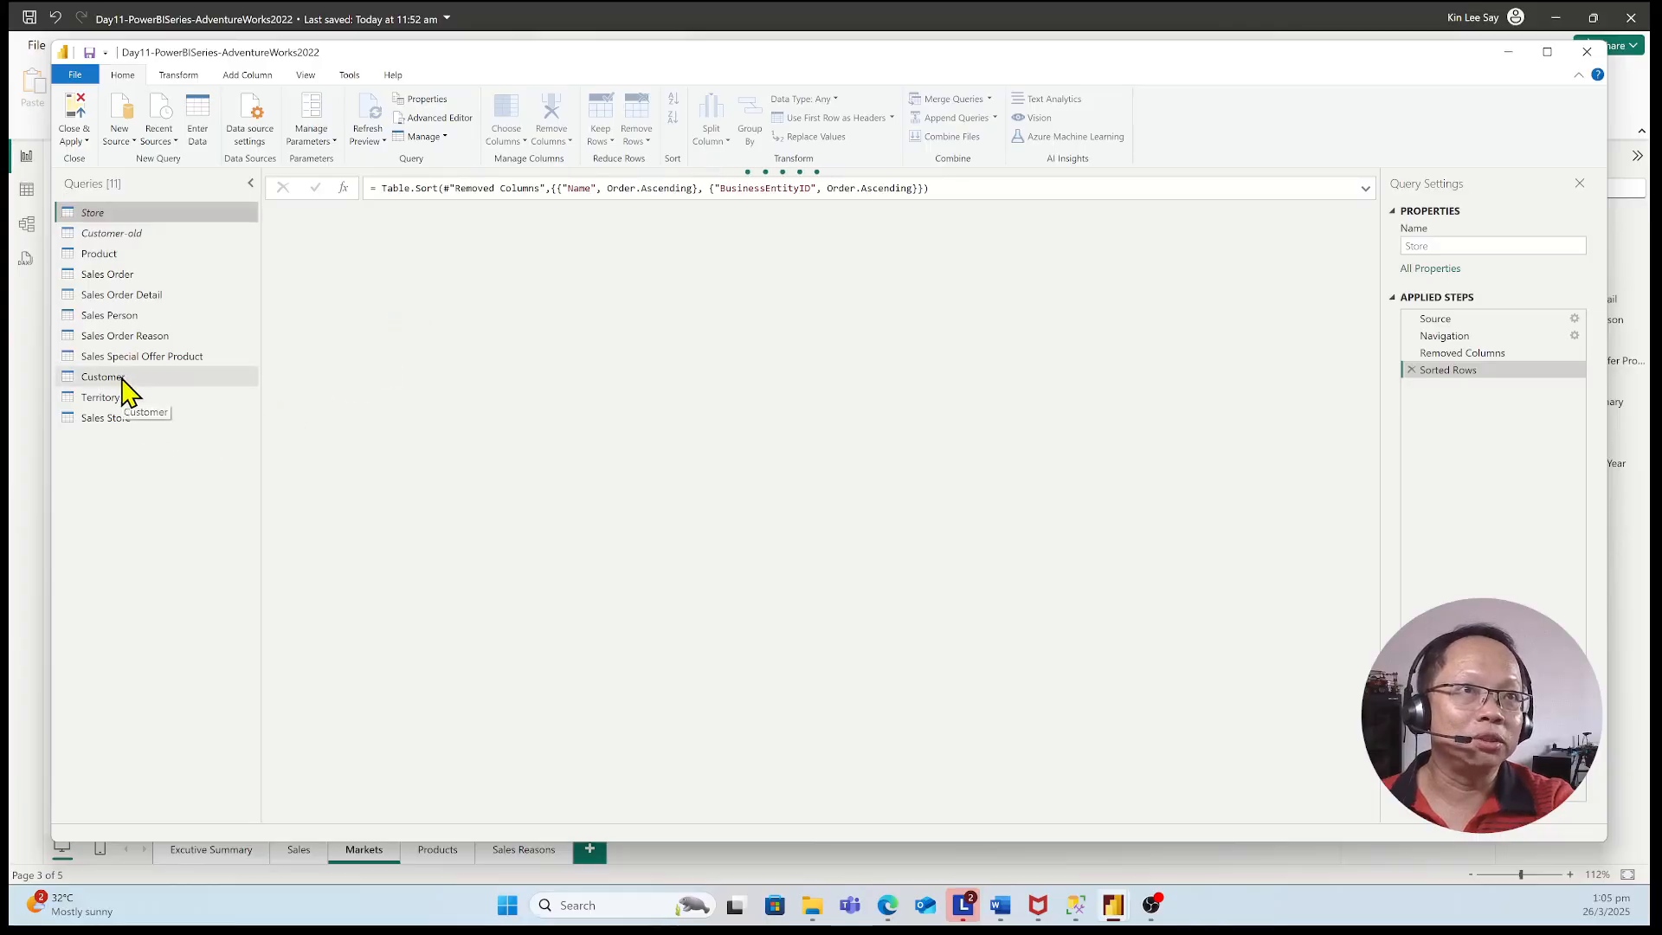
{"action": "left_click", "coordinate": [130, 422]}
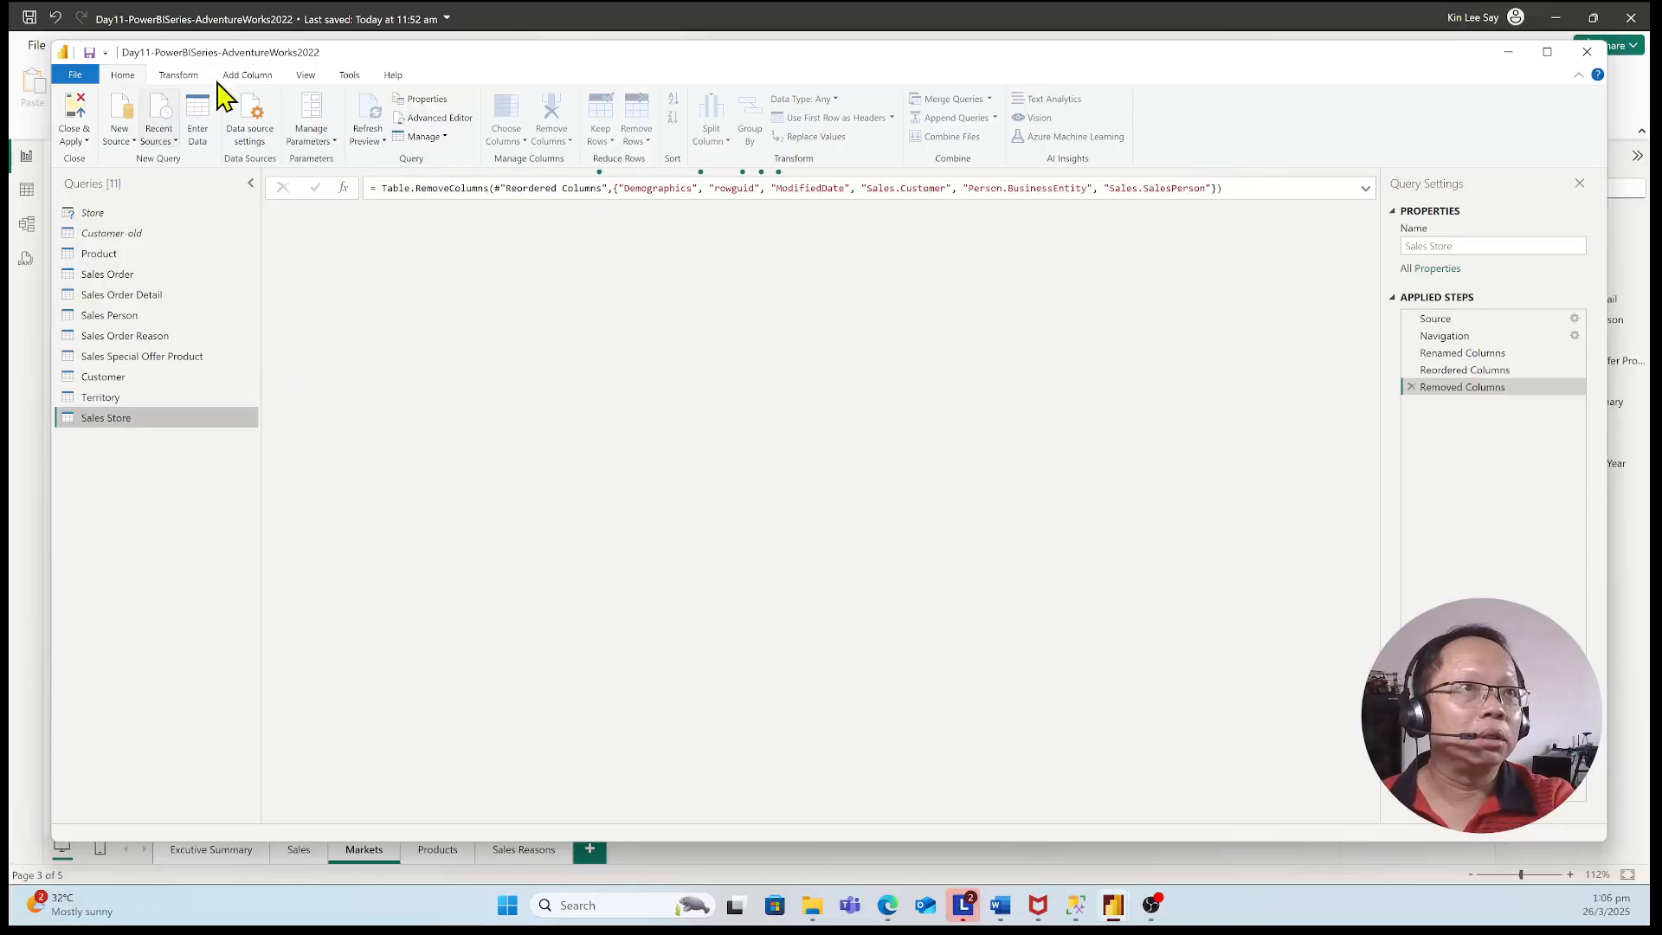
Try to rename the Sales Store query as Store
{"action": "left_click", "coordinate": [303, 76]}
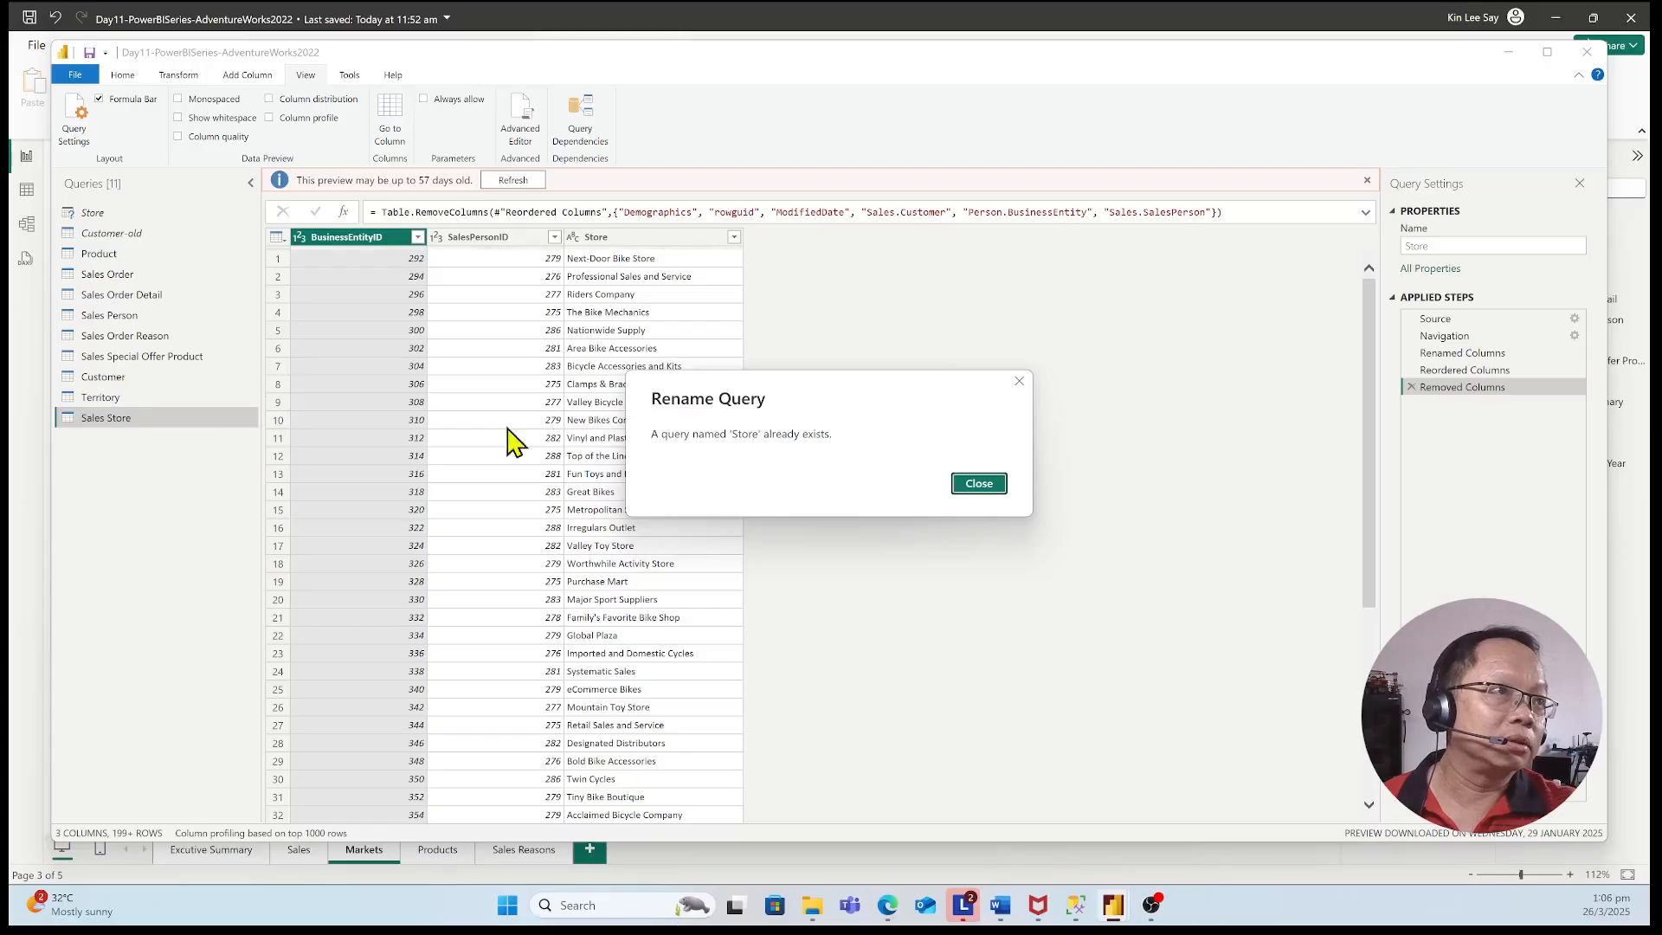
{"action": "left_click", "coordinate": [1001, 490]}
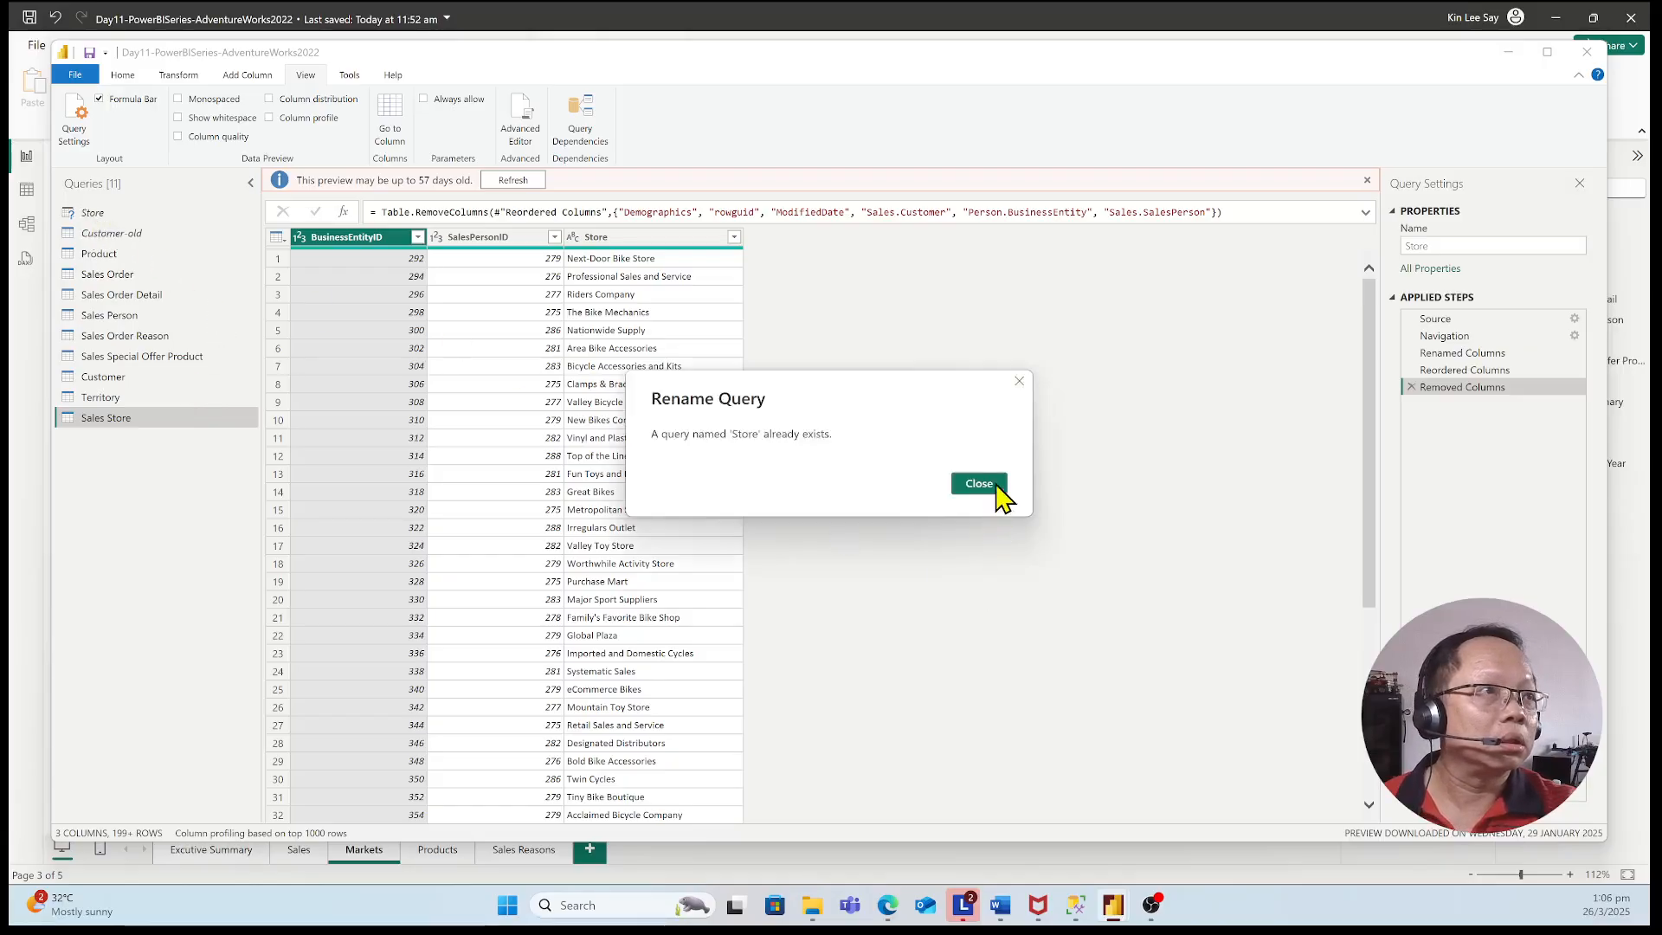
{"action": "left_click", "coordinate": [980, 485]}
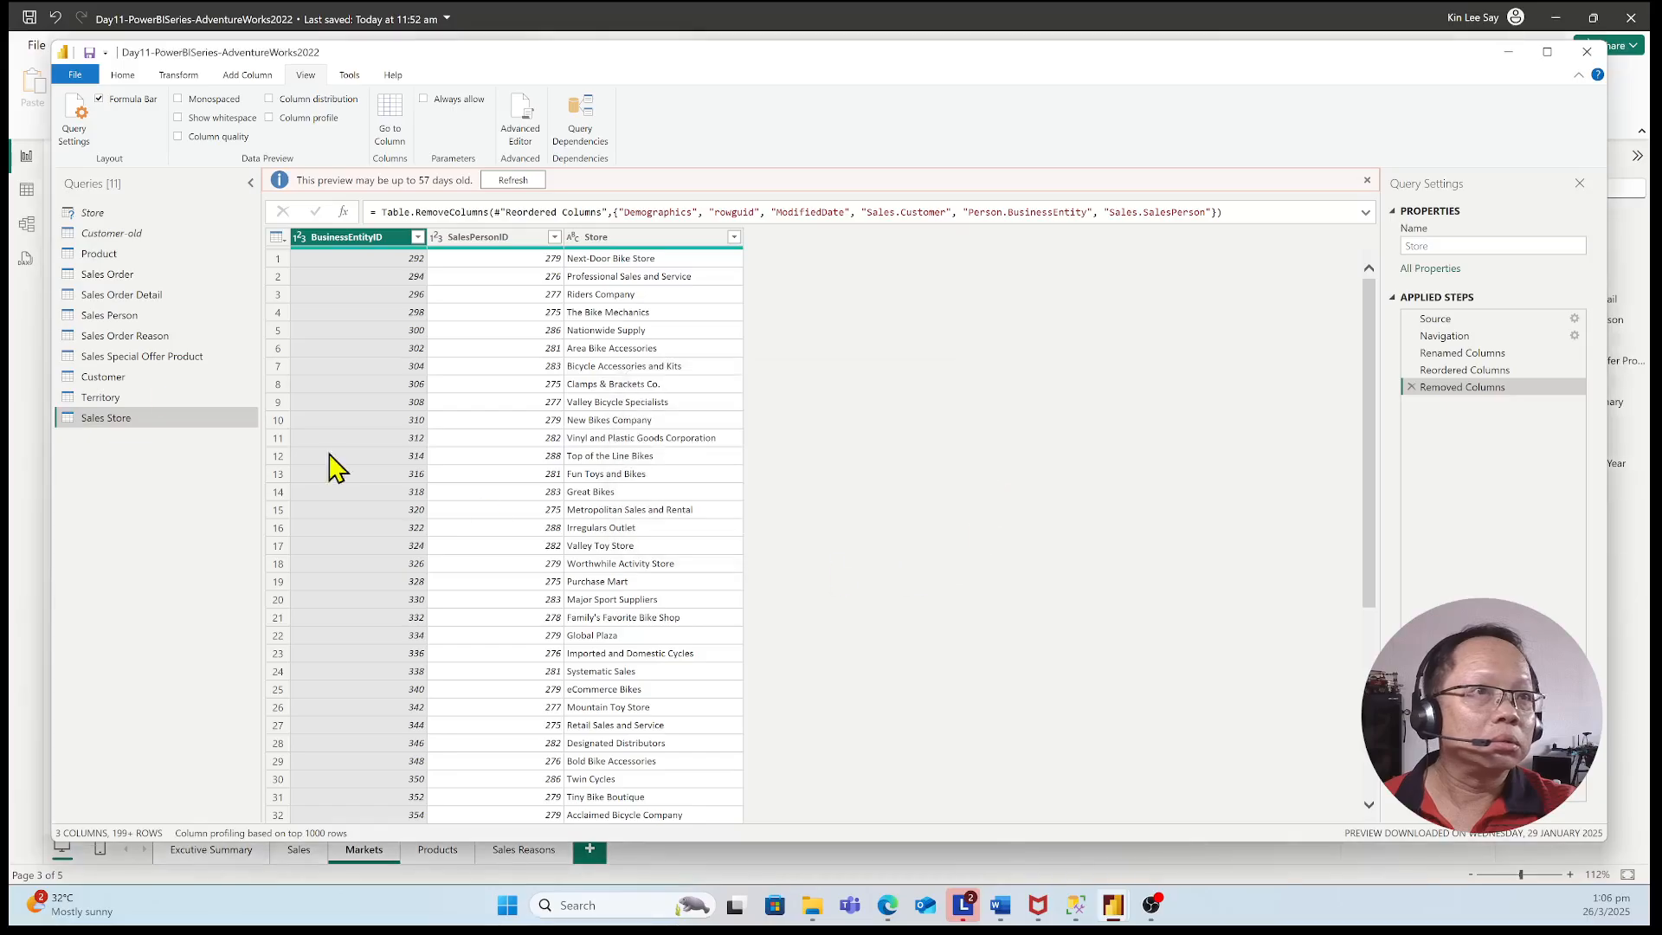
Rename the Sales Store query as Store 1 and the original Store query as Store-old
{"action": "left_click", "coordinate": [1484, 245]}
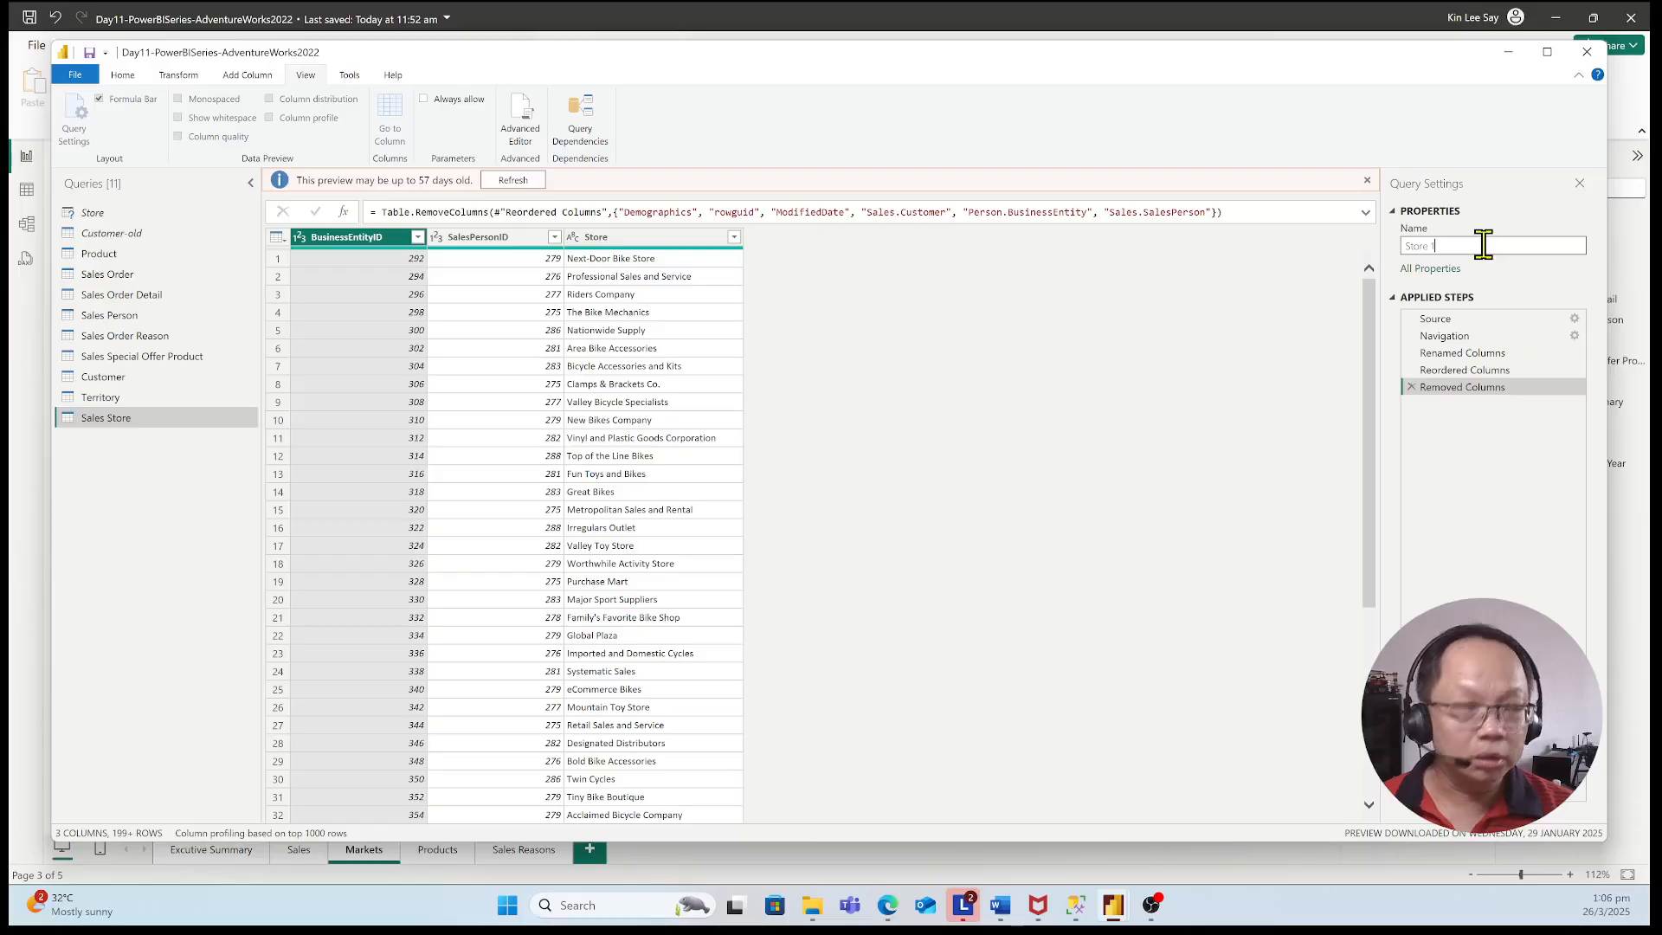
{"action": "left_click", "coordinate": [171, 469]}
{"action": "left_click", "coordinate": [111, 216]}
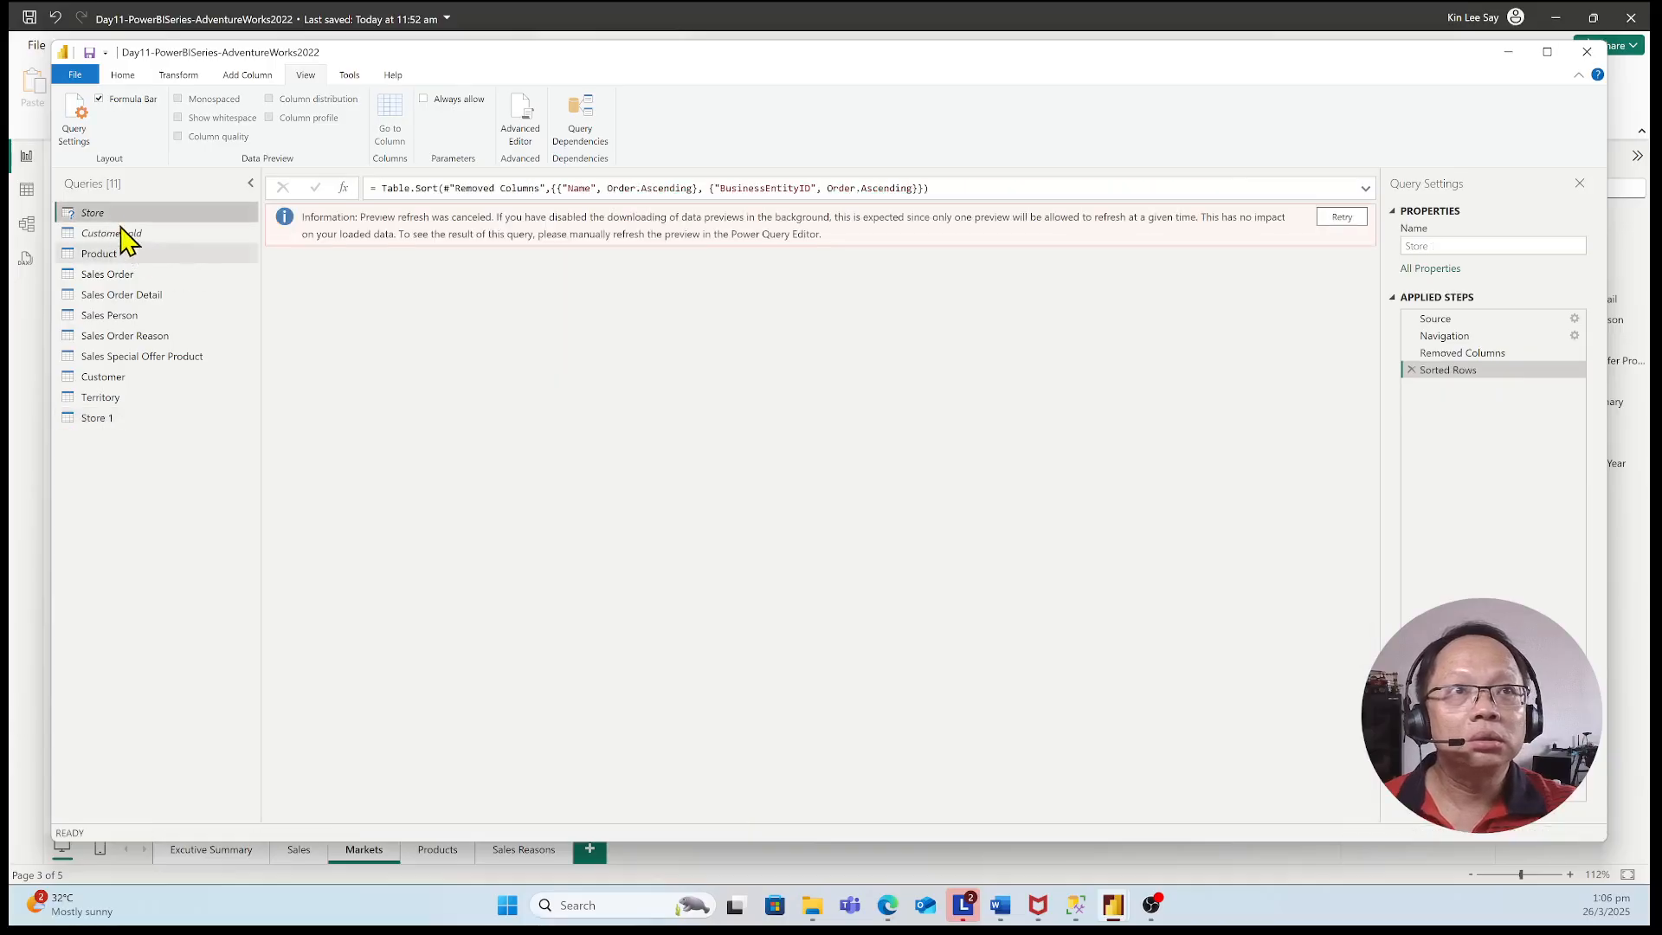
{"action": "double_click", "coordinate": [114, 211]}
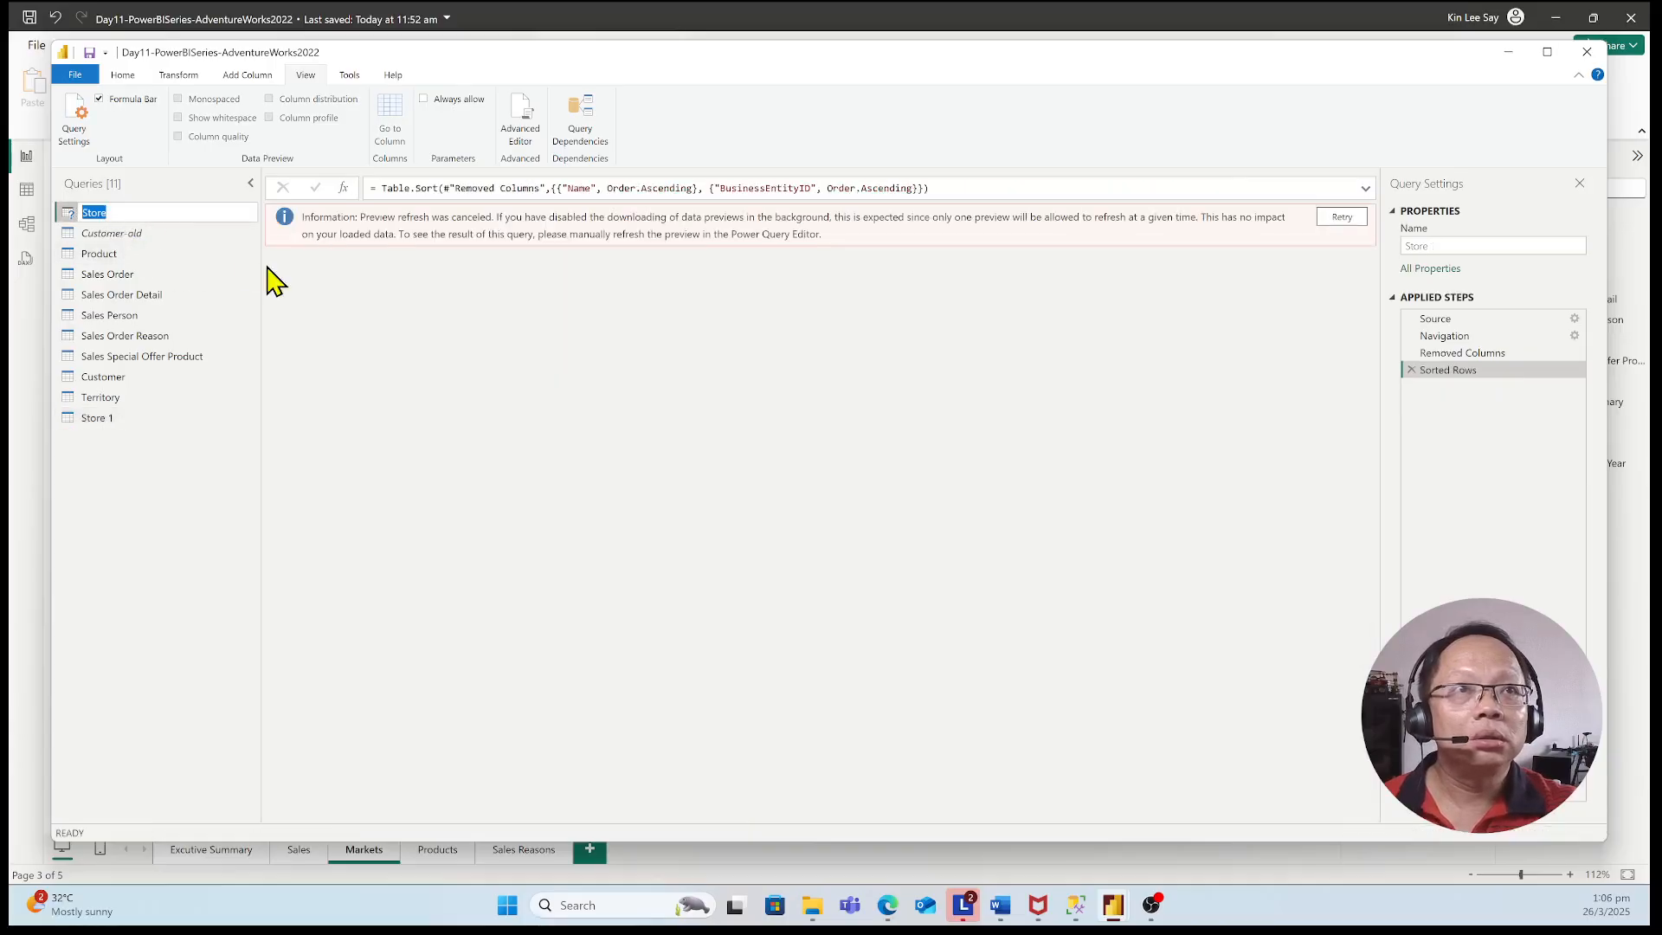
{"action": "left_click", "coordinate": [160, 214]}
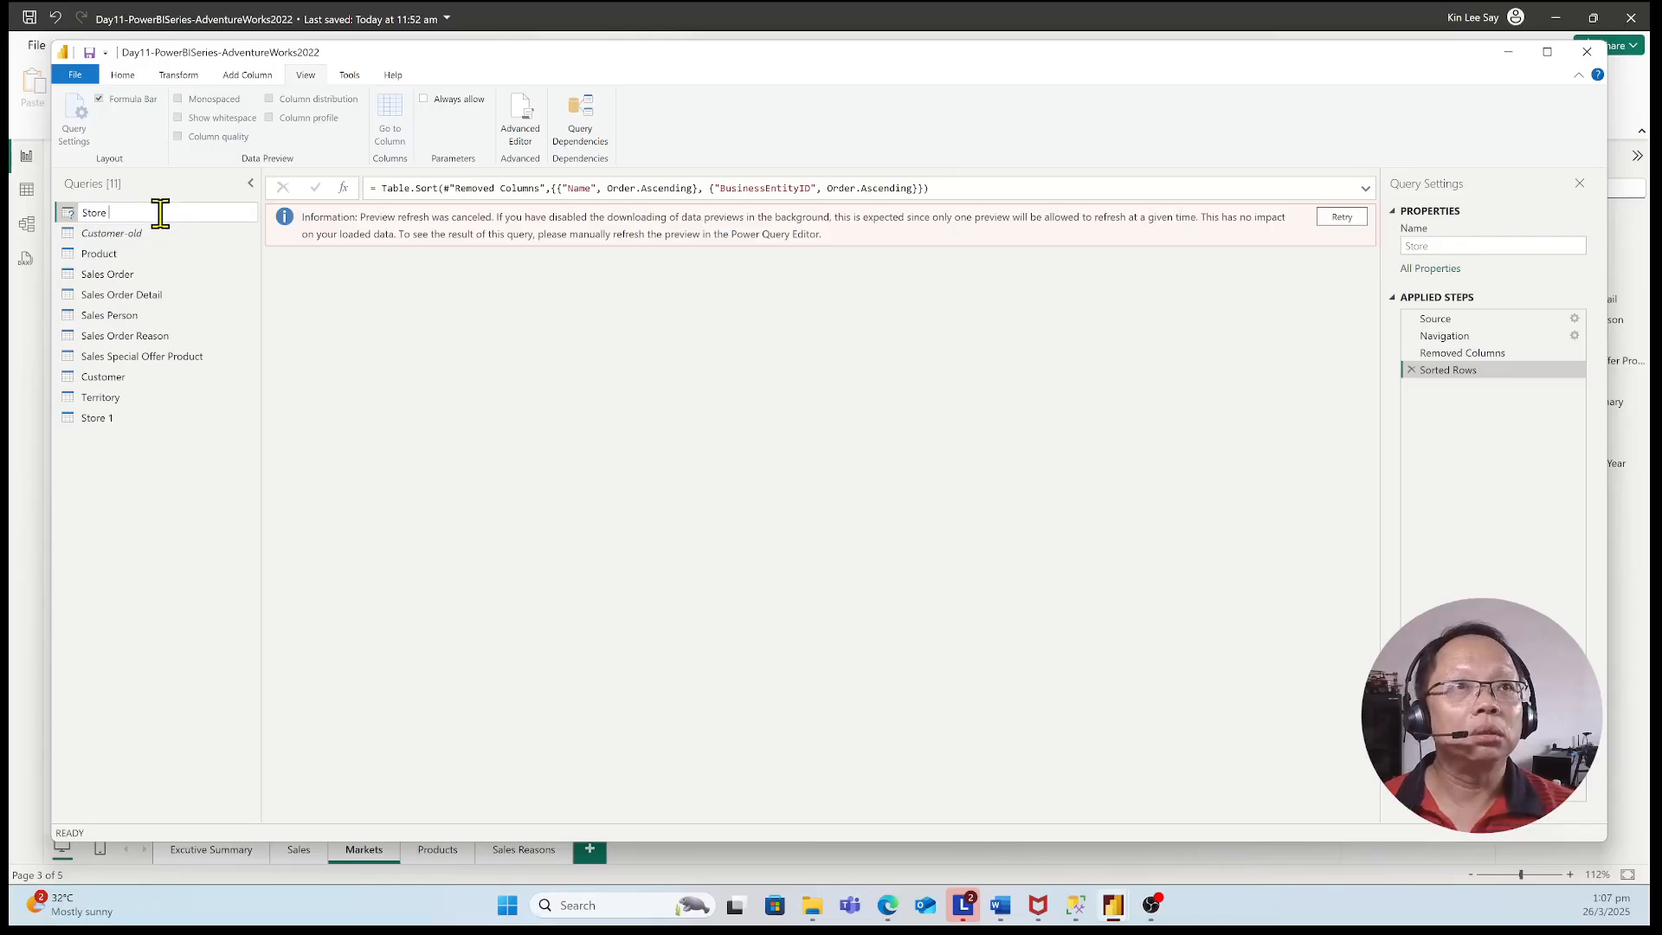
{"action": "type", "text": "-o"}
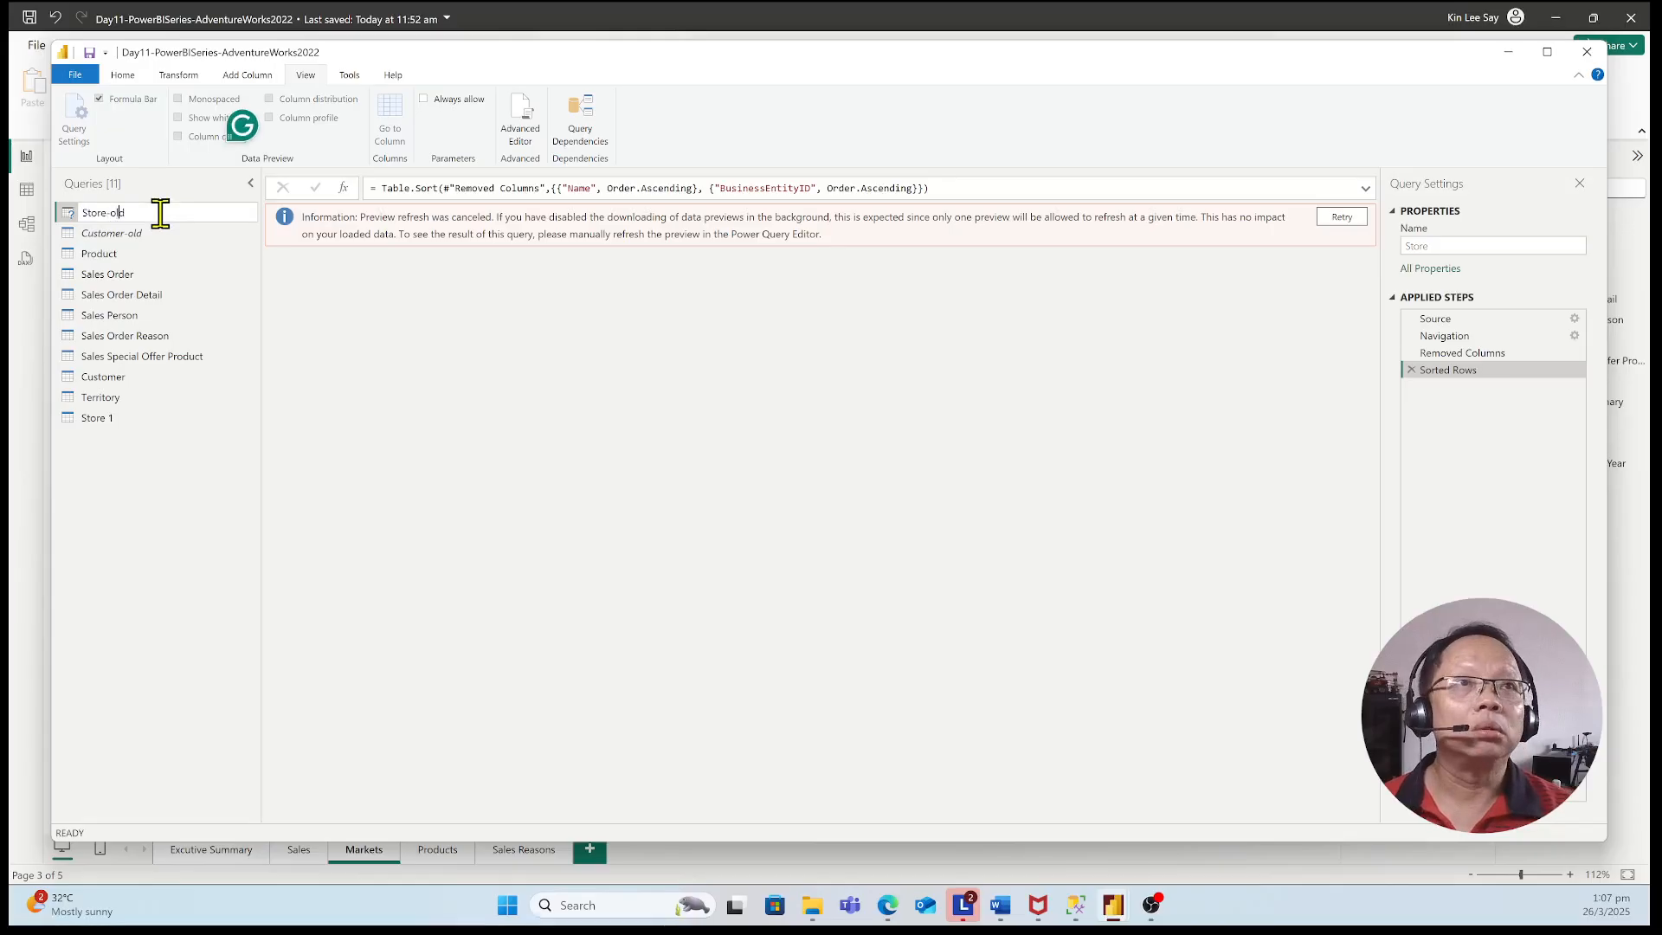
{"action": "type", "text": "ld"}
{"action": "key", "text": "Return"}
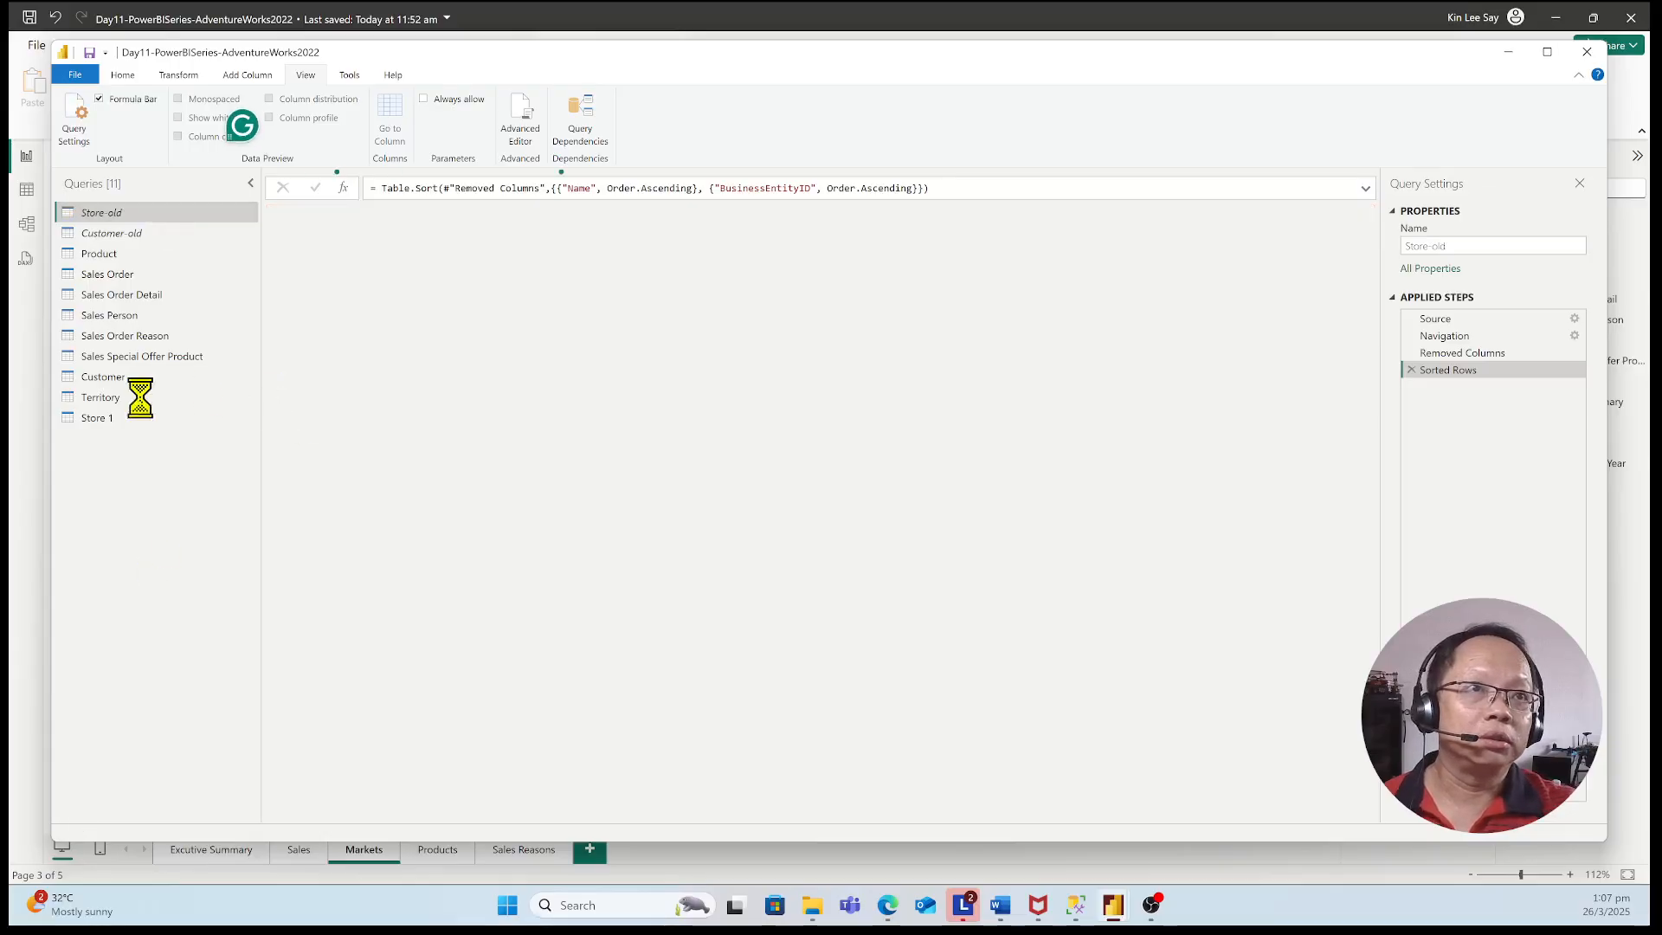
Try to rename the Store 1 query as Store
{"action": "left_click", "coordinate": [98, 422]}
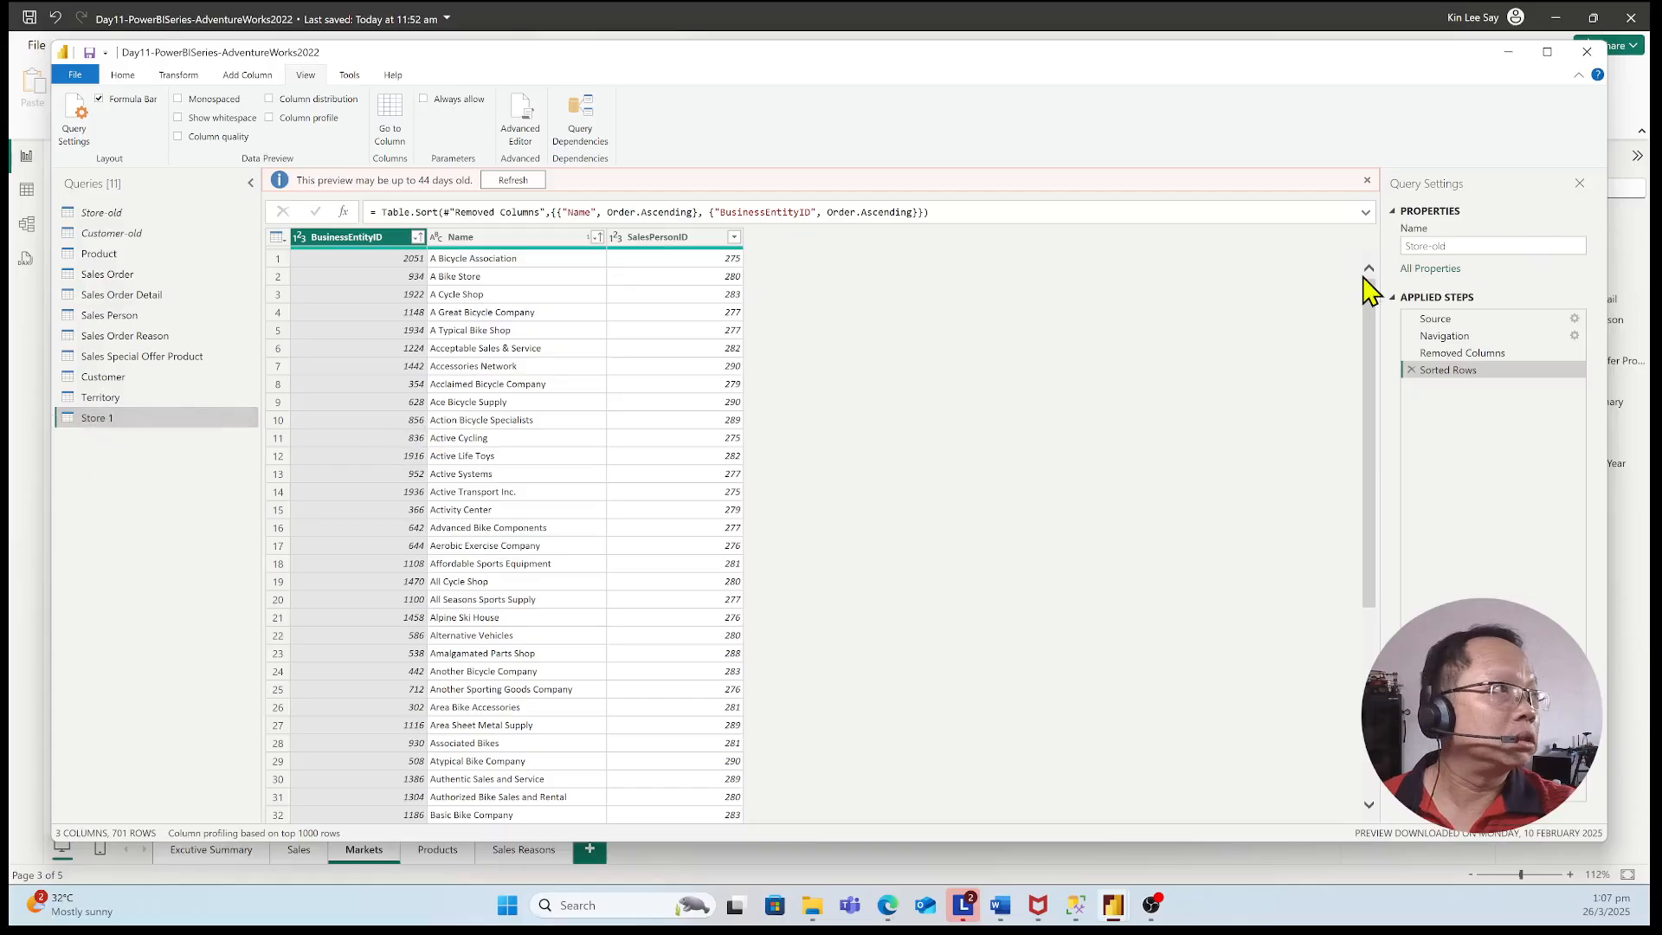
{"action": "left_click", "coordinate": [1471, 247]}
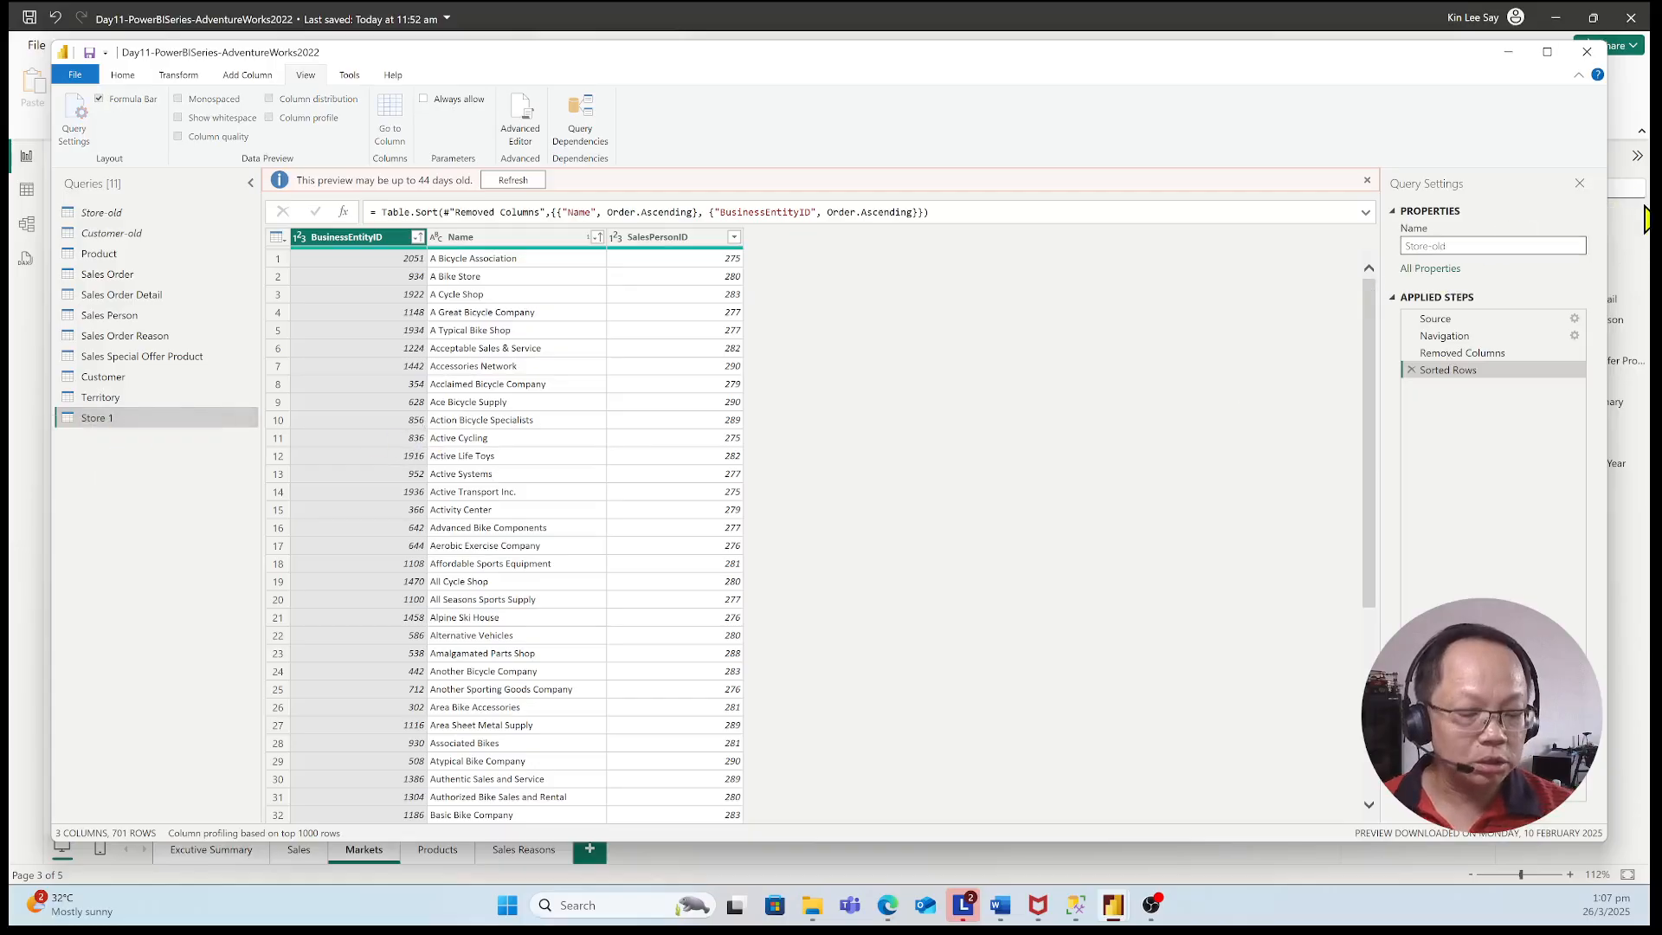
{"action": "key", "text": "Return"}
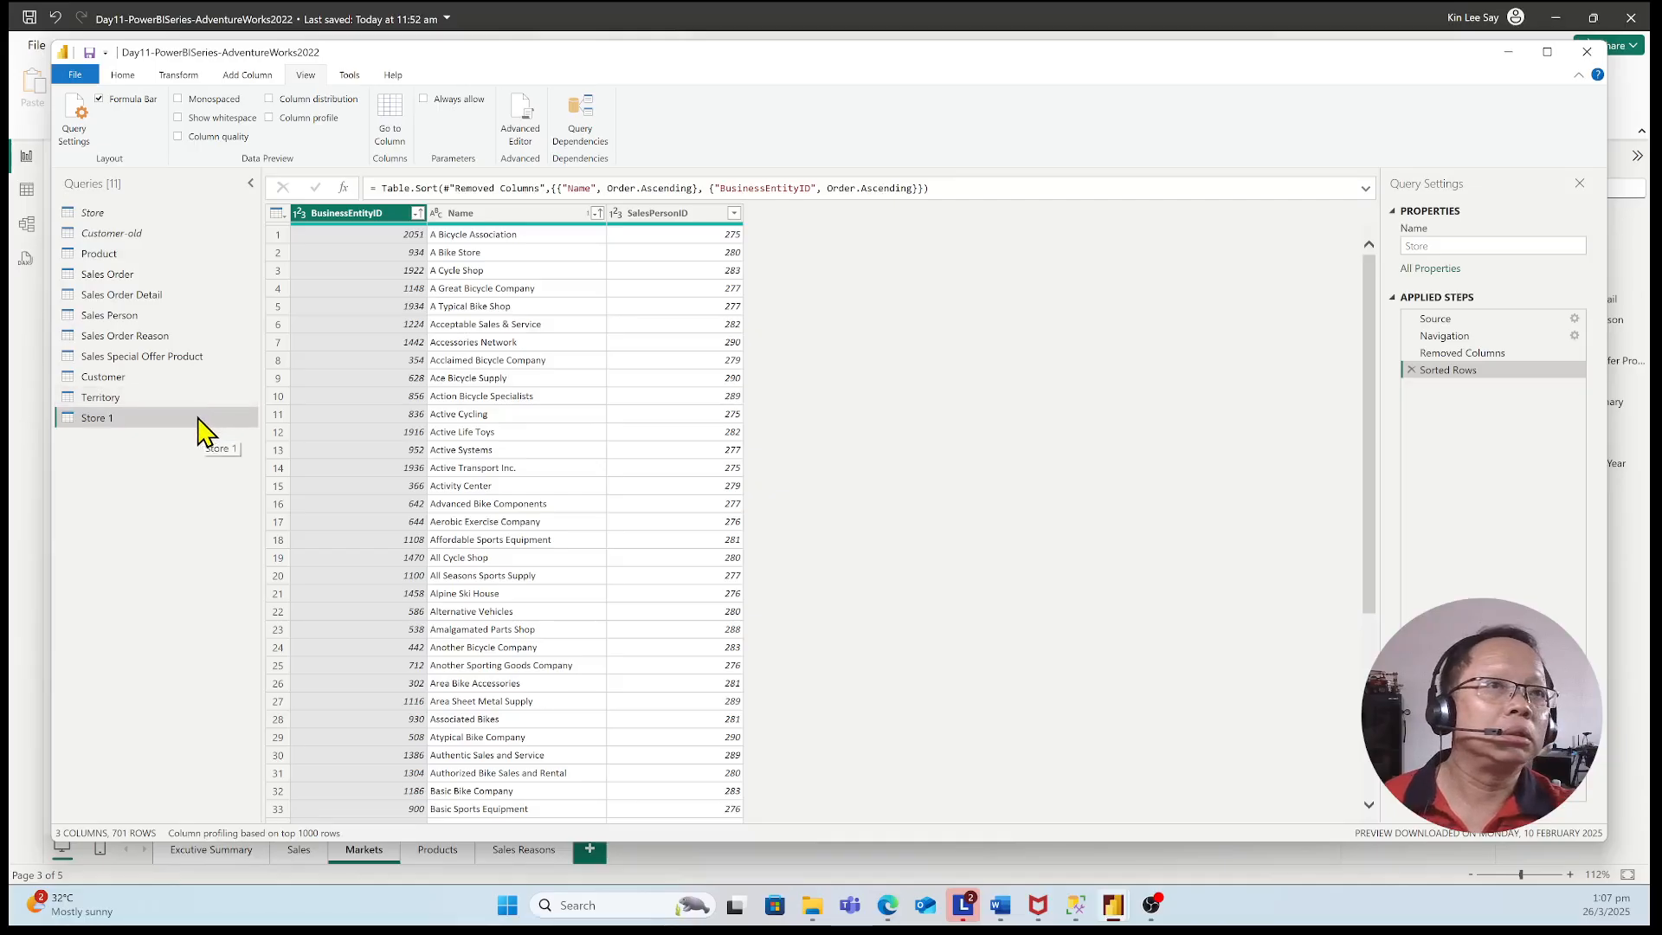
{"action": "left_click", "coordinate": [1506, 246]}
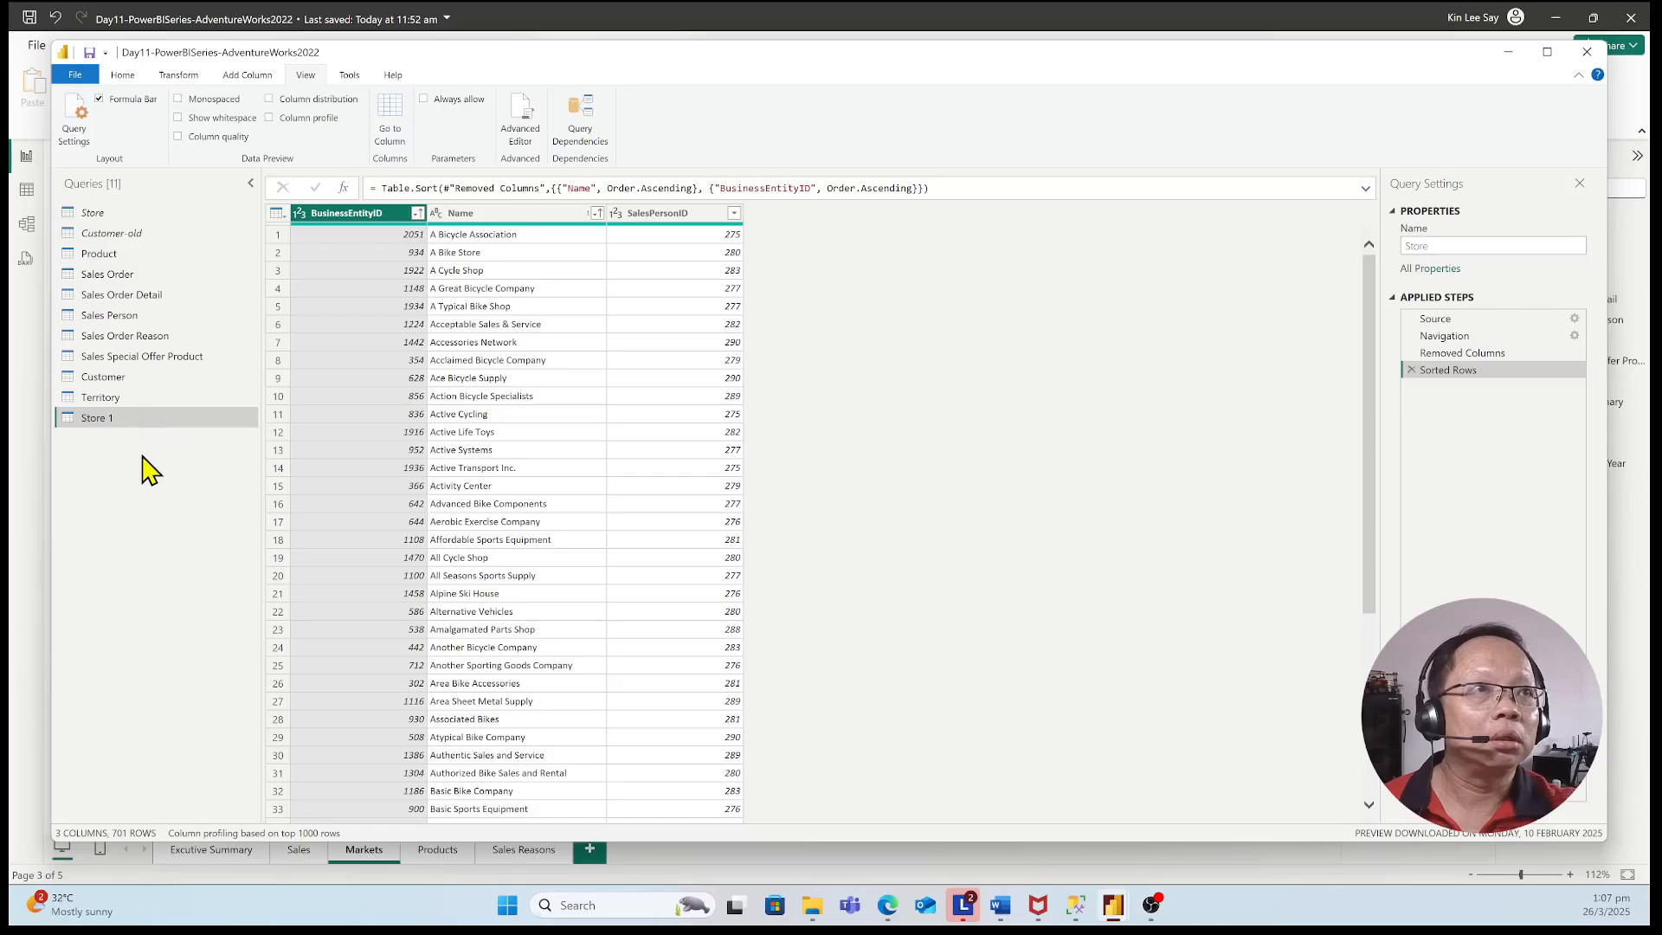
{"action": "double_click", "coordinate": [148, 419]}
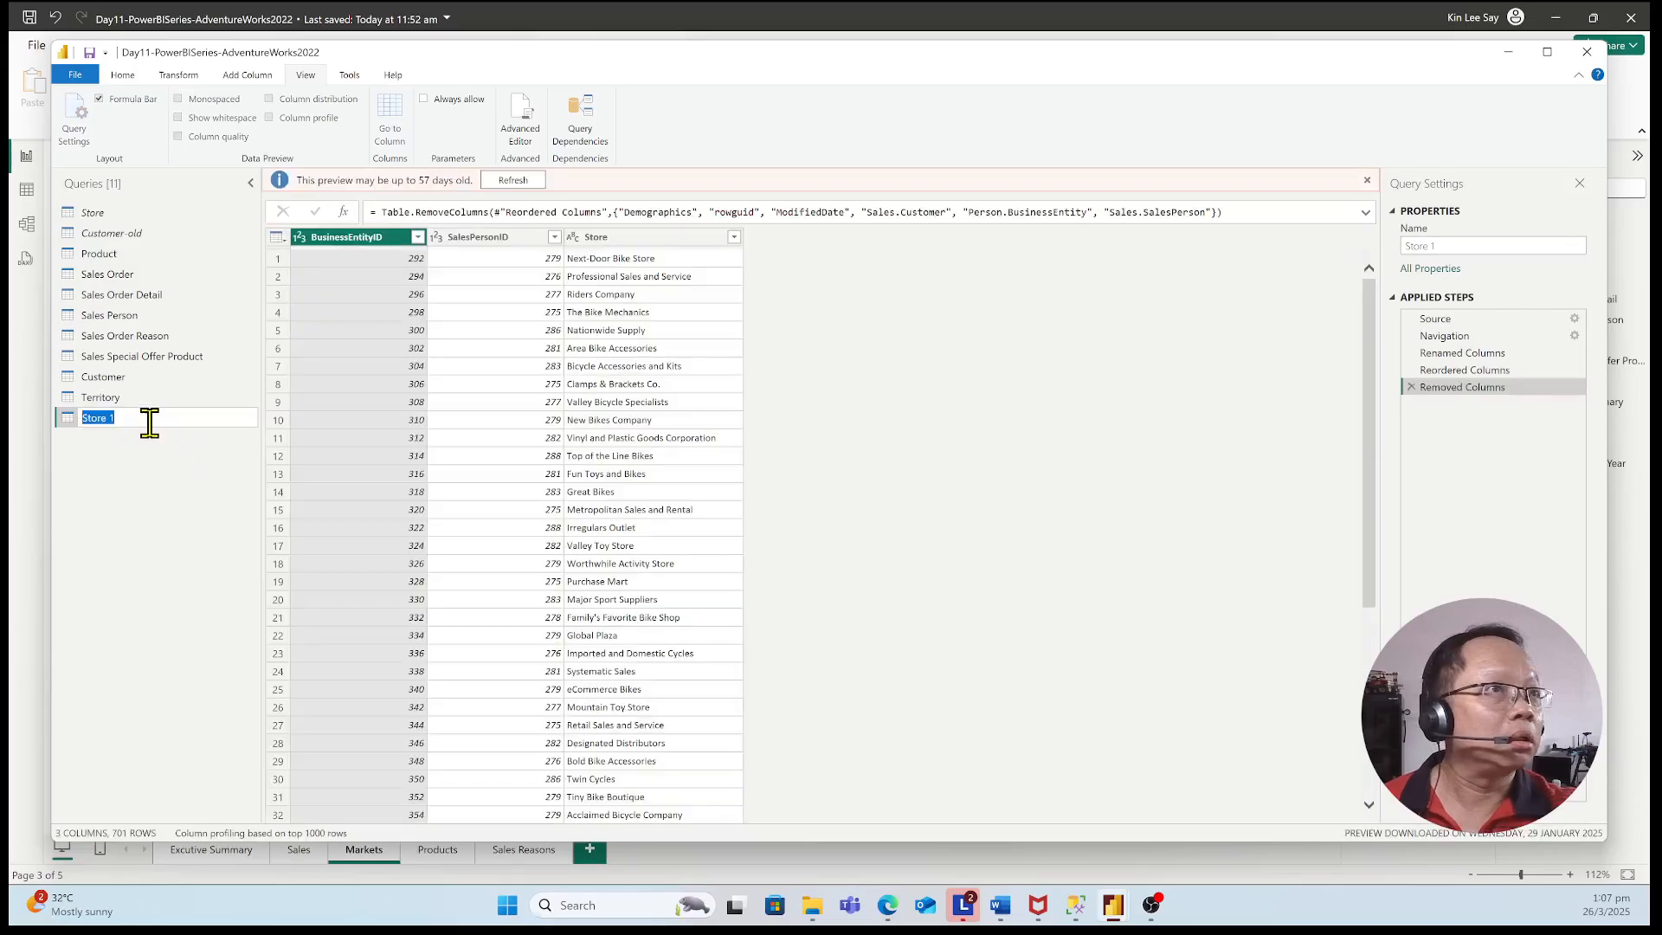
{"action": "left_click", "coordinate": [152, 418]}
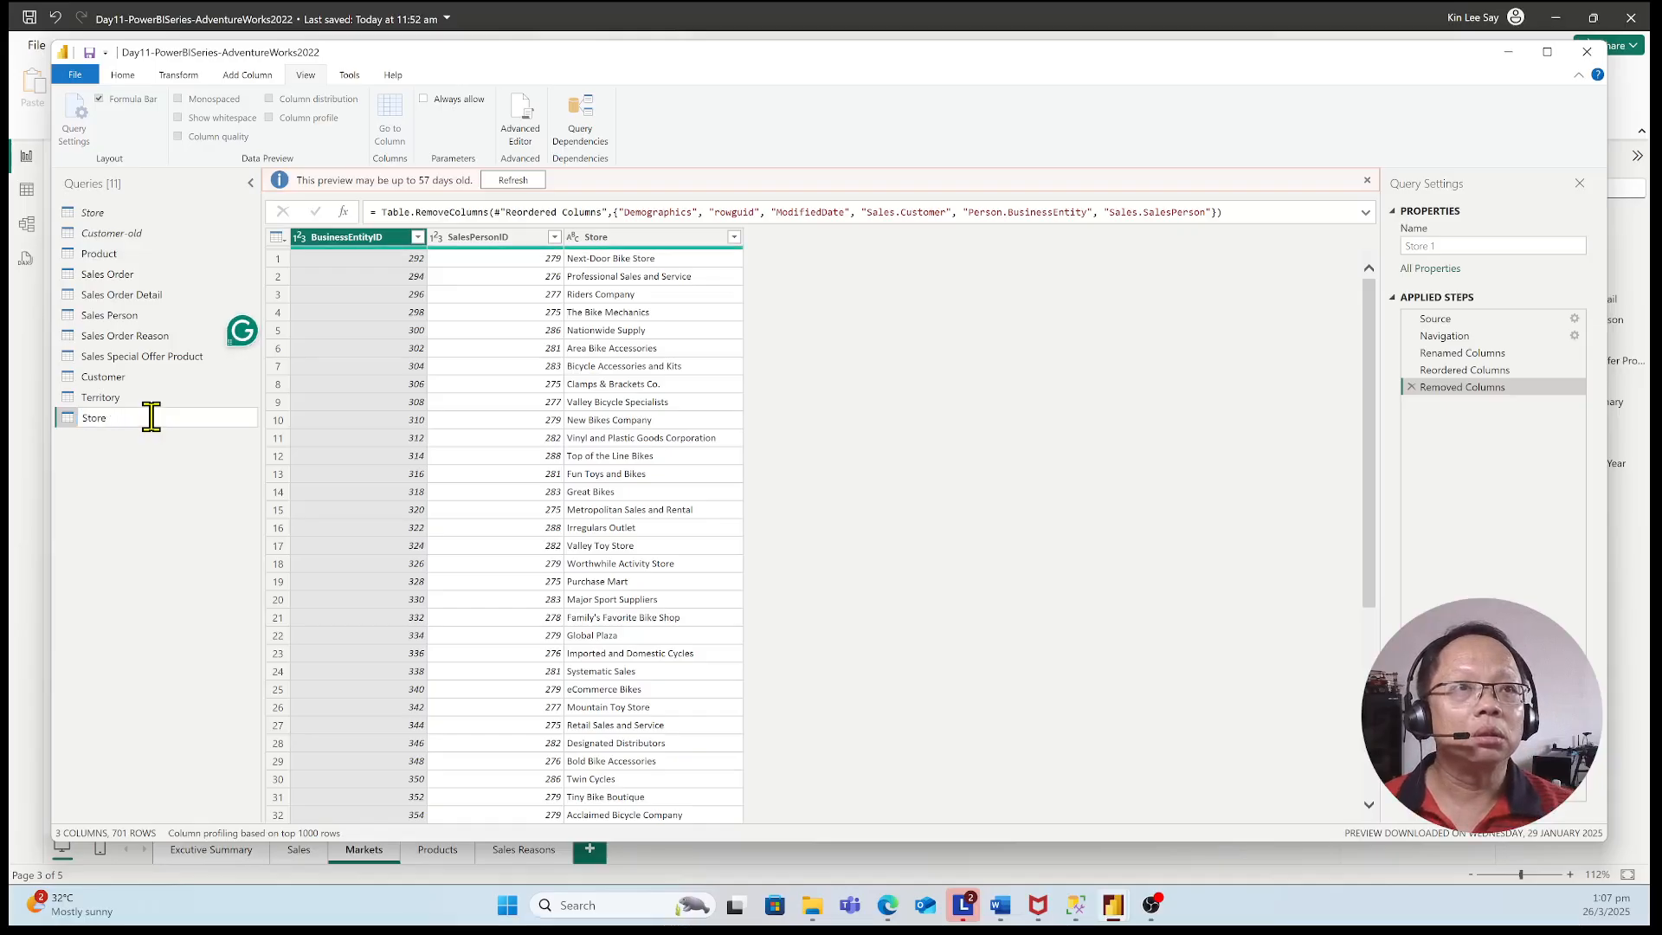
{"action": "key", "text": "Return"}
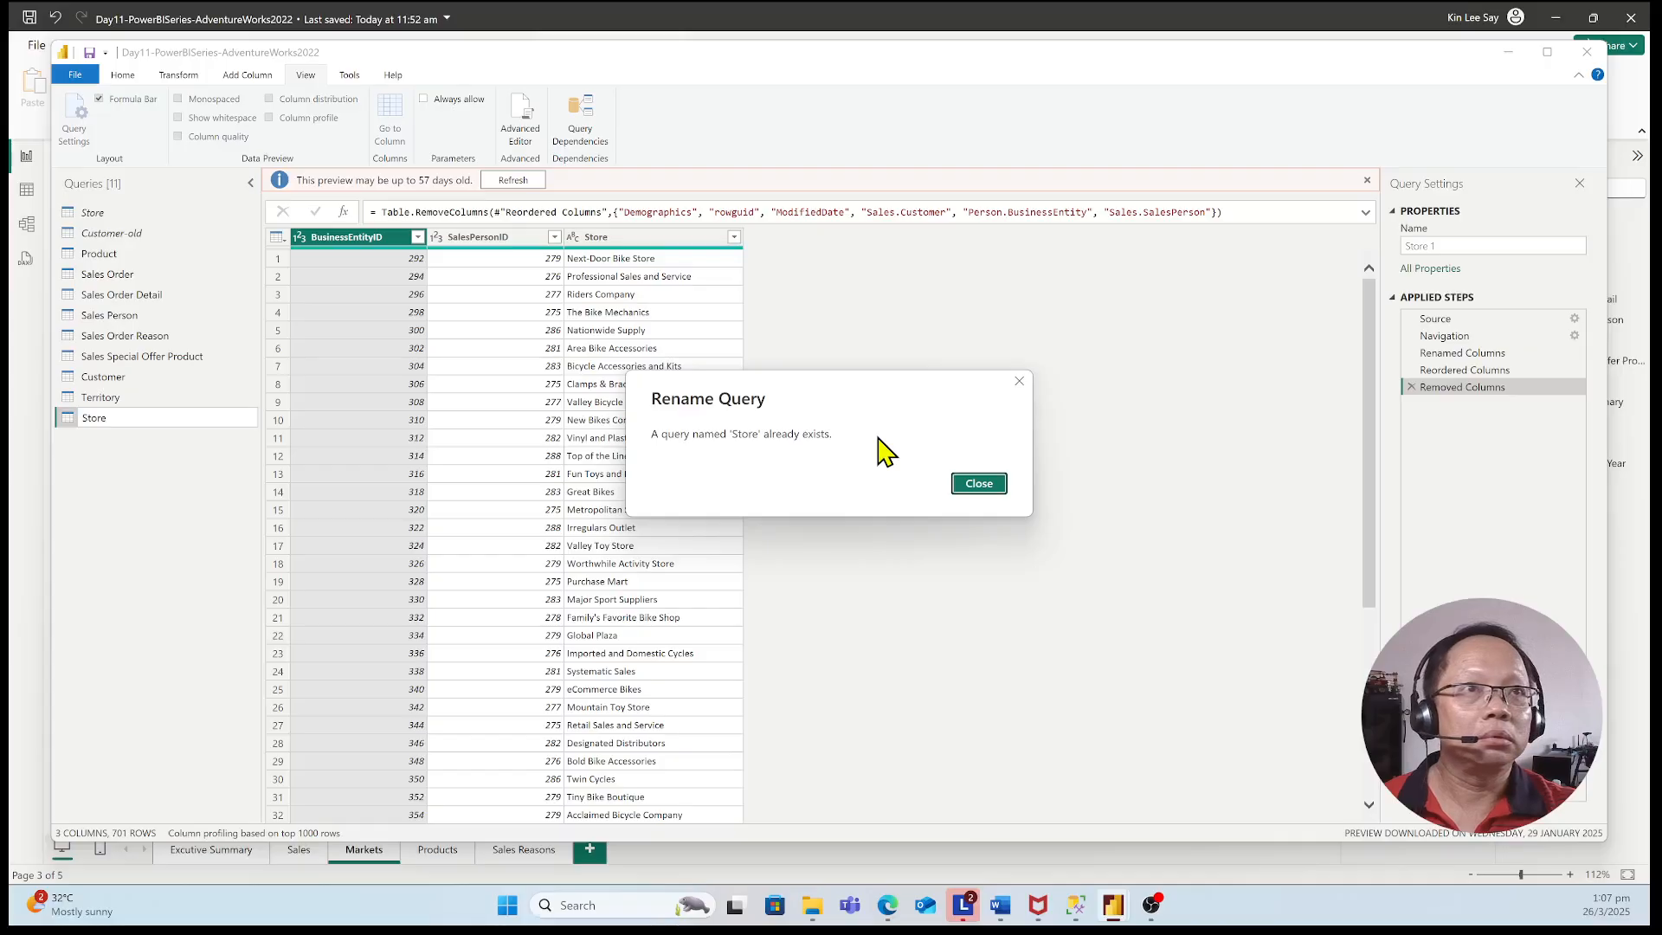
{"action": "left_click", "coordinate": [992, 487]}
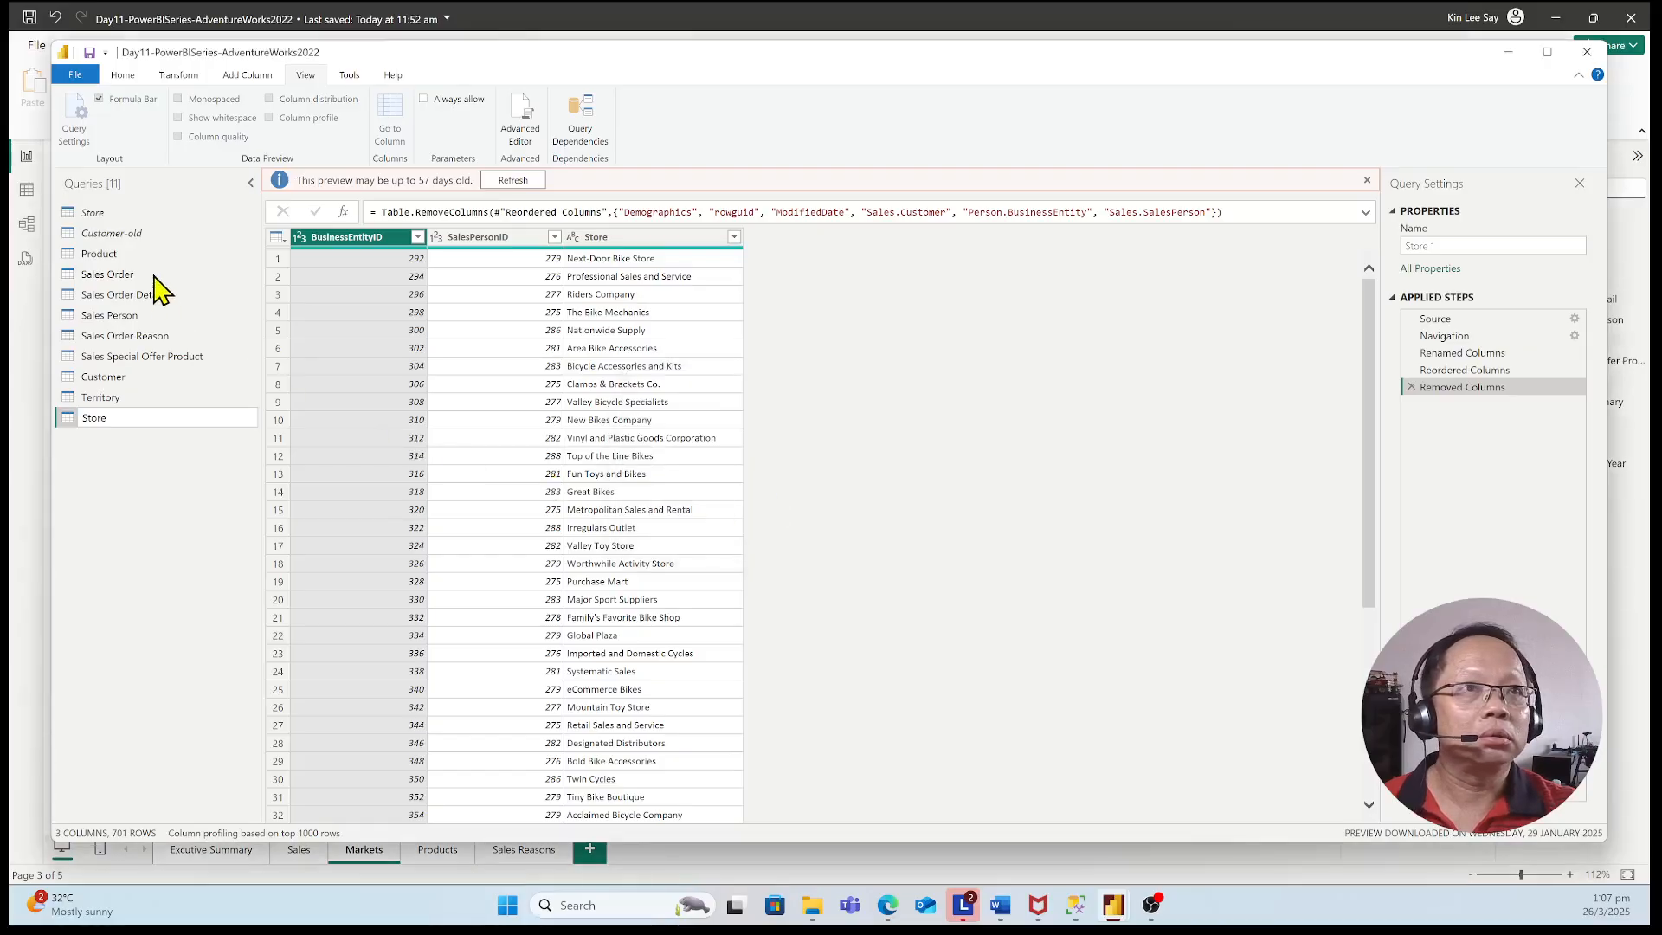
Try to delete the original Store query from the query list
{"action": "left_click", "coordinate": [105, 212]}
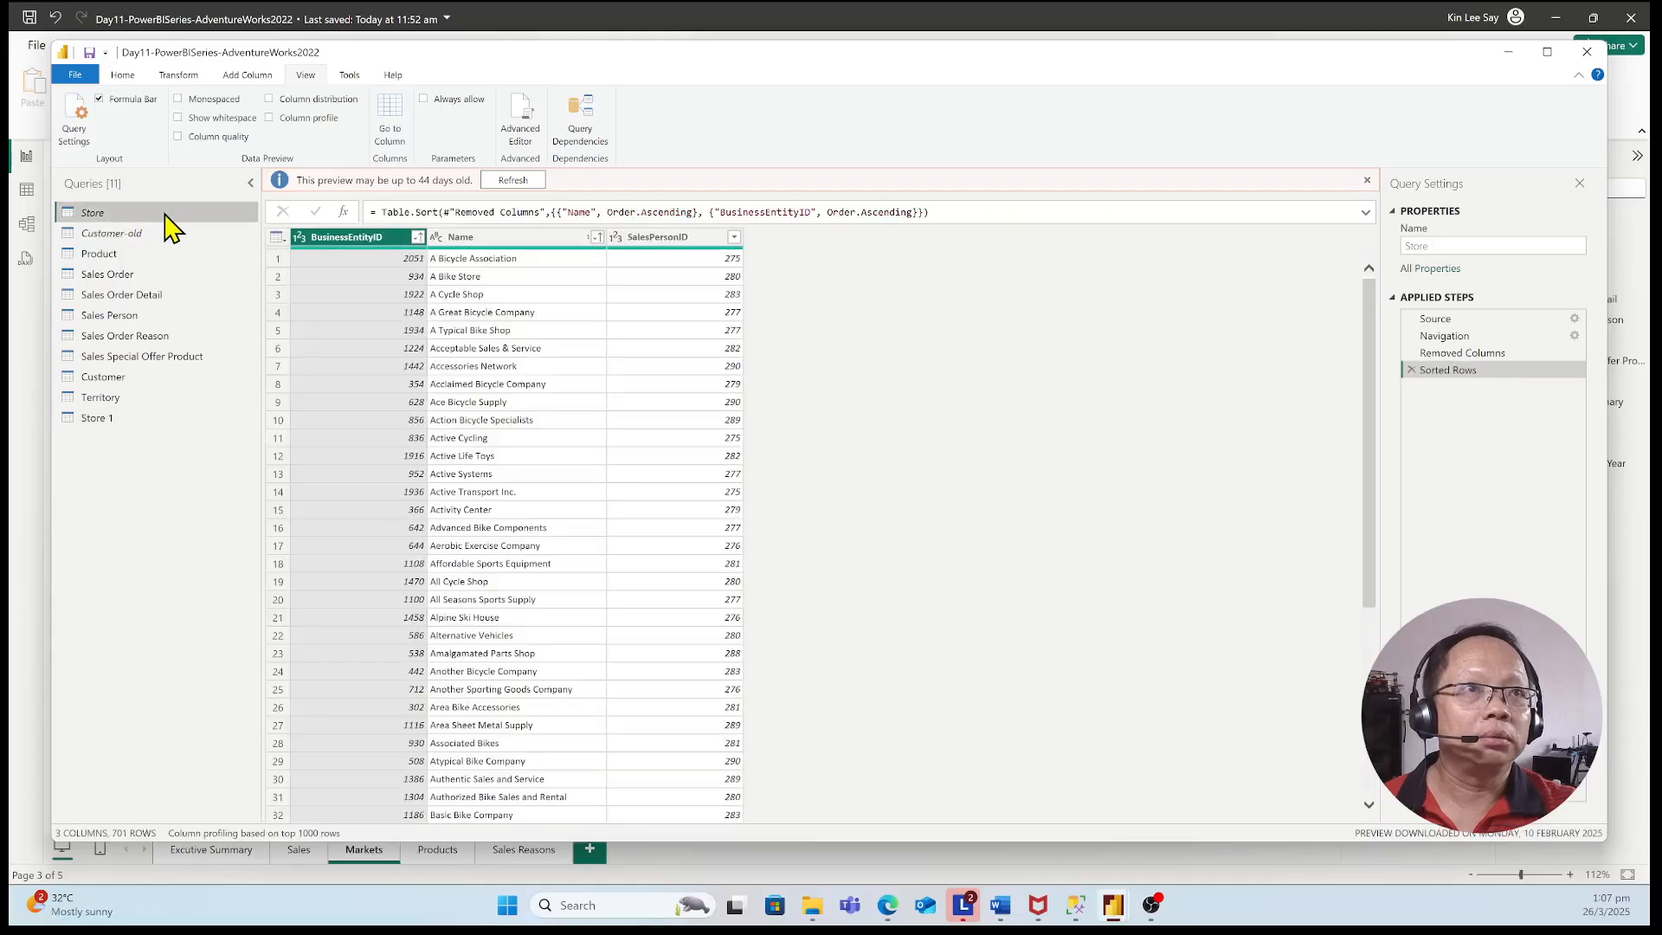
{"action": "right_click", "coordinate": [170, 227]}
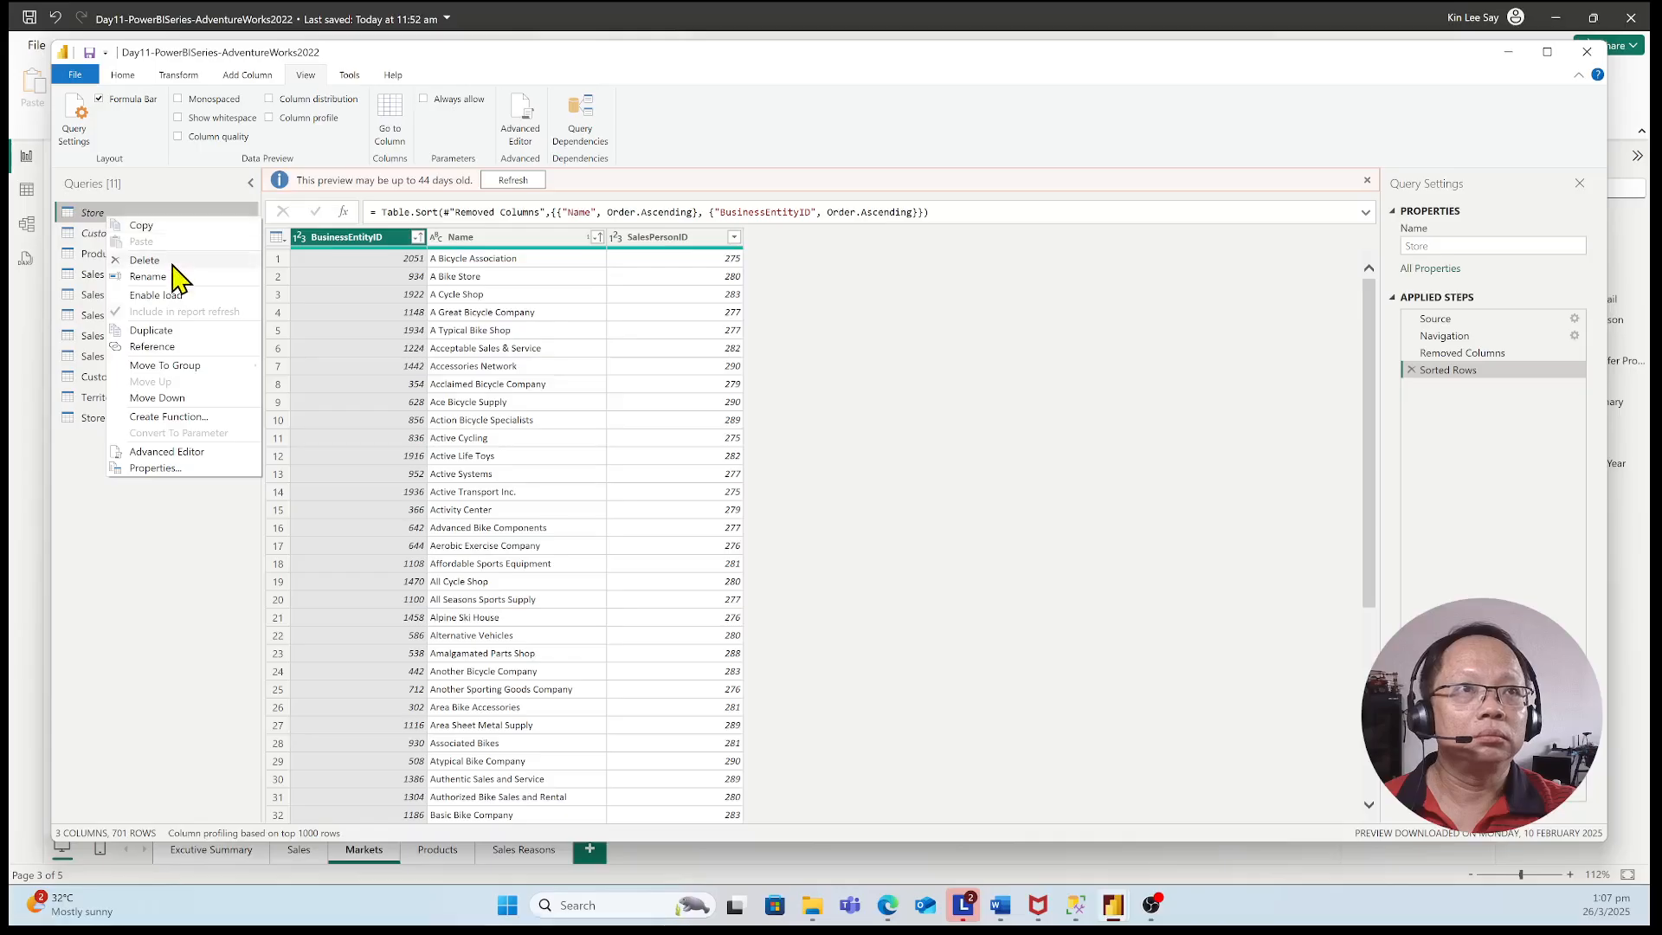
{"action": "left_click", "coordinate": [175, 263]}
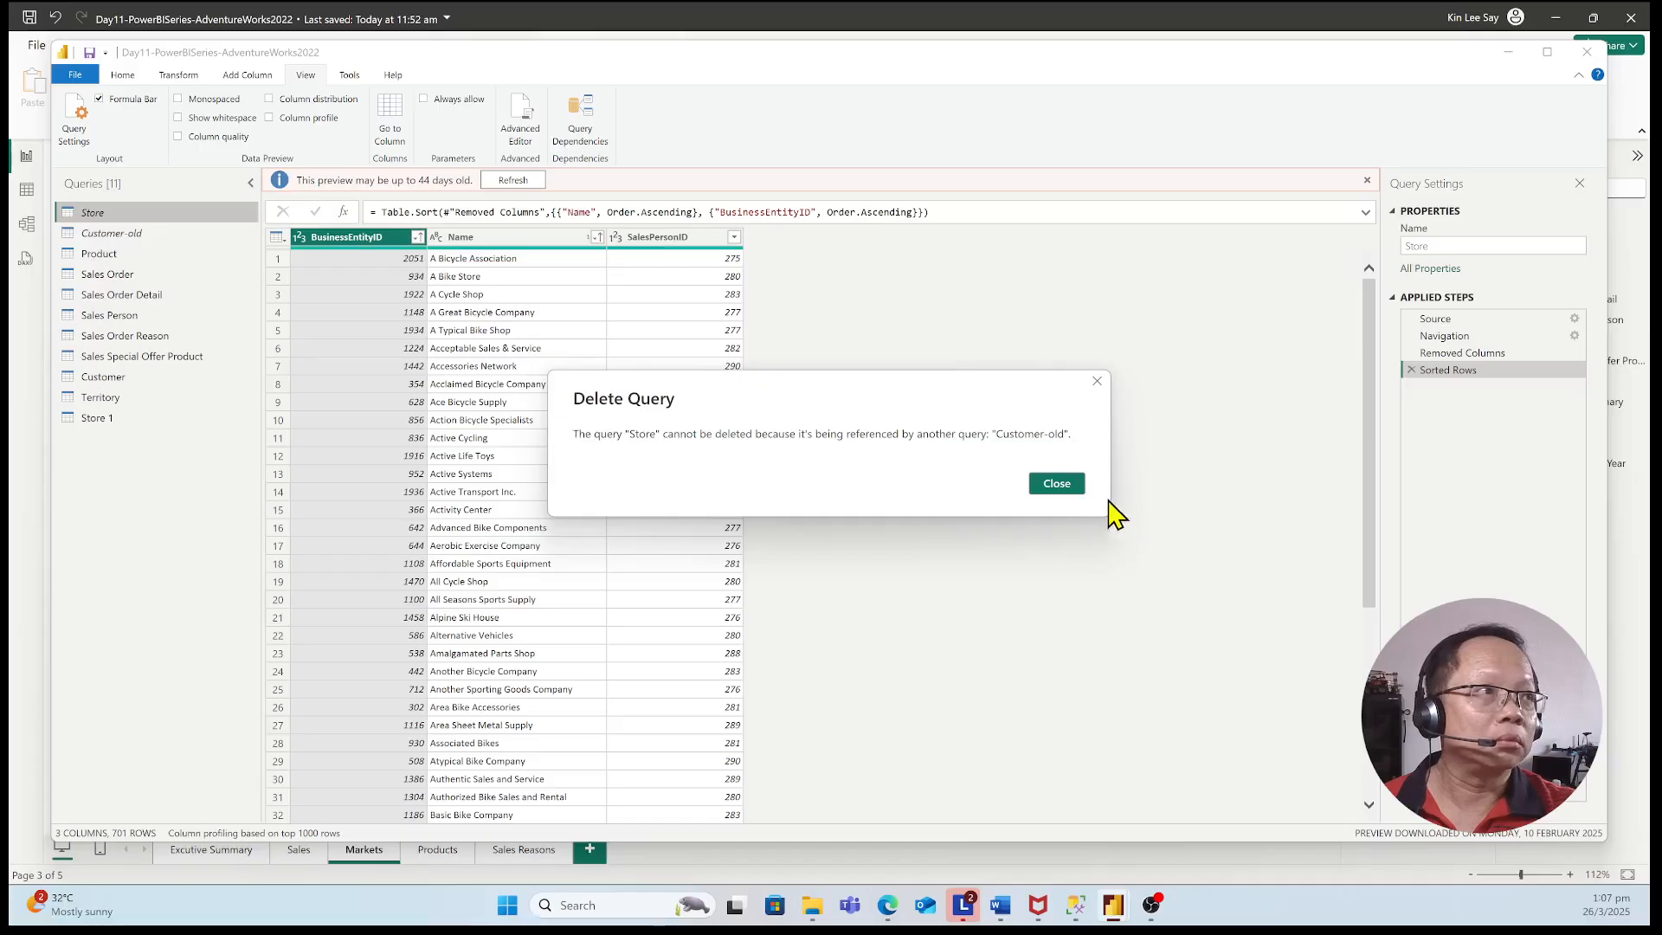
{"action": "left_click", "coordinate": [1082, 489]}
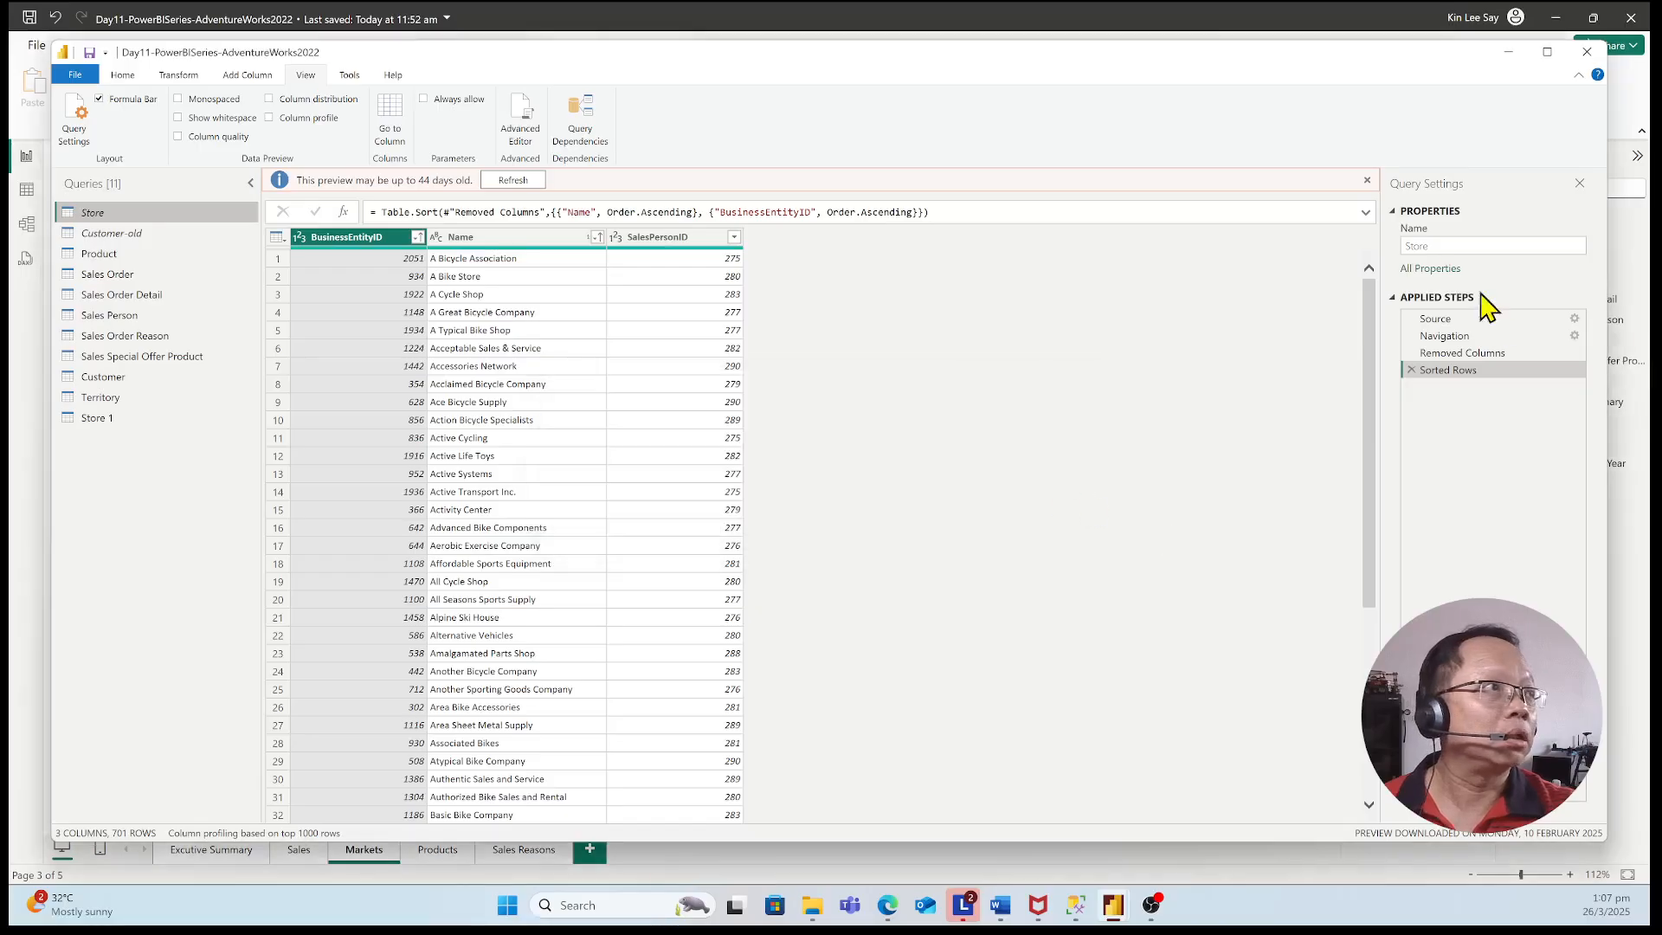
Rename the original Store query as Store old and the Store 1 query as Store
{"action": "double_click", "coordinate": [138, 212]}
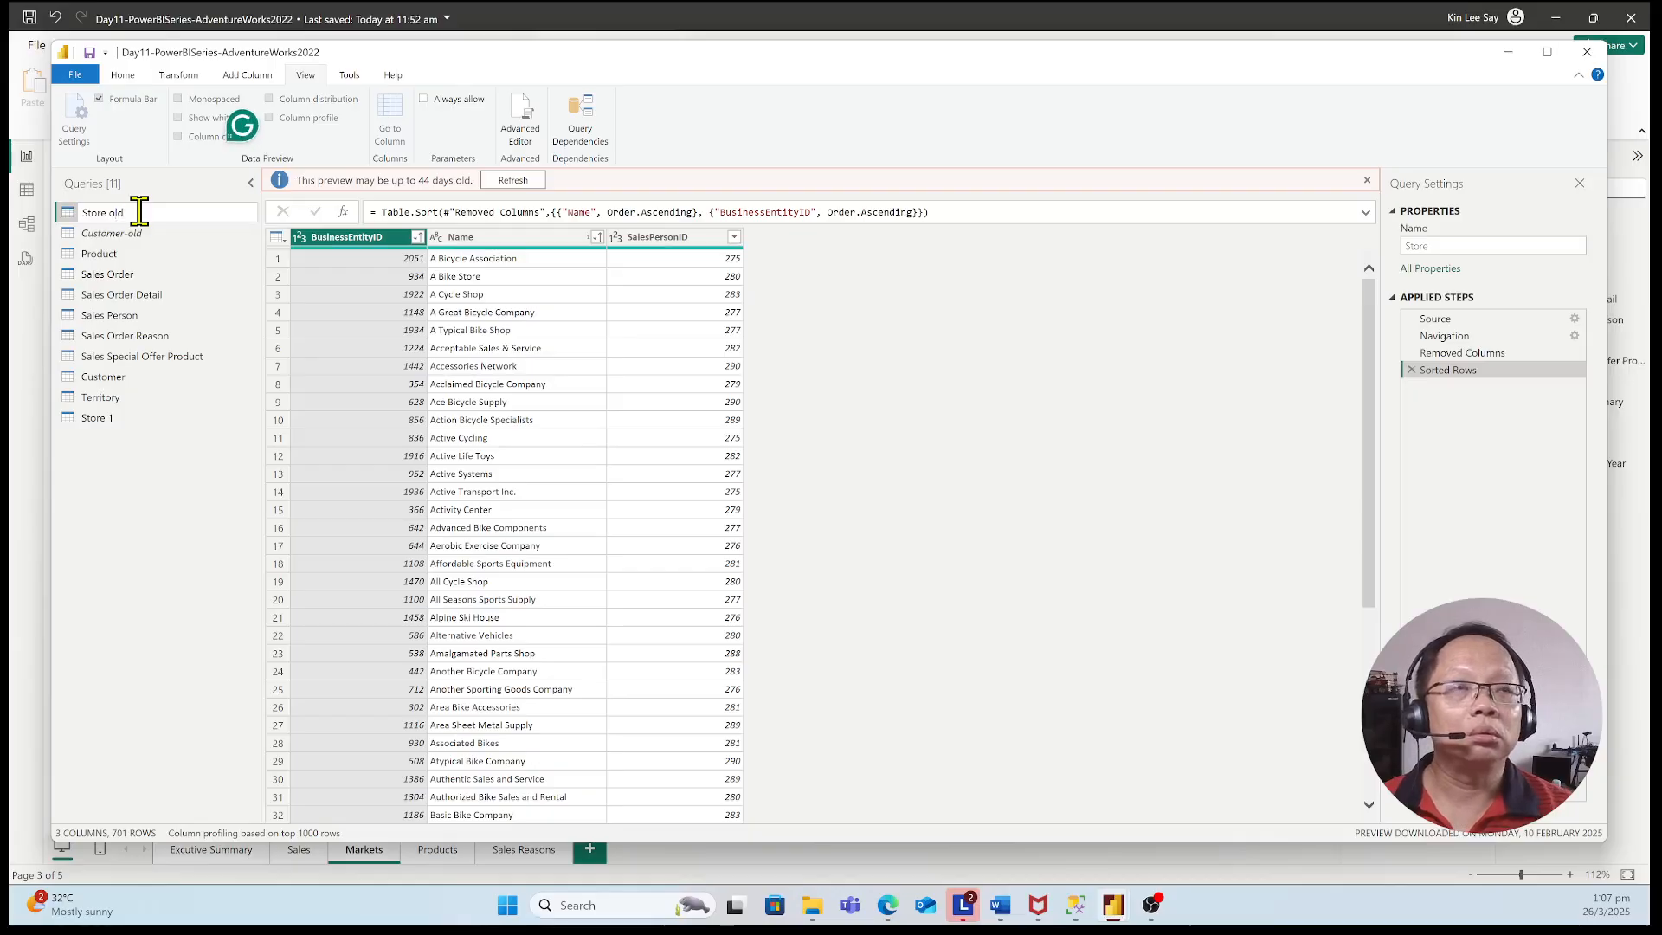
{"action": "key", "text": "Return"}
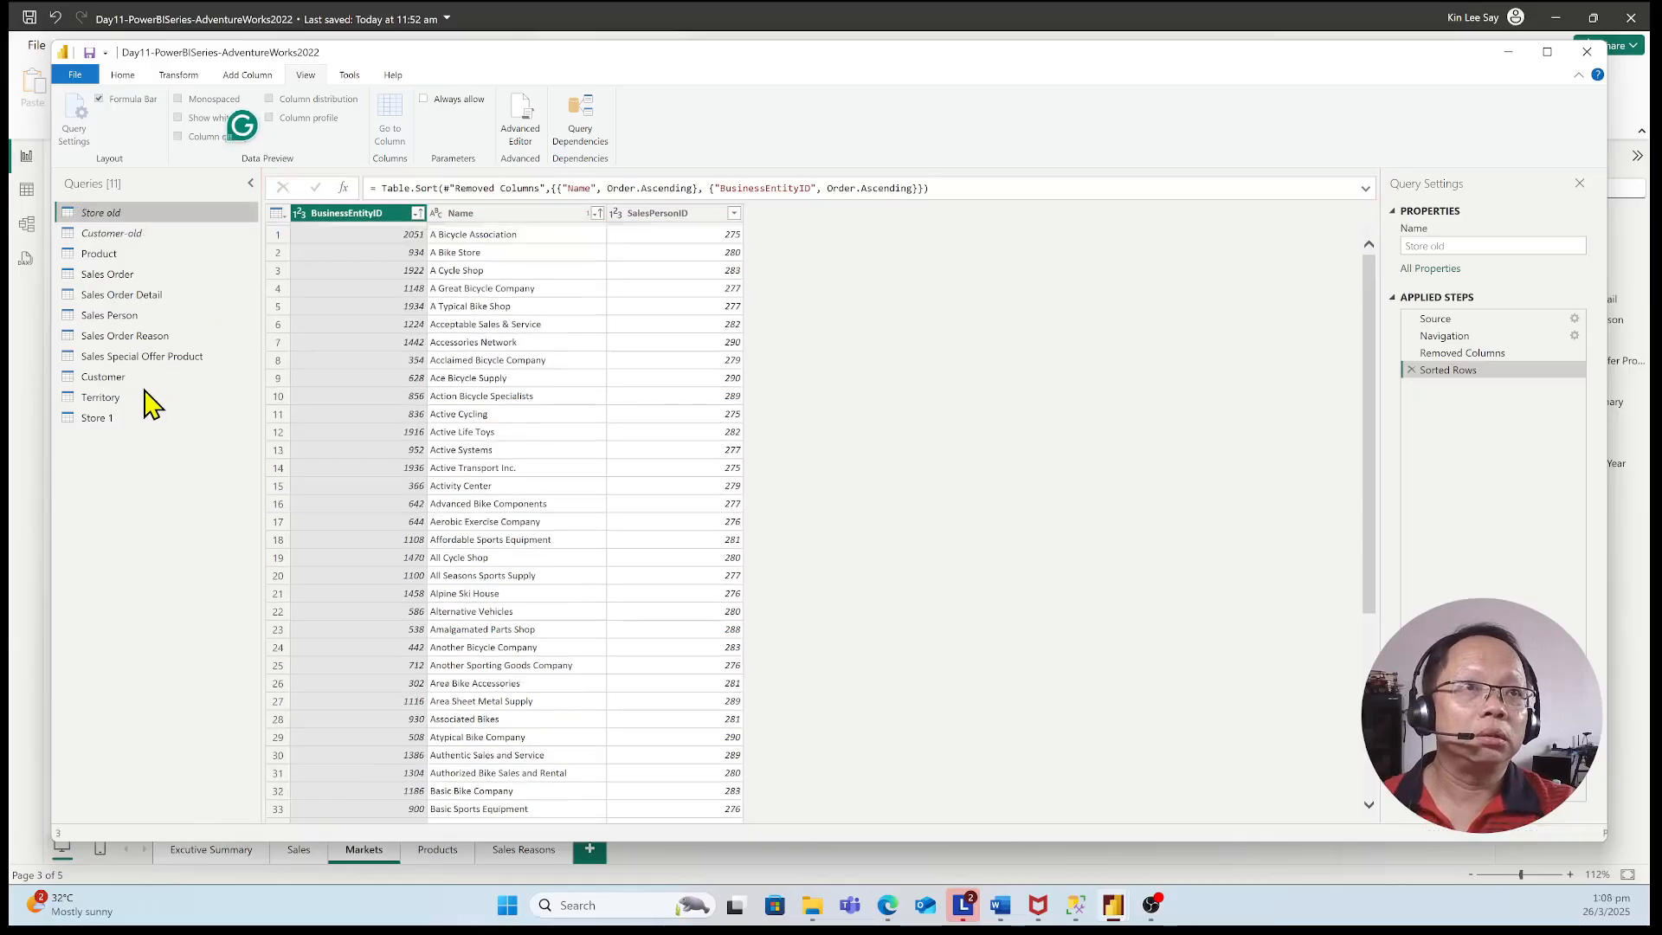
{"action": "left_click", "coordinate": [124, 420]}
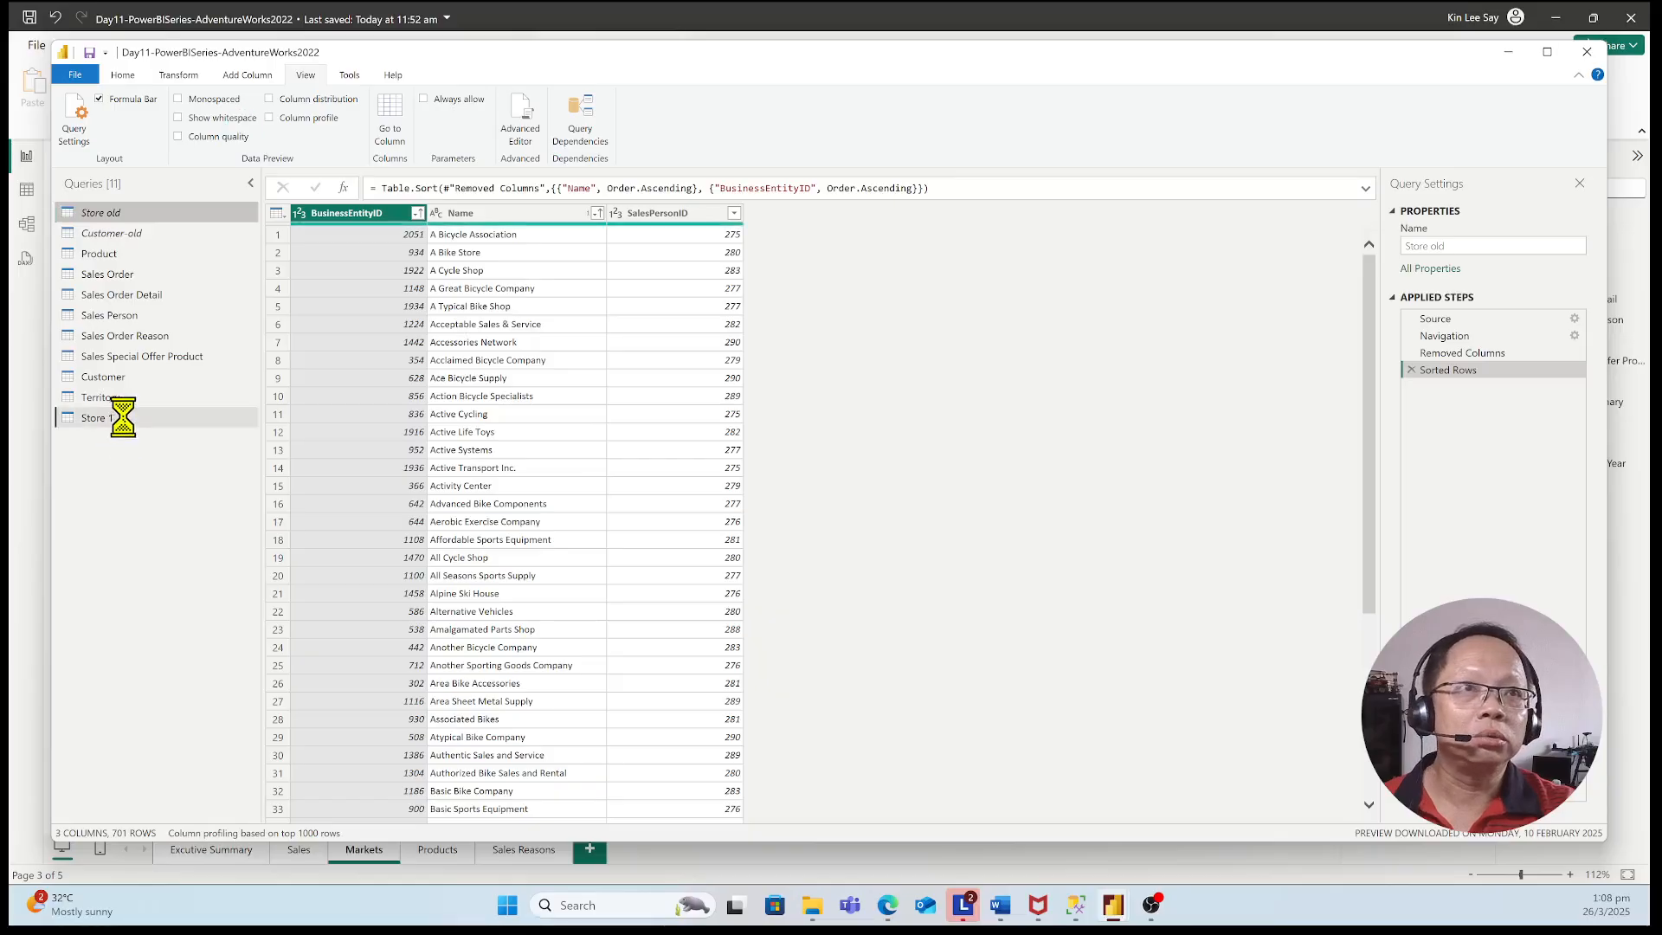
{"action": "double_click", "coordinate": [141, 415]}
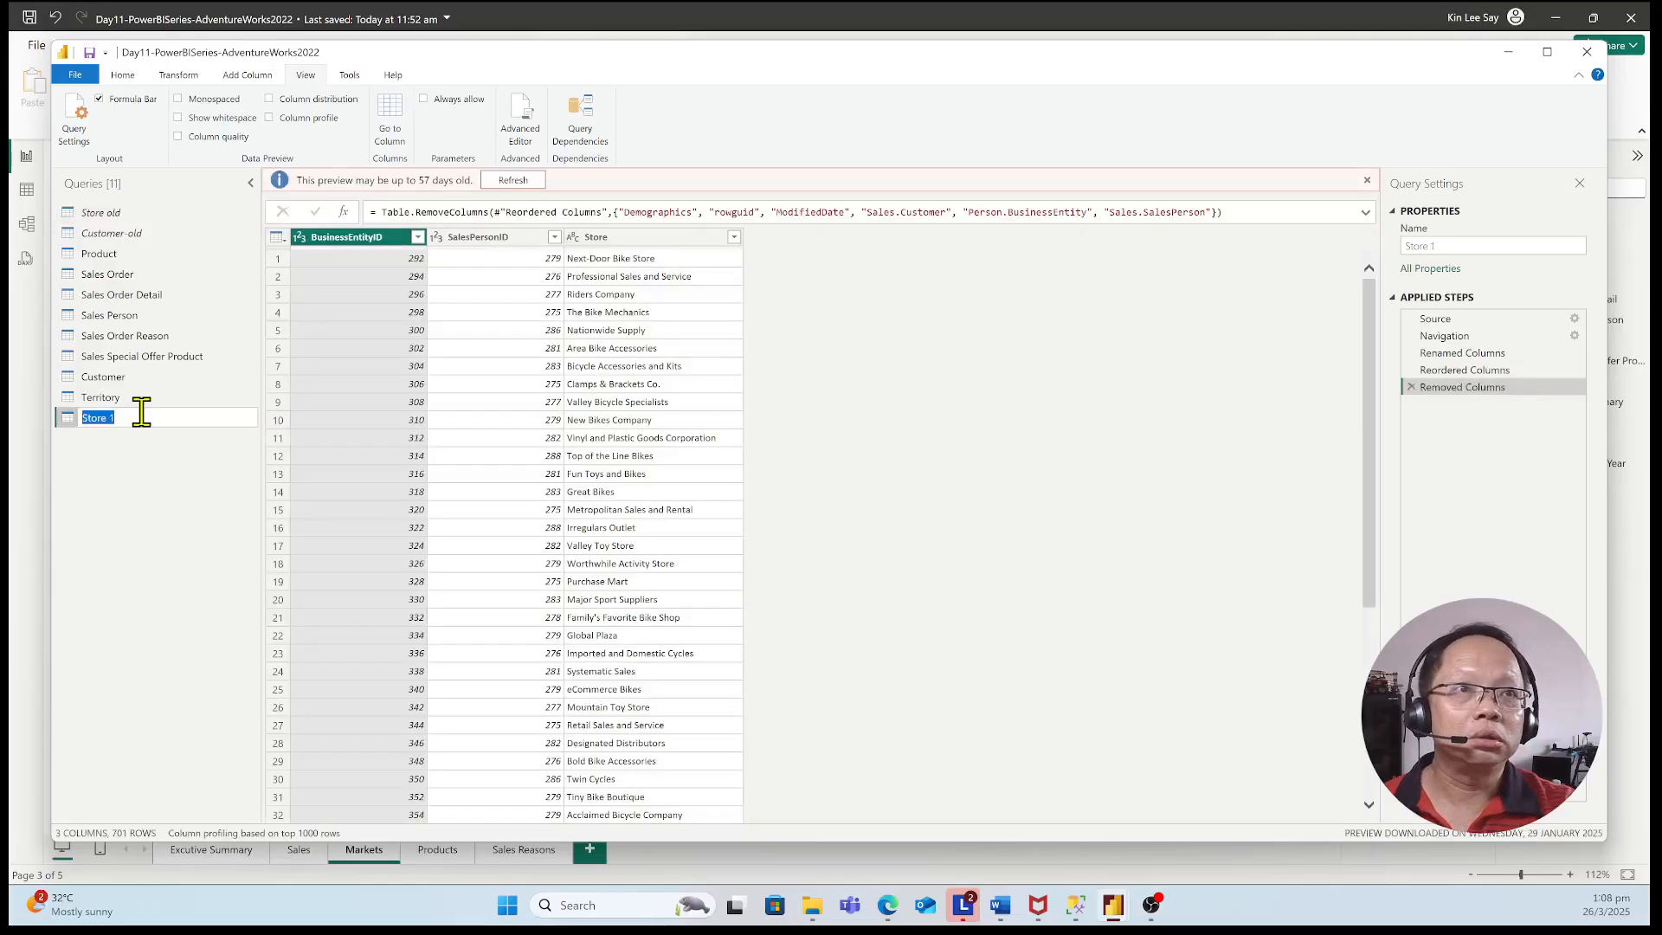
{"action": "left_click", "coordinate": [141, 416]}
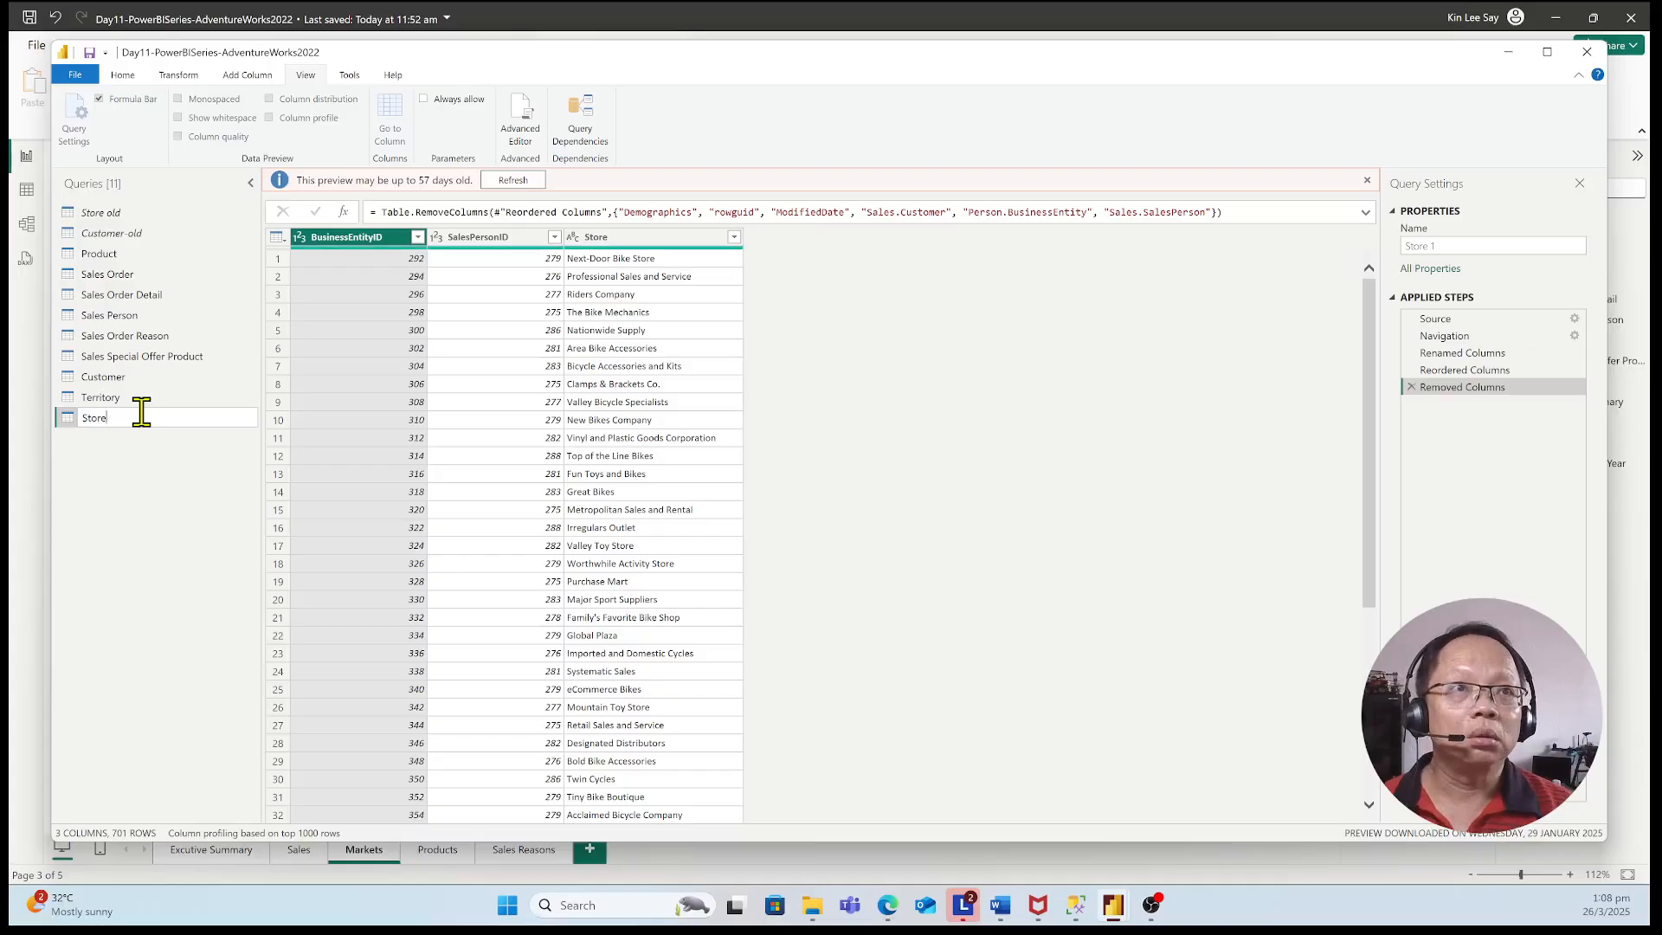
{"action": "key", "text": "Return"}
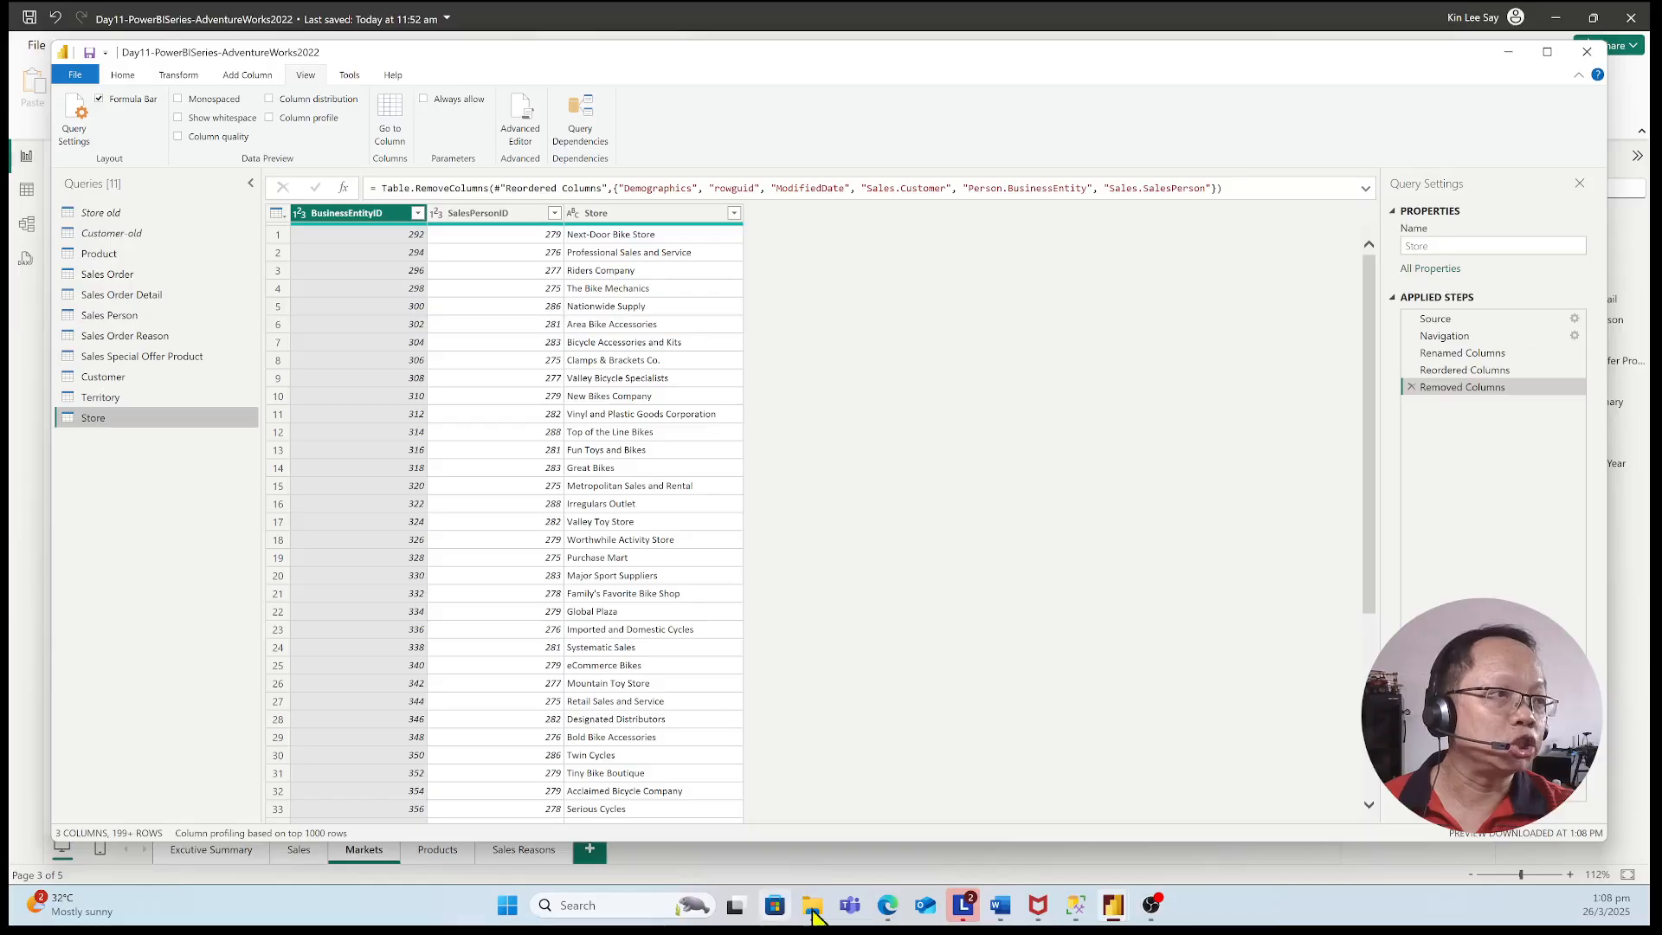
Switch to SQL Server Management Studio and list the top 1000 rows of the Sales.Store table
{"action": "left_click", "coordinate": [1088, 918]}
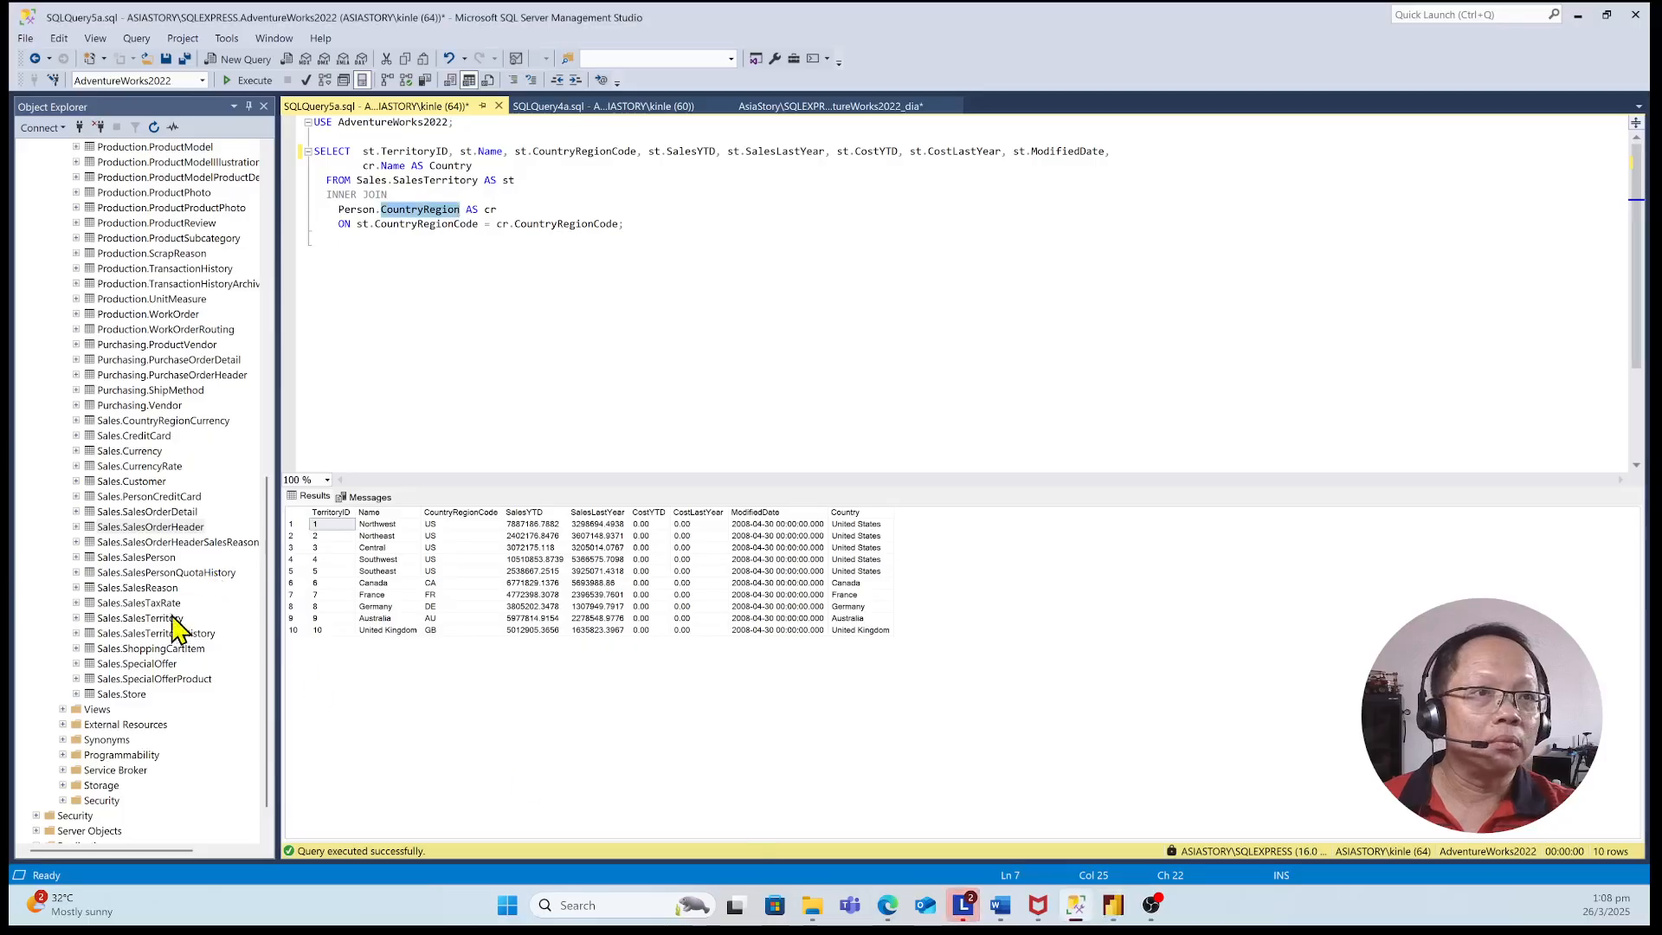
{"action": "right_click", "coordinate": [122, 694]}
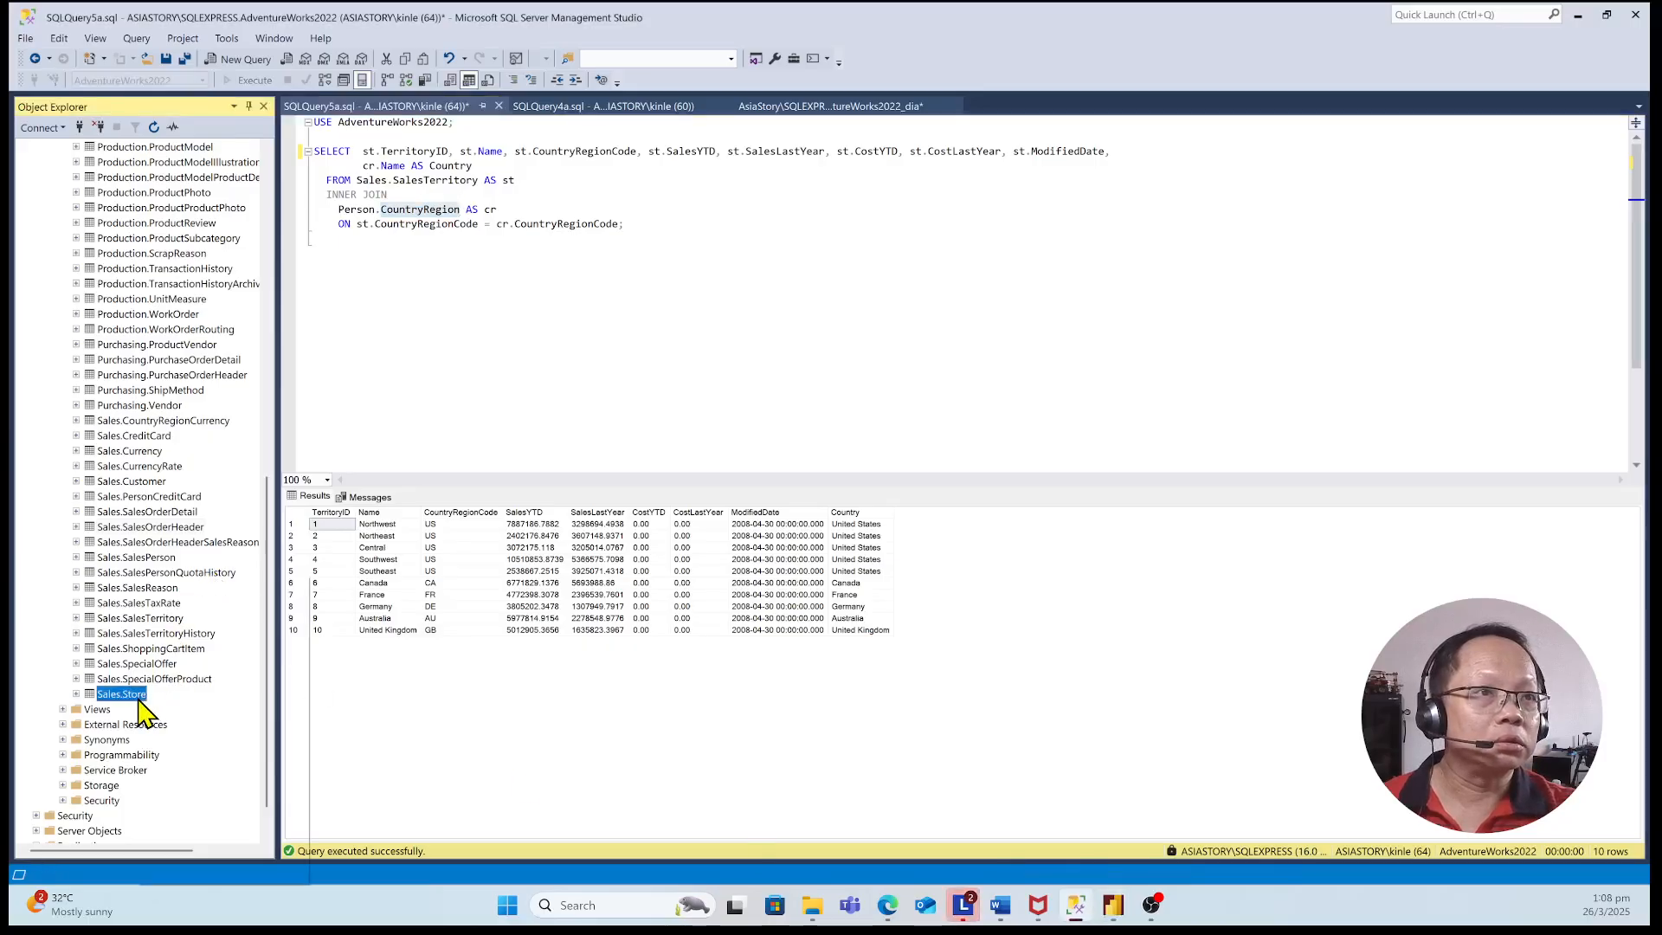
{"action": "key", "text": "Escape"}
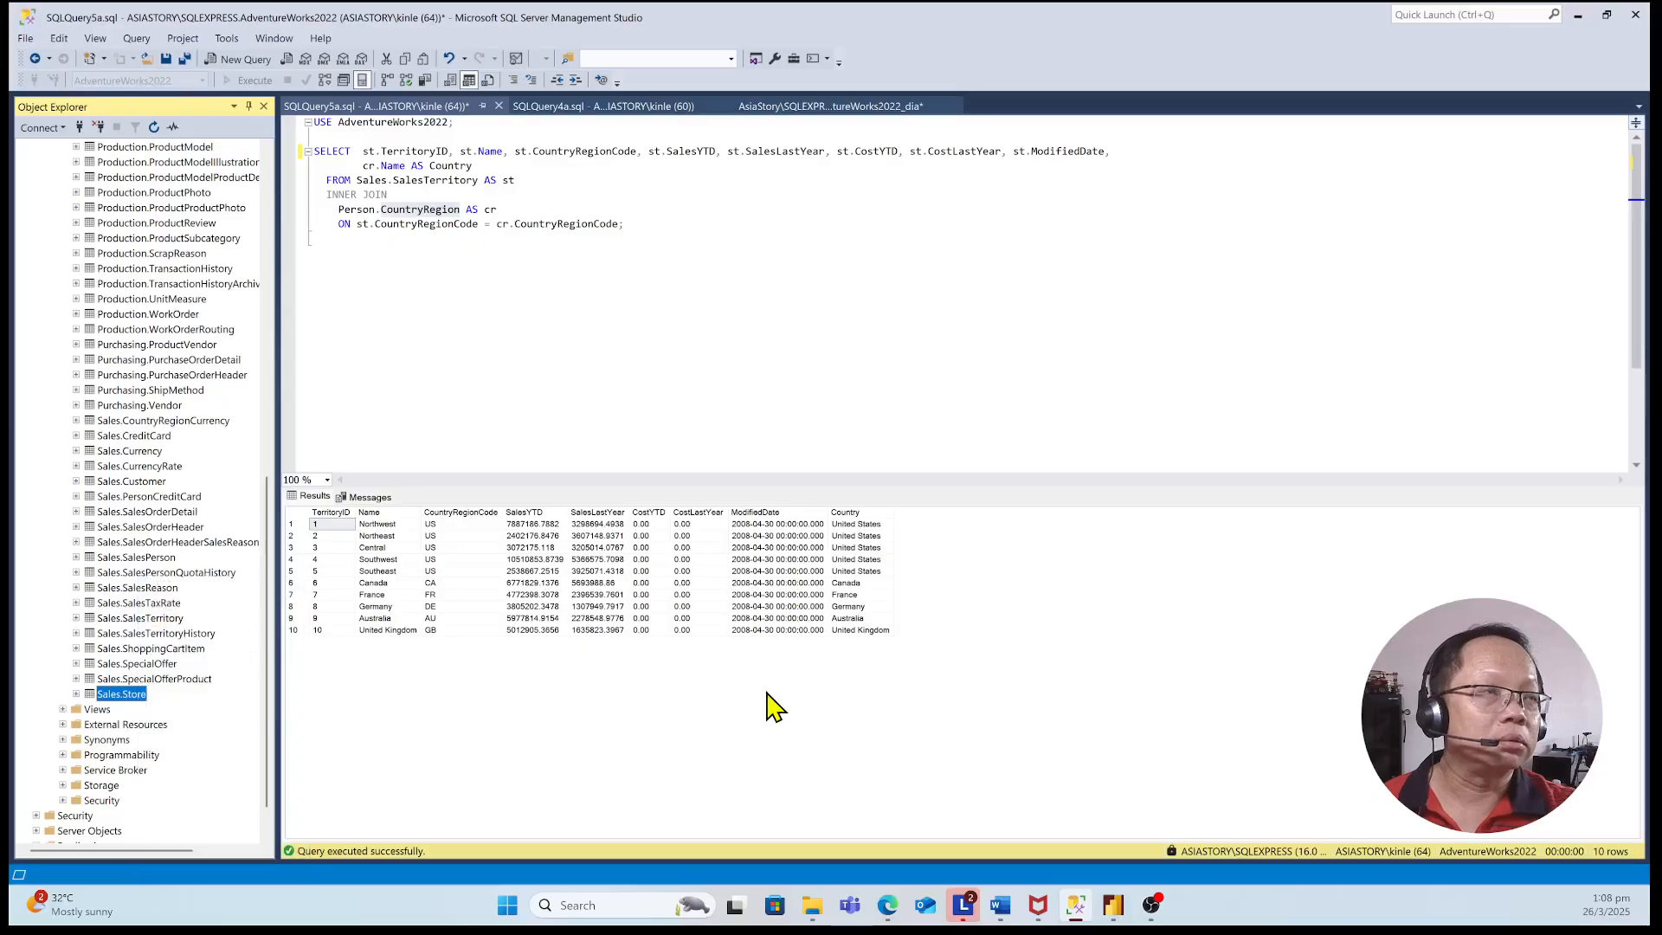
{"action": "key", "text": "ctrl+n"}
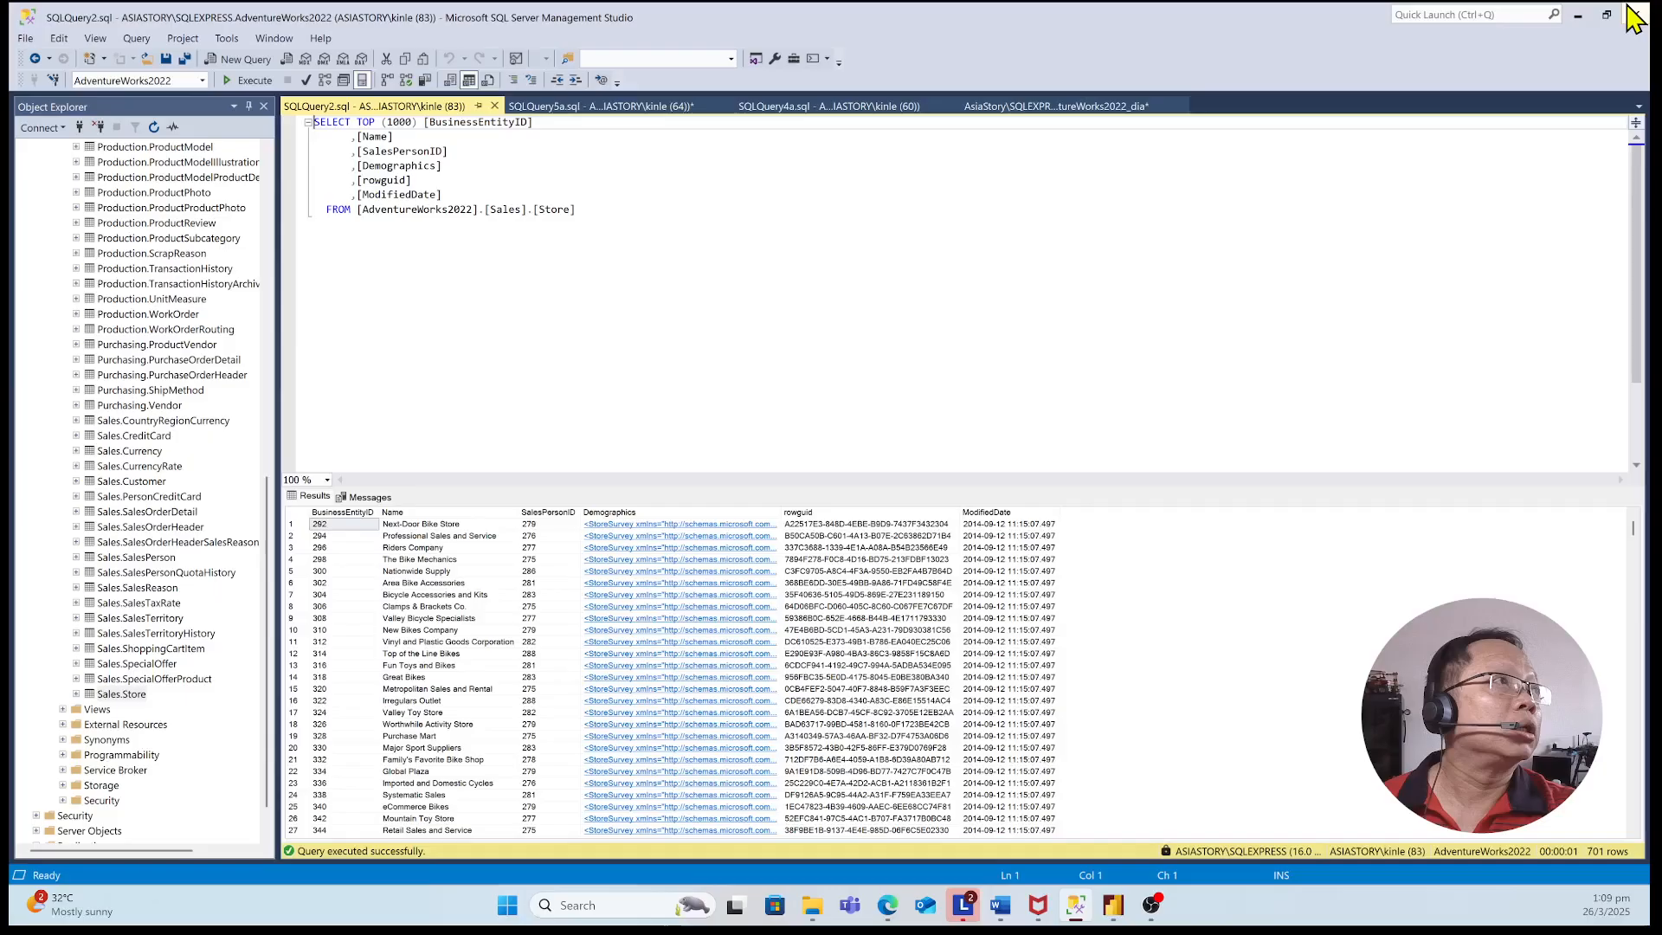
Return to the Power Query Editor in Power BI Desktop, apply the query changes and close the editor
{"action": "left_click", "coordinate": [1577, 14]}
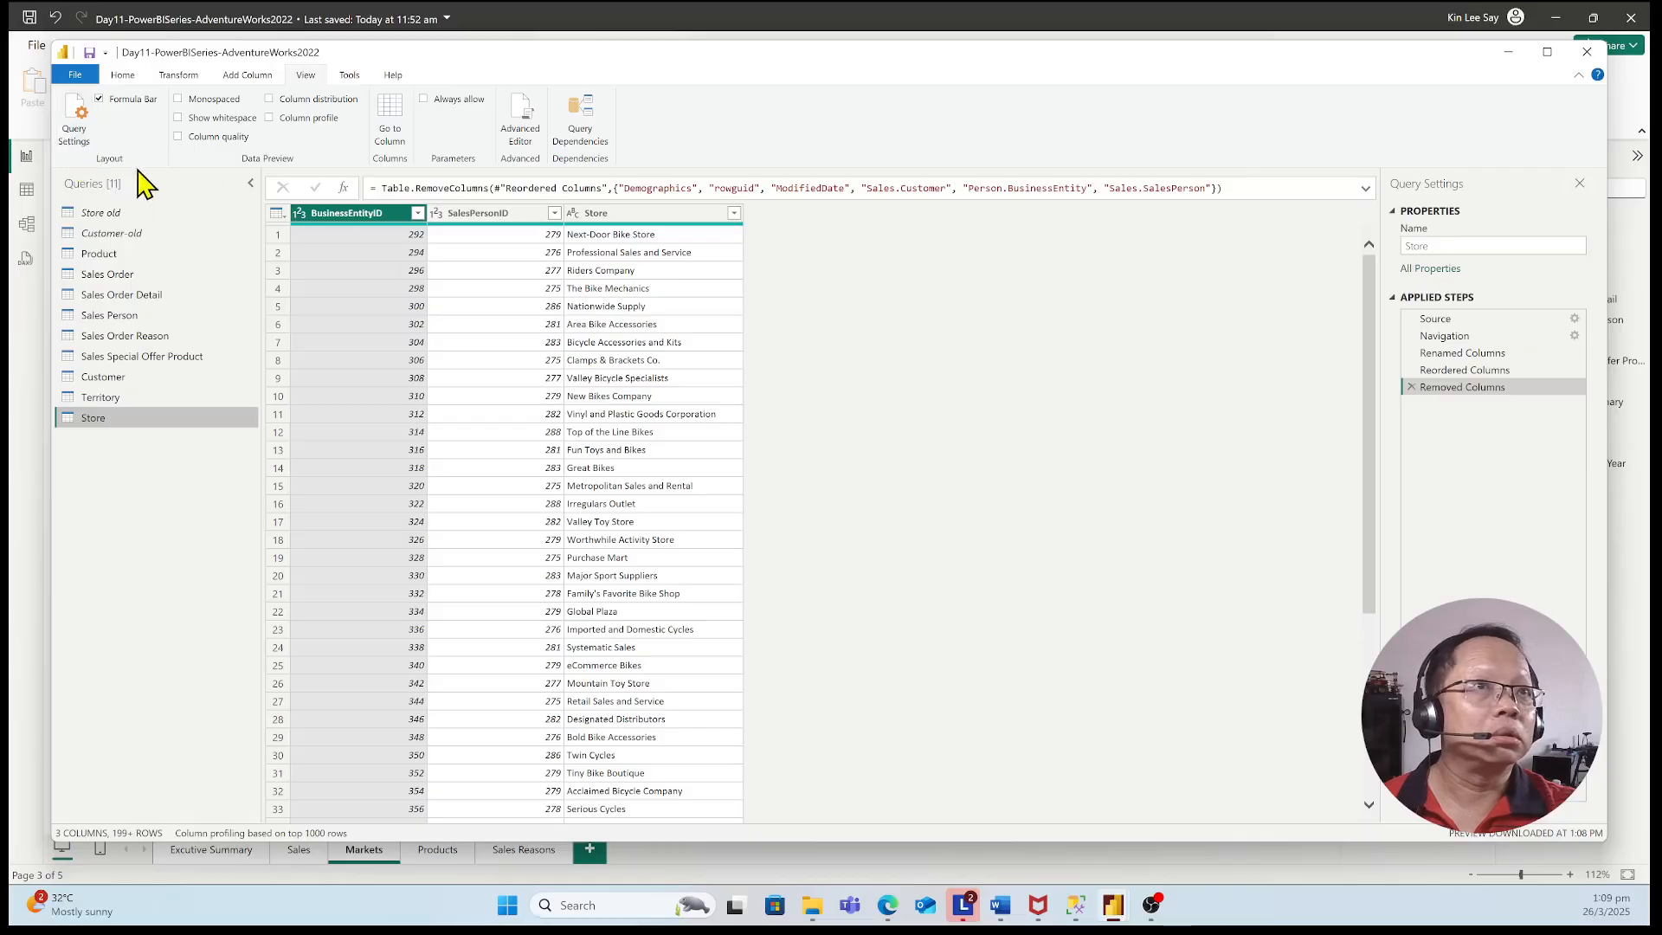
{"action": "left_click", "coordinate": [123, 74]}
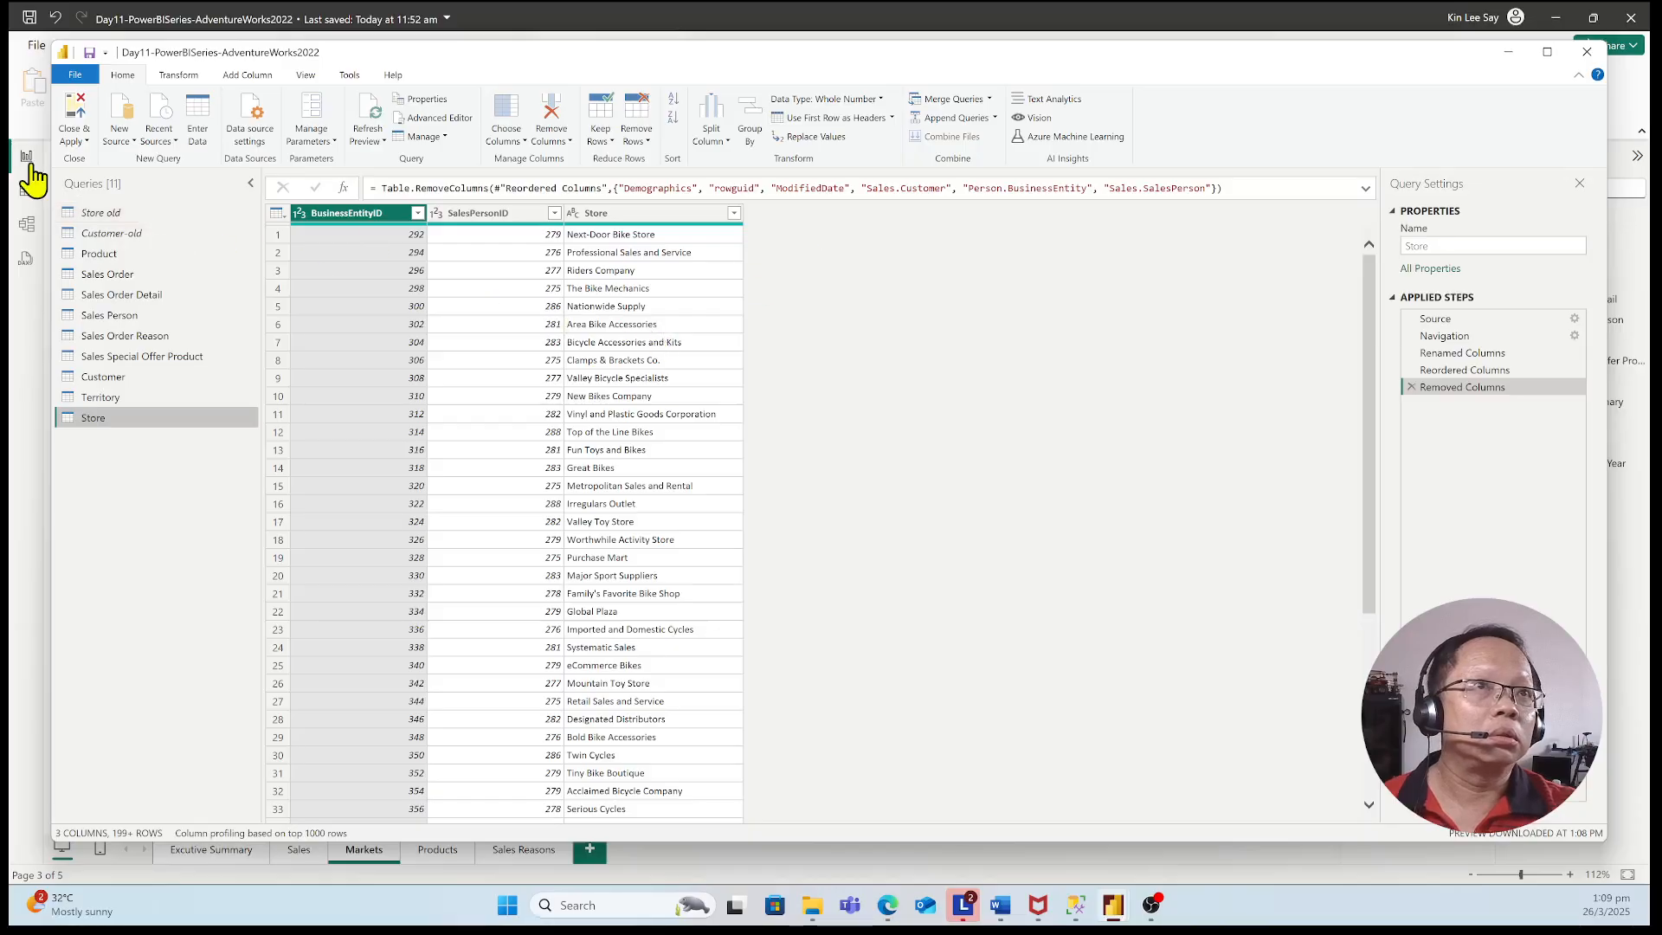
{"action": "left_click", "coordinate": [86, 141]}
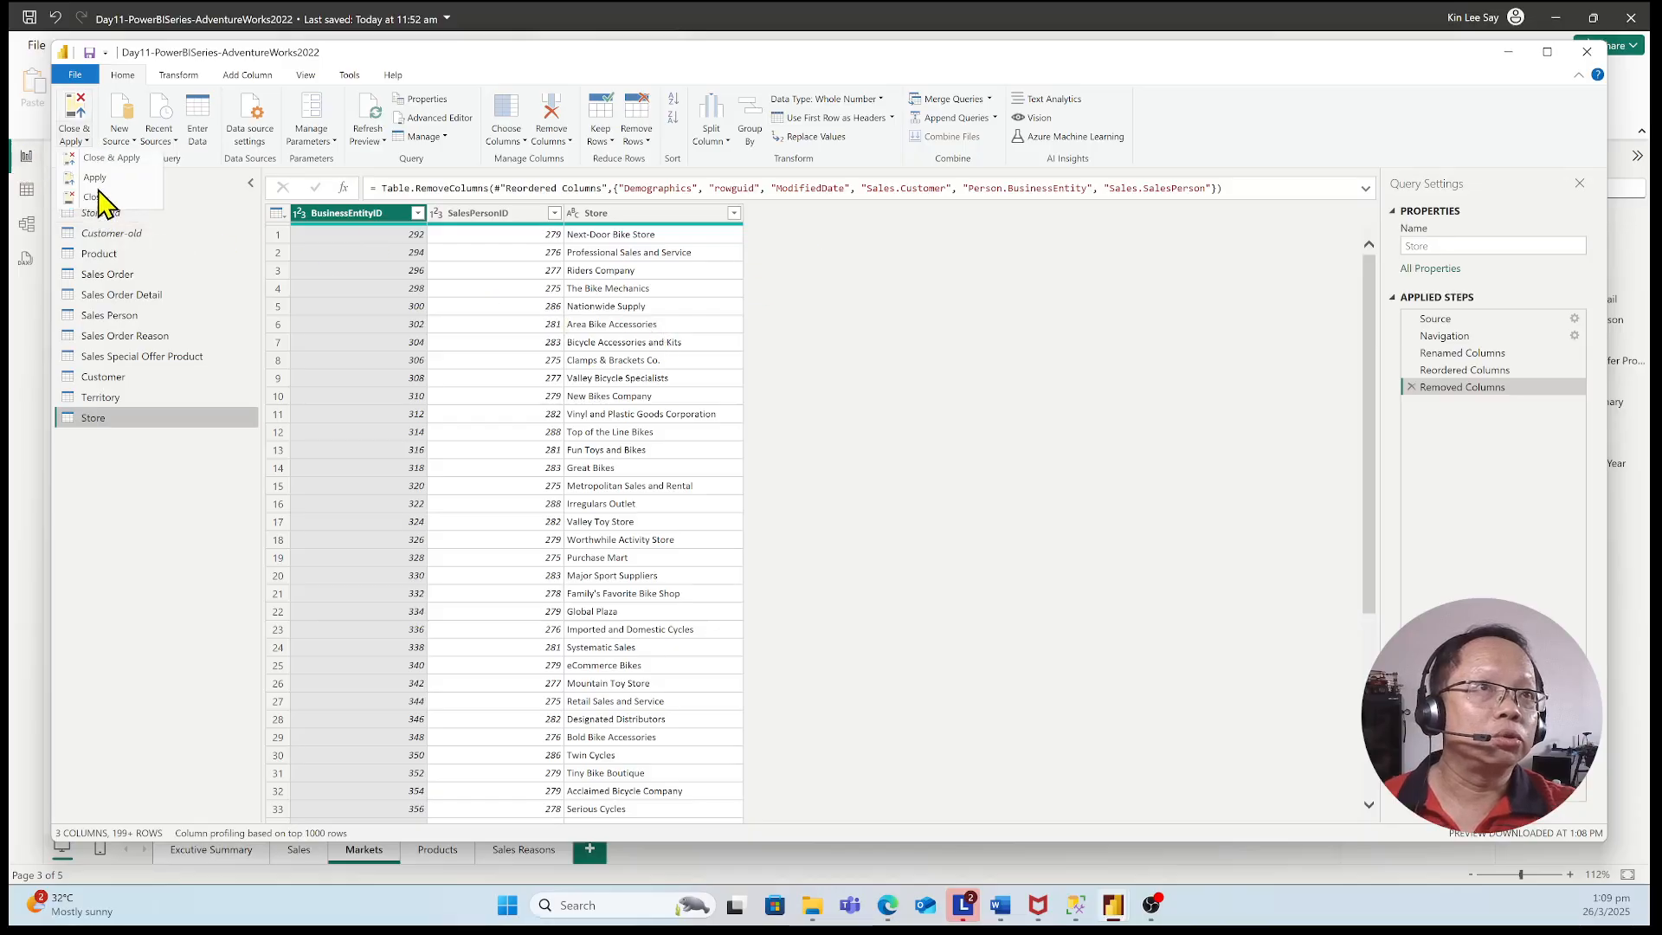
{"action": "left_click", "coordinate": [108, 160]}
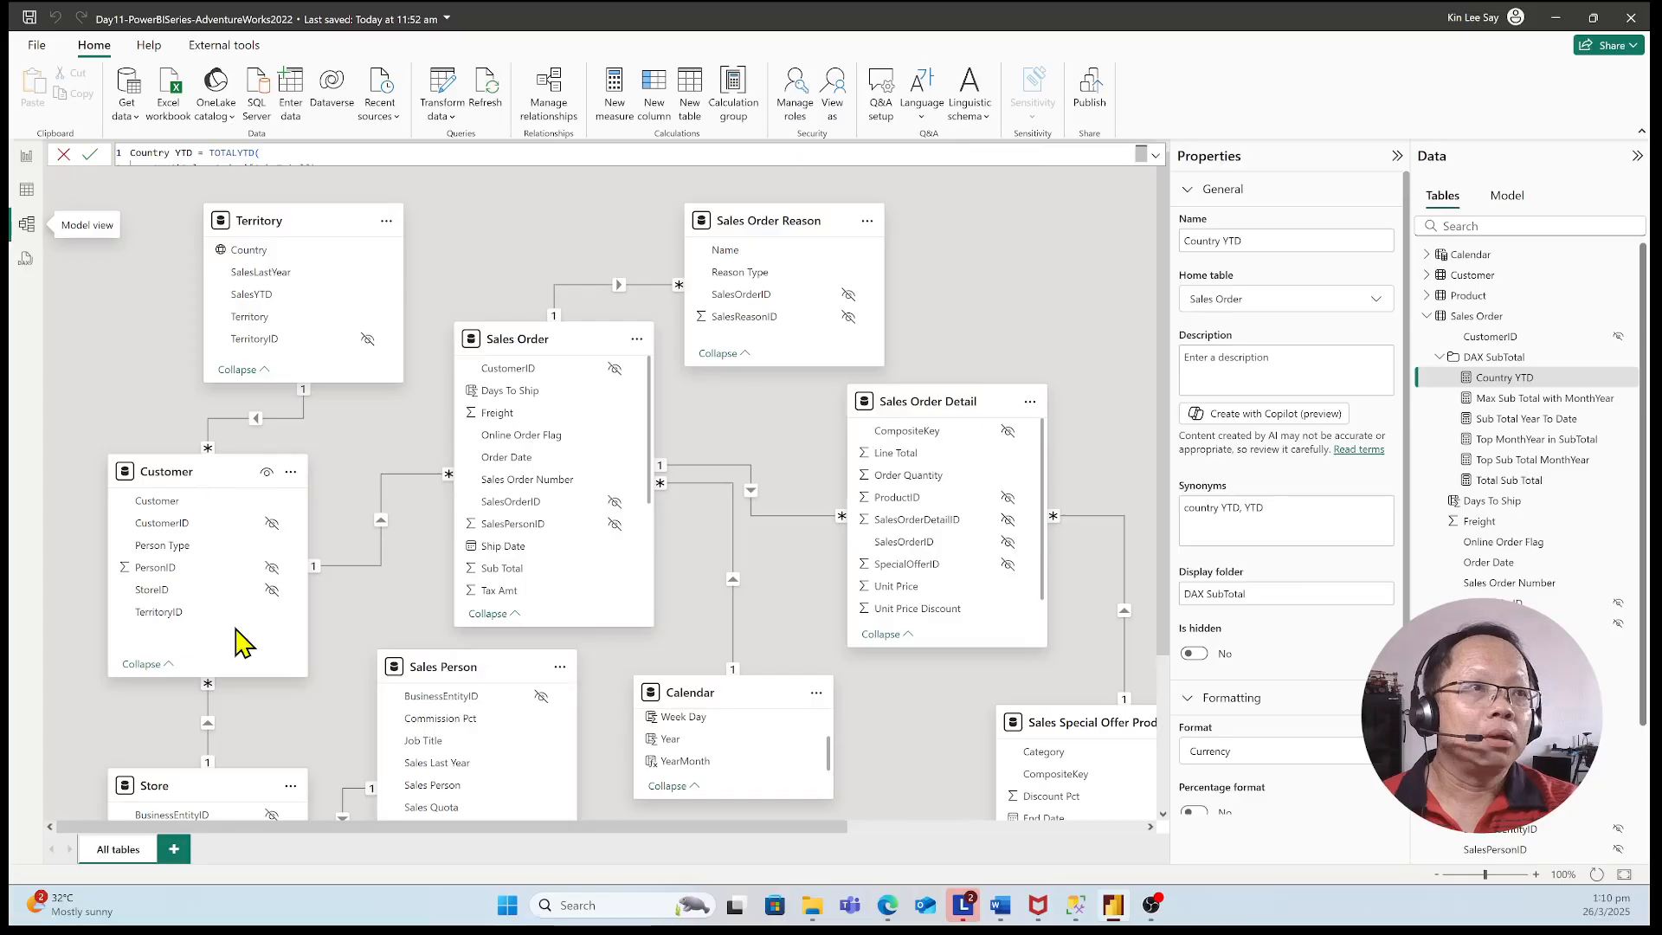
Examine the model view's relationships between the Territory, Customer, Store, Sales Person and Sales Order tables
{"action": "scroll", "coordinate": [817, 427], "scroll_direction": "down", "scroll_amount": 1}
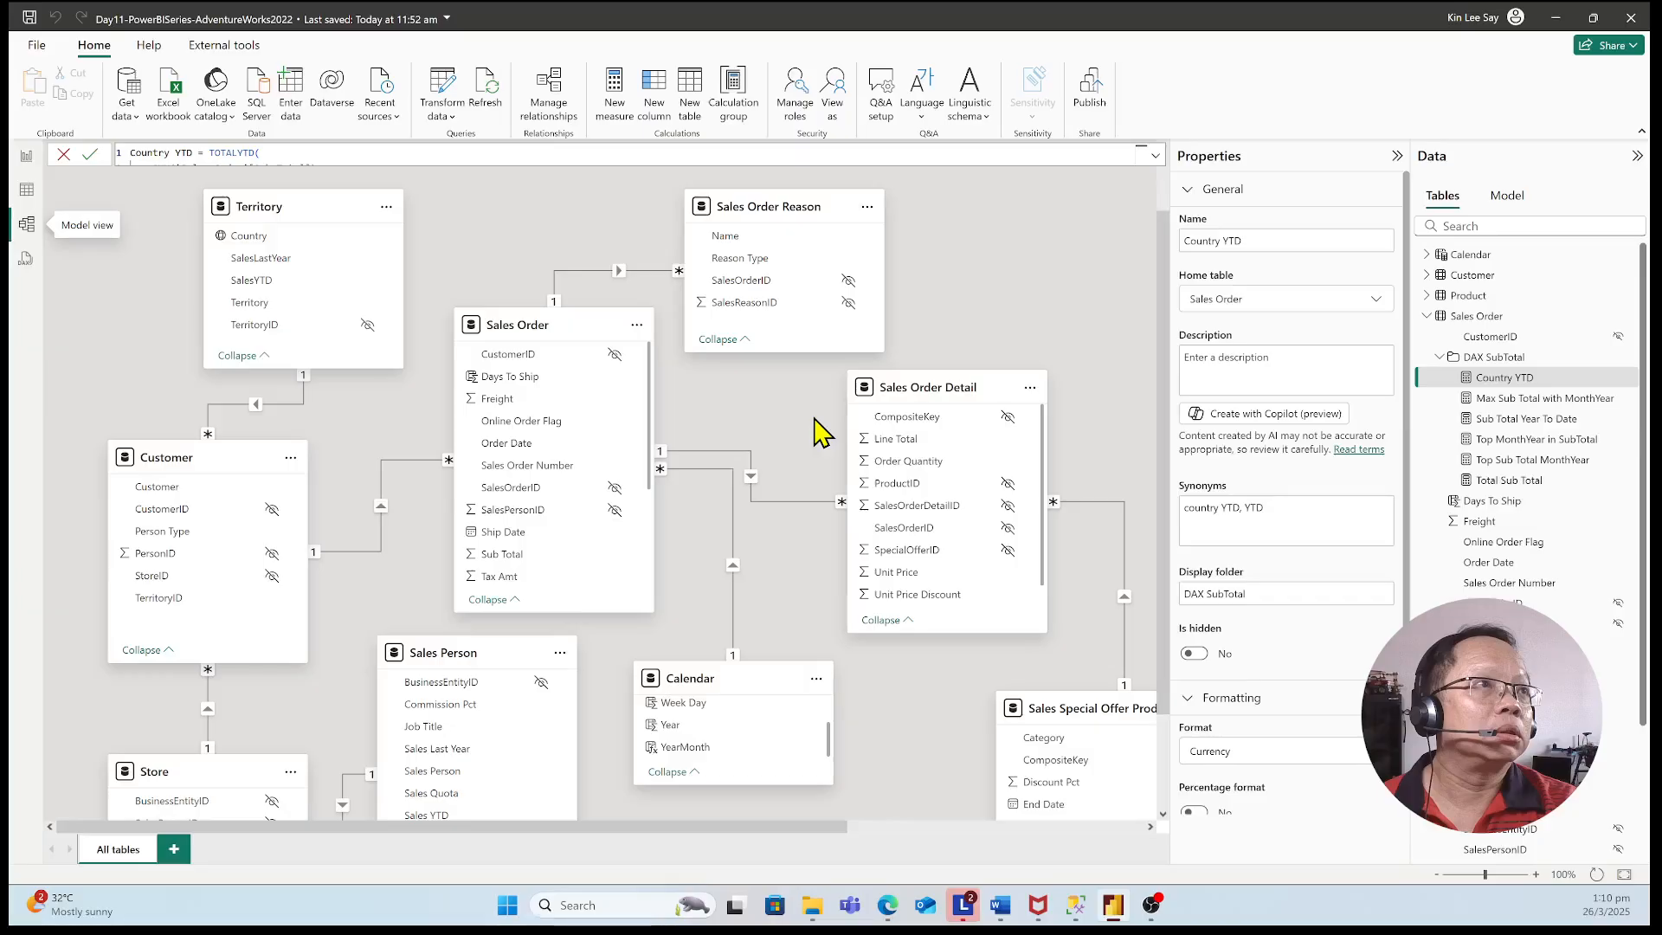
{"action": "scroll", "coordinate": [221, 671], "scroll_direction": "down", "scroll_amount": 3}
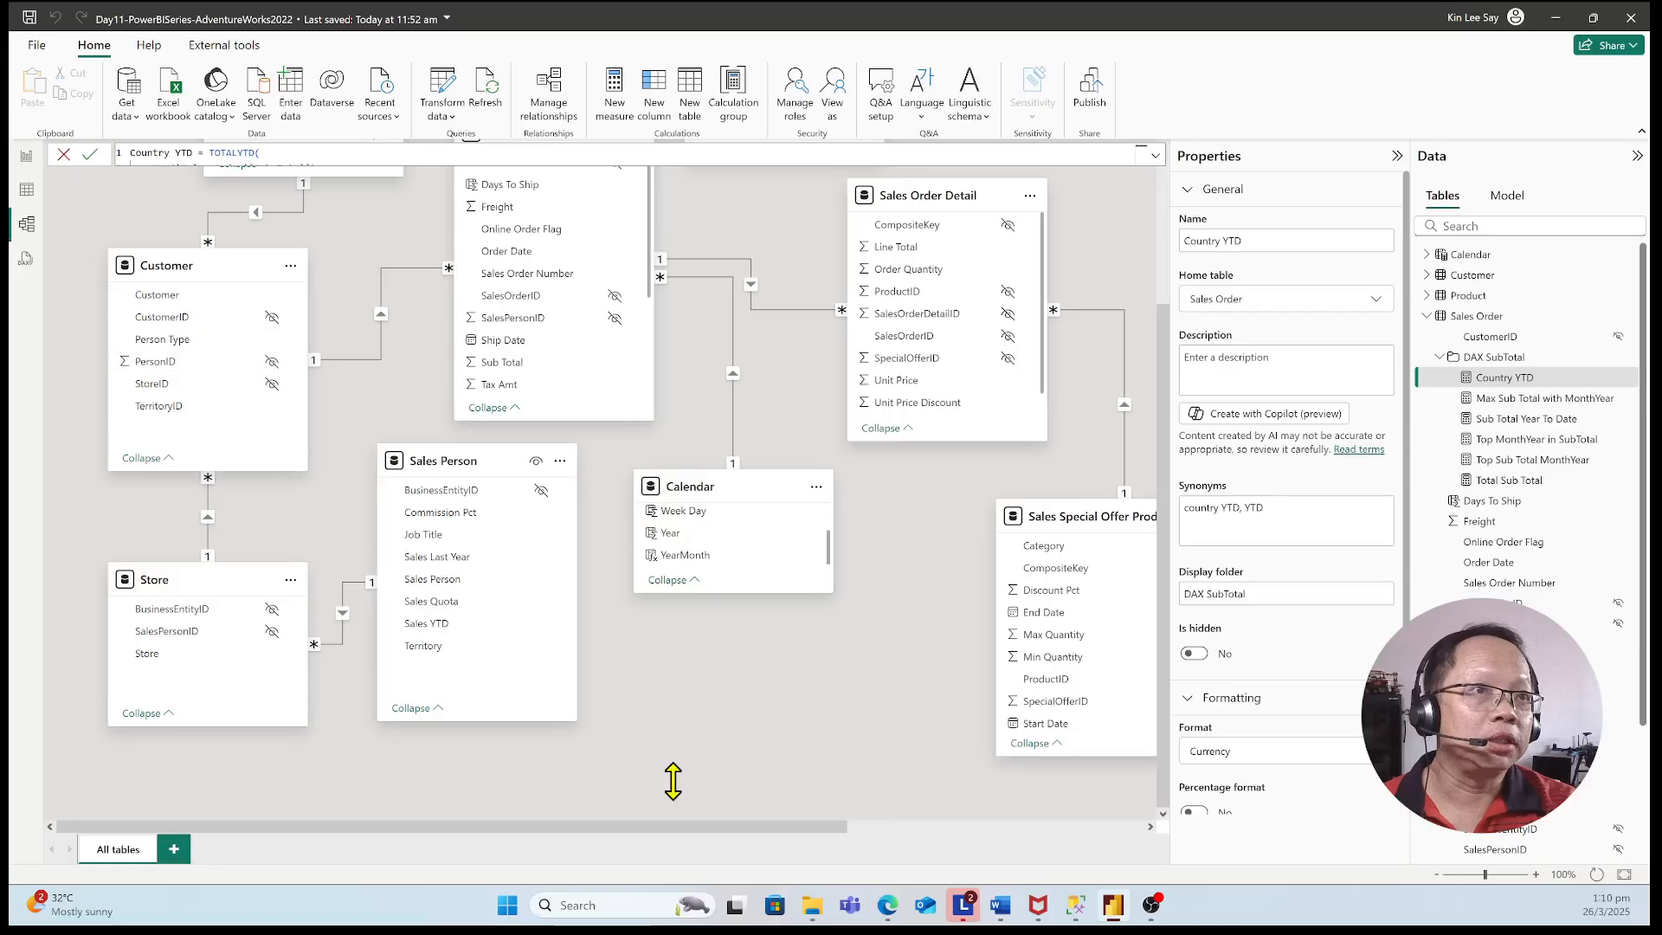
{"action": "scroll", "coordinate": [672, 782], "scroll_direction": "up", "scroll_amount": 3}
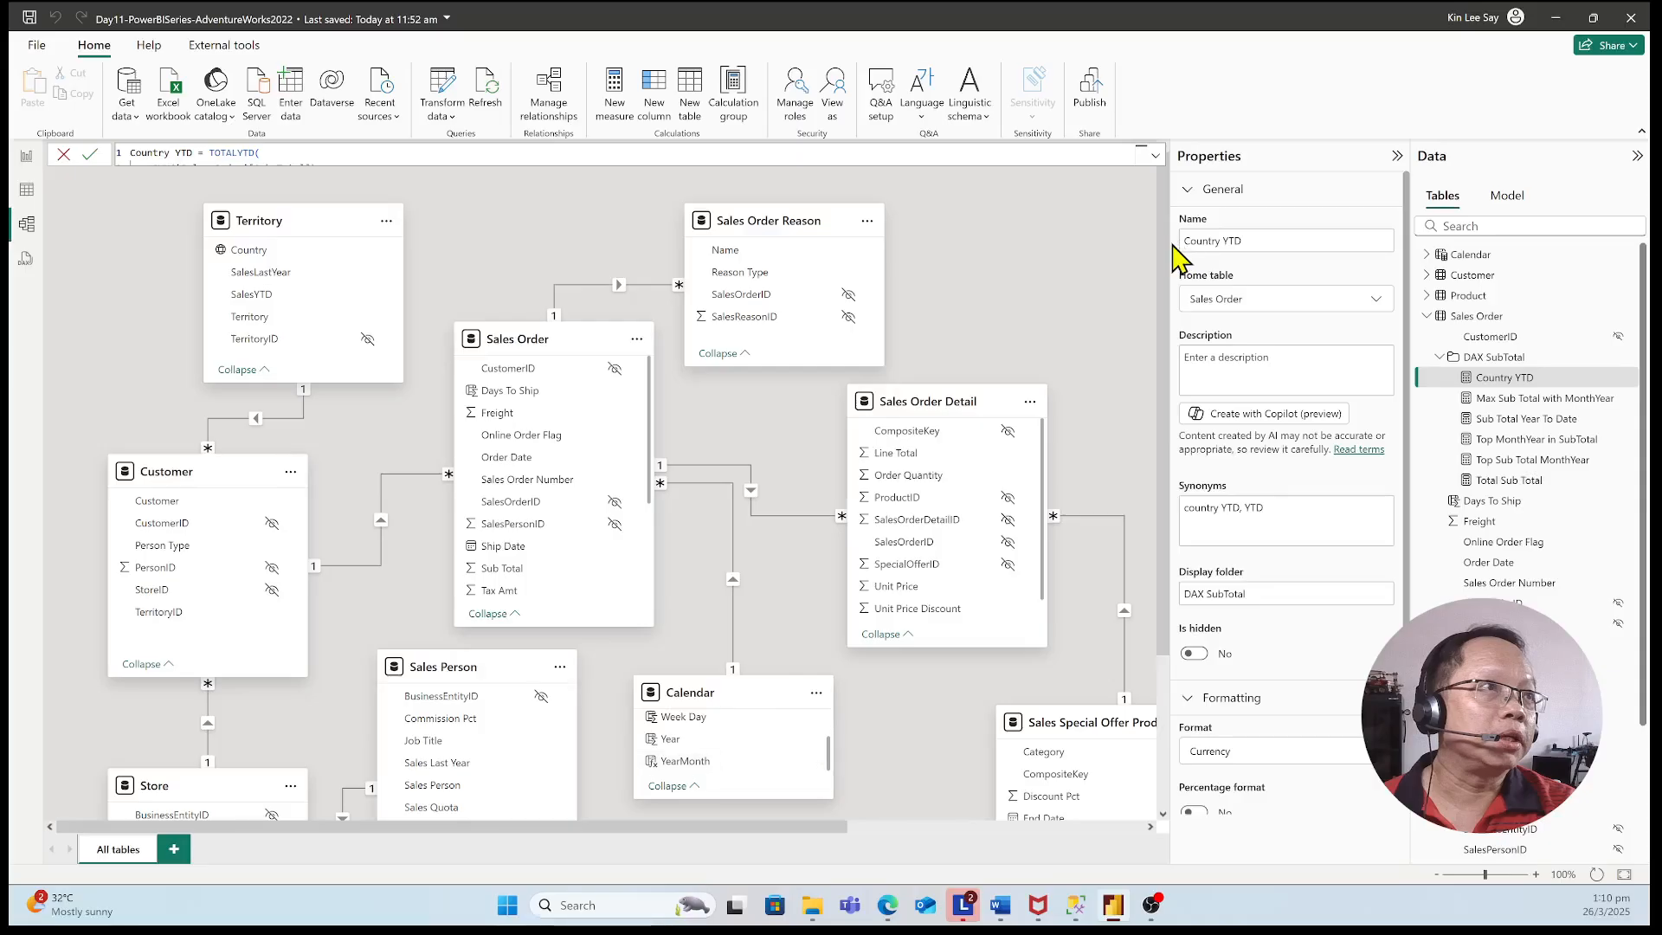
Examine the rest of the model view, including the Store, Calendar, Sales Order Detail, Sales Special Offer Product and Sub Total Summary tables
{"action": "scroll", "coordinate": [961, 571], "scroll_direction": "down", "scroll_amount": 1}
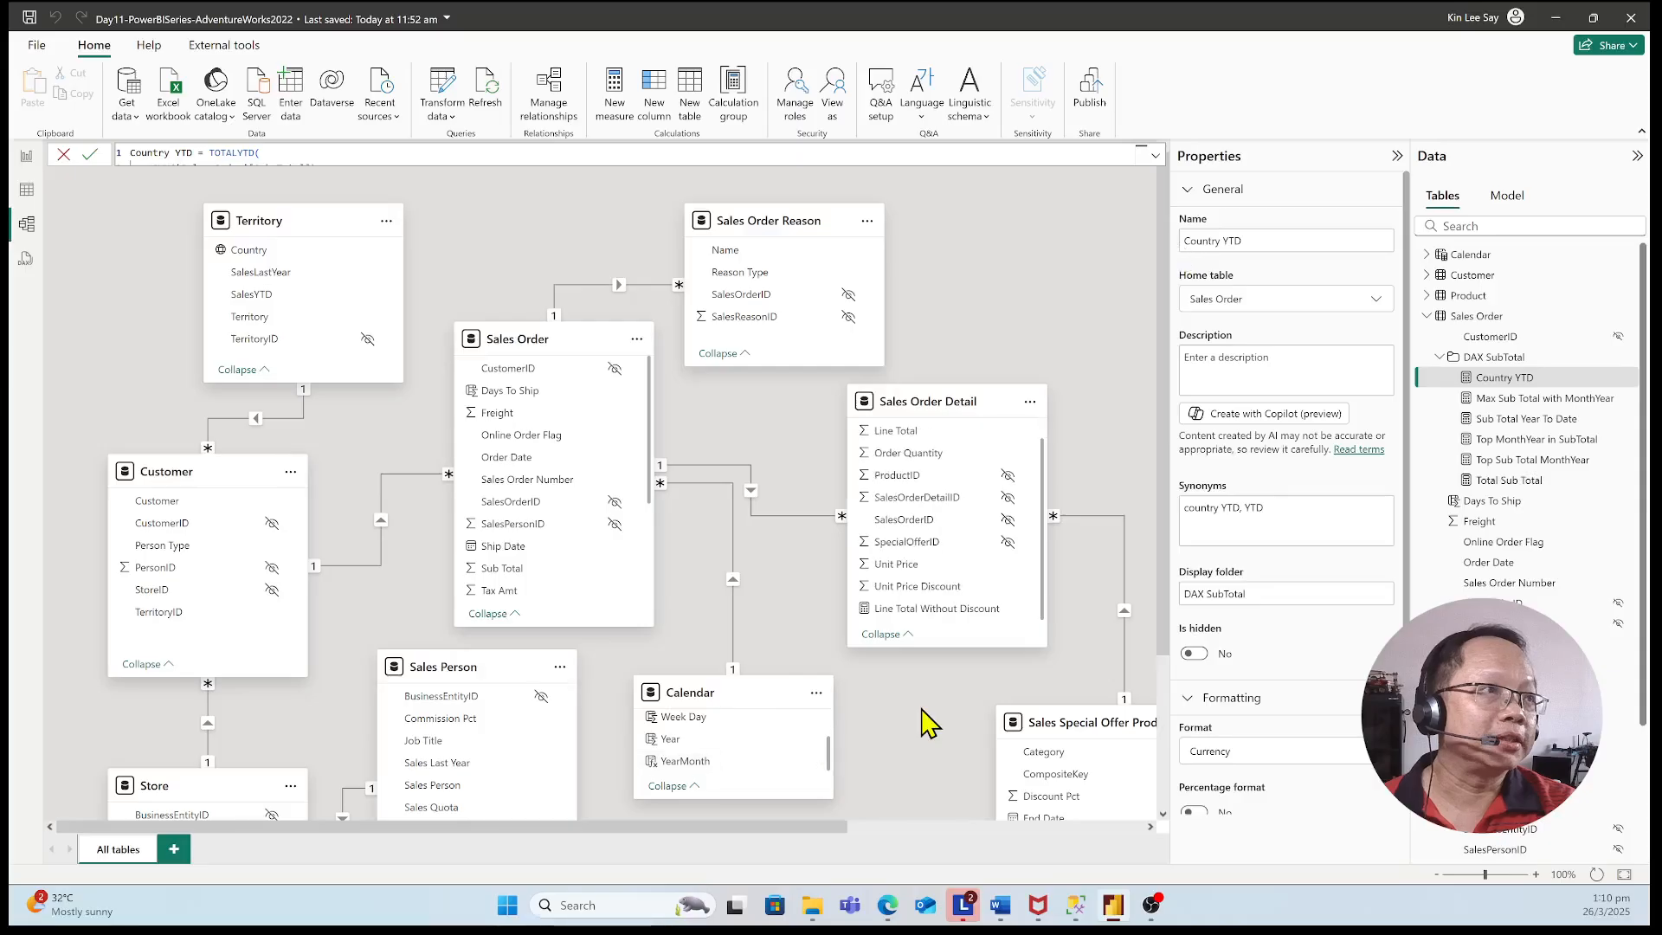
{"action": "scroll", "coordinate": [924, 721], "scroll_direction": "down", "scroll_amount": 3}
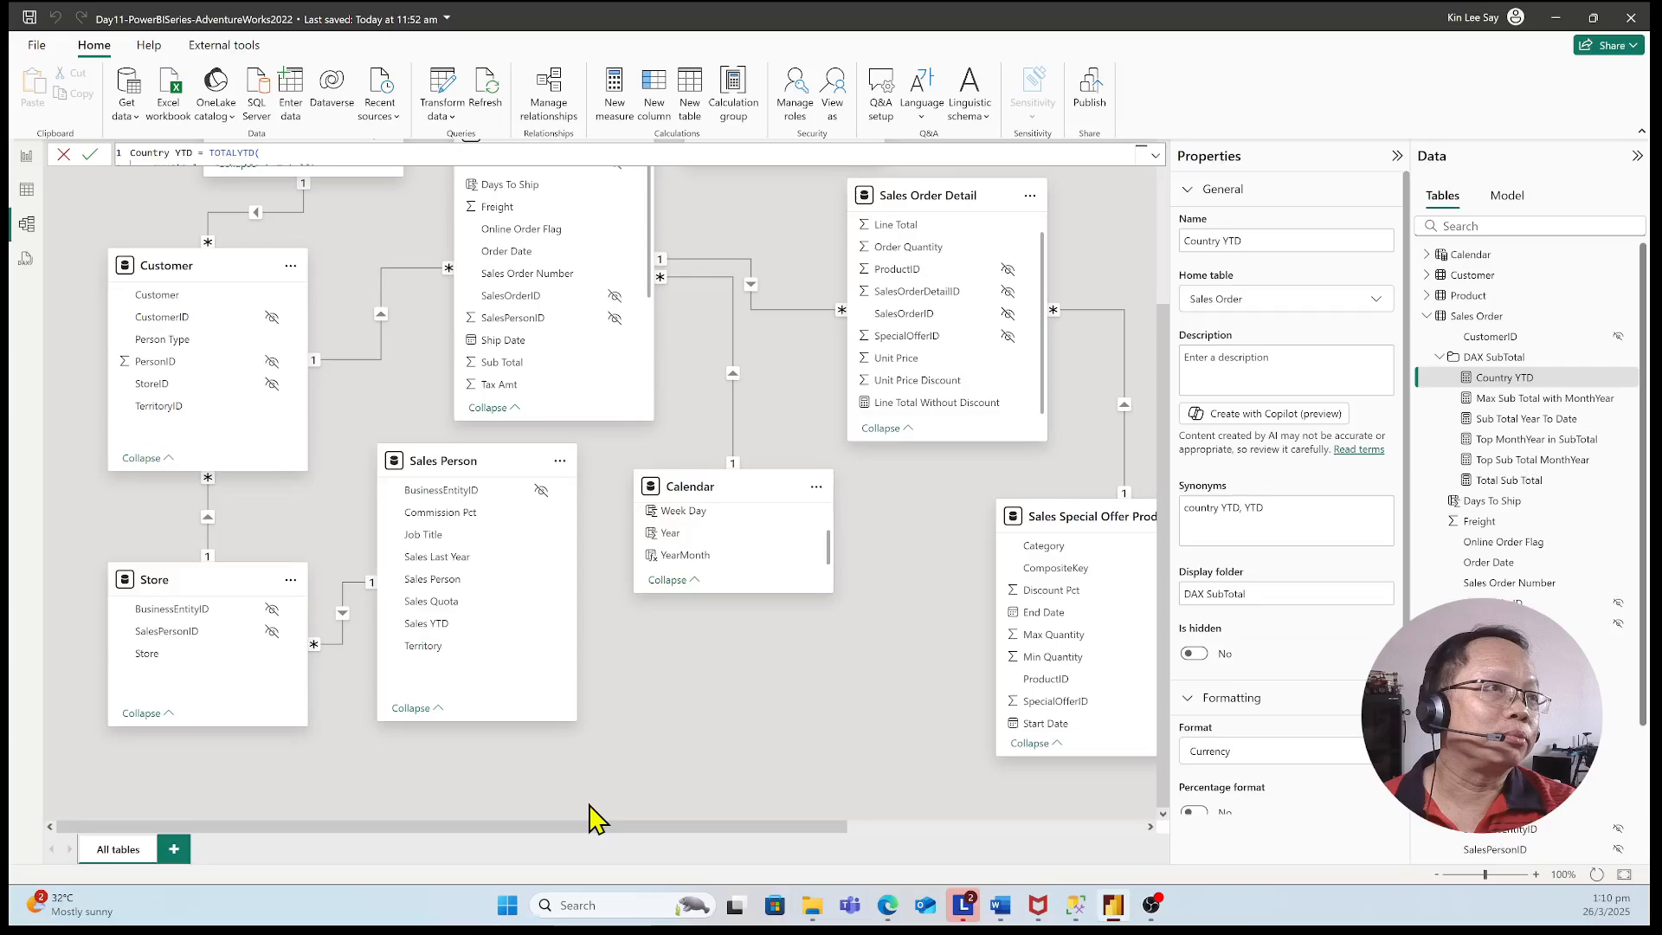
{"action": "left_click_drag", "start_coordinate": [589, 806], "coordinate": [867, 870]}
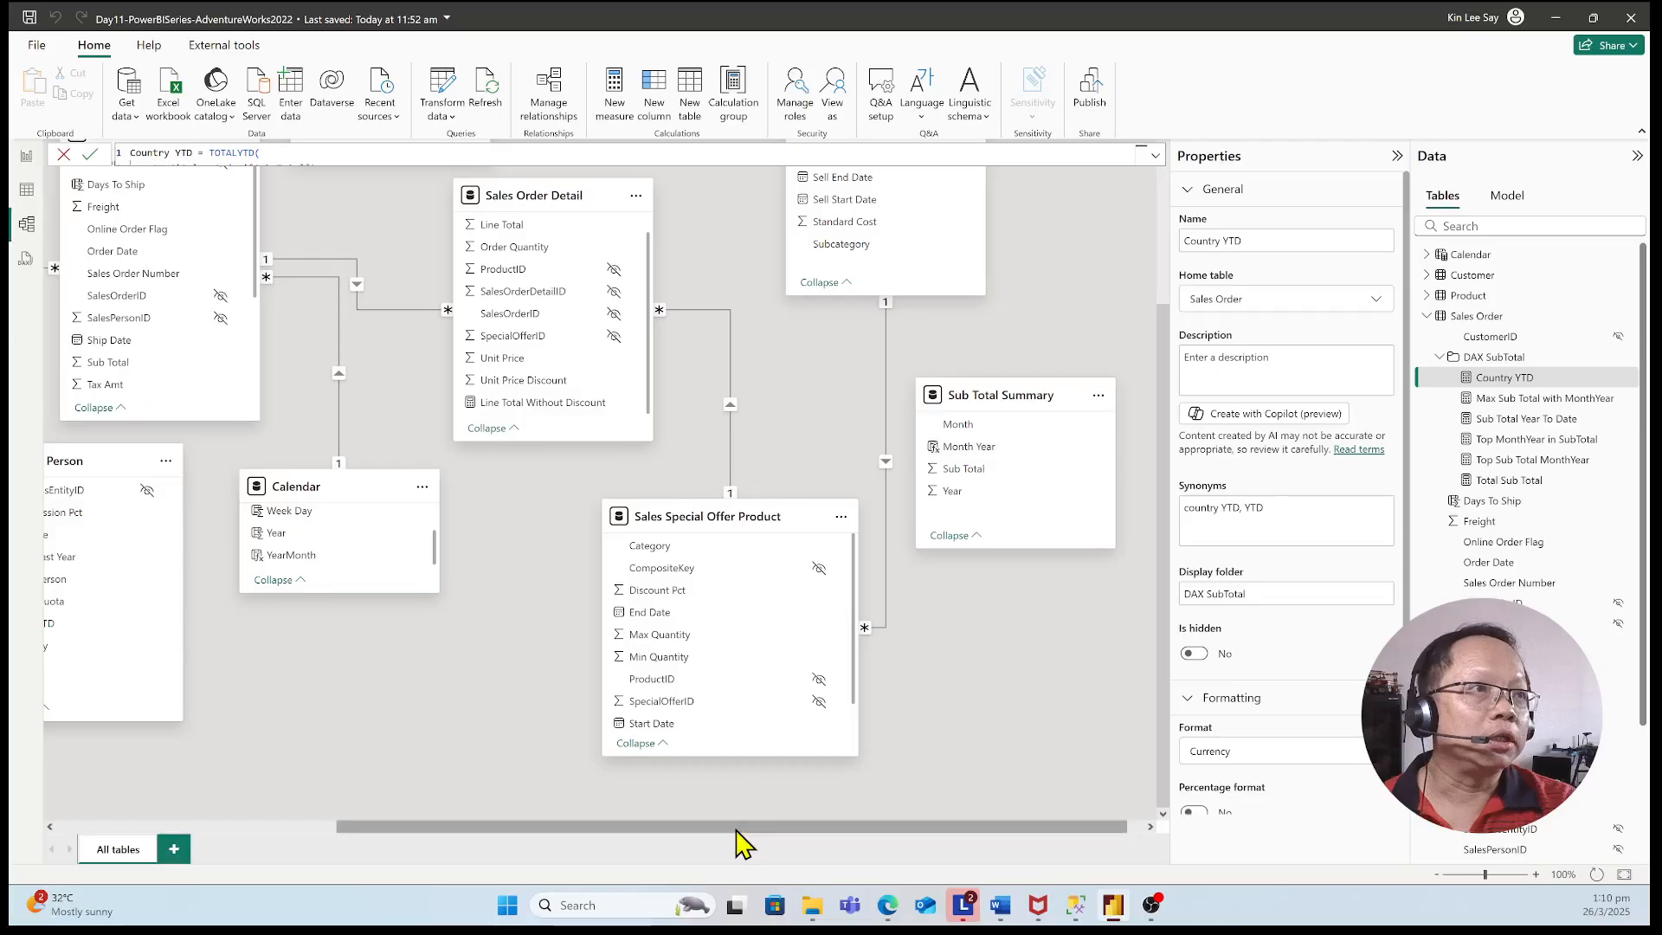
{"action": "left_click_drag", "start_coordinate": [736, 829], "coordinate": [399, 829]}
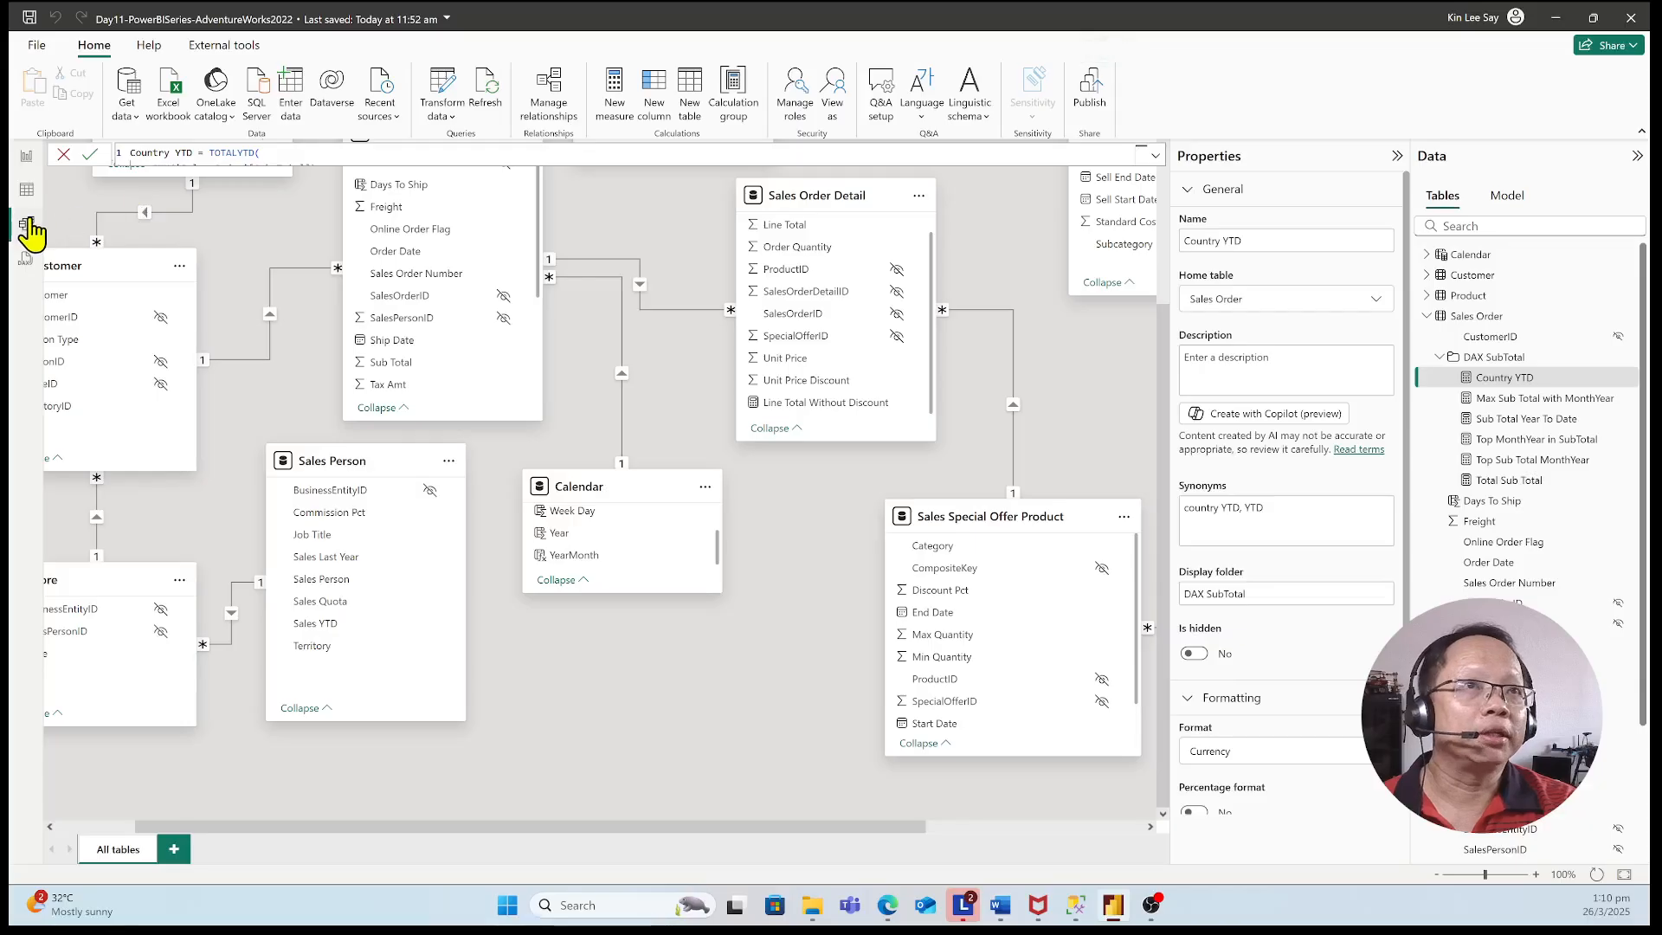
Return to the report view and review the Sales page followed by the Markets page
{"action": "left_click", "coordinate": [31, 160]}
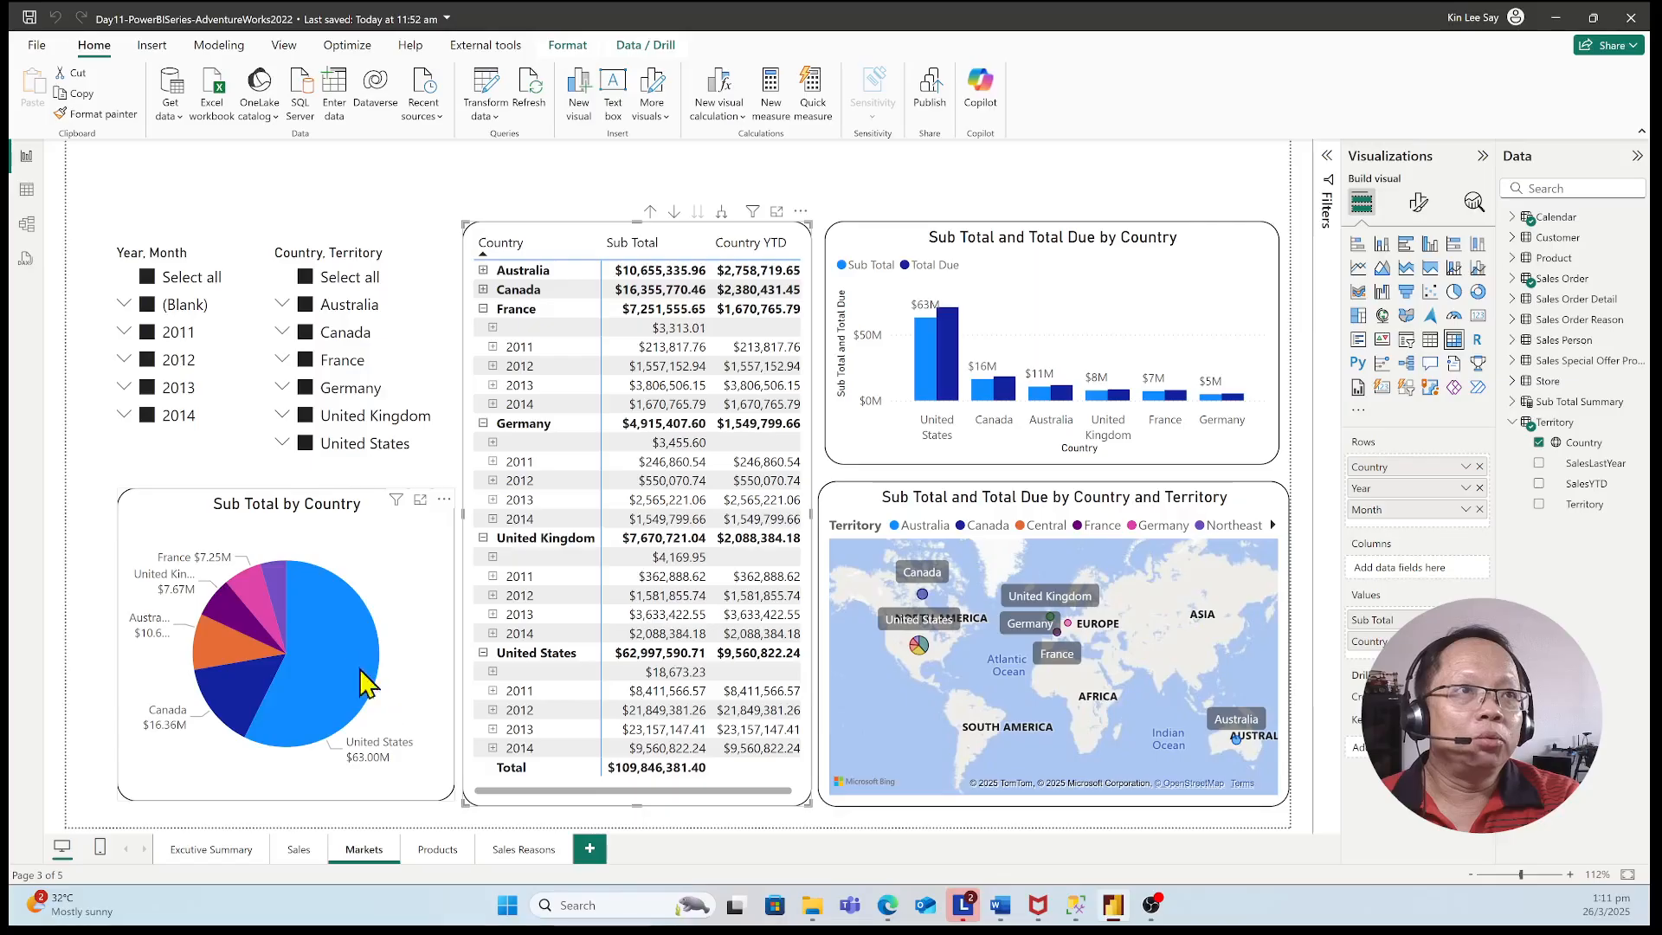
{"action": "left_click", "coordinate": [301, 853]}
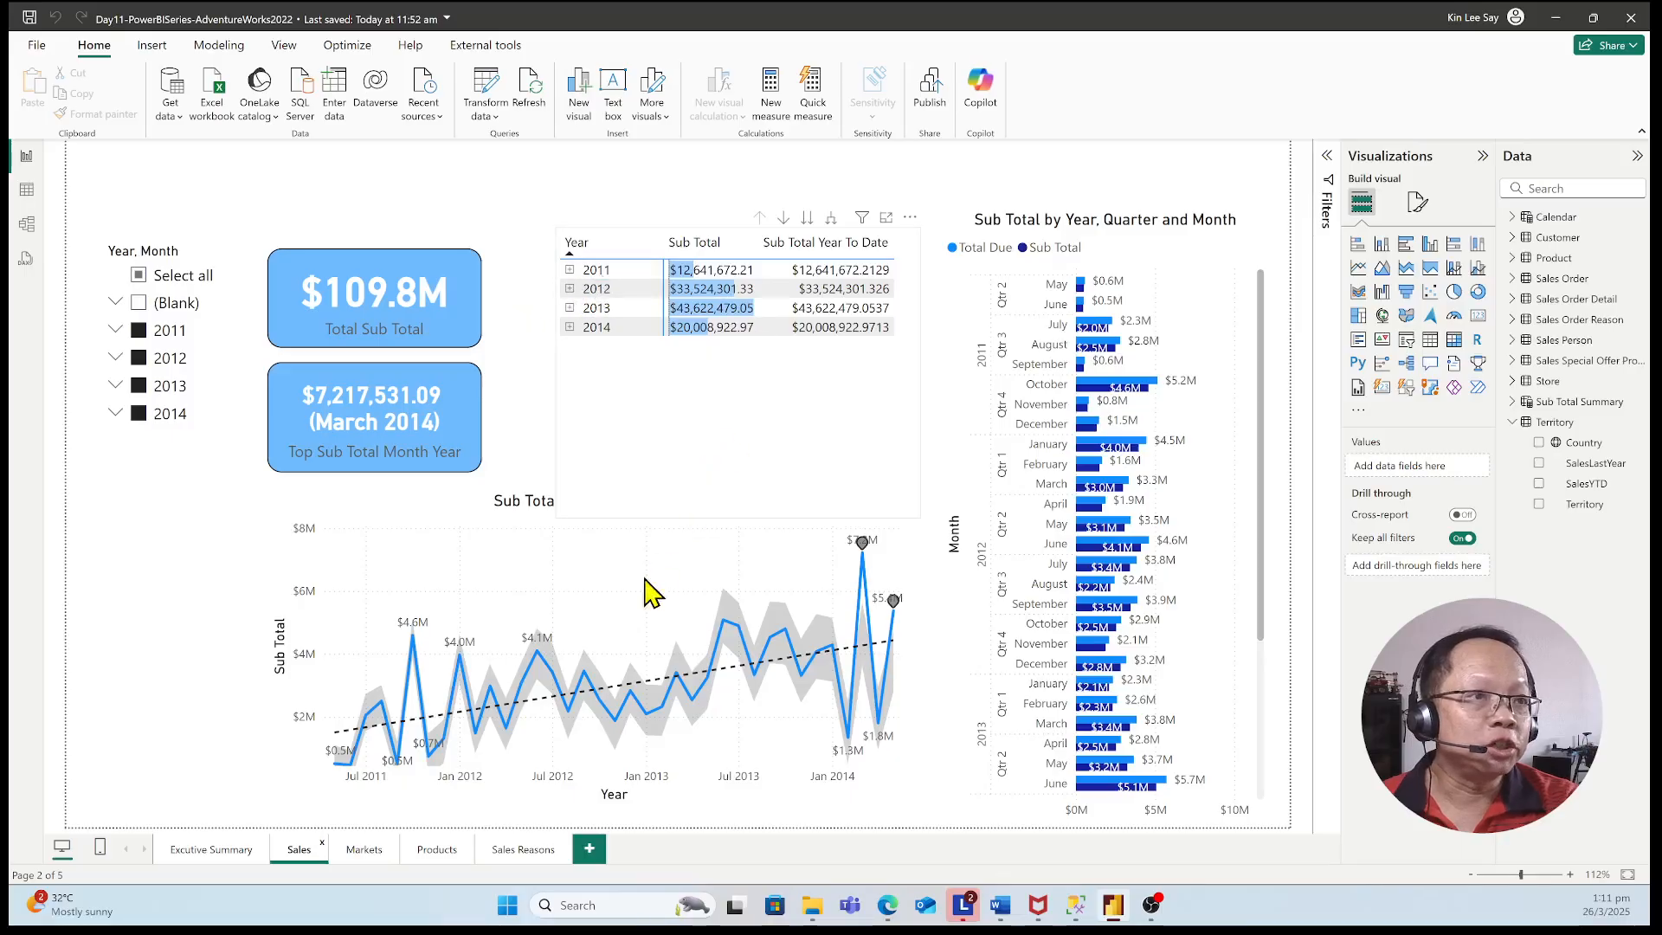
{"action": "left_click", "coordinate": [364, 853]}
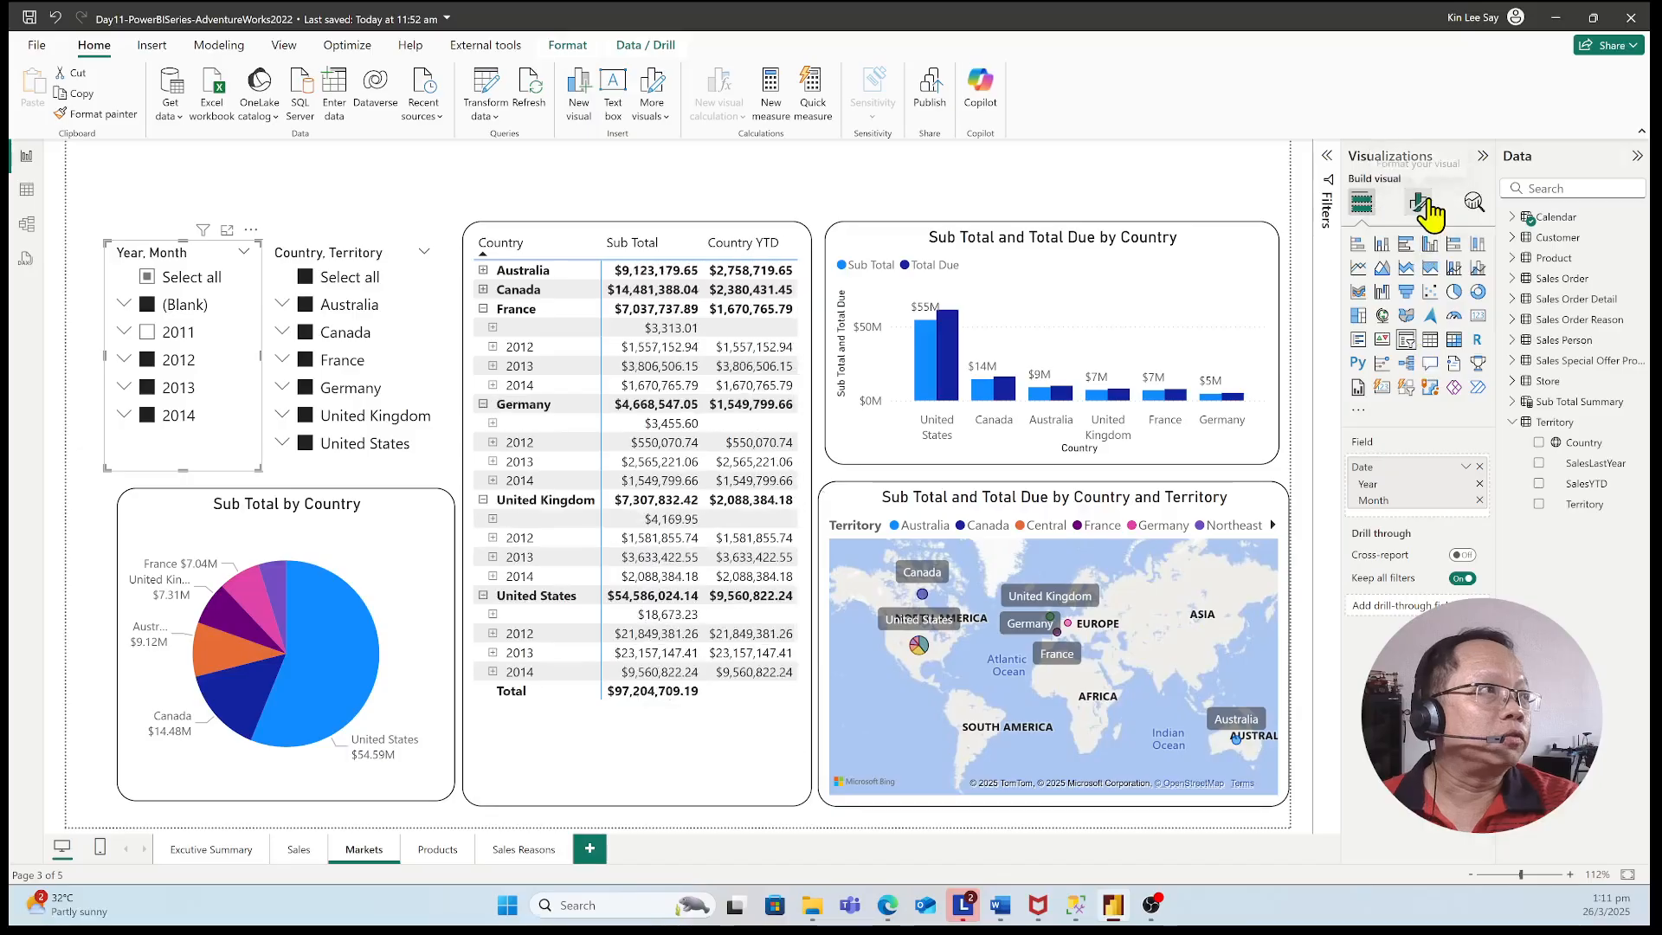
Inspect the Year, Month slicer's style options and selection settings in its visual formatting
{"action": "left_click", "coordinate": [1420, 202]}
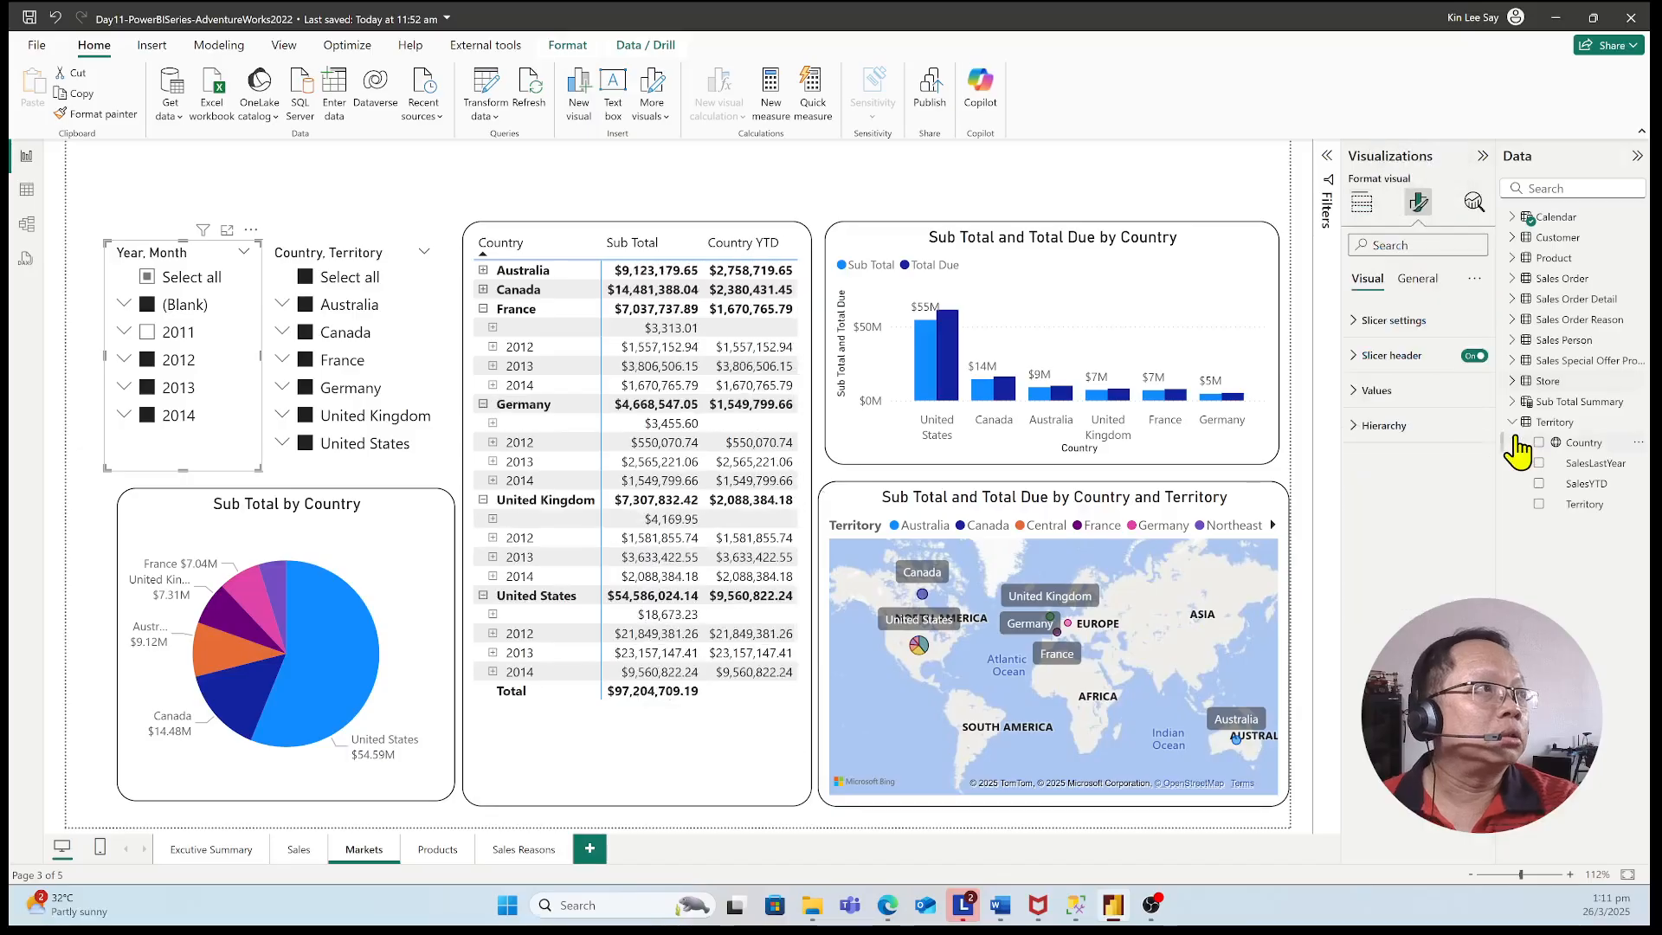
{"action": "left_click", "coordinate": [1408, 336]}
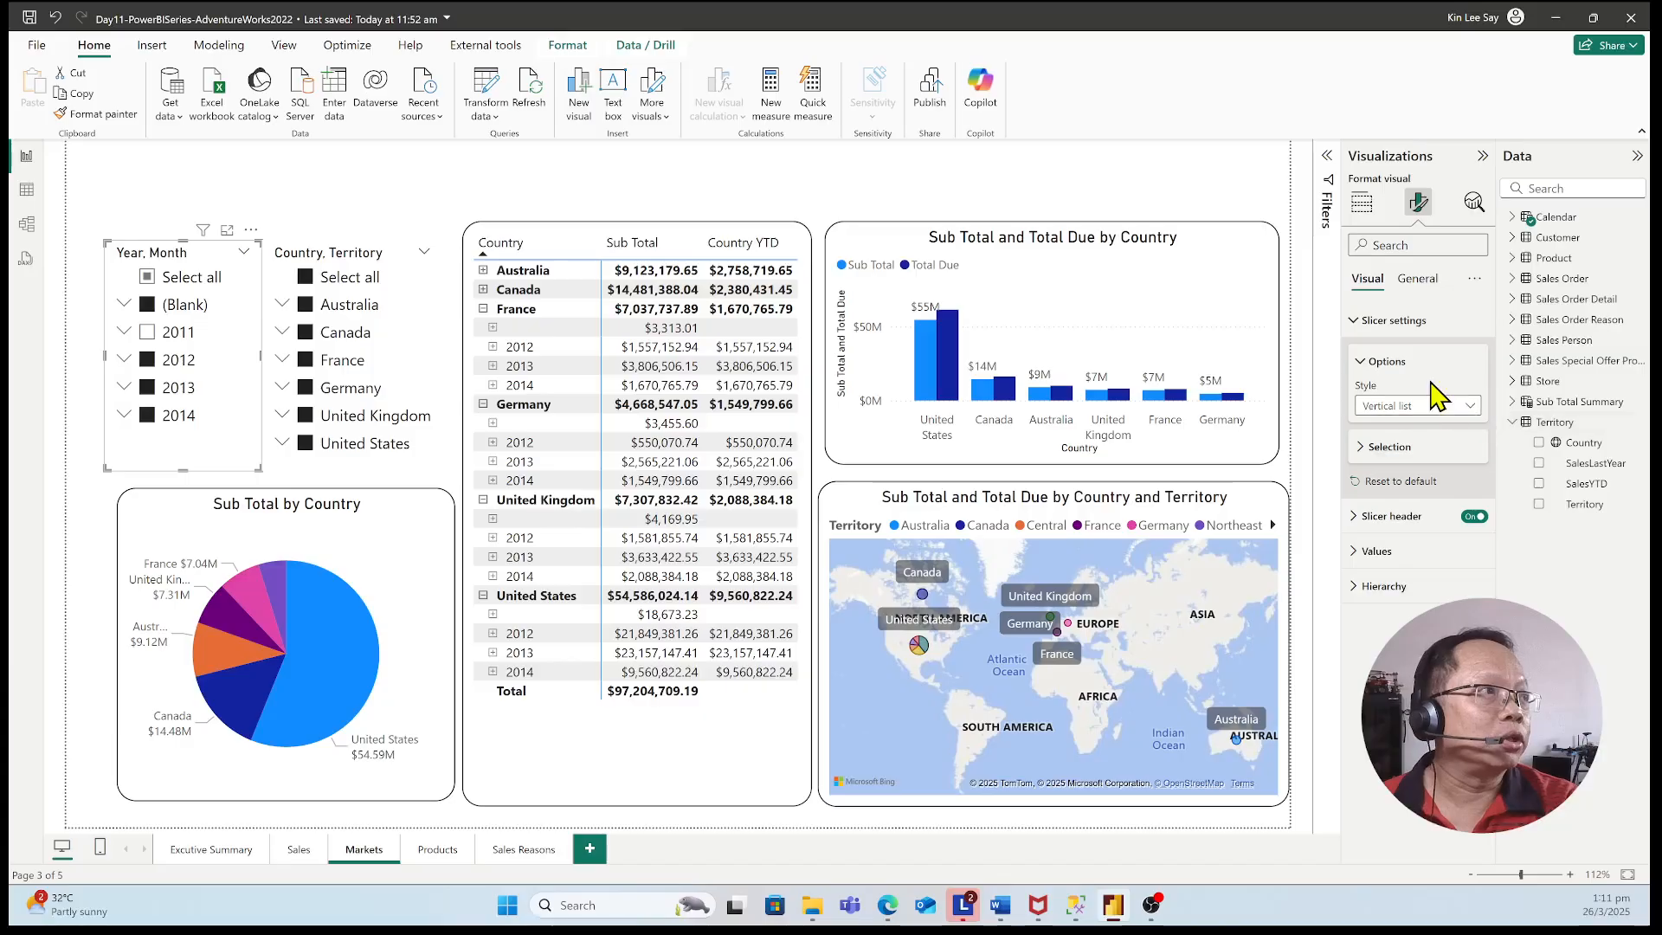
{"action": "left_click", "coordinate": [1469, 406]}
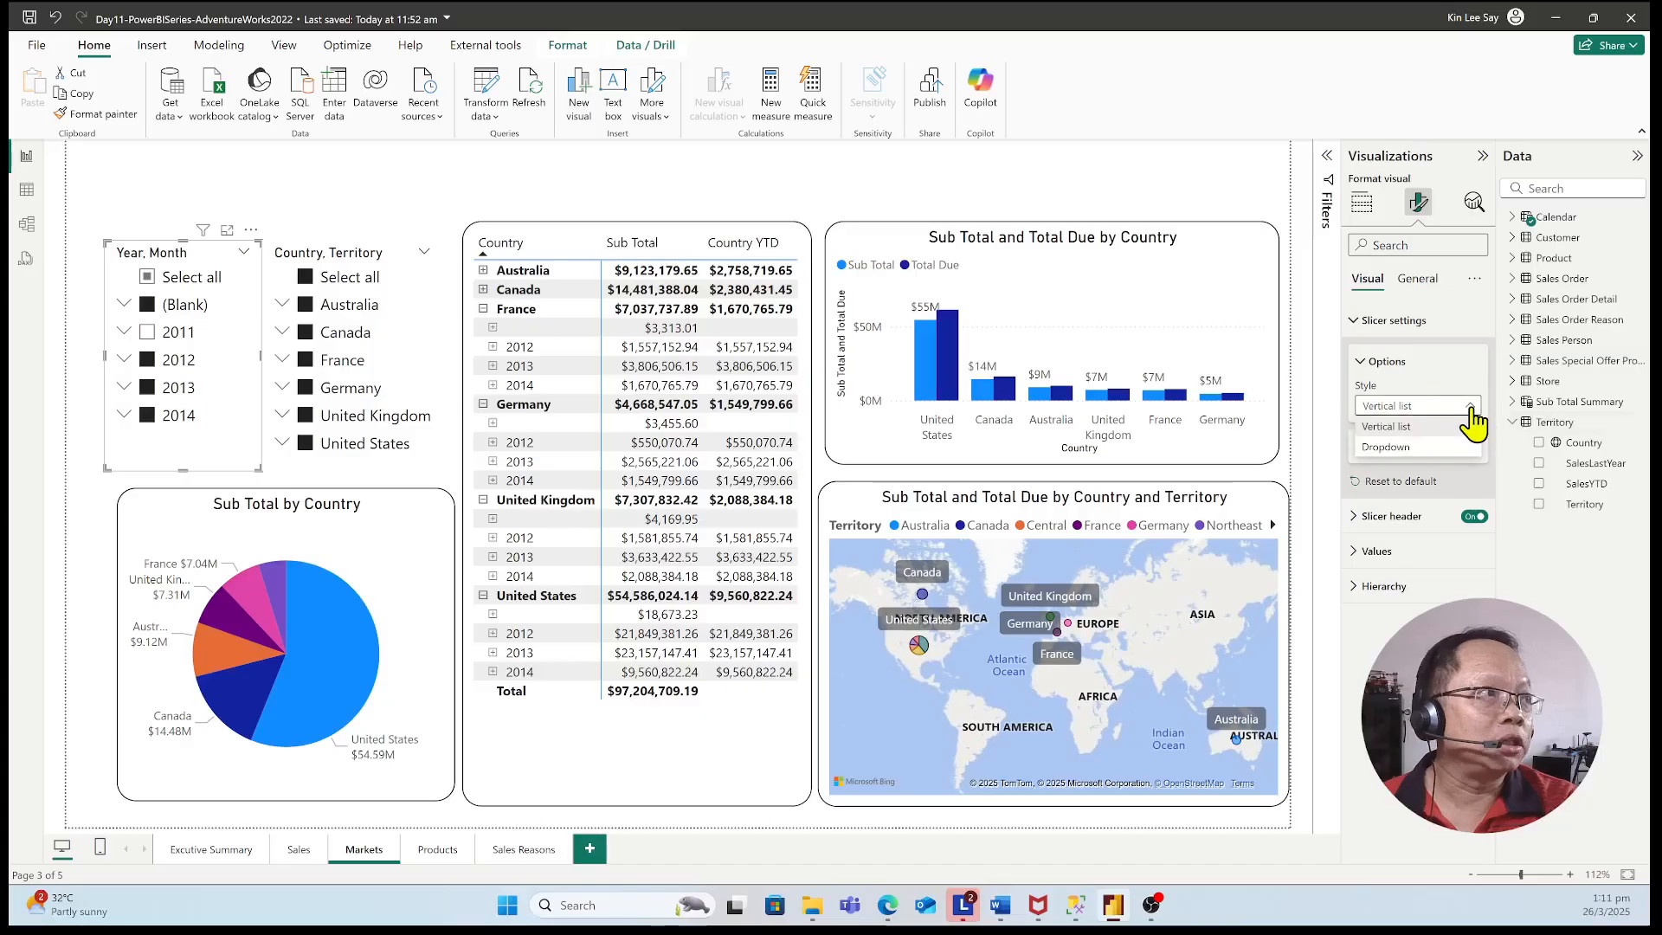
{"action": "left_click", "coordinate": [1471, 426]}
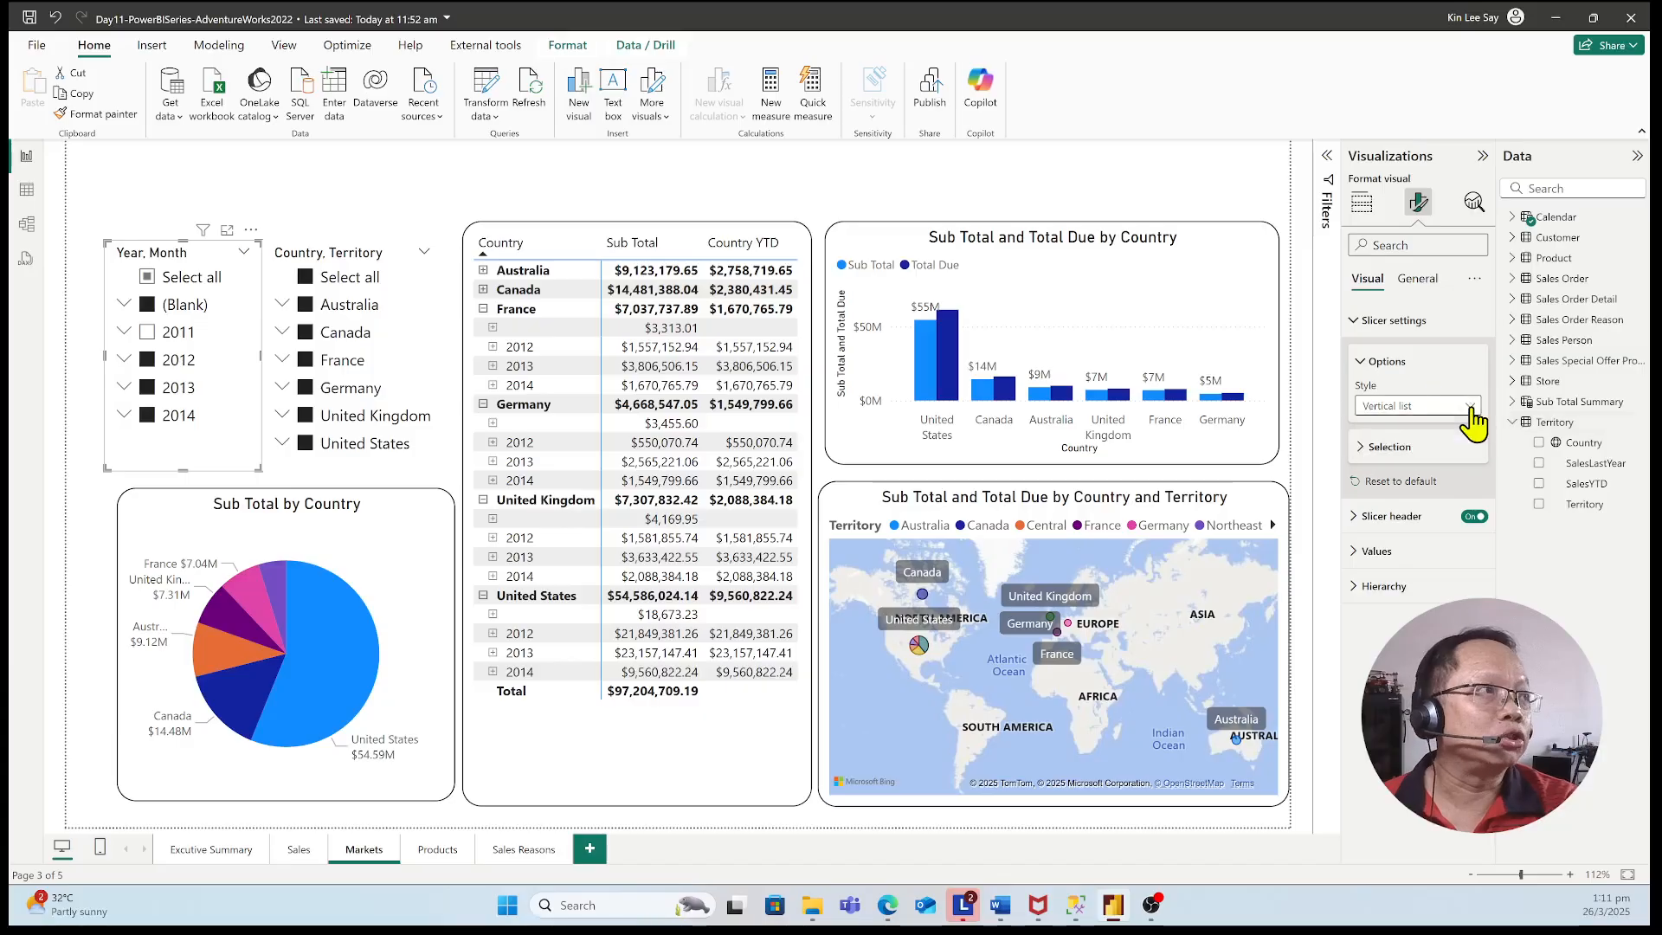
{"action": "left_click", "coordinate": [1460, 459]}
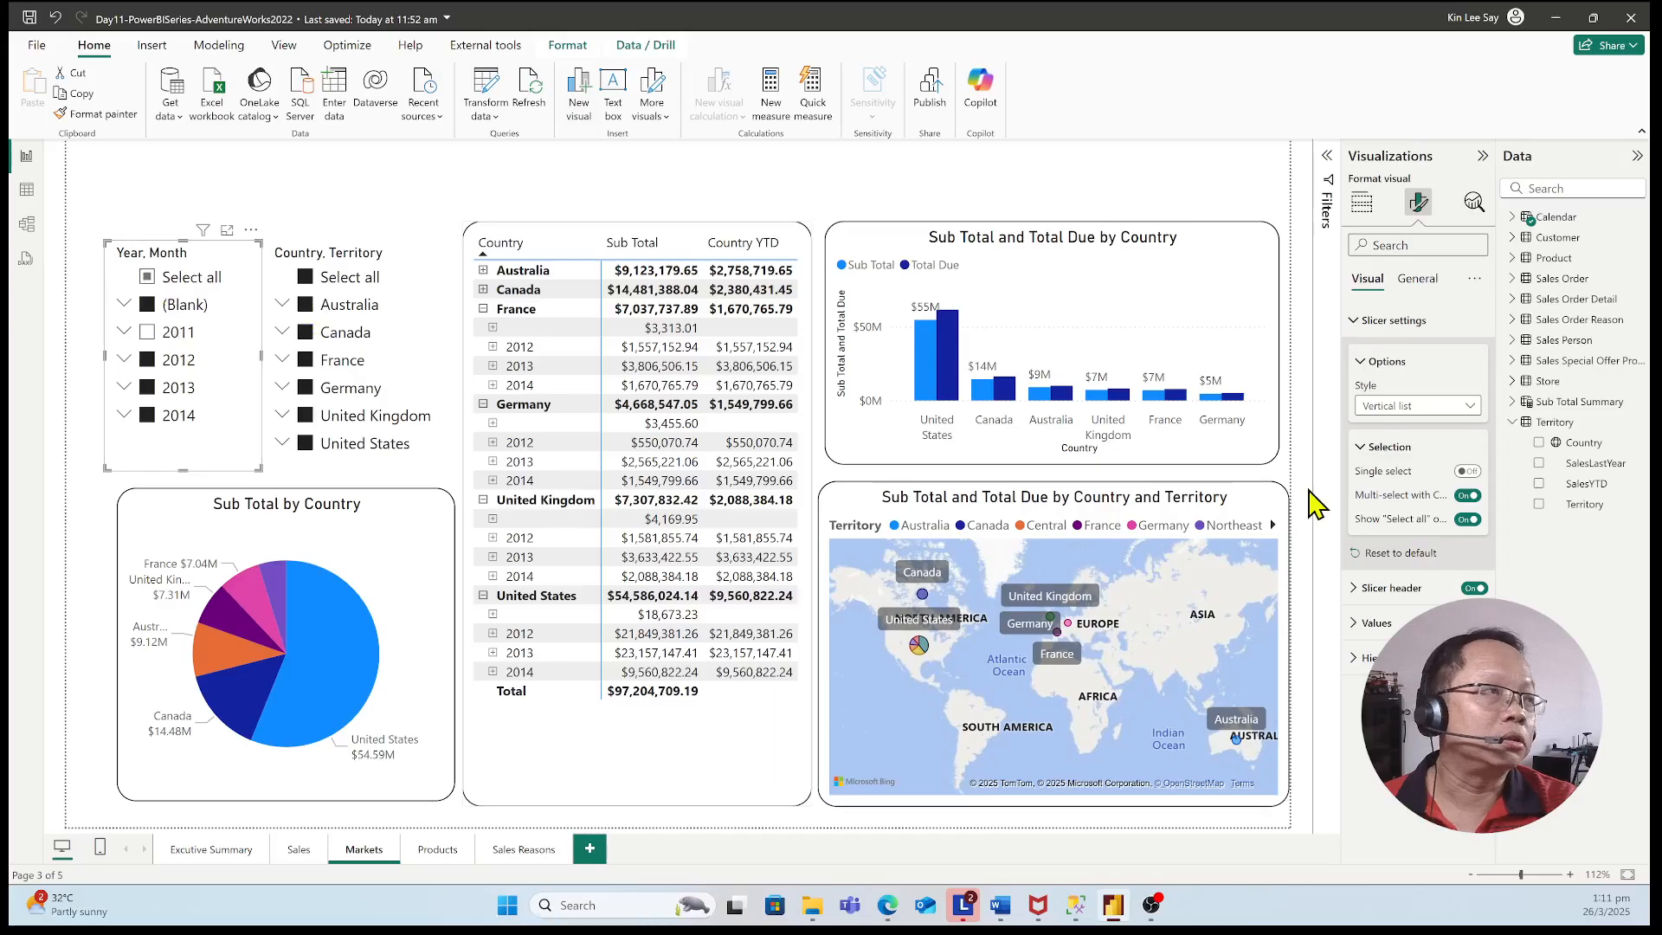
{"action": "left_click", "coordinate": [1409, 447]}
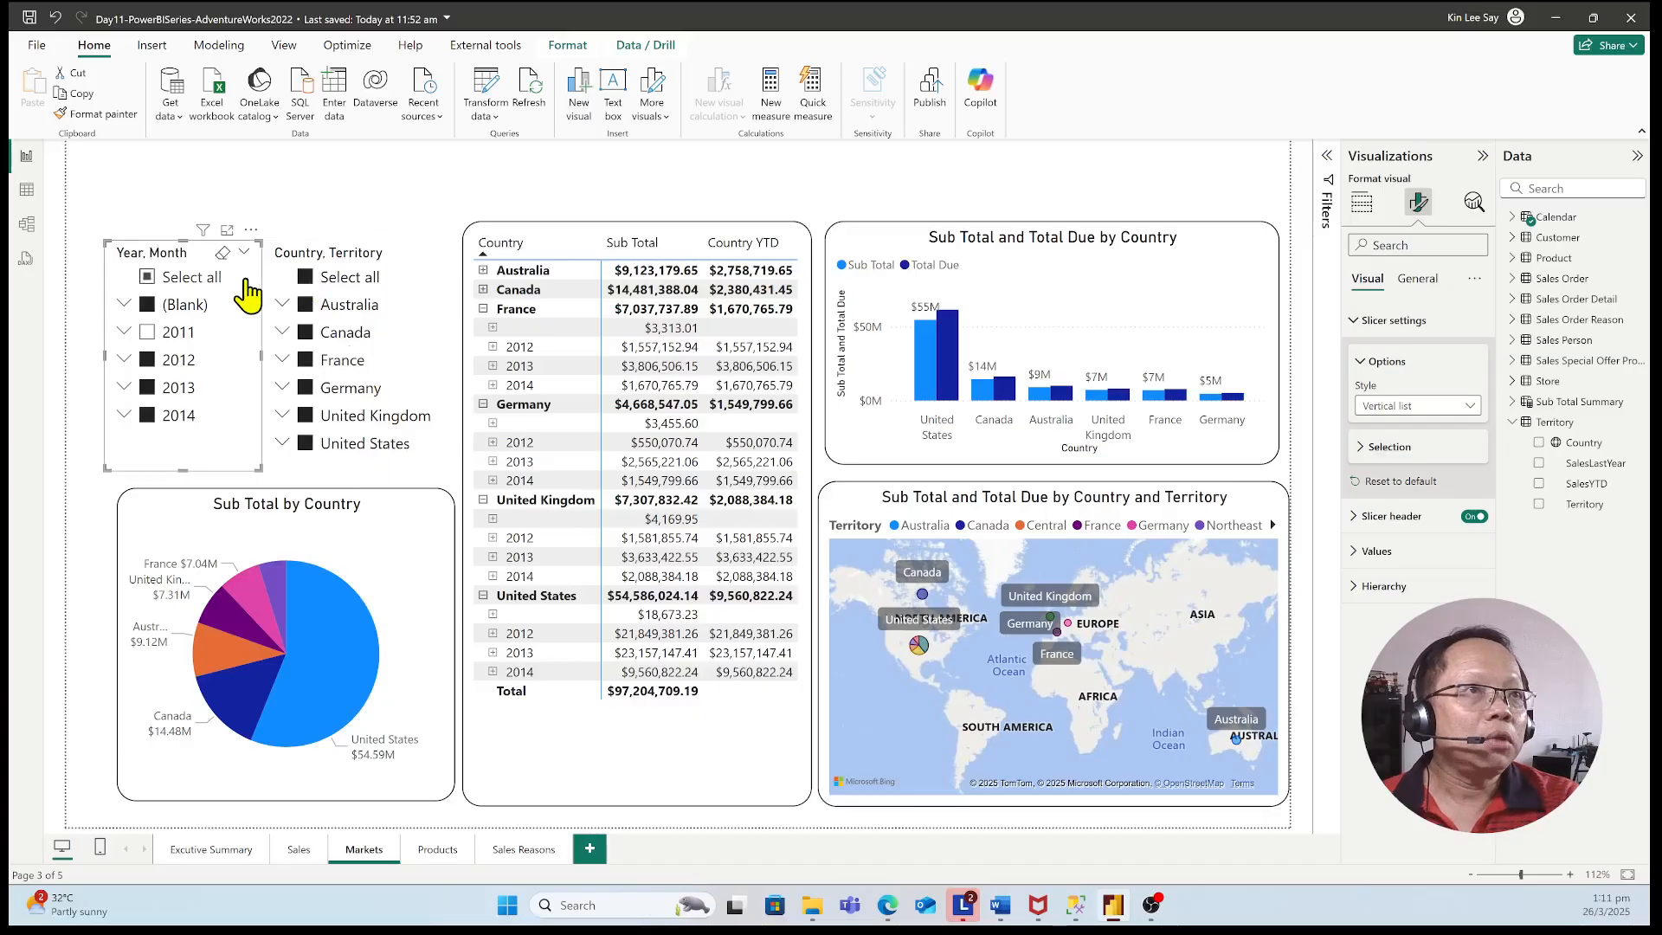
Include 2011 and exclude (Blank) in the Year, Month slicer, and collapse the Germany, United Kingdom and United States rows in the matrix
{"action": "left_click", "coordinate": [147, 333]}
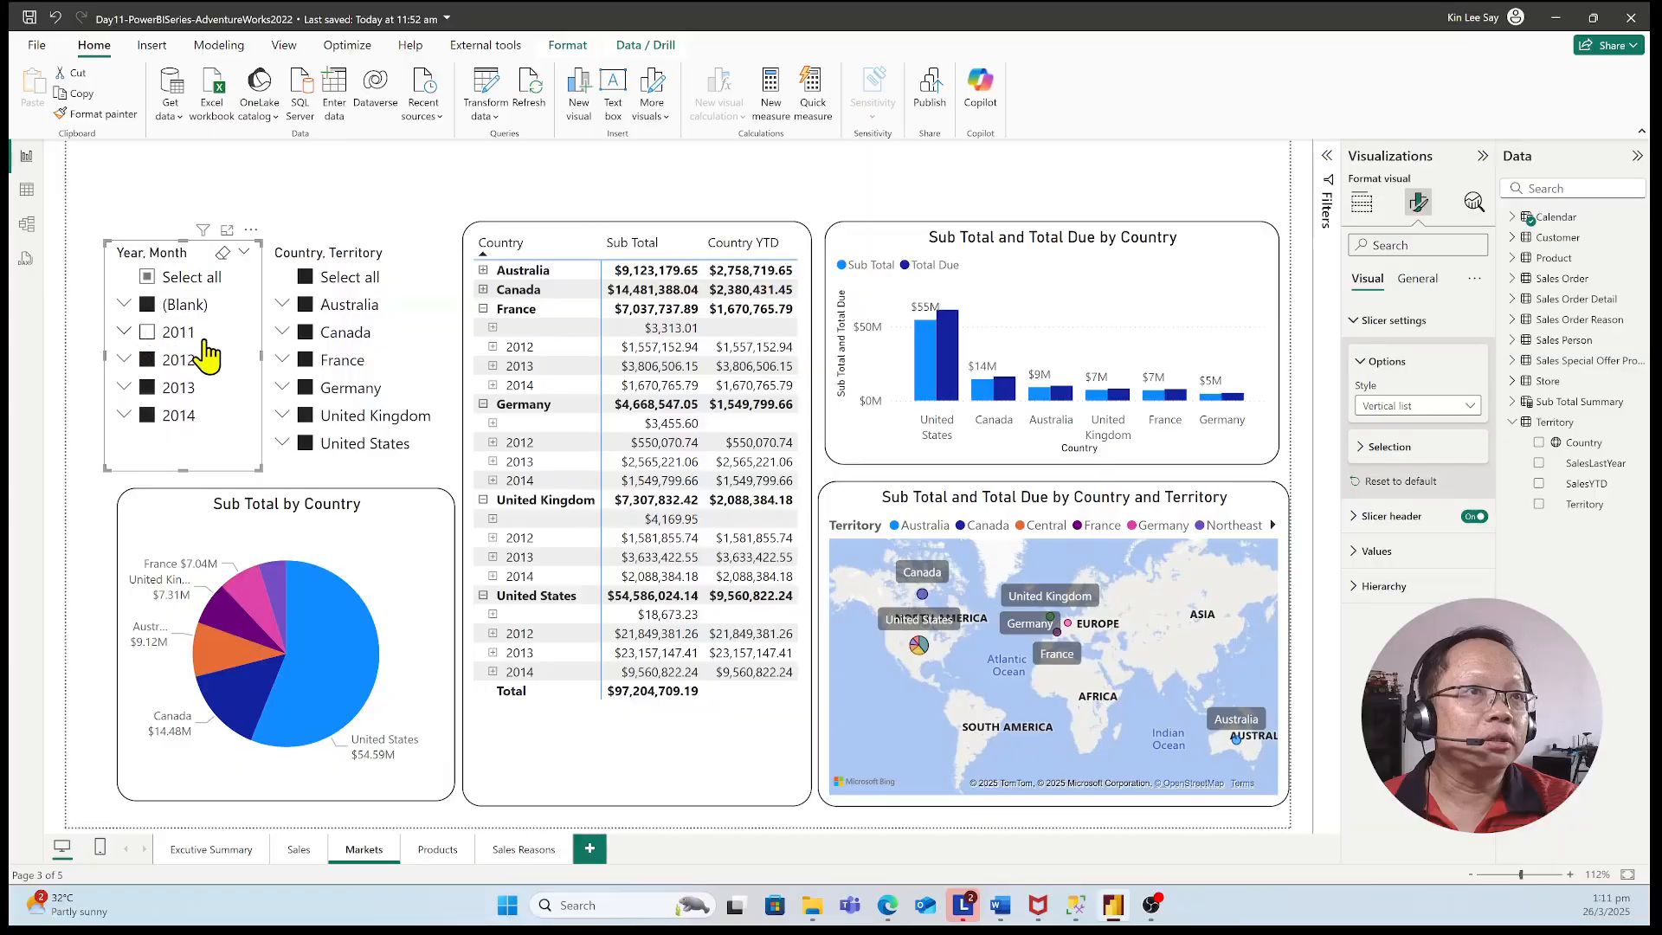
{"action": "left_click", "coordinate": [147, 305]}
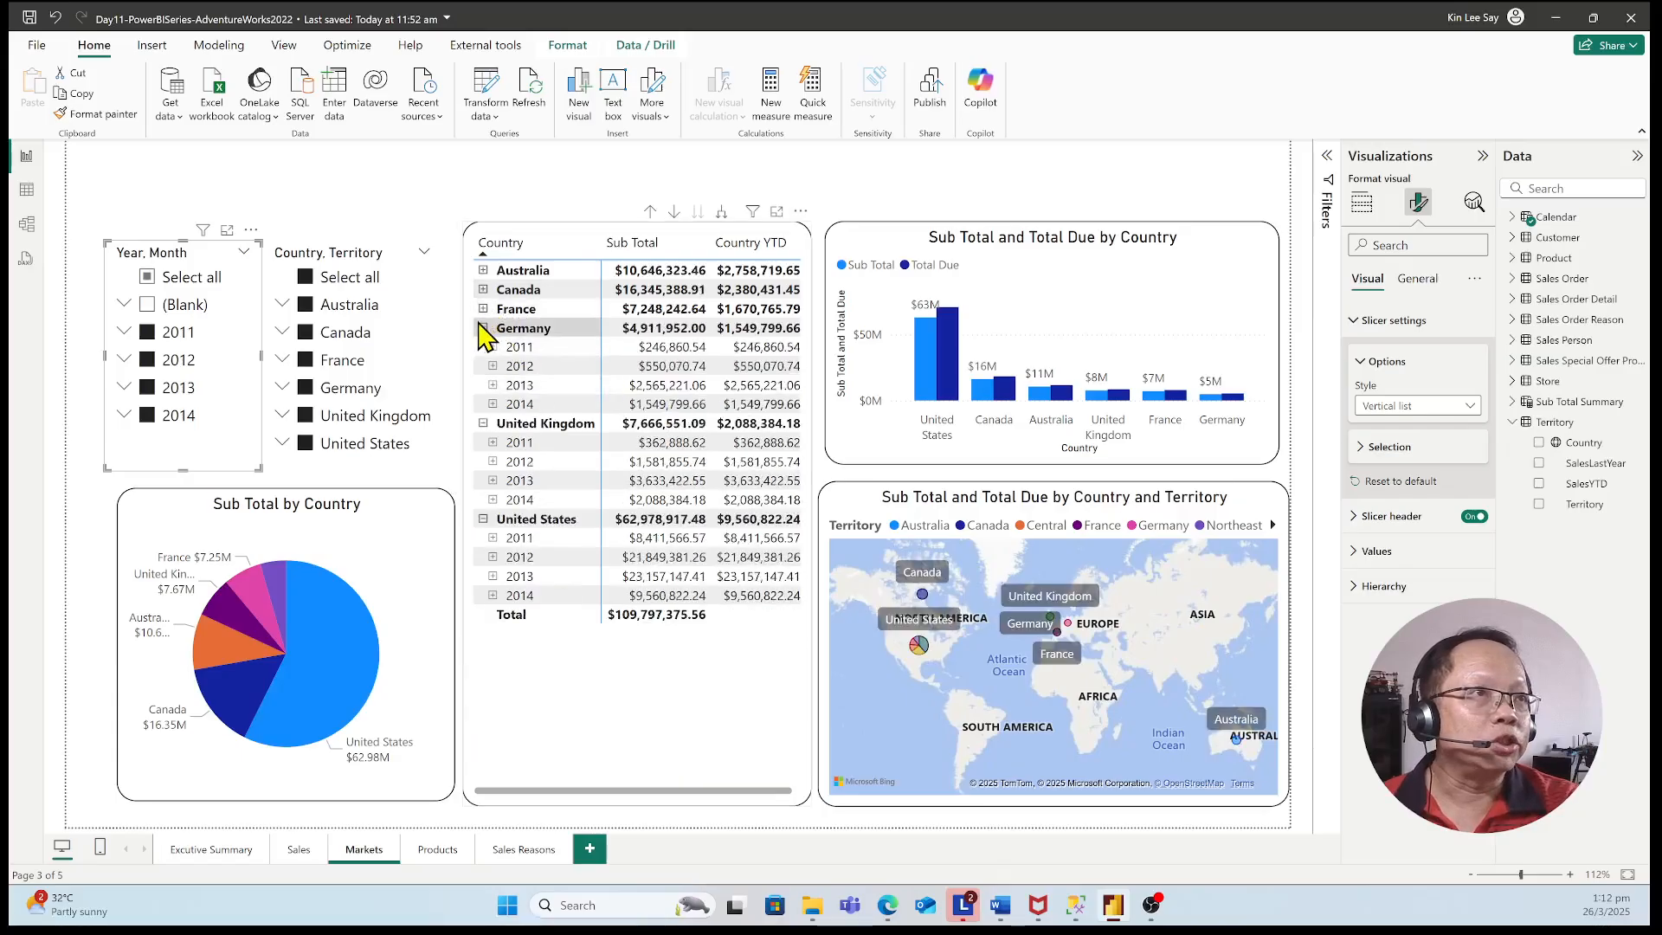
{"action": "left_click", "coordinate": [483, 327]}
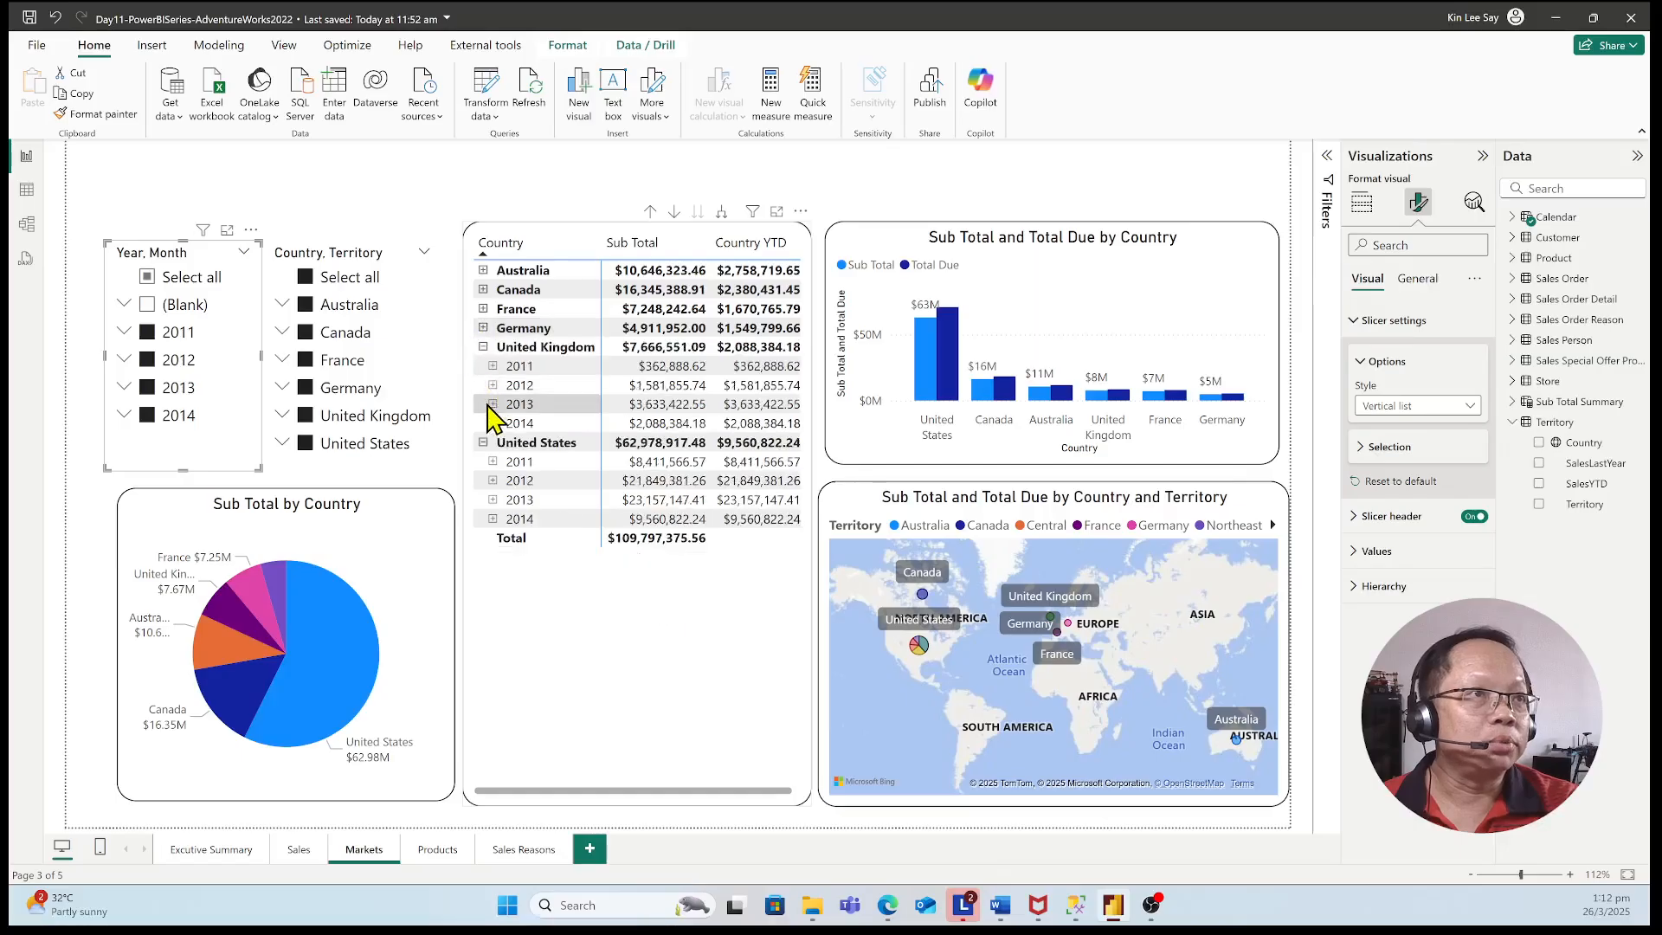
{"action": "left_click", "coordinate": [483, 347]}
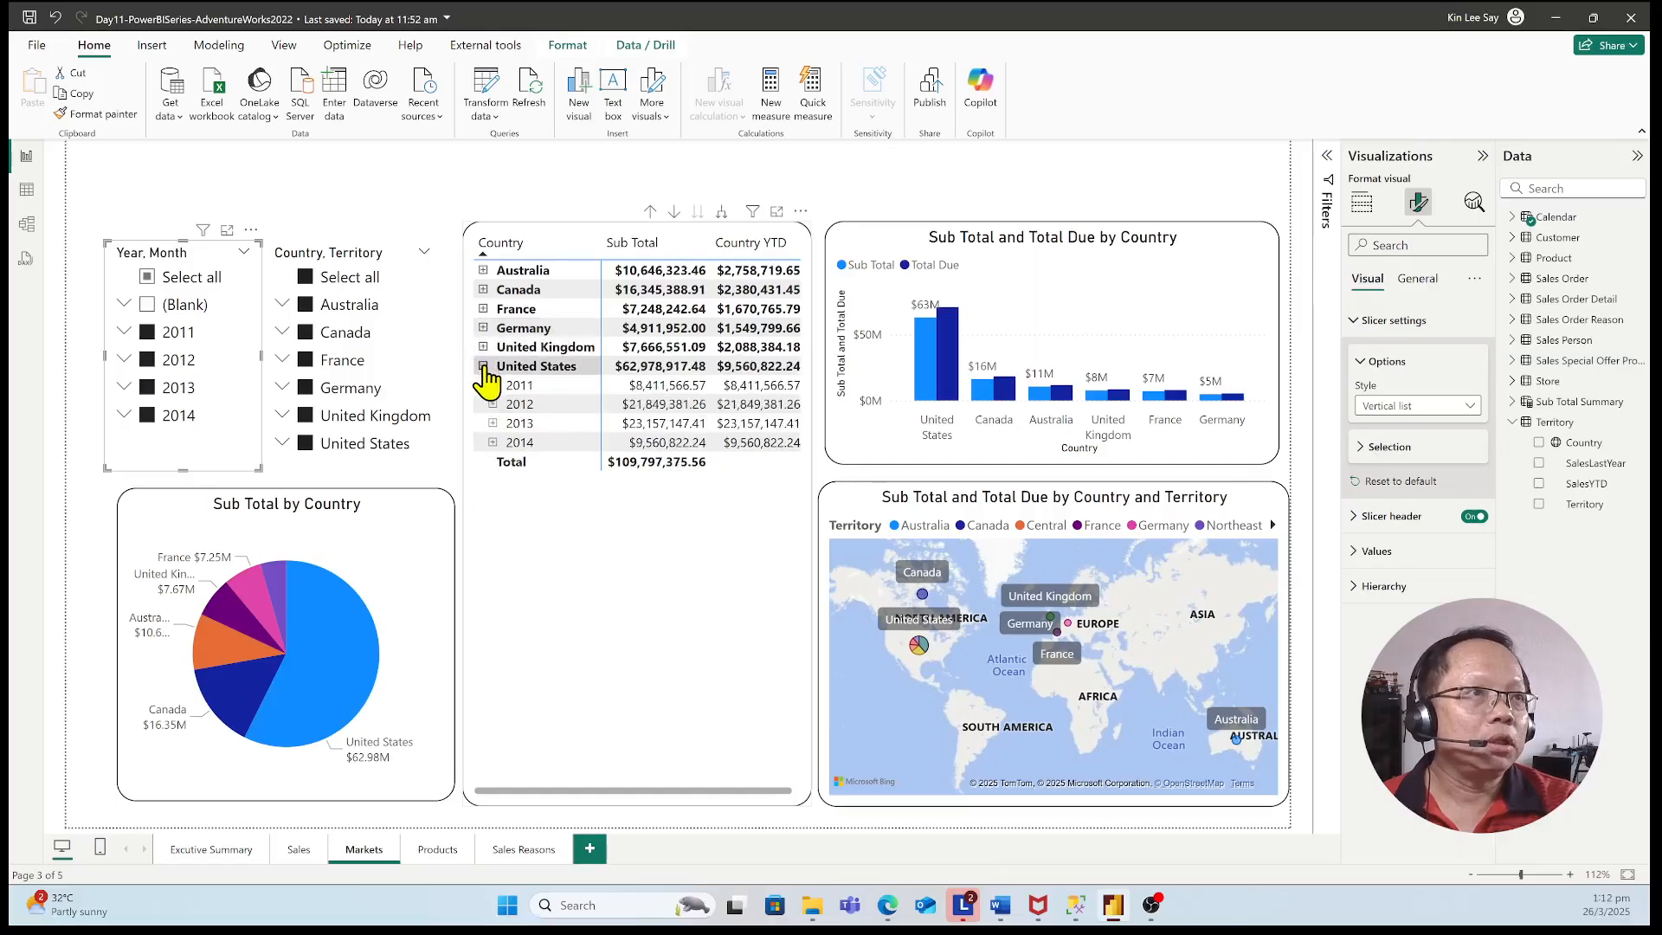
{"action": "left_click", "coordinate": [484, 367]}
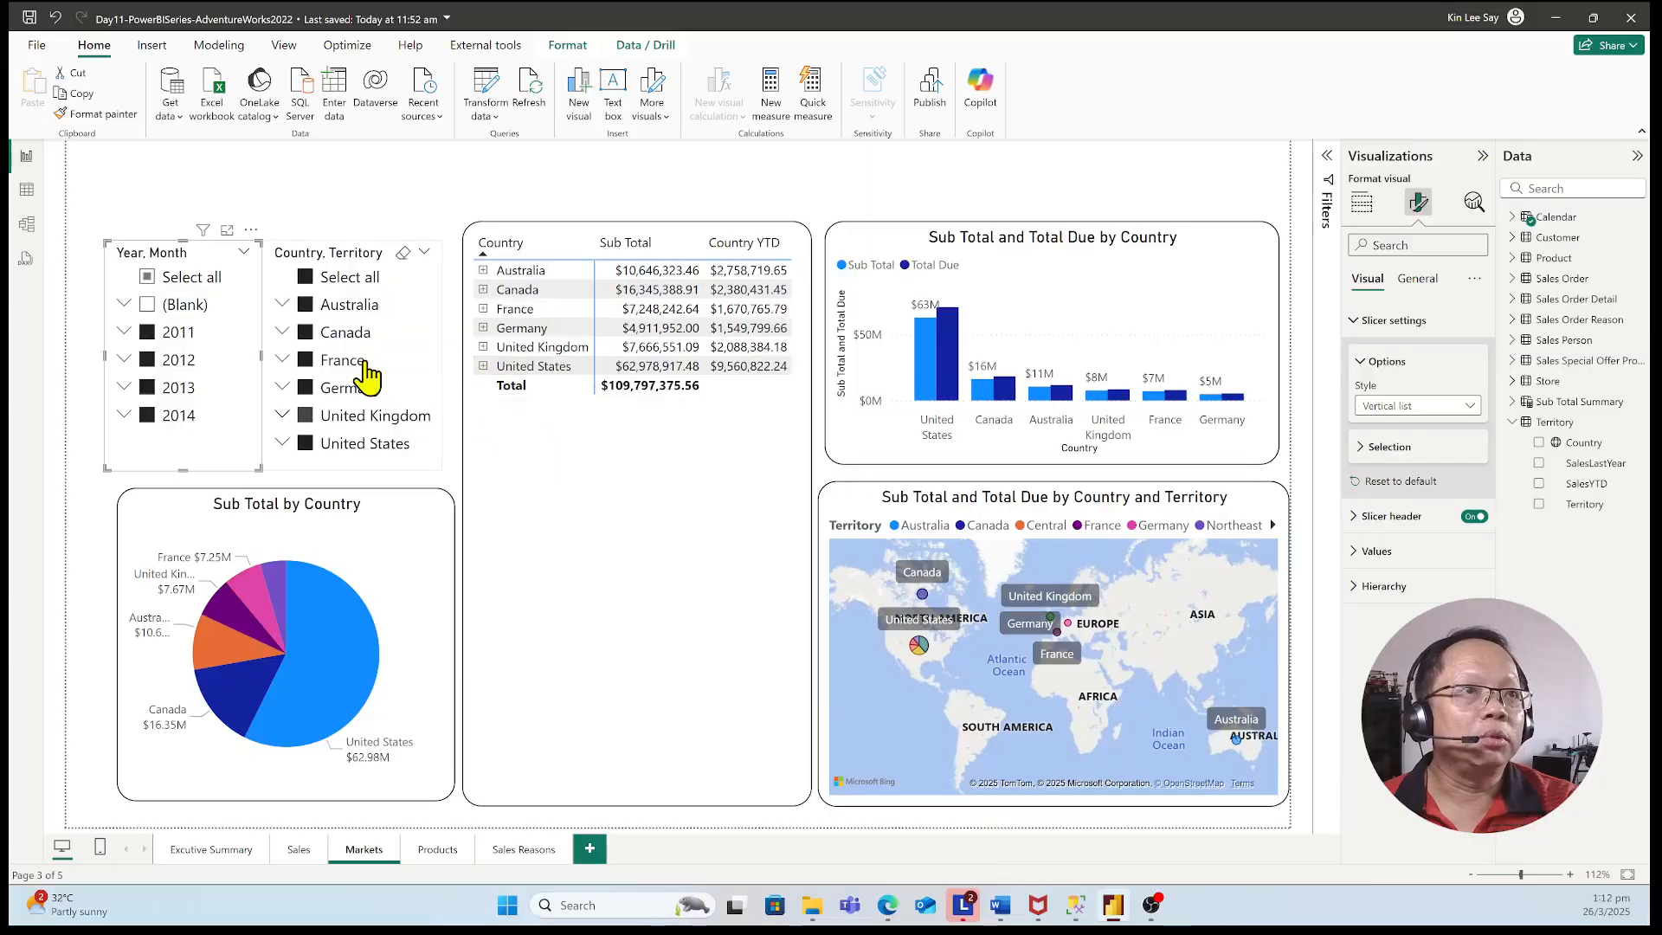
Test the Country, Territory slicer by excluding and restoring Canada, toggling the matrix's United States yearly rows in between
{"action": "left_click", "coordinate": [314, 339]}
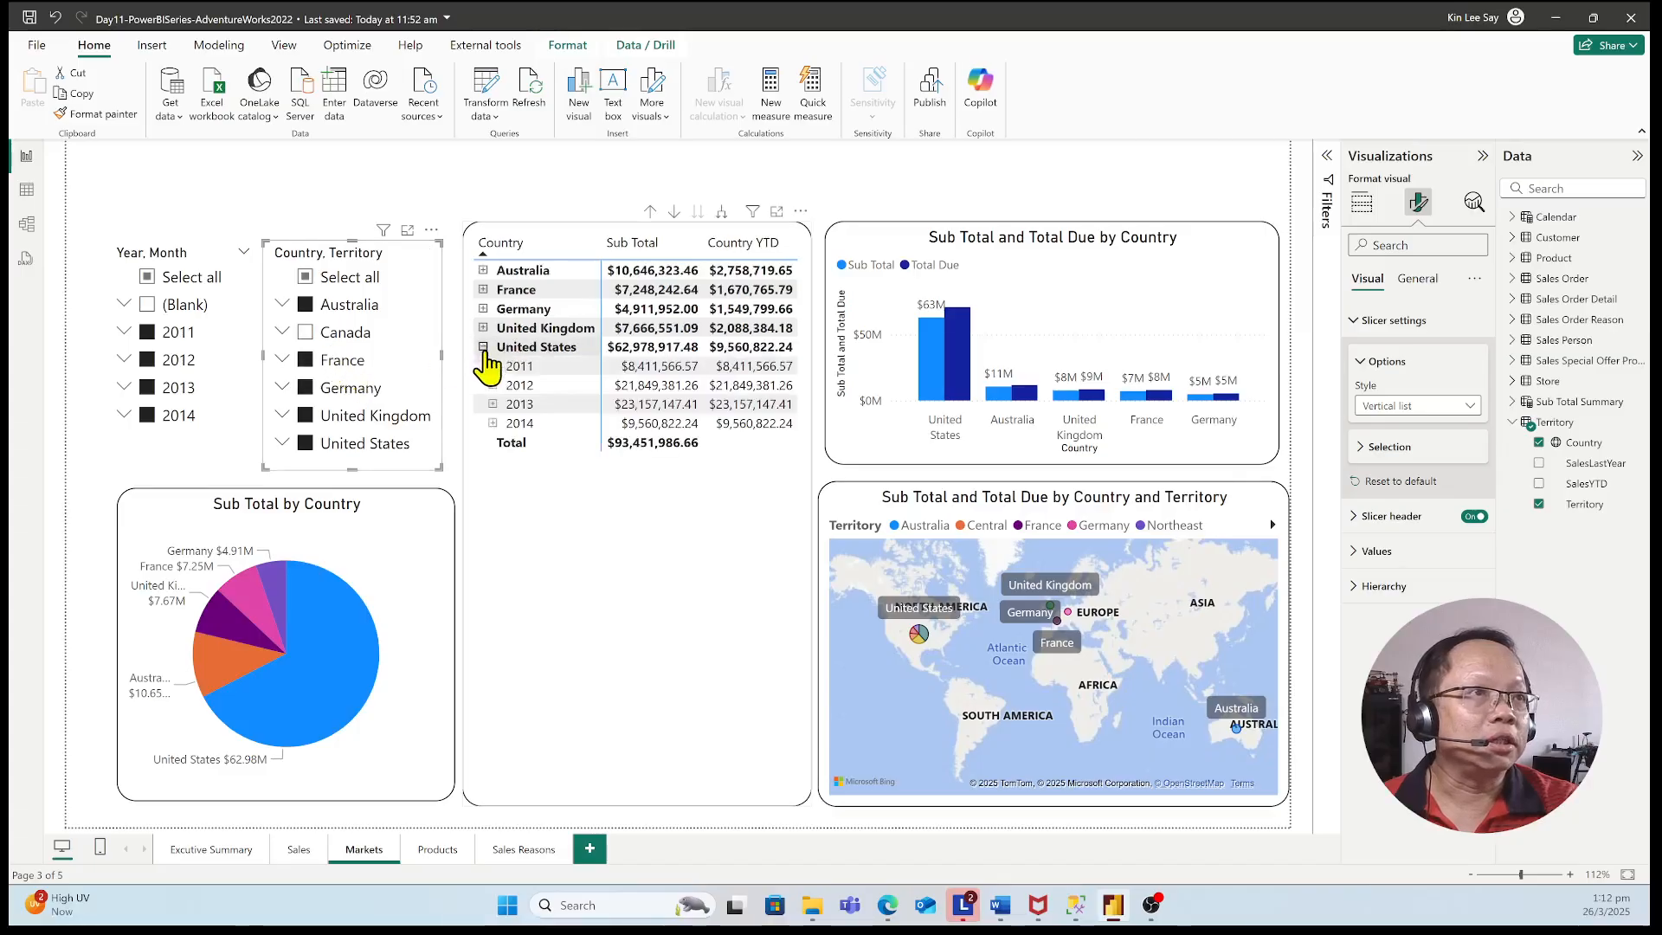
{"action": "left_click", "coordinate": [484, 348]}
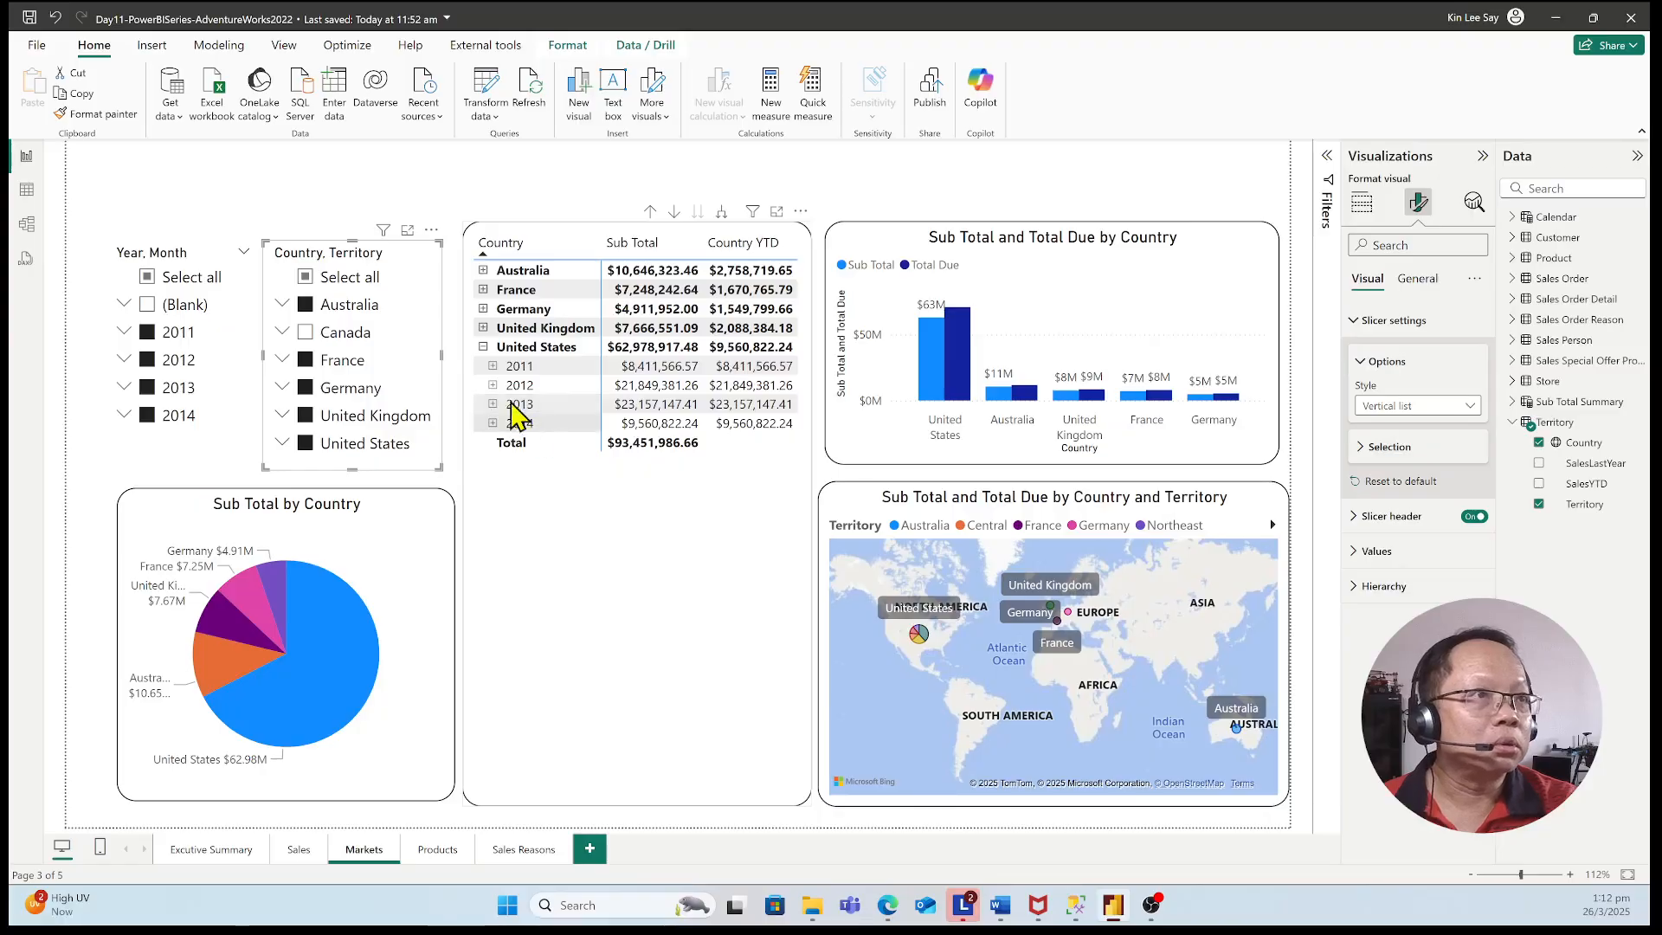
{"action": "left_click", "coordinate": [485, 347]}
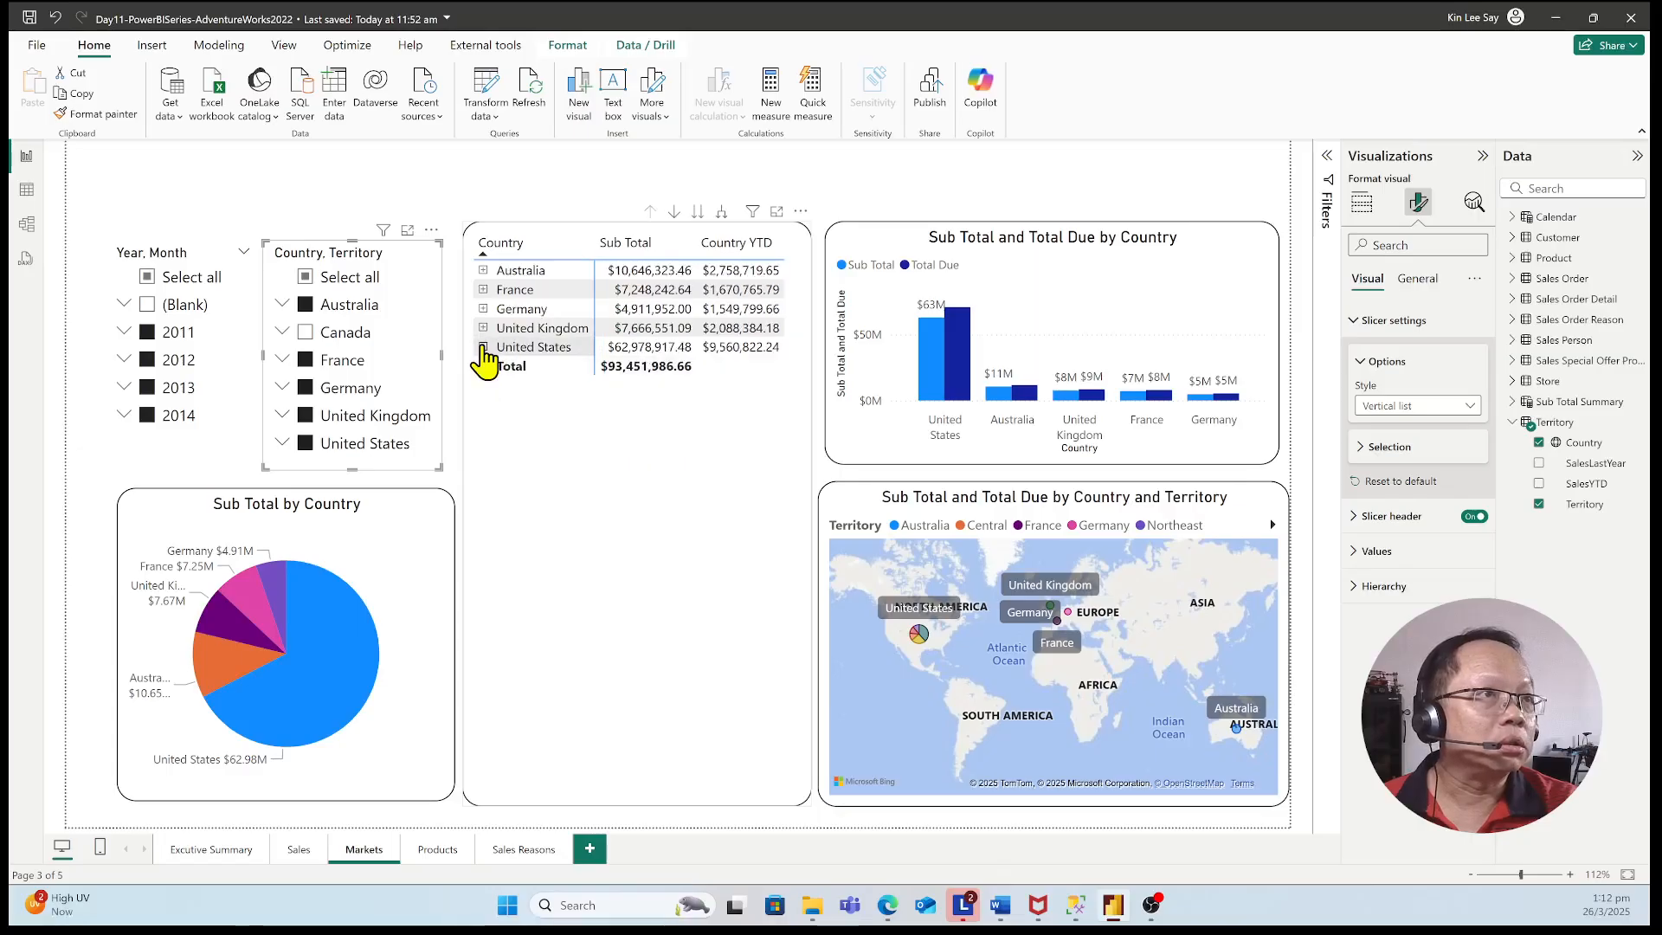
{"action": "left_click", "coordinate": [483, 347]}
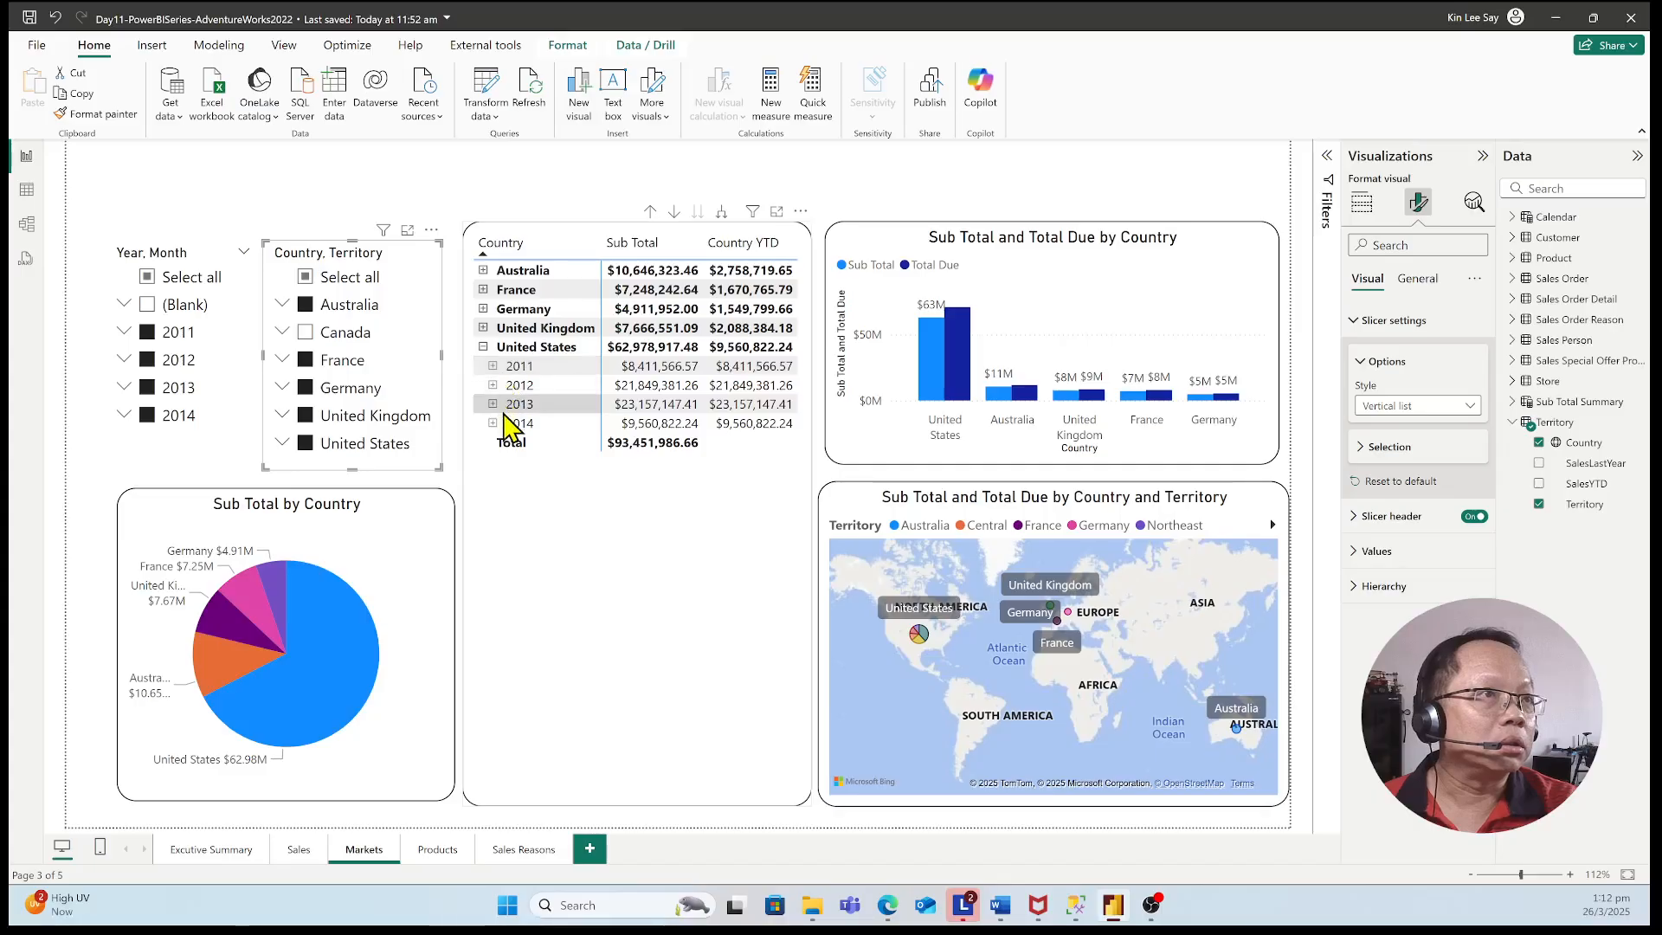
{"action": "left_click", "coordinate": [483, 347]}
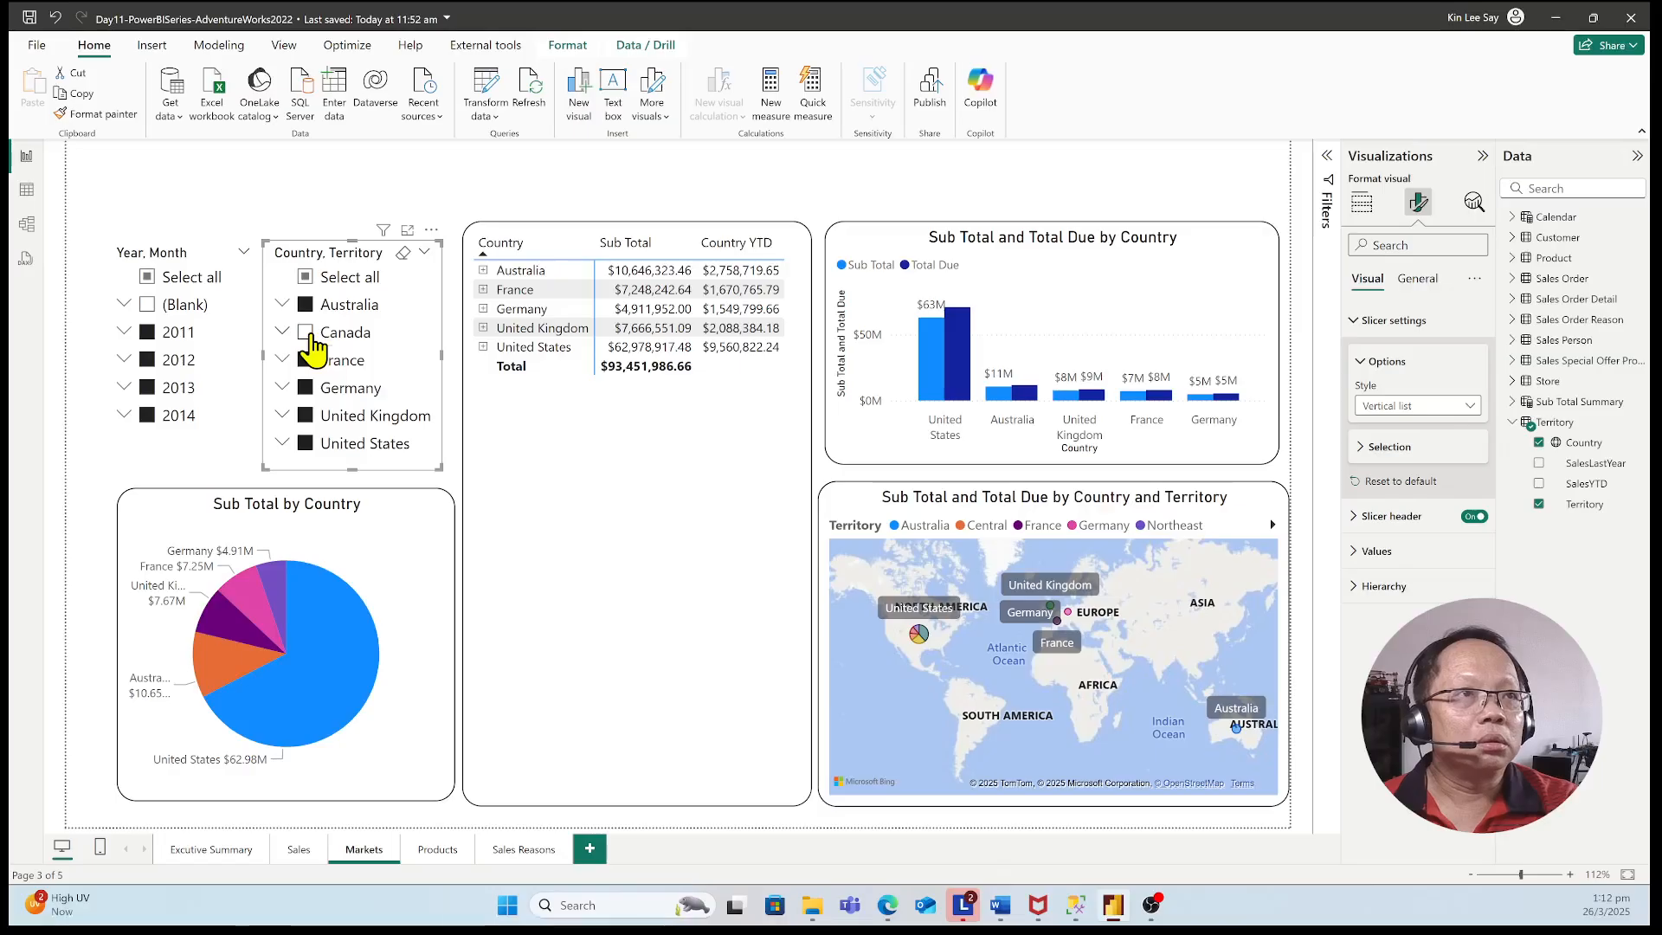
{"action": "left_click", "coordinate": [308, 335]}
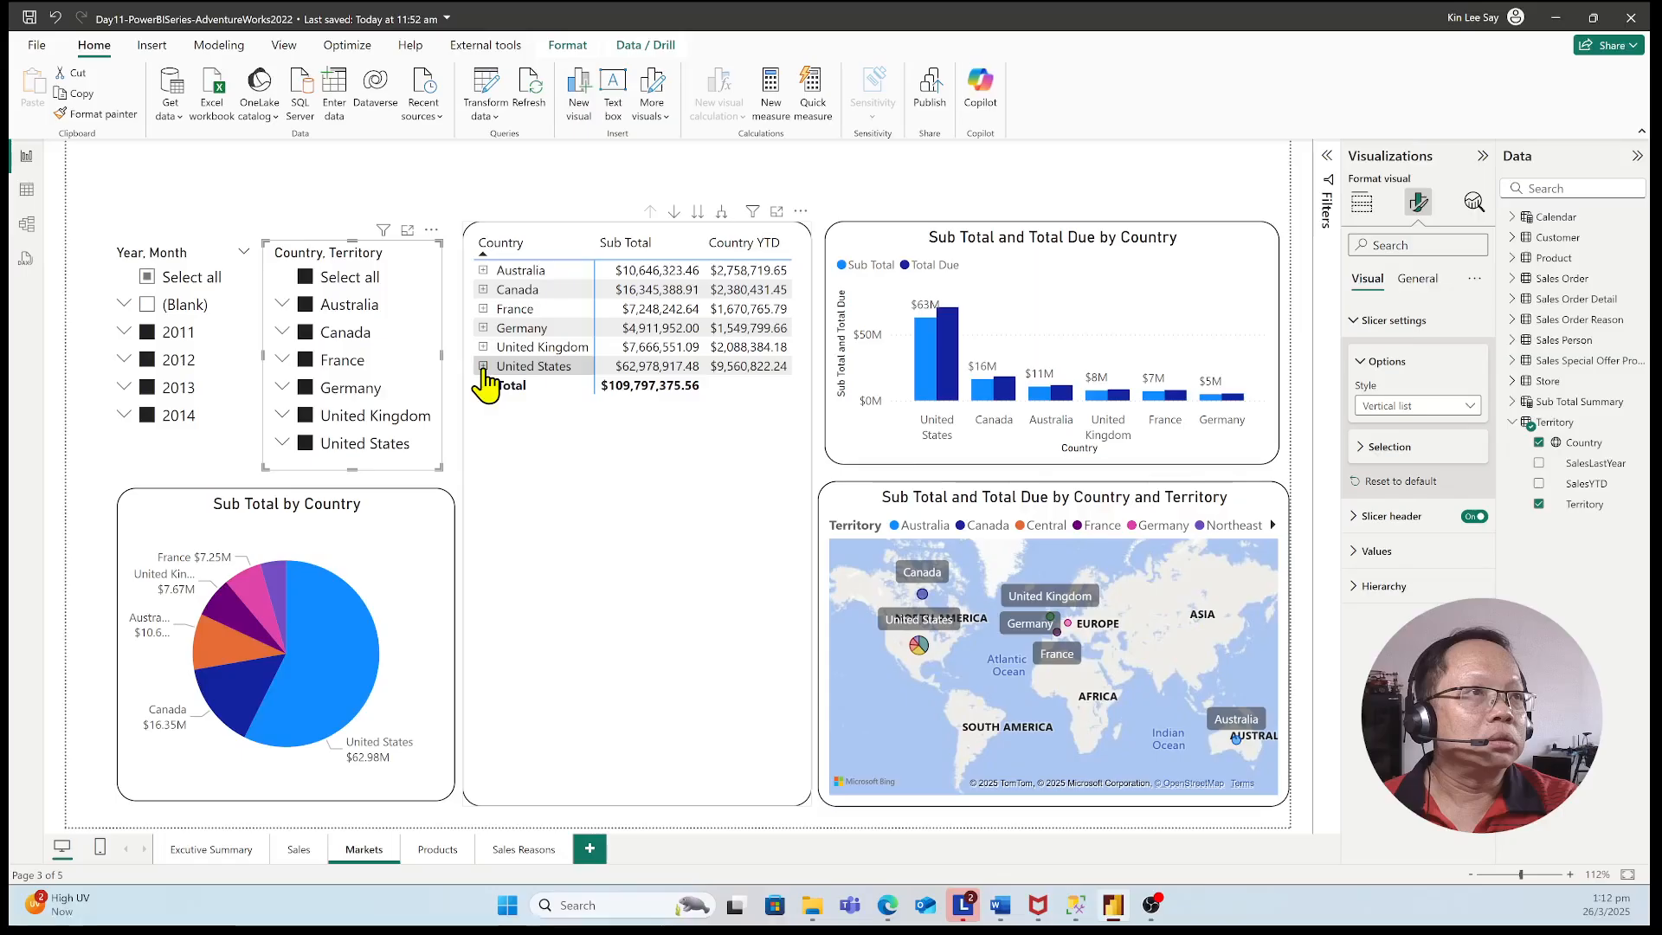
Expand the United States territories in the Country, Territory slicer and the United States yearly rows in the matrix
{"action": "left_click", "coordinate": [281, 444]}
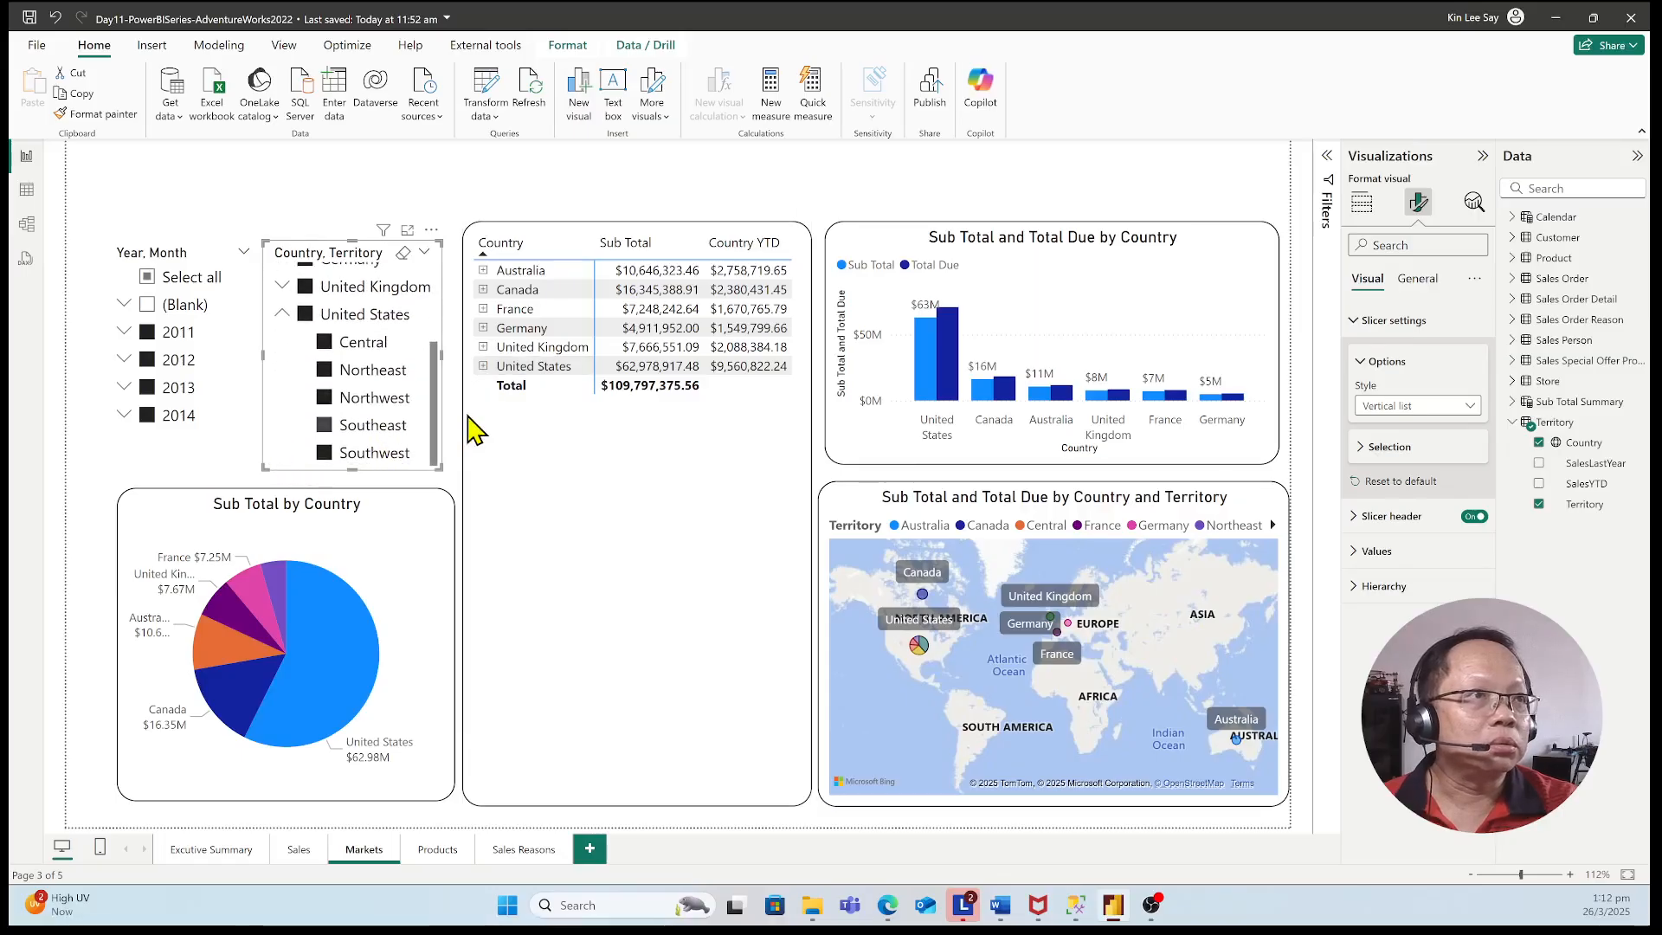
{"action": "left_click", "coordinate": [484, 367]}
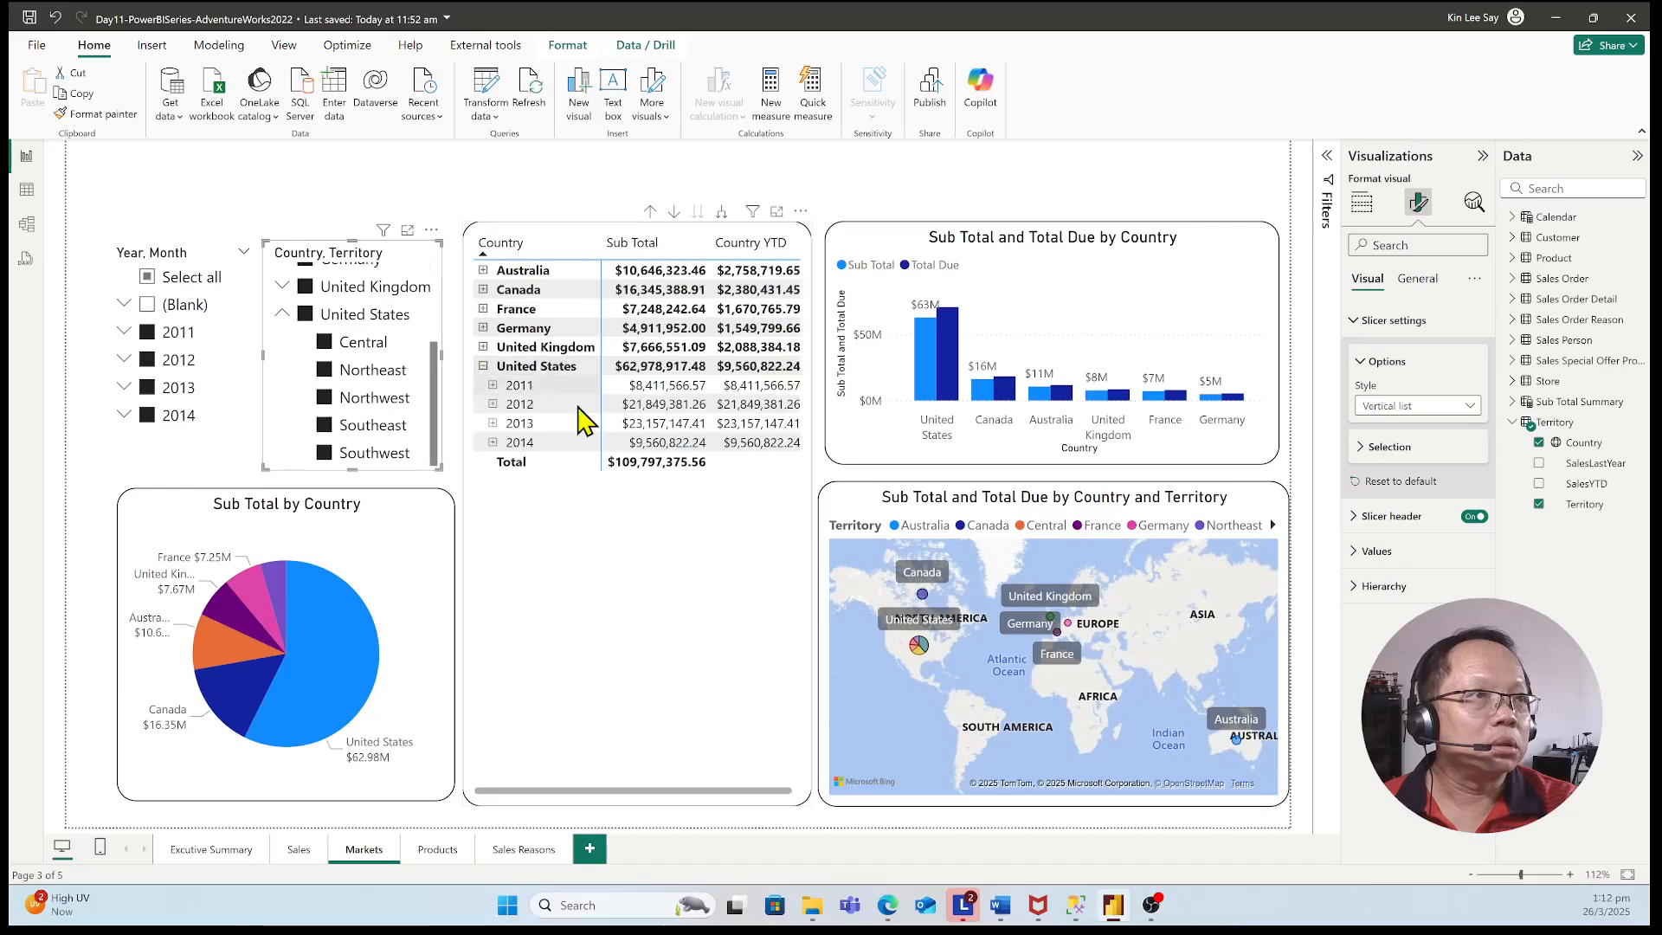
{"action": "left_click", "coordinate": [492, 386]}
{"action": "left_click", "coordinate": [493, 386]}
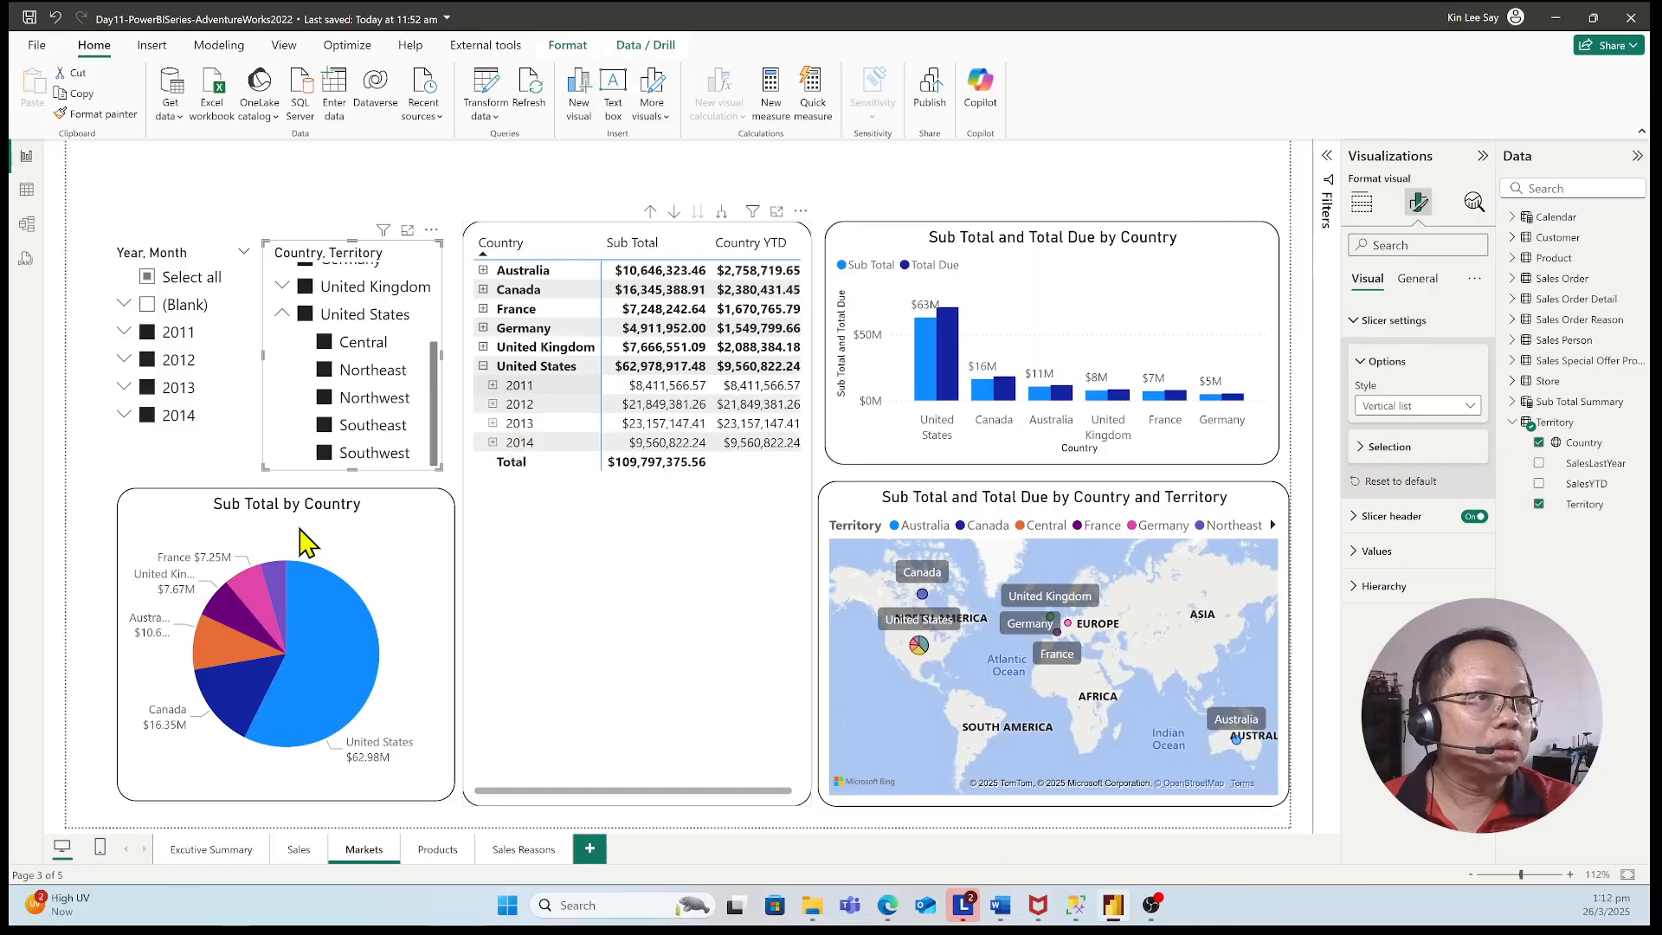
Test filtering by United States territory by excluding and restoring Northeast and Central in the Country, Territory slicer
{"action": "left_click", "coordinate": [327, 374]}
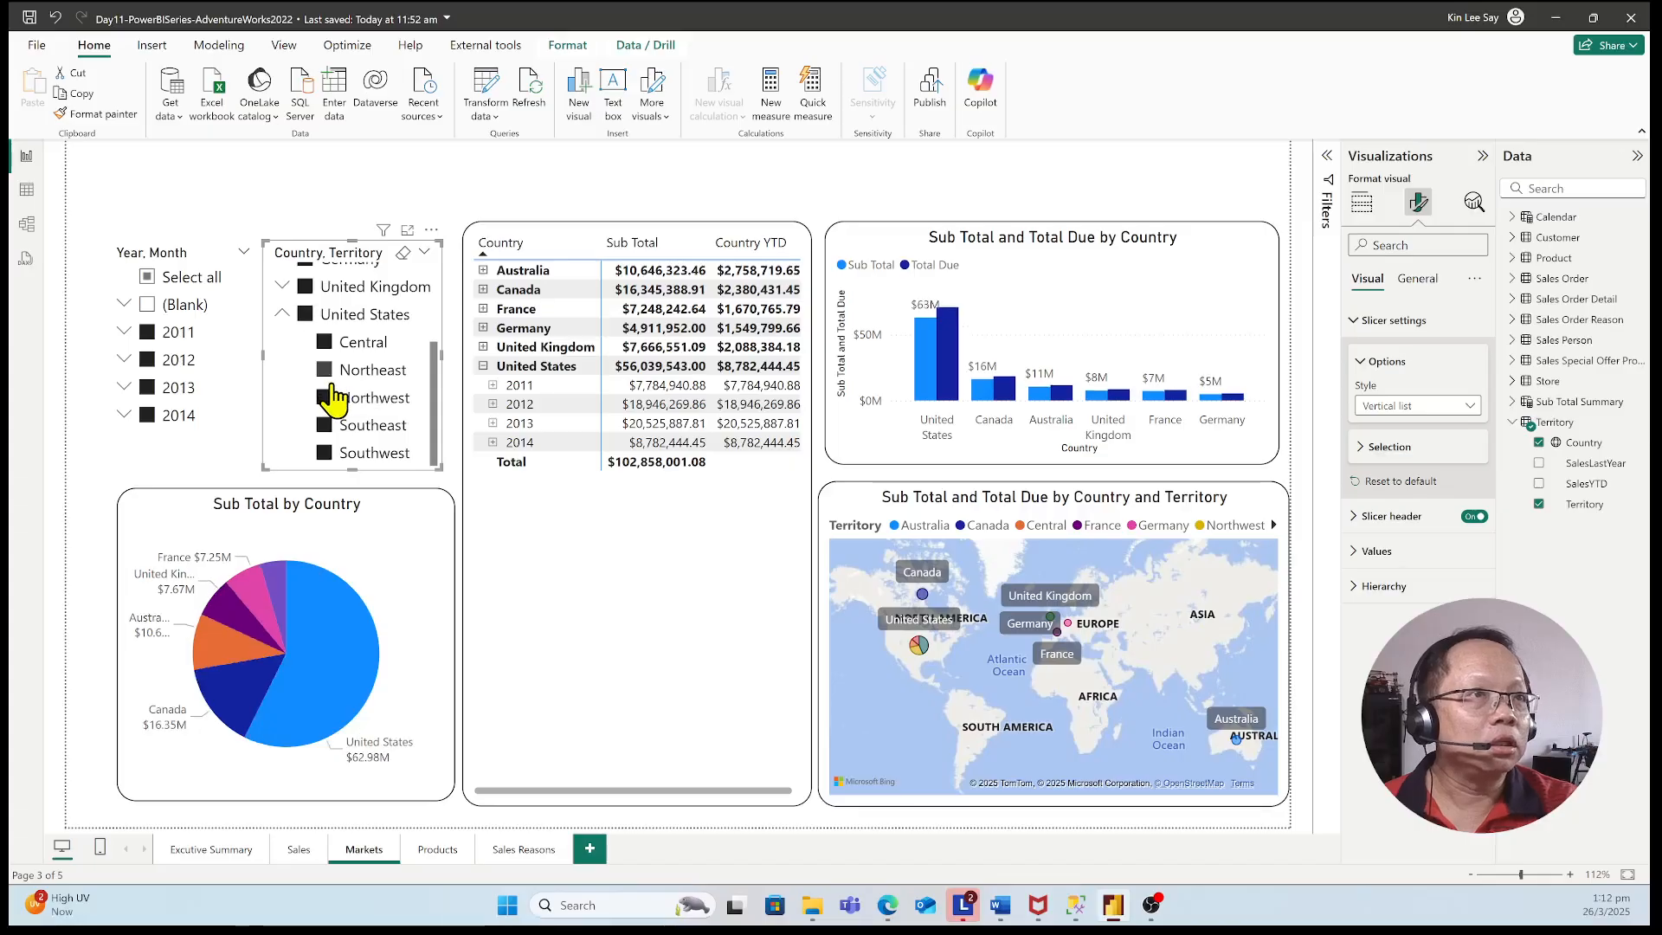
{"action": "left_click", "coordinate": [326, 343]}
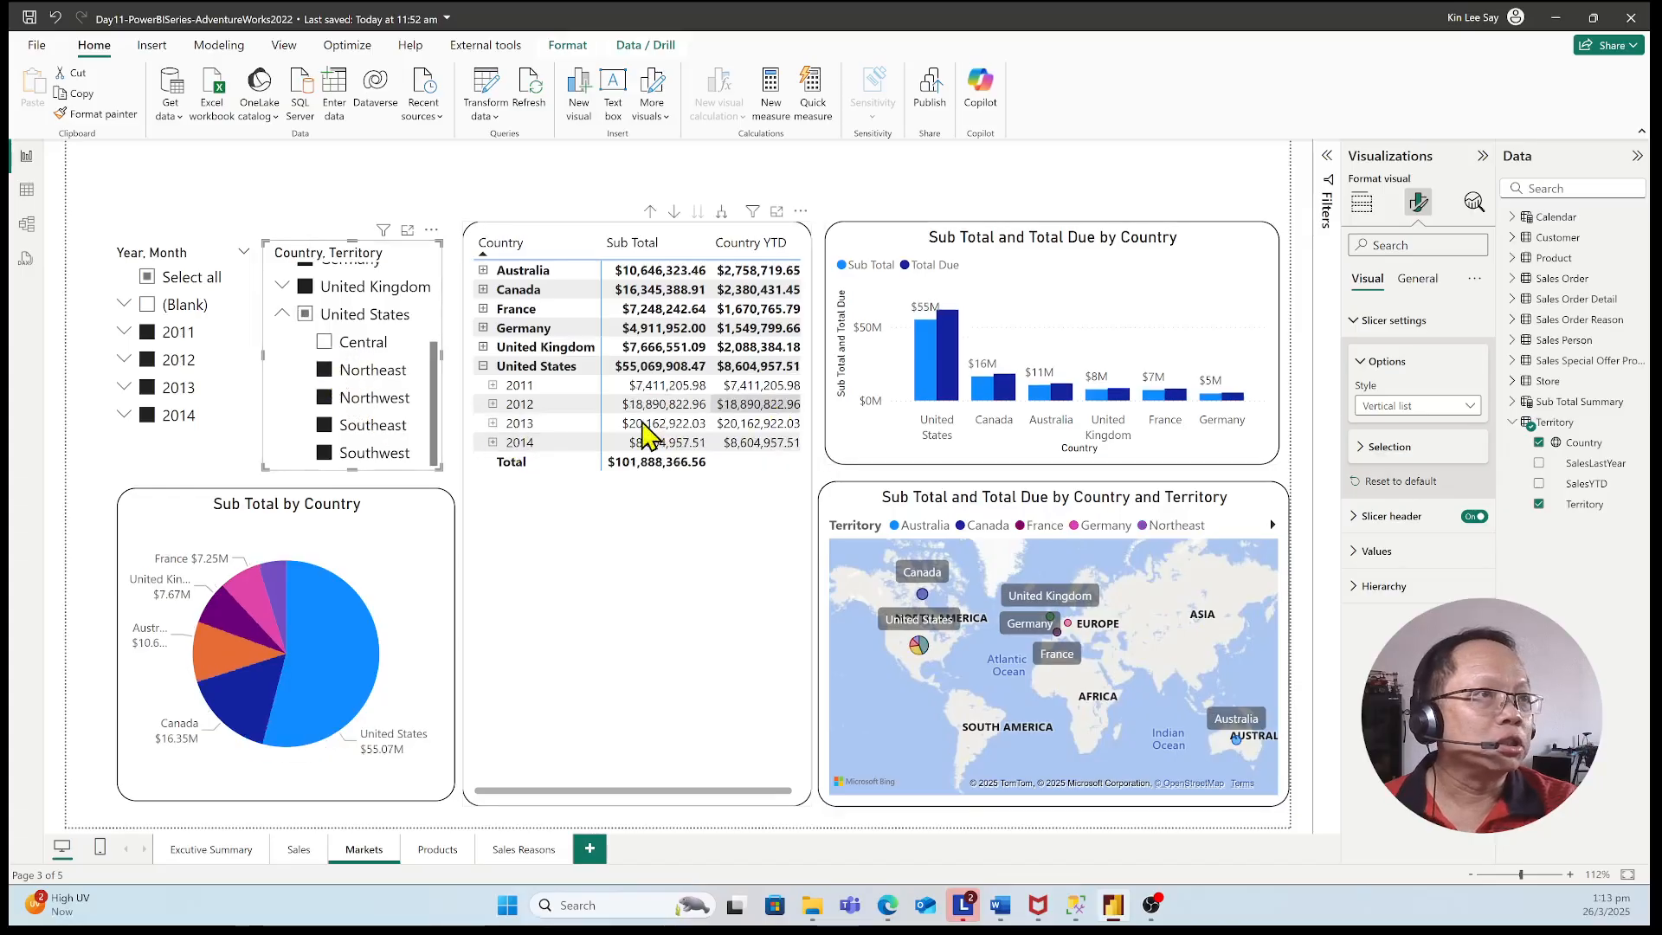
{"action": "left_click", "coordinate": [327, 344]}
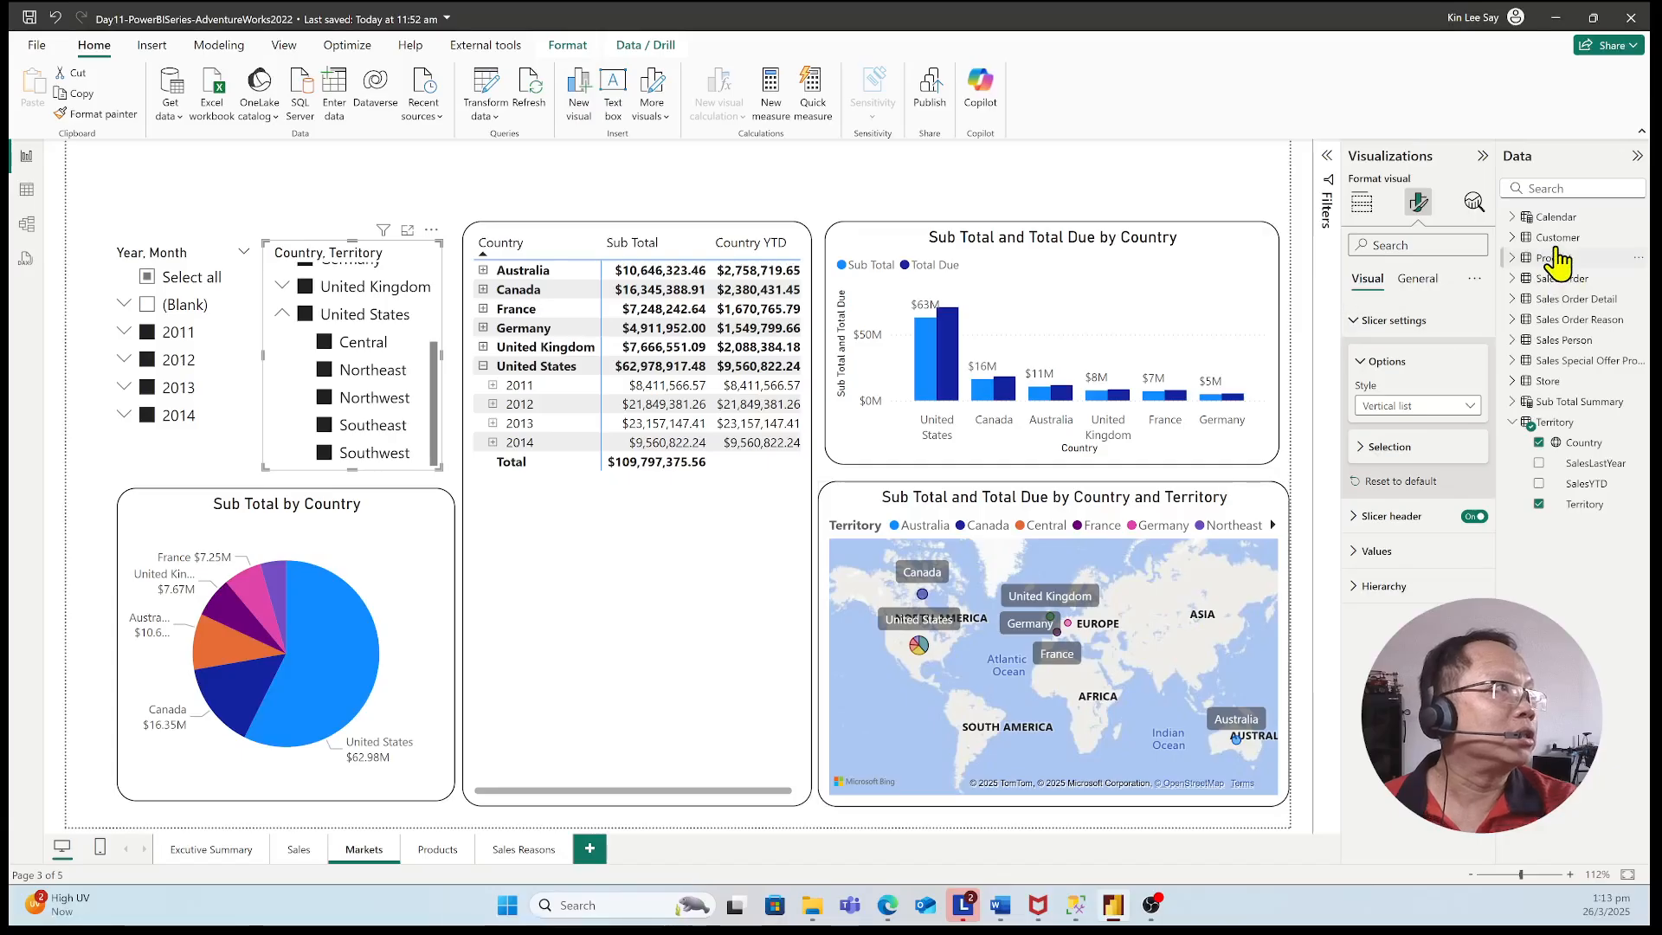
Add the Territory field to the matrix rows between Country and Year, and expand the United Kingdom row
{"action": "left_click", "coordinate": [1513, 220]}
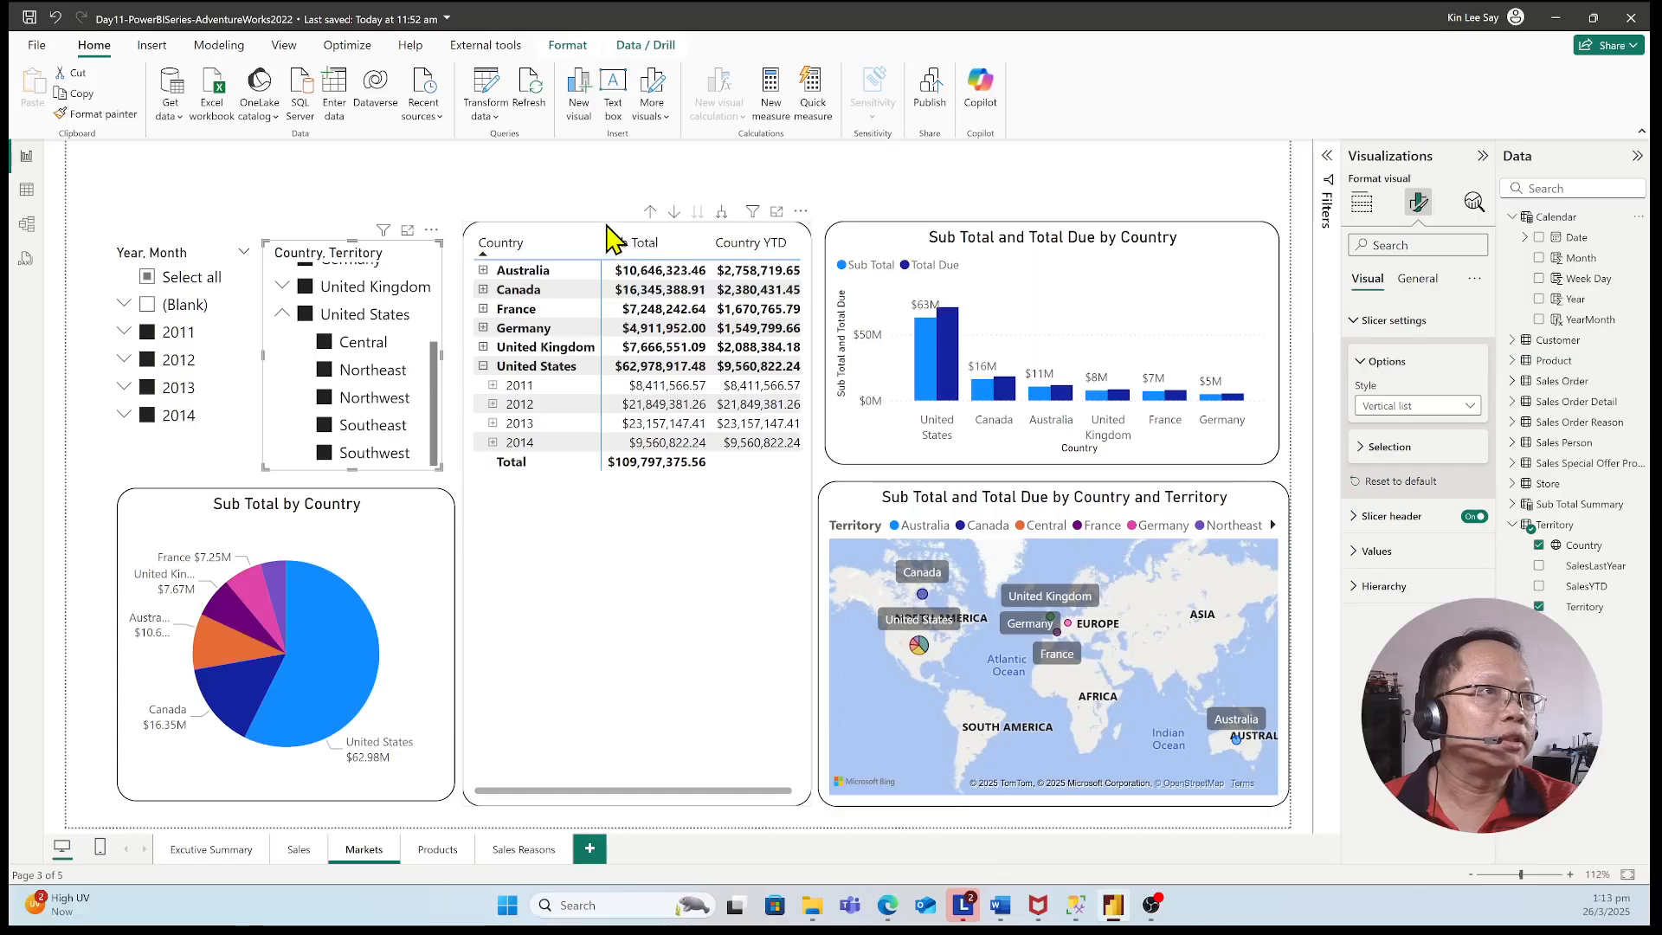
{"action": "left_click", "coordinate": [549, 268]}
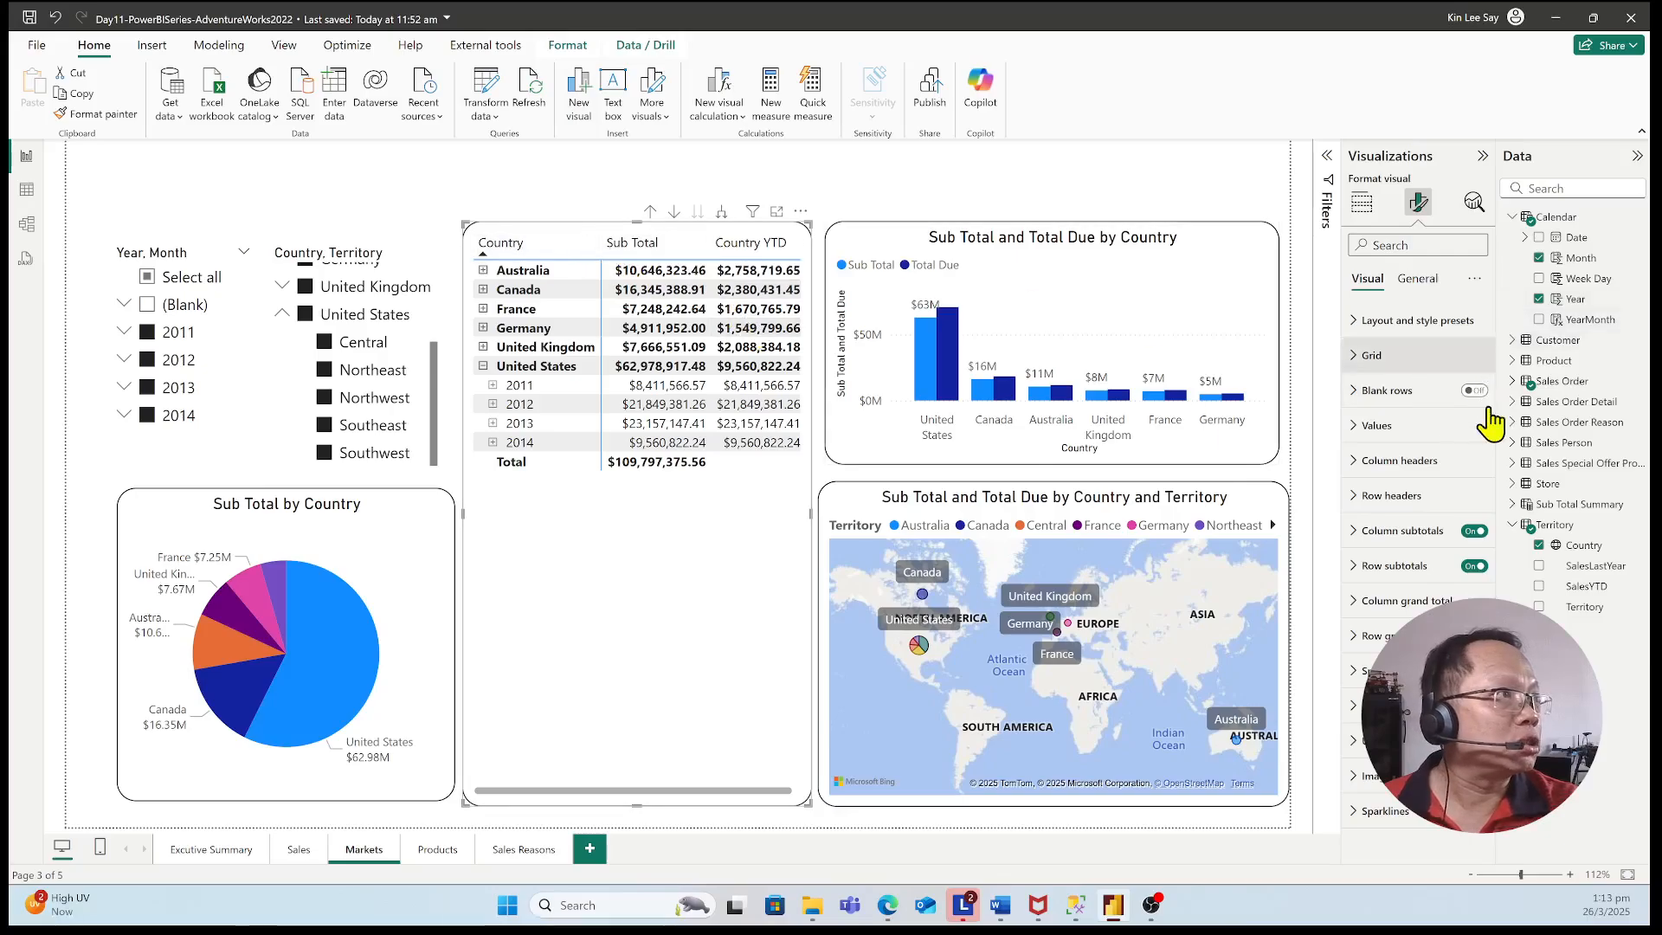
{"action": "left_click", "coordinate": [1363, 205]}
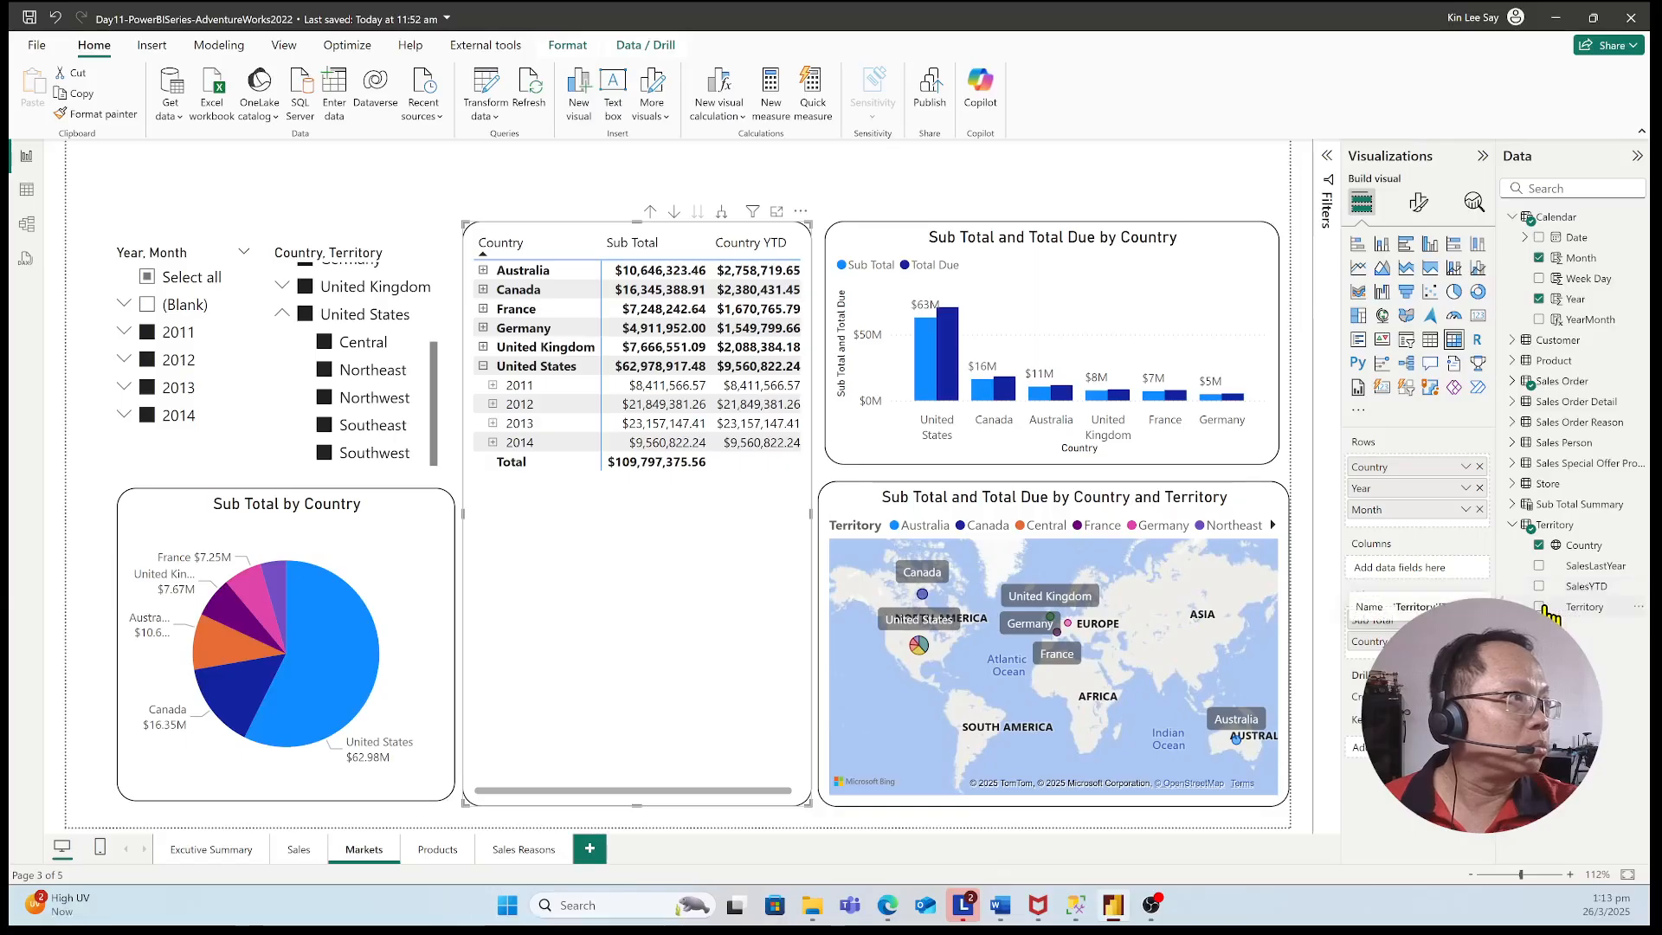
{"action": "left_click_drag", "start_coordinate": [1545, 612], "coordinate": [1406, 484]}
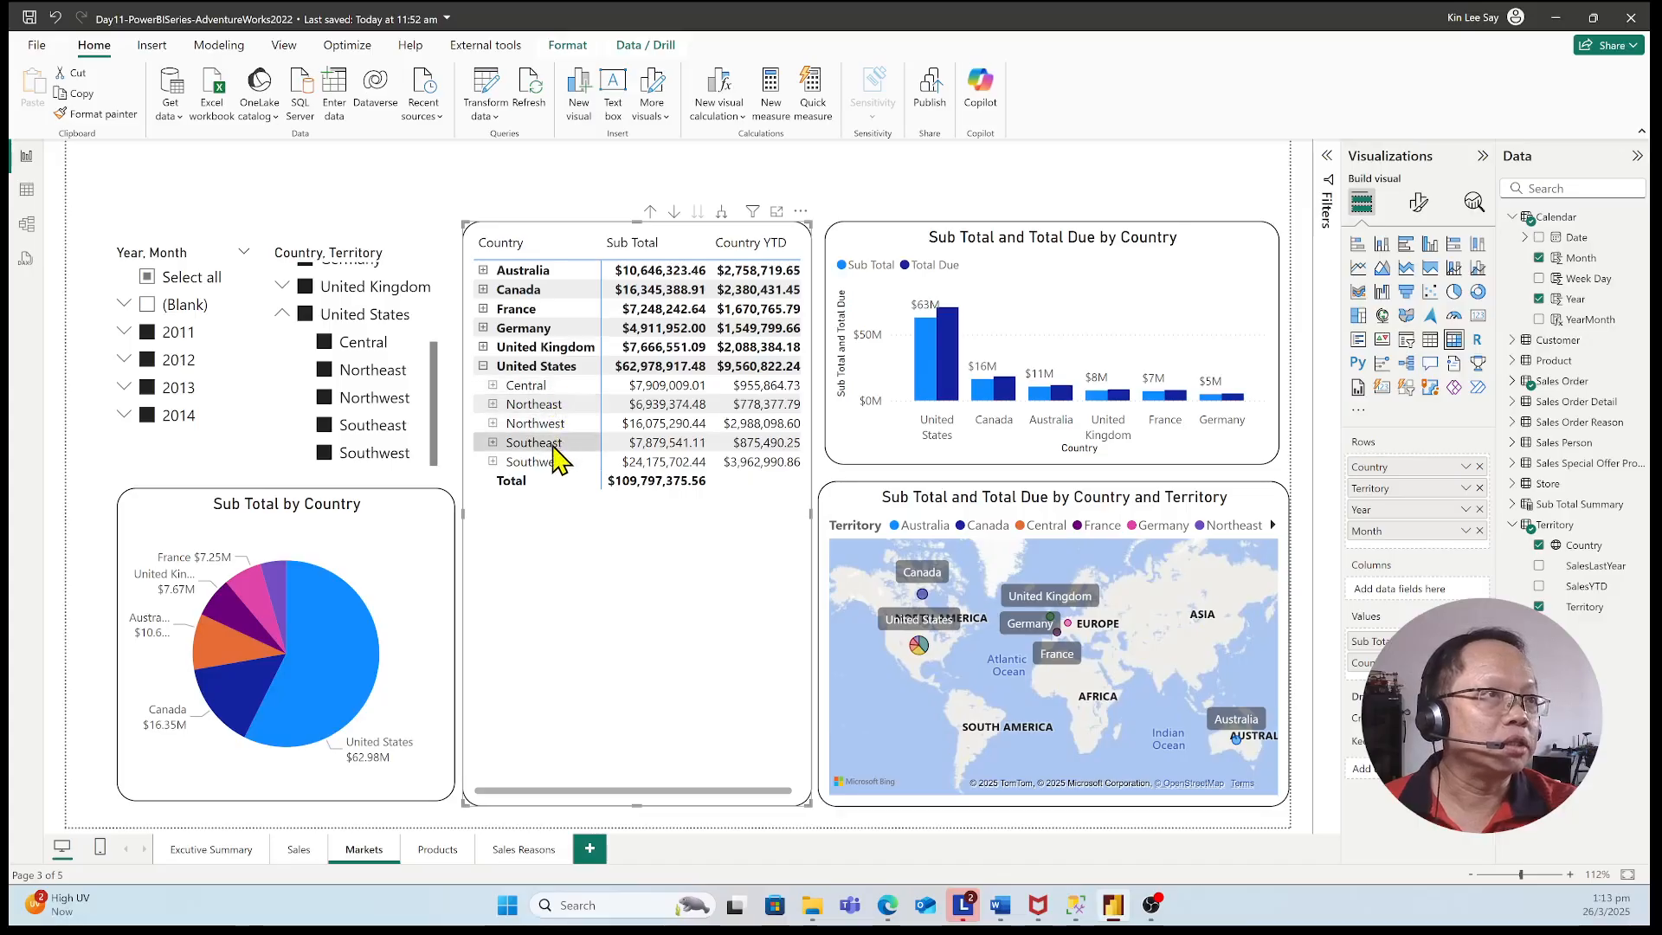
{"action": "left_click", "coordinate": [483, 347]}
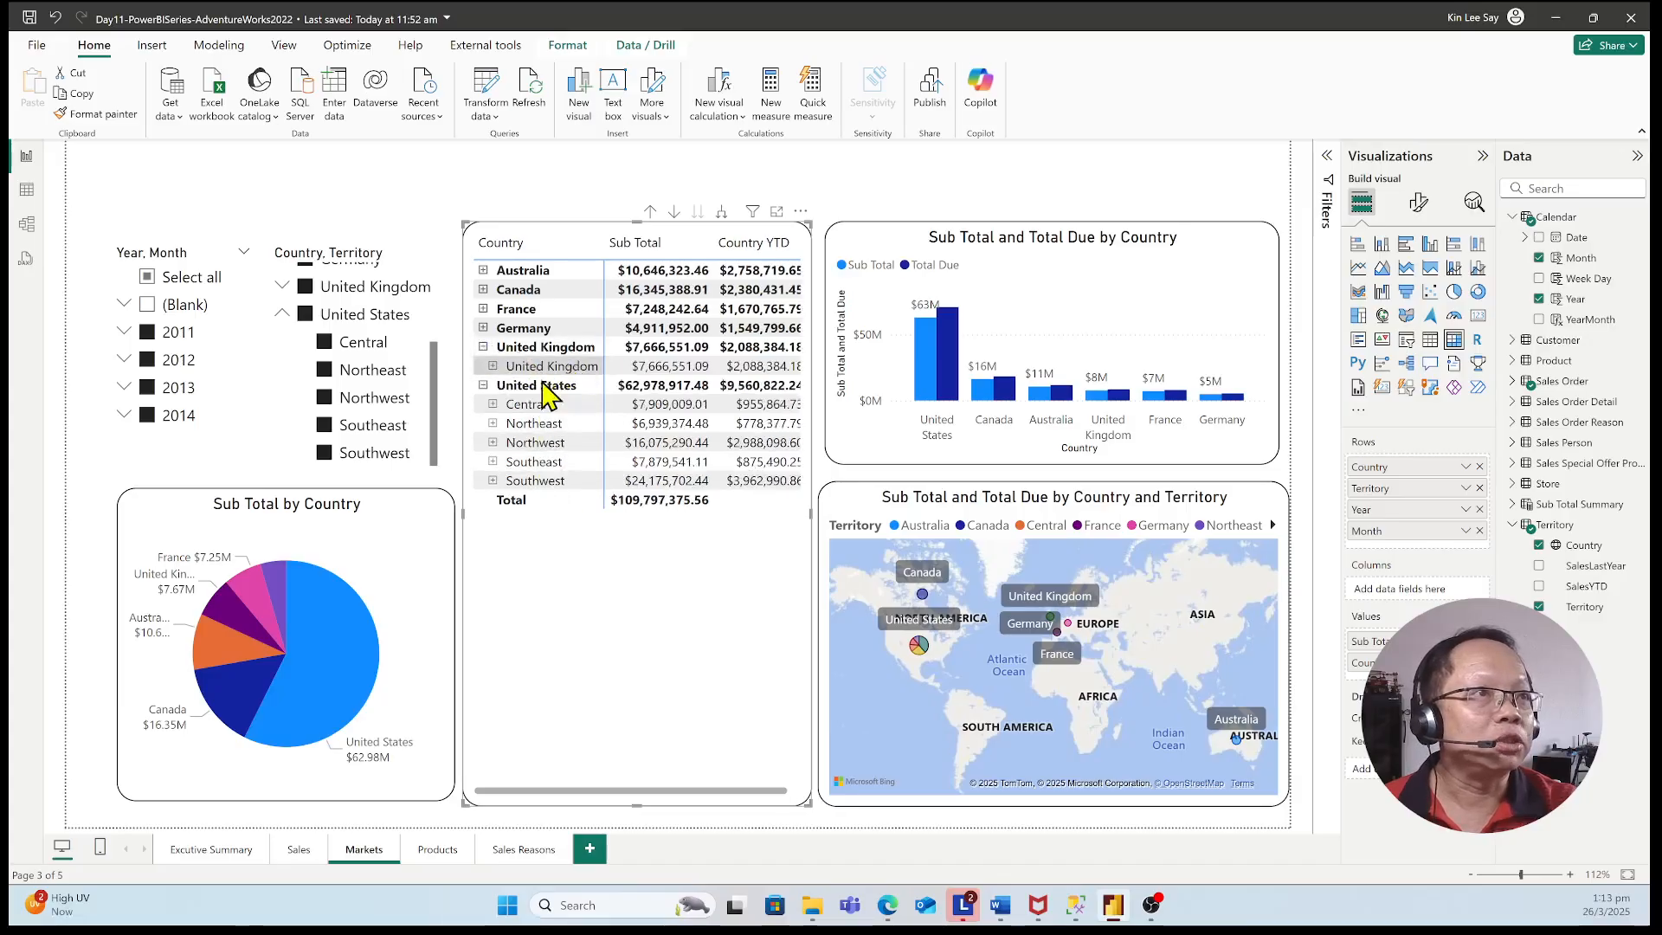
Collapse the United Kingdom and United States rows in the matrix and the United States territories in the slicer, and clear the matrix selection
{"action": "left_click", "coordinate": [492, 366]}
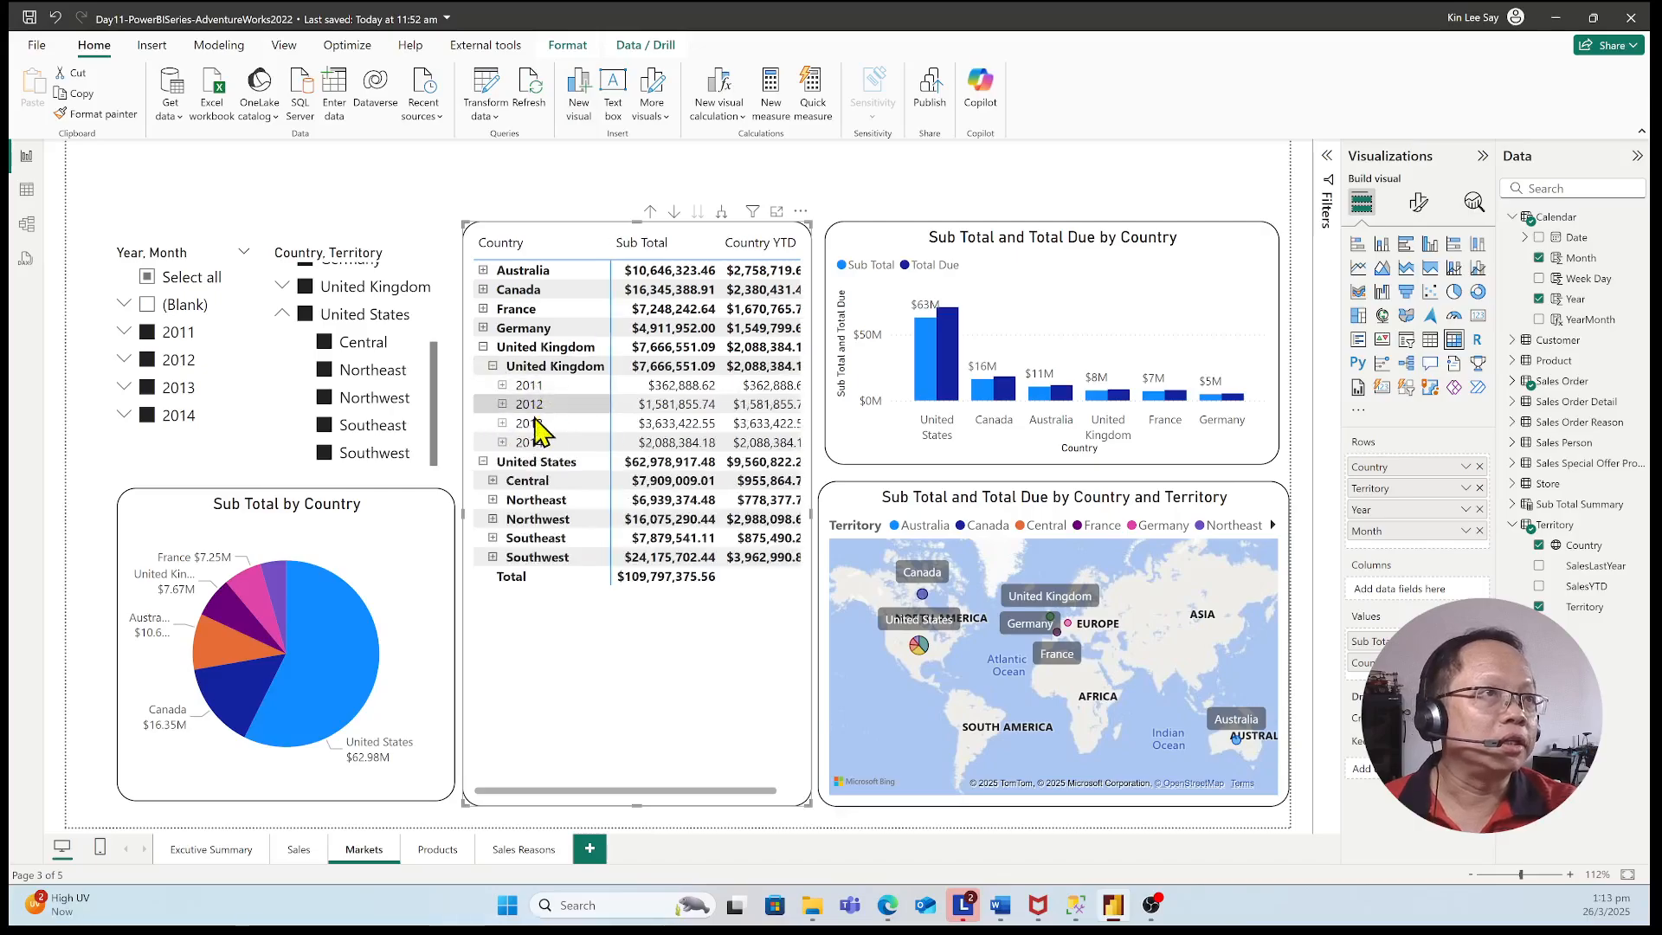
{"action": "left_click", "coordinate": [493, 366]}
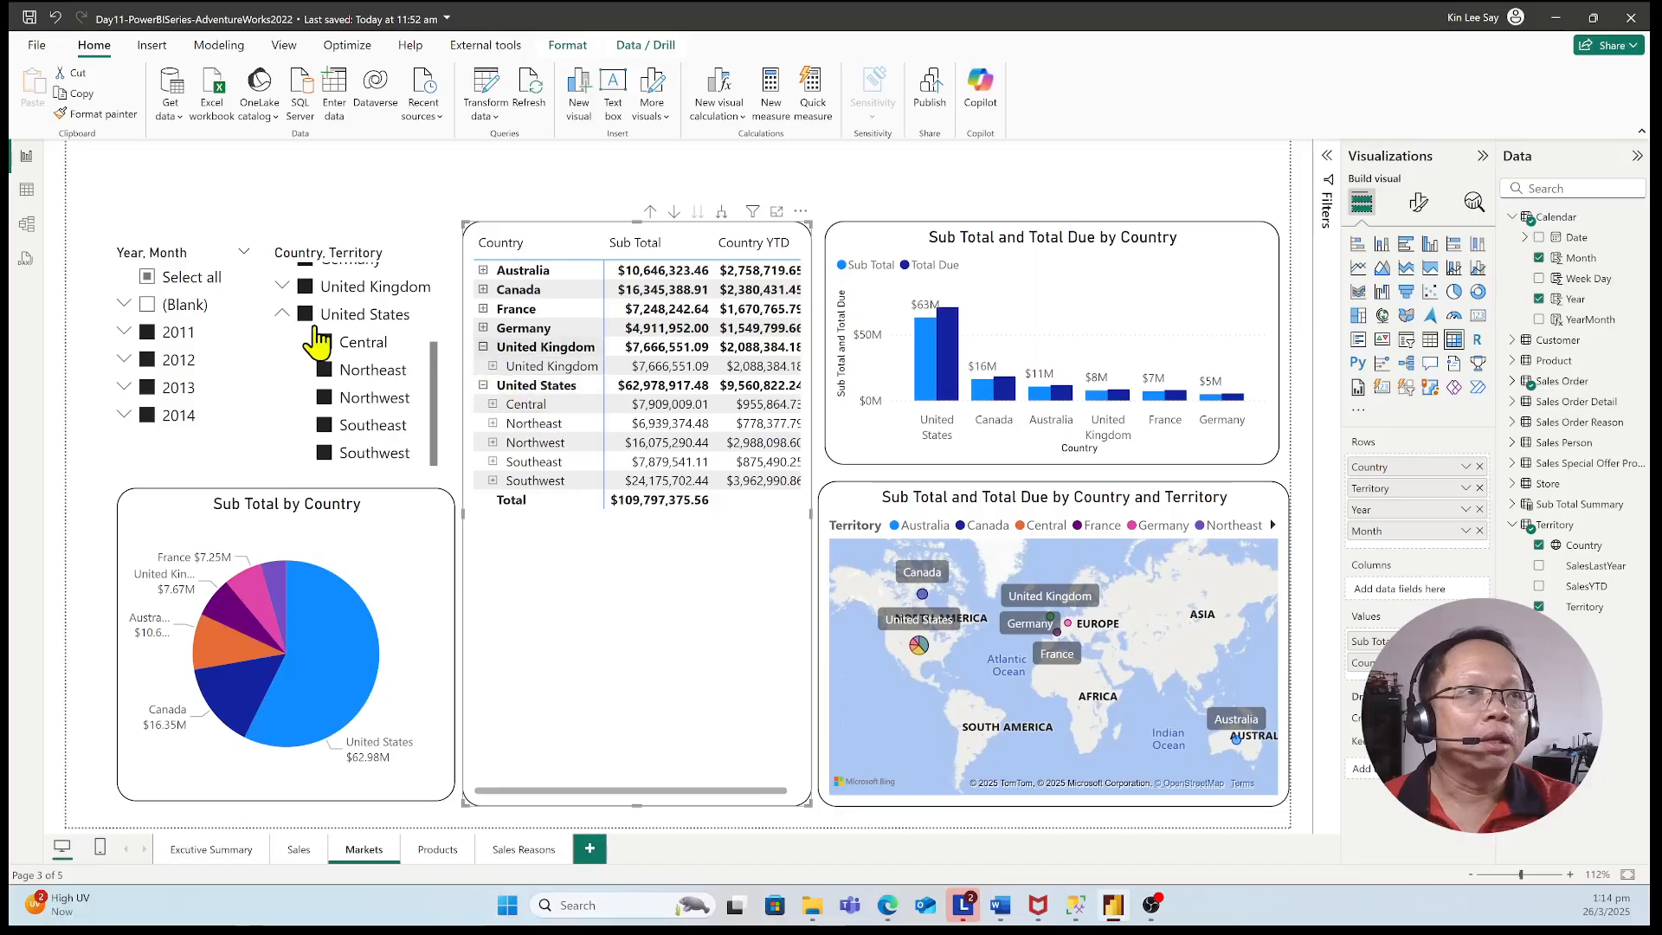
{"action": "left_click", "coordinate": [282, 314]}
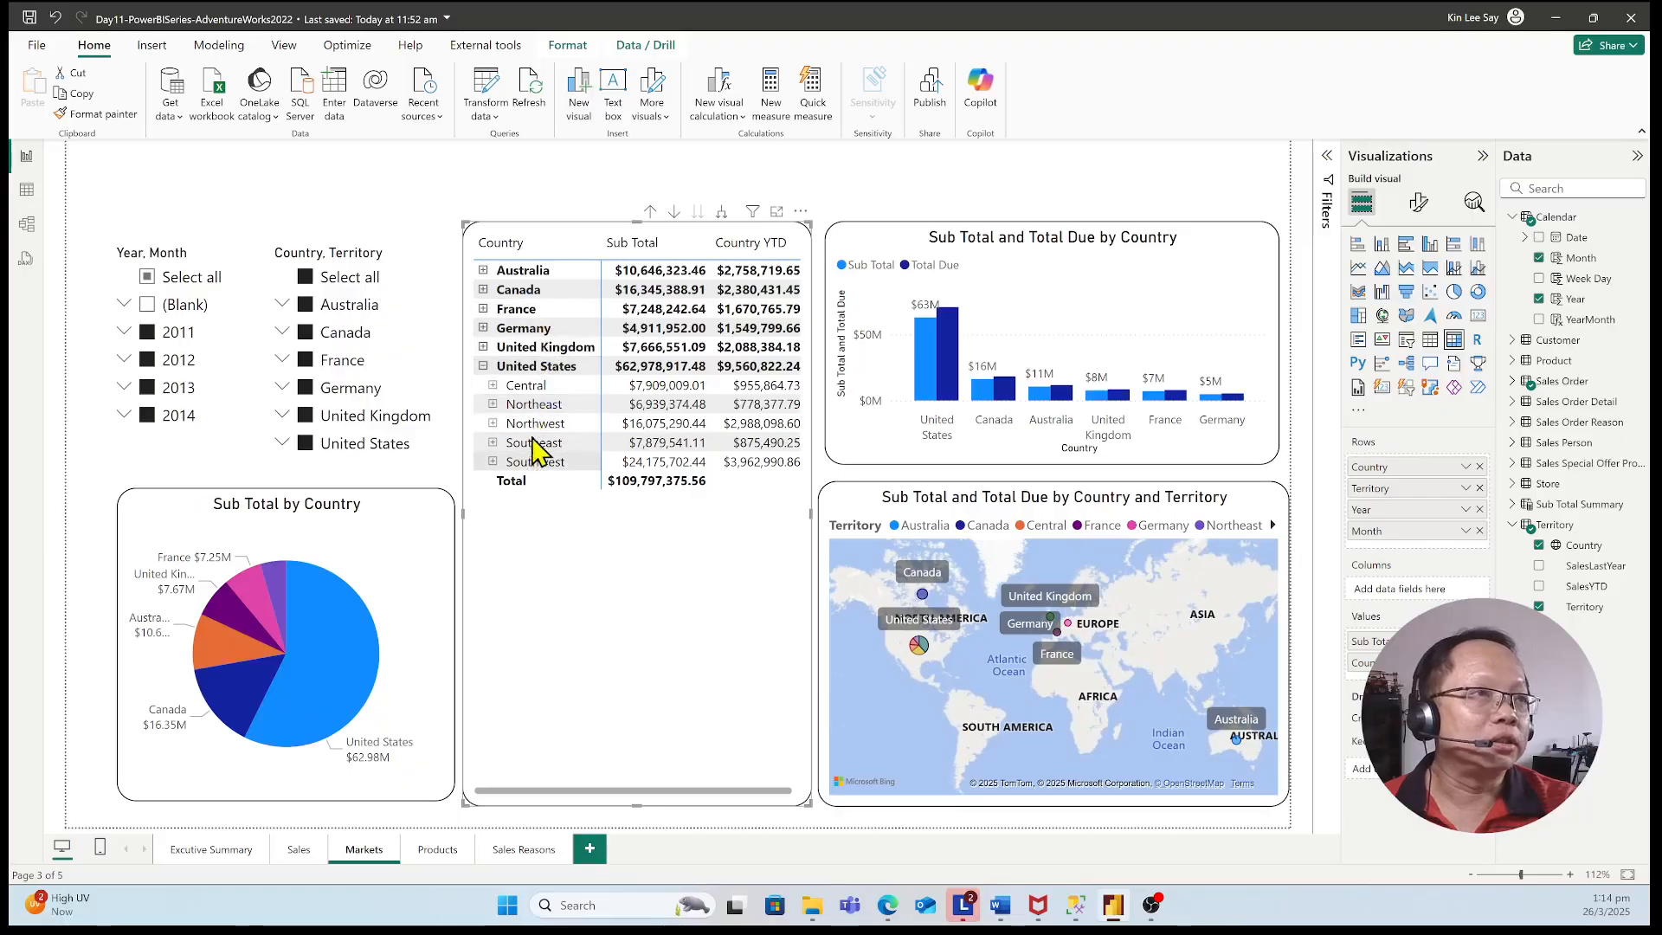
{"action": "left_click", "coordinate": [482, 360]}
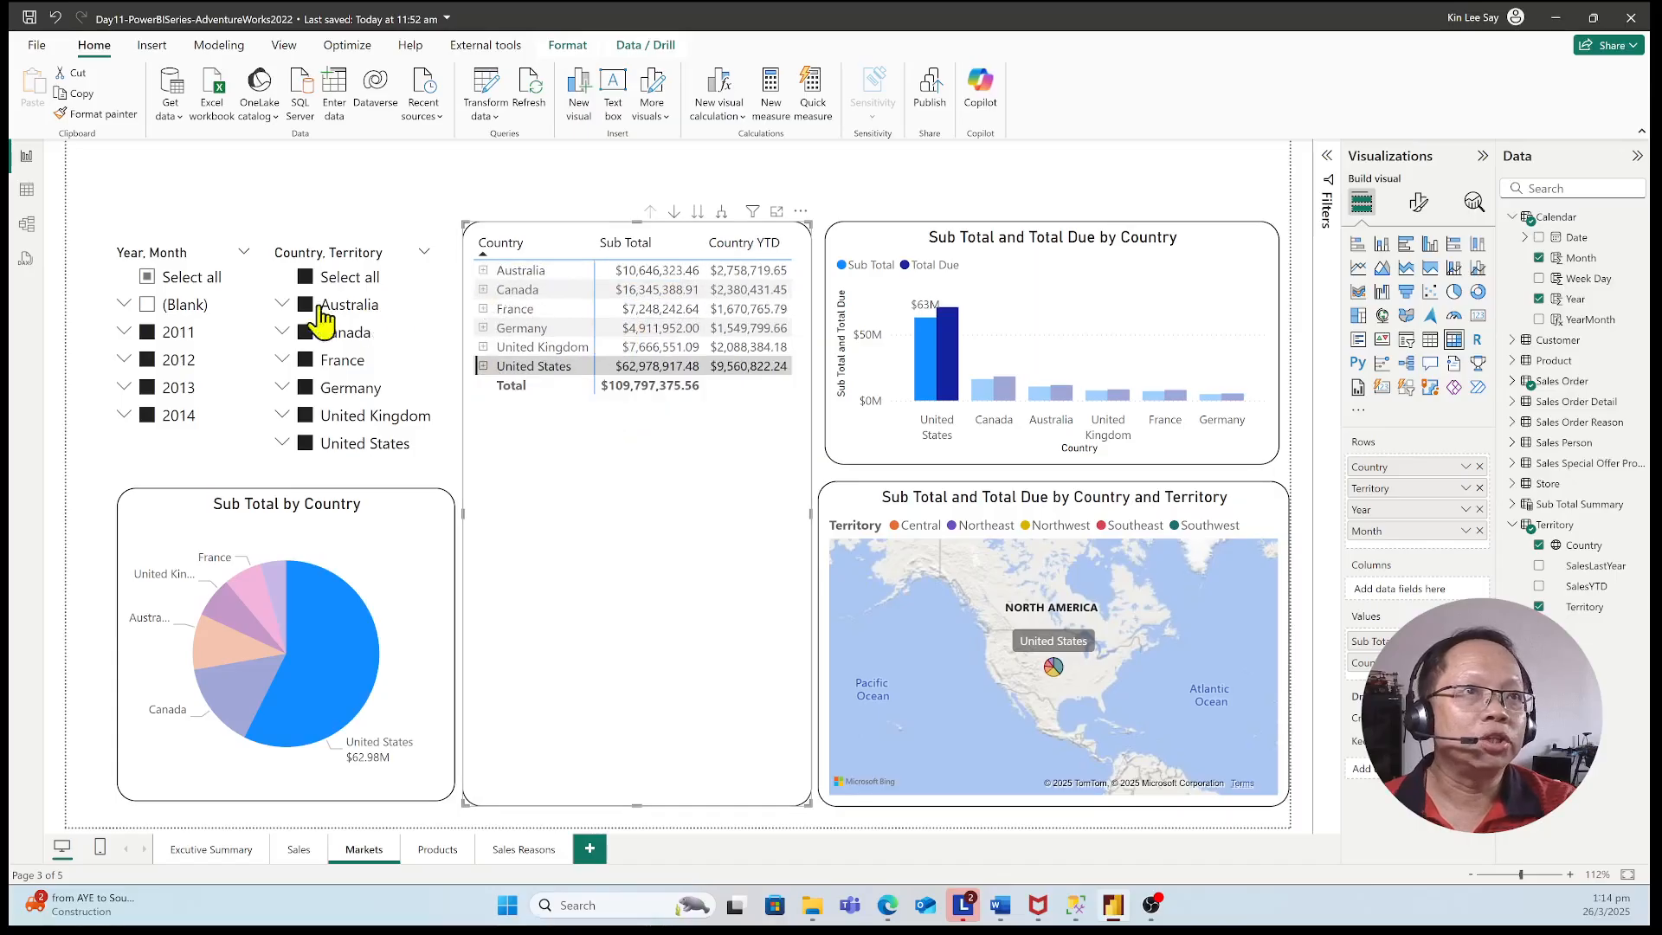
{"action": "right_click", "coordinate": [612, 458]}
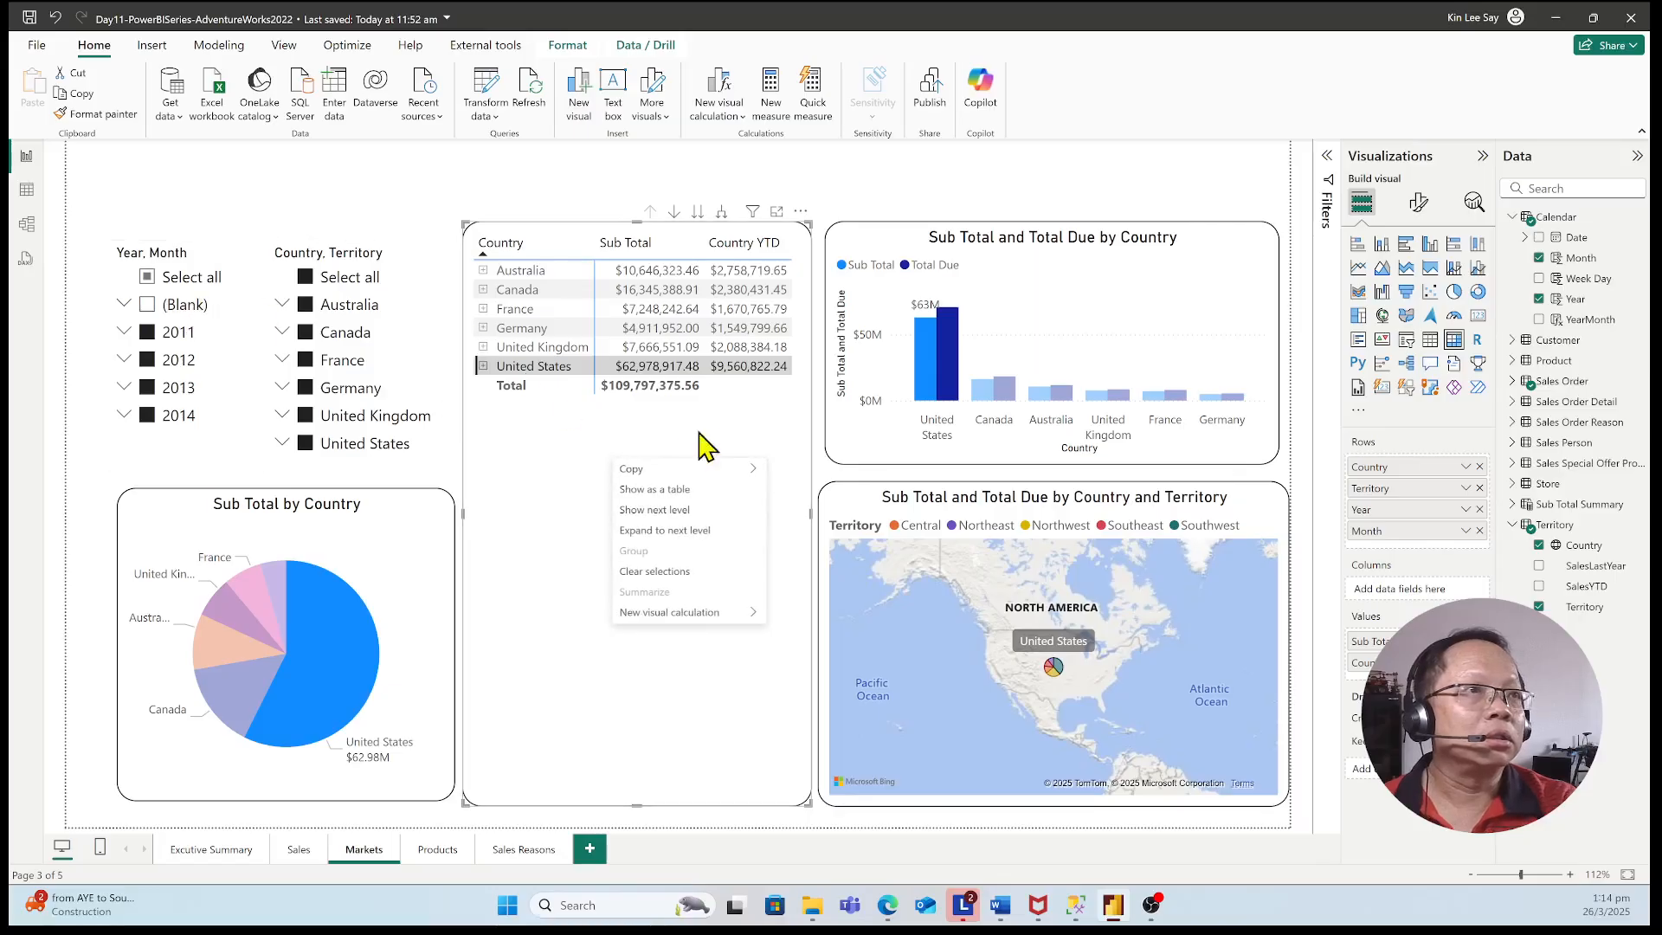
{"action": "left_click", "coordinate": [612, 440]}
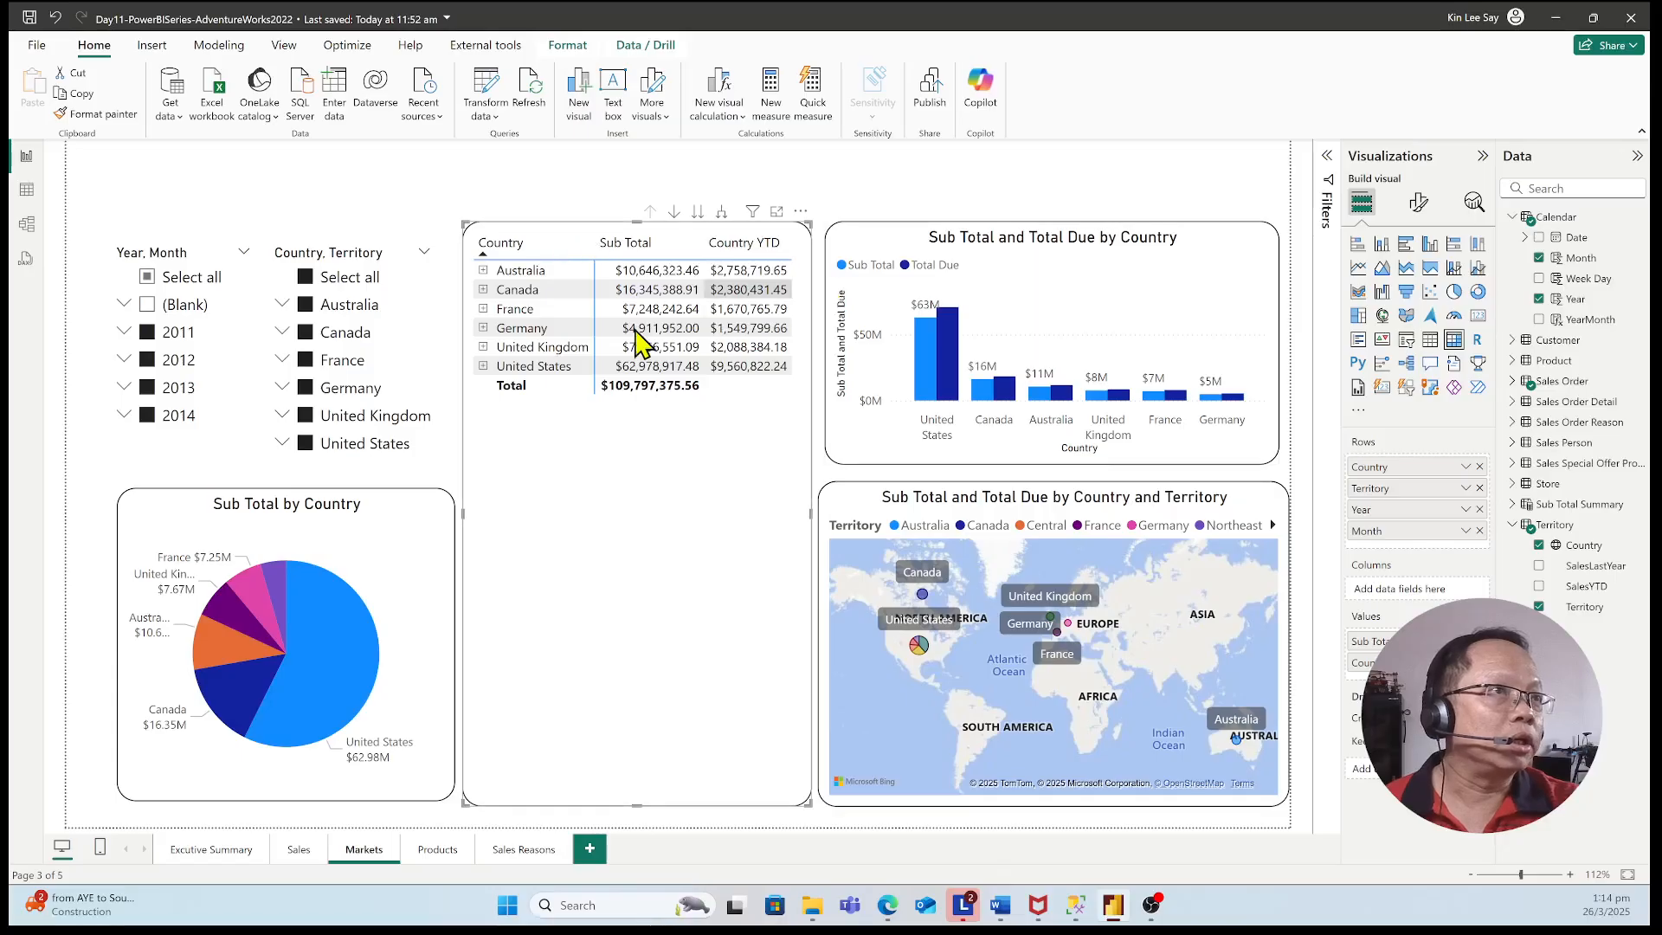
Drill Australia down to its 2012 months in the matrix, inspect the month 12 Country YTD value, and collapse the Australia rows
{"action": "left_click", "coordinate": [485, 271]}
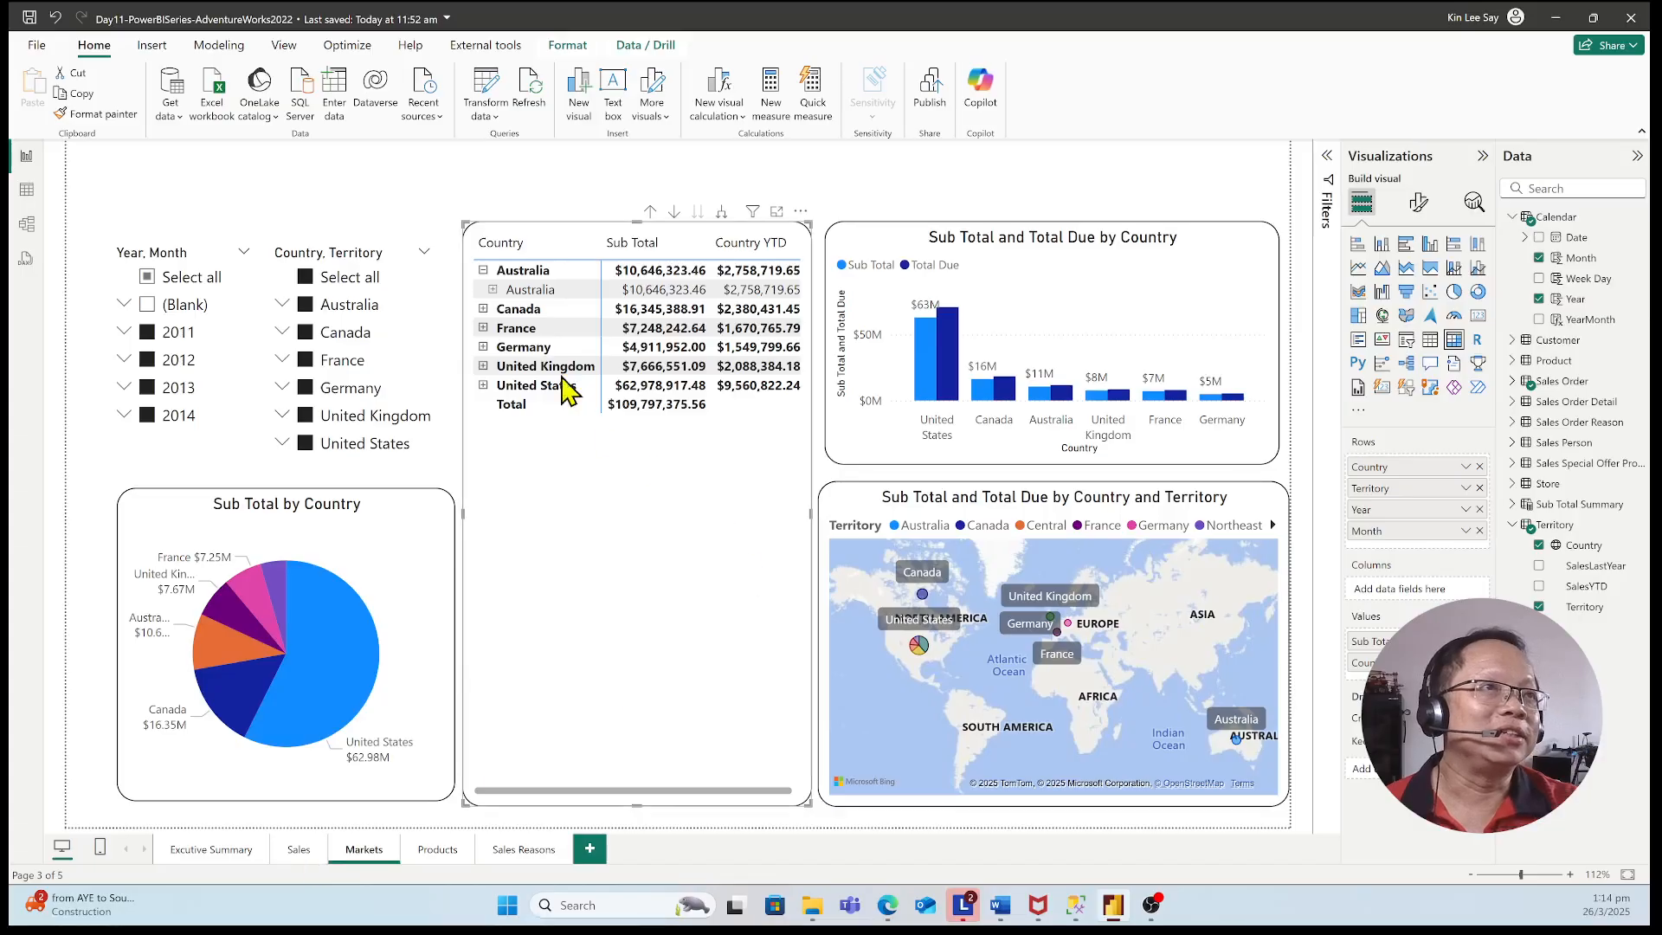
{"action": "left_click", "coordinate": [493, 290]}
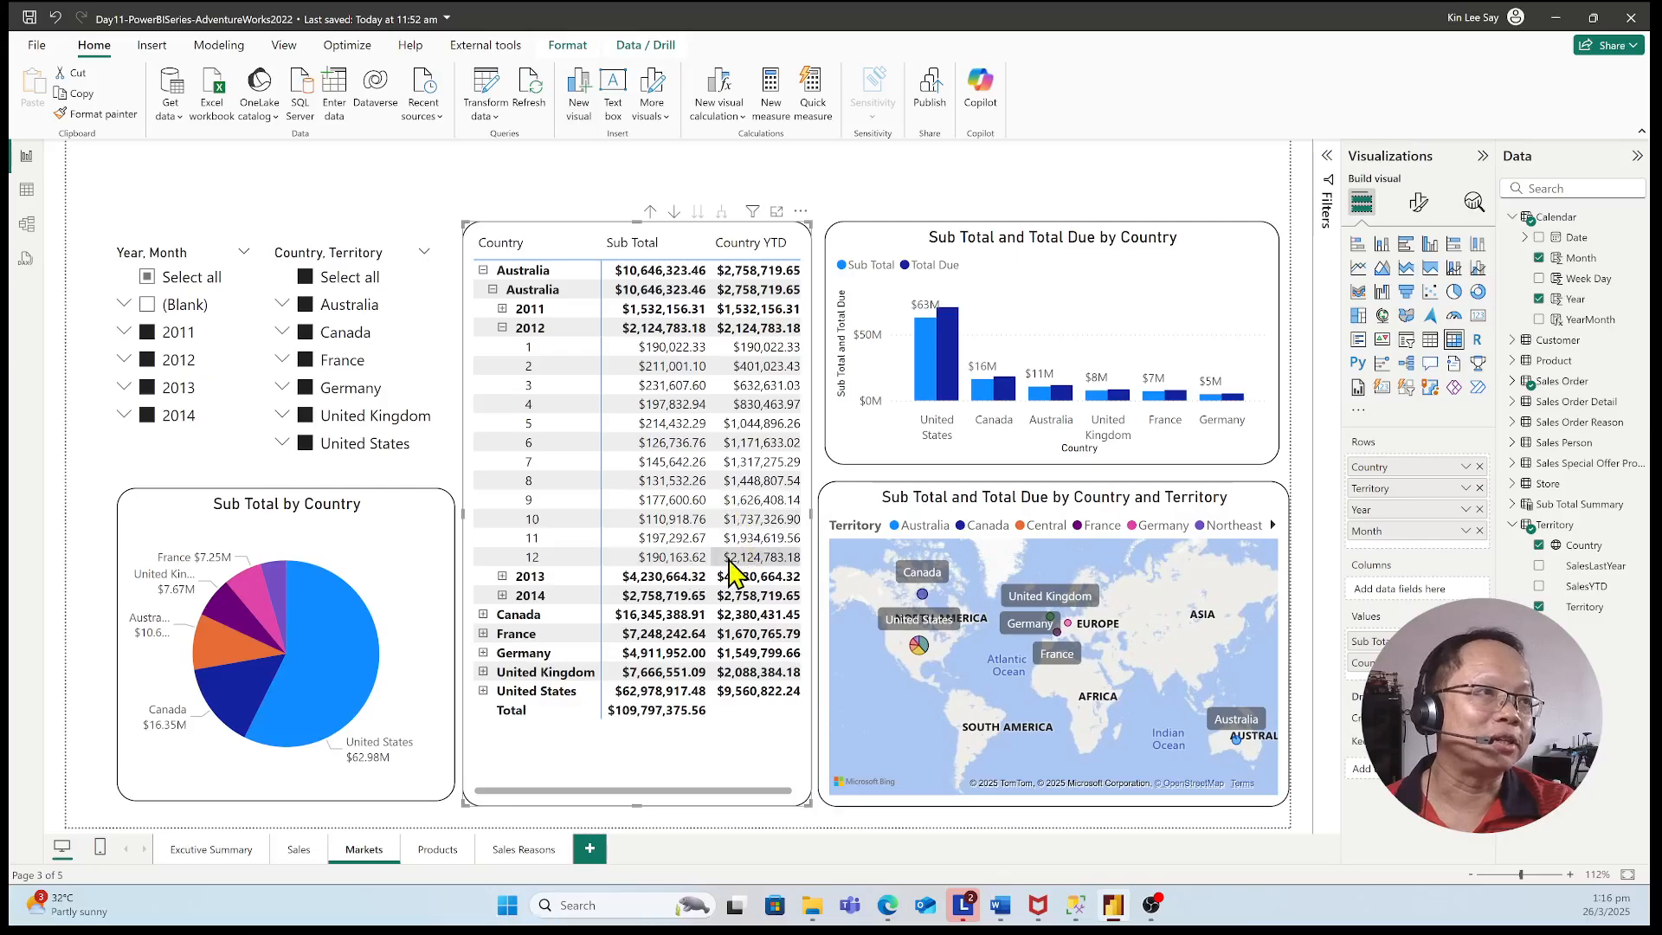
{"action": "left_click", "coordinate": [773, 563]}
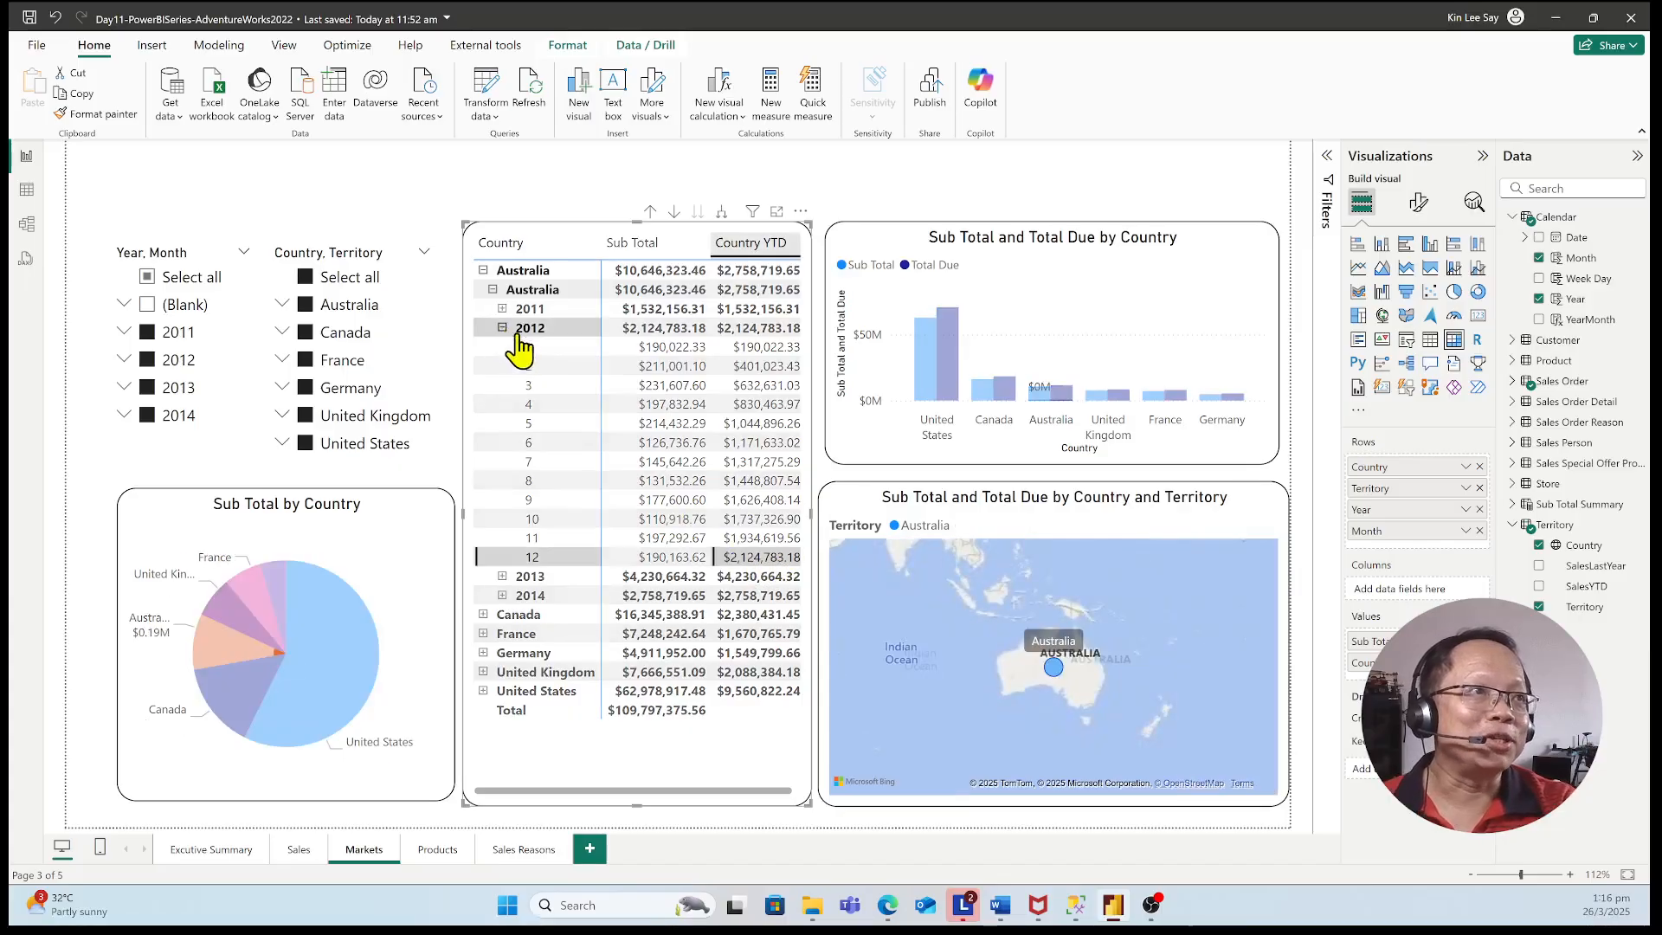
{"action": "left_click", "coordinate": [502, 327]}
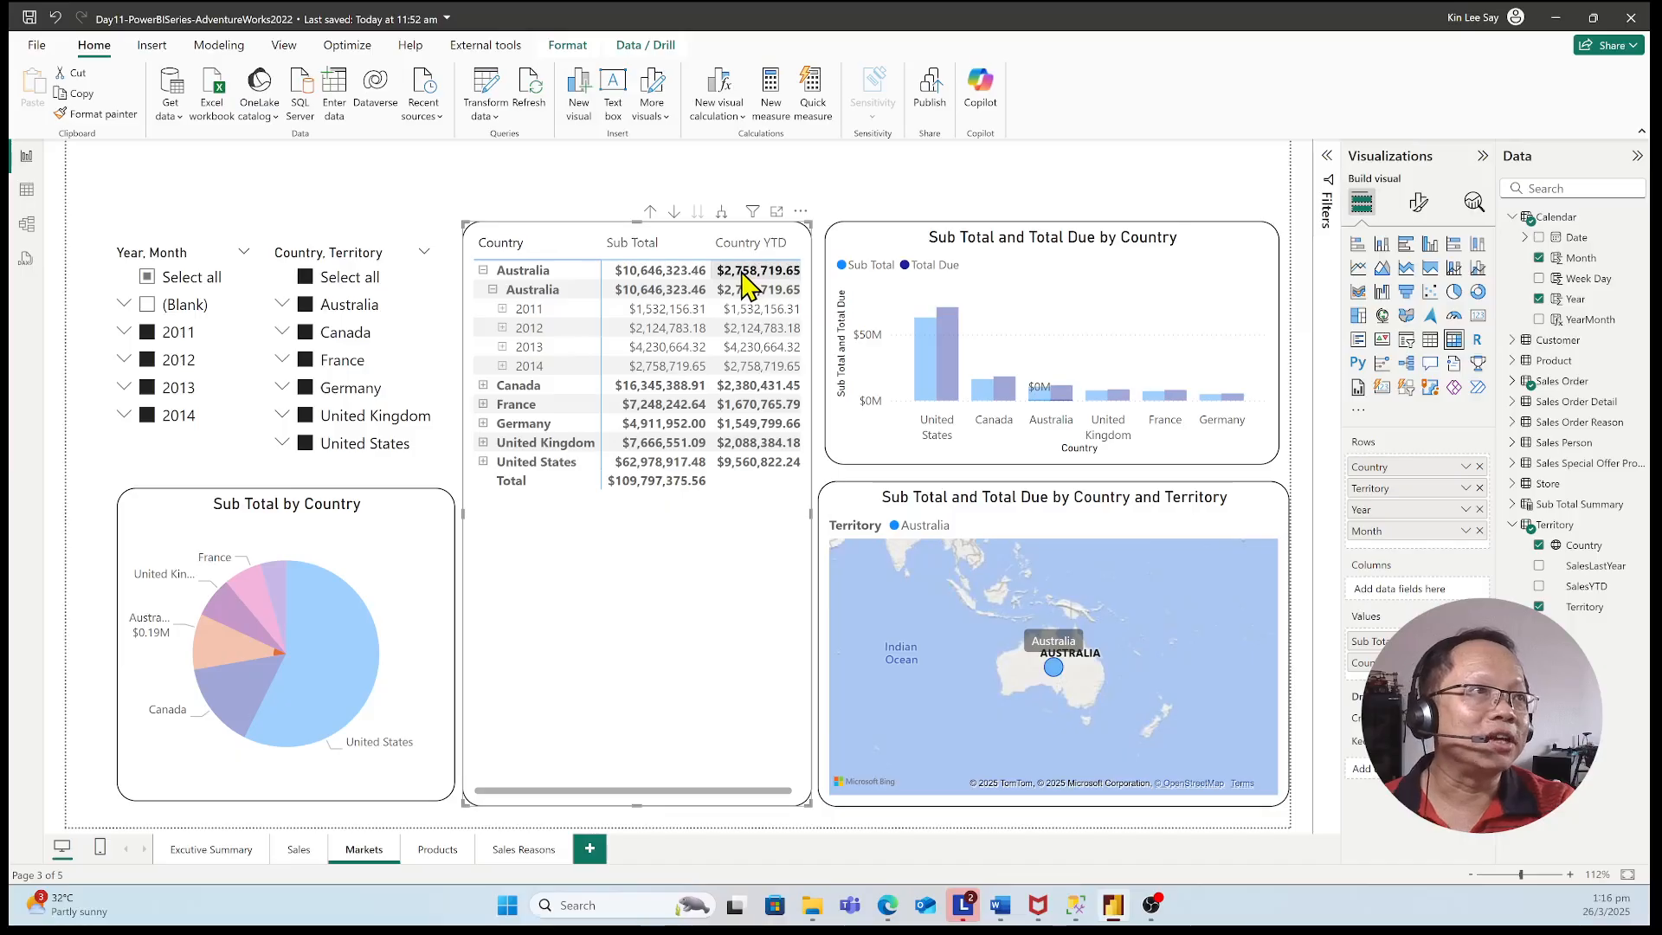
{"action": "left_click", "coordinate": [493, 290]}
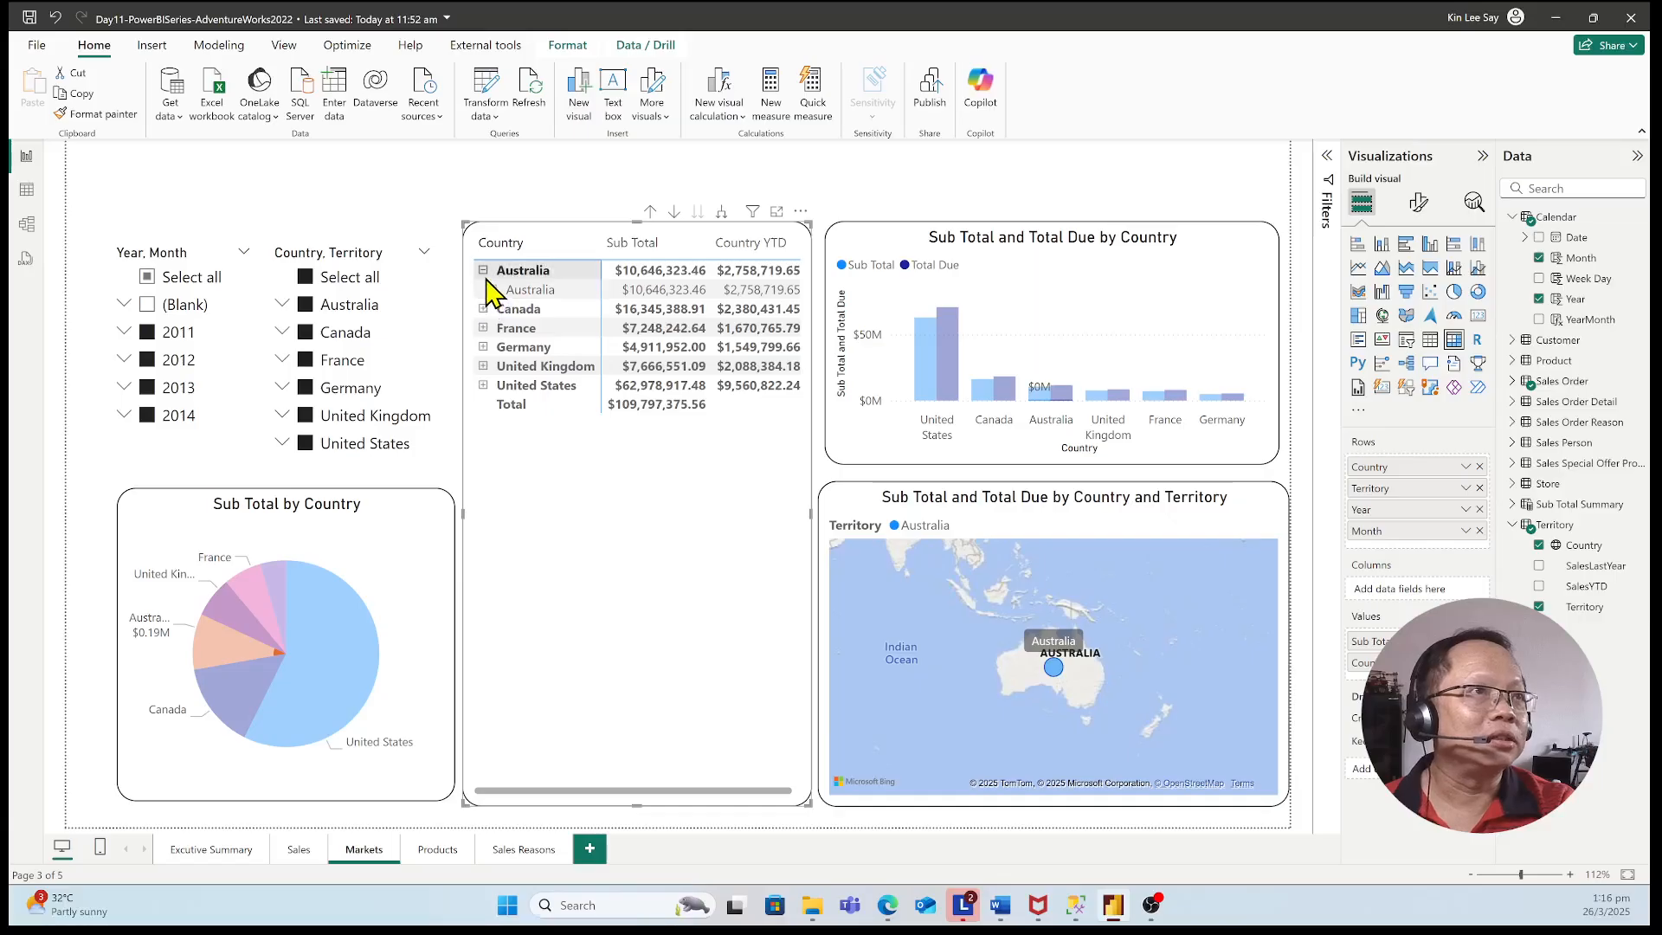
{"action": "left_click", "coordinate": [483, 271]}
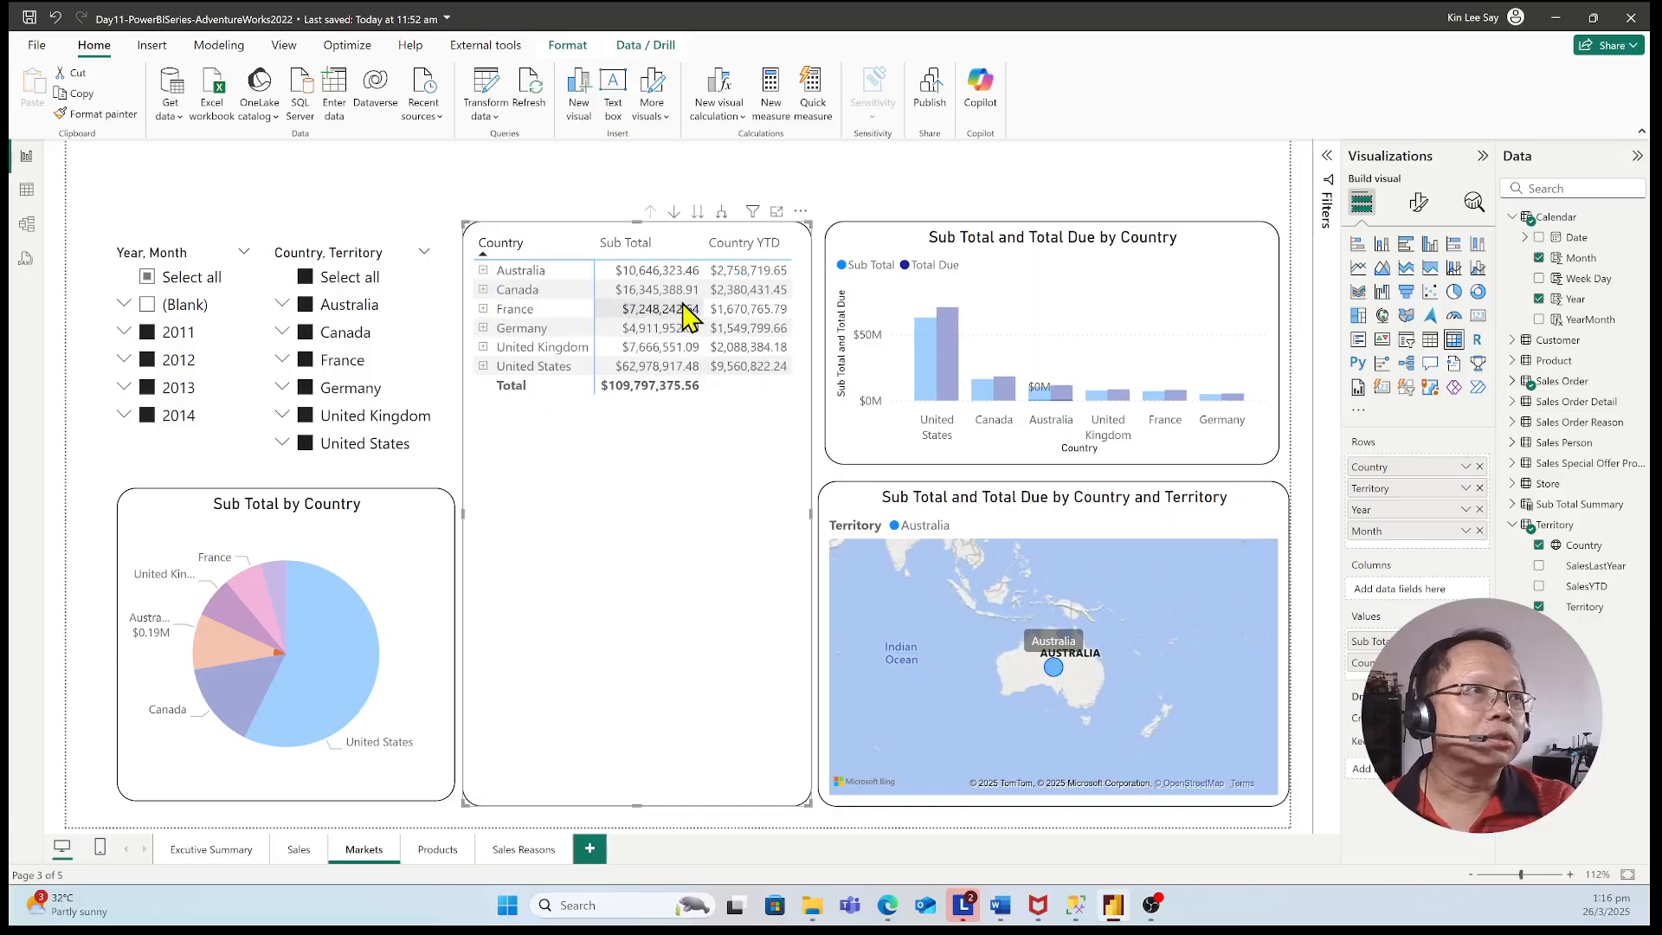
Drill Germany down to its 2012 months in the matrix to compare Sub Total with Country YTD, and collapse the Germany rows
{"action": "left_click", "coordinate": [483, 329]}
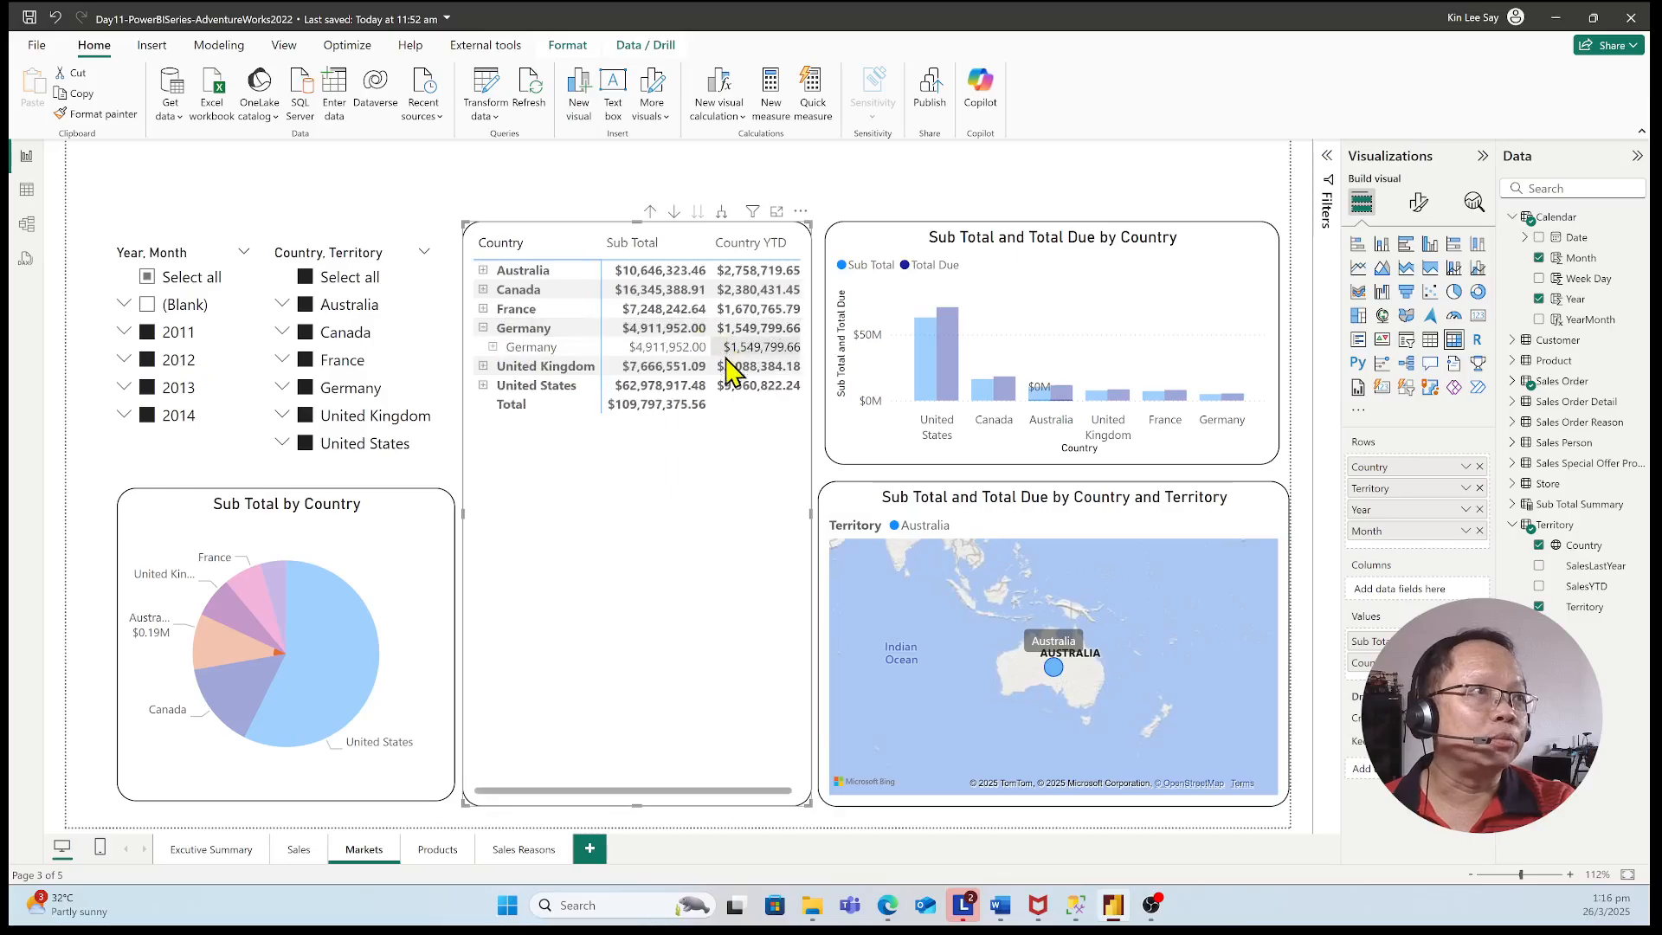
{"action": "left_click", "coordinate": [493, 347]}
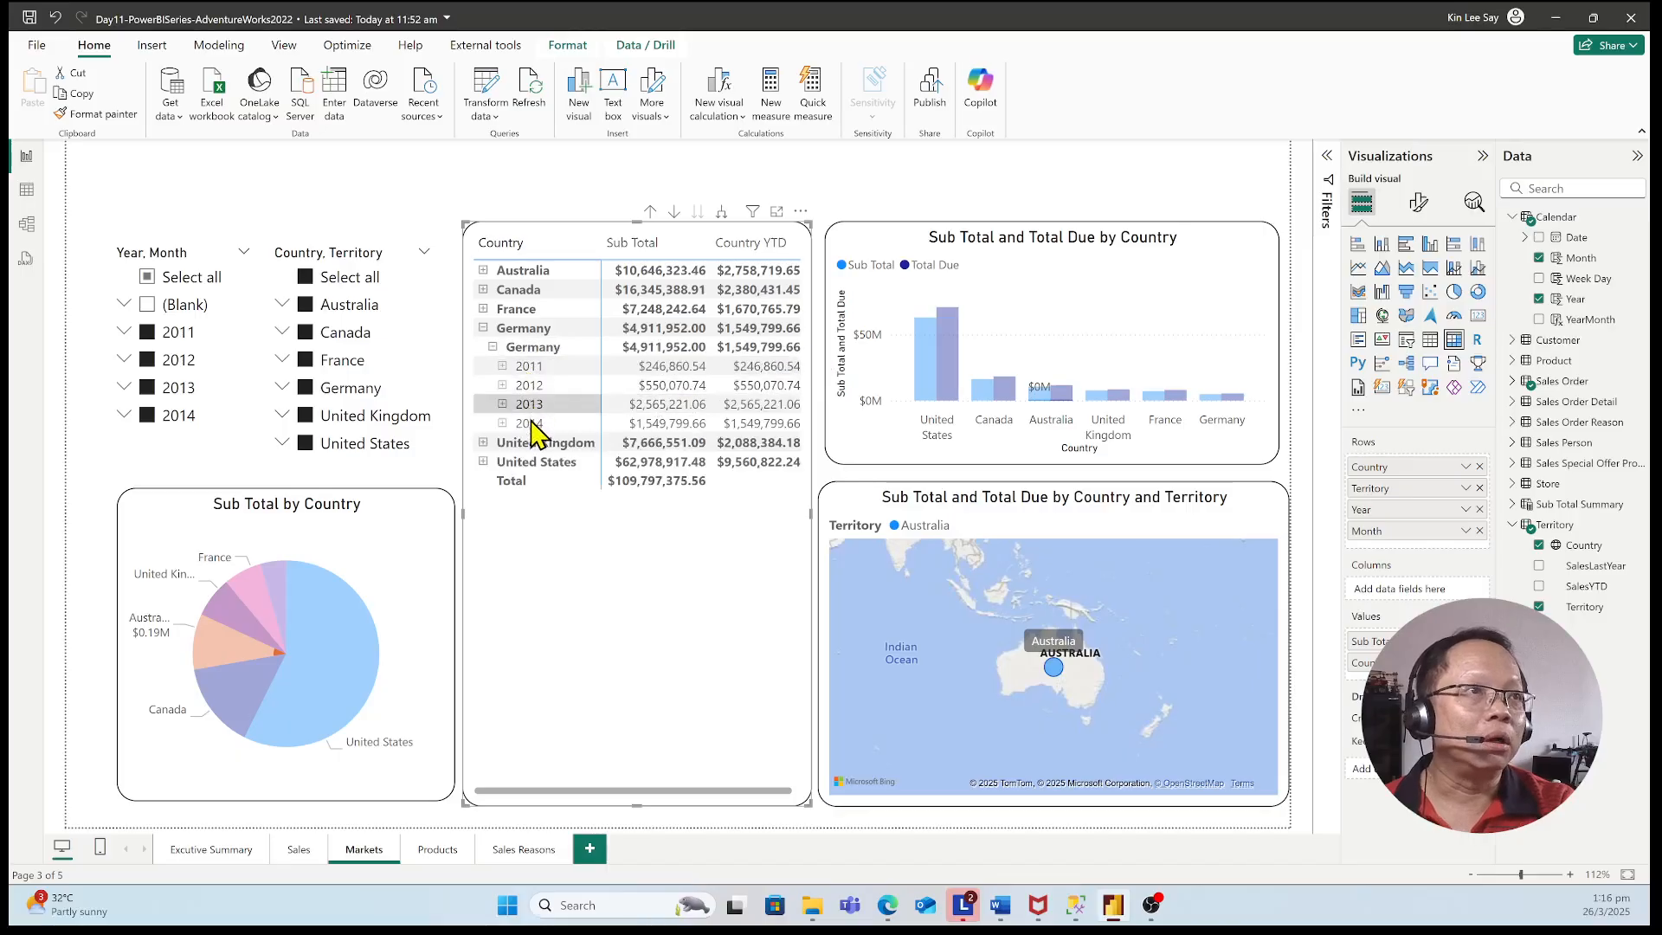
{"action": "left_click", "coordinate": [502, 386]}
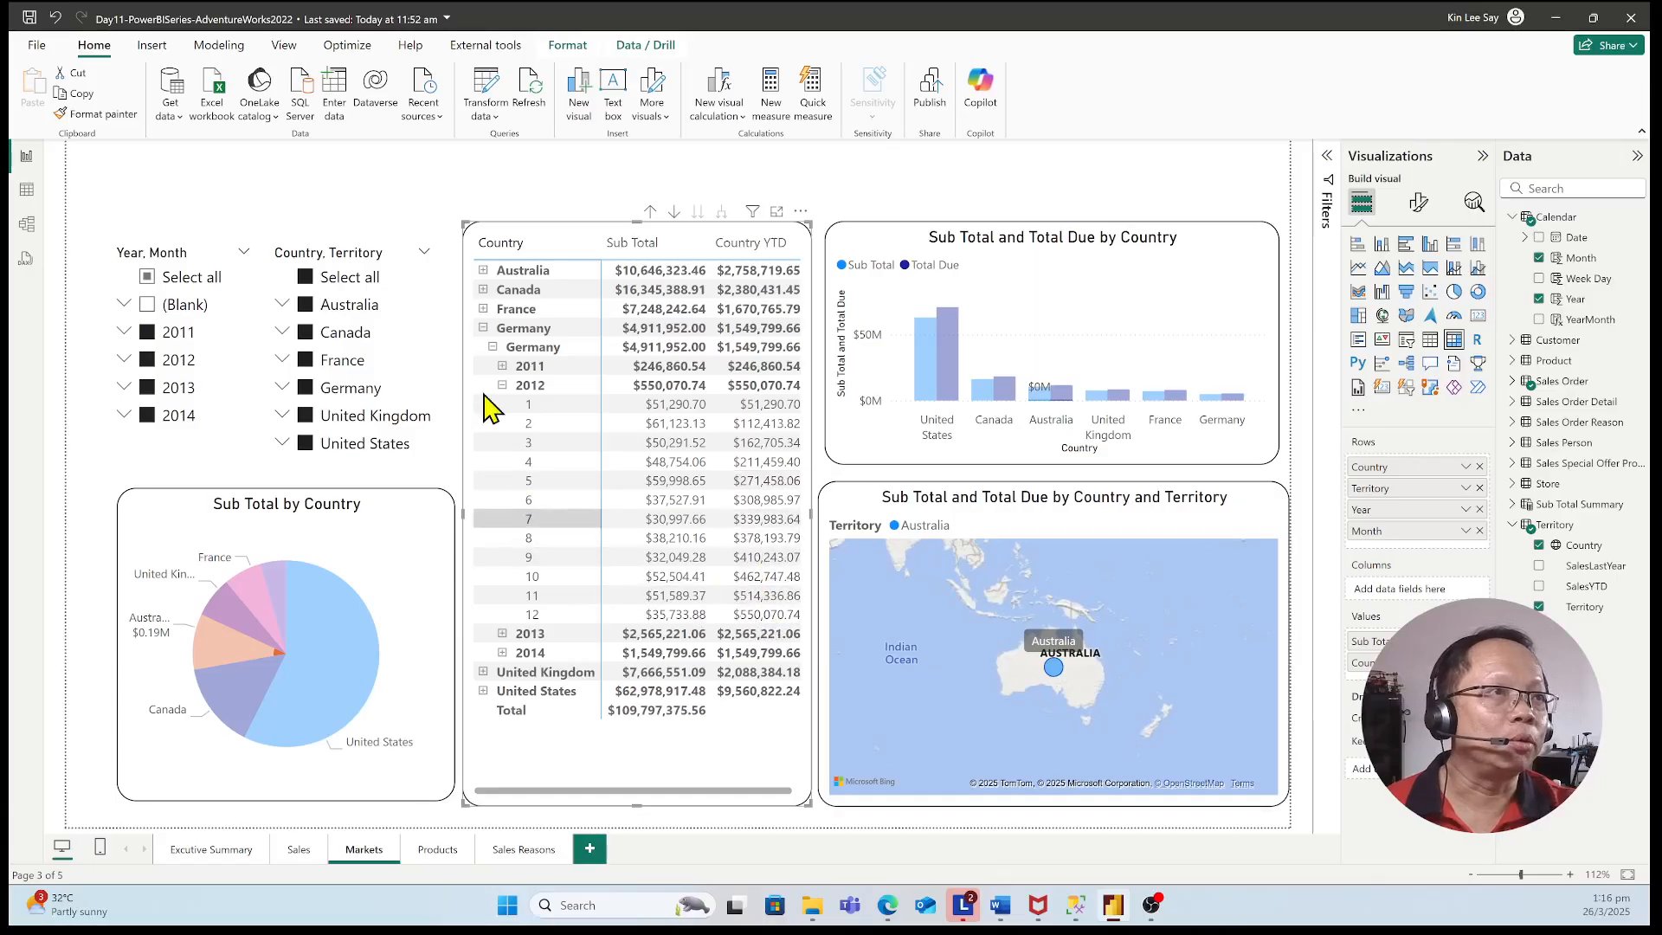
{"action": "left_click", "coordinate": [501, 385]}
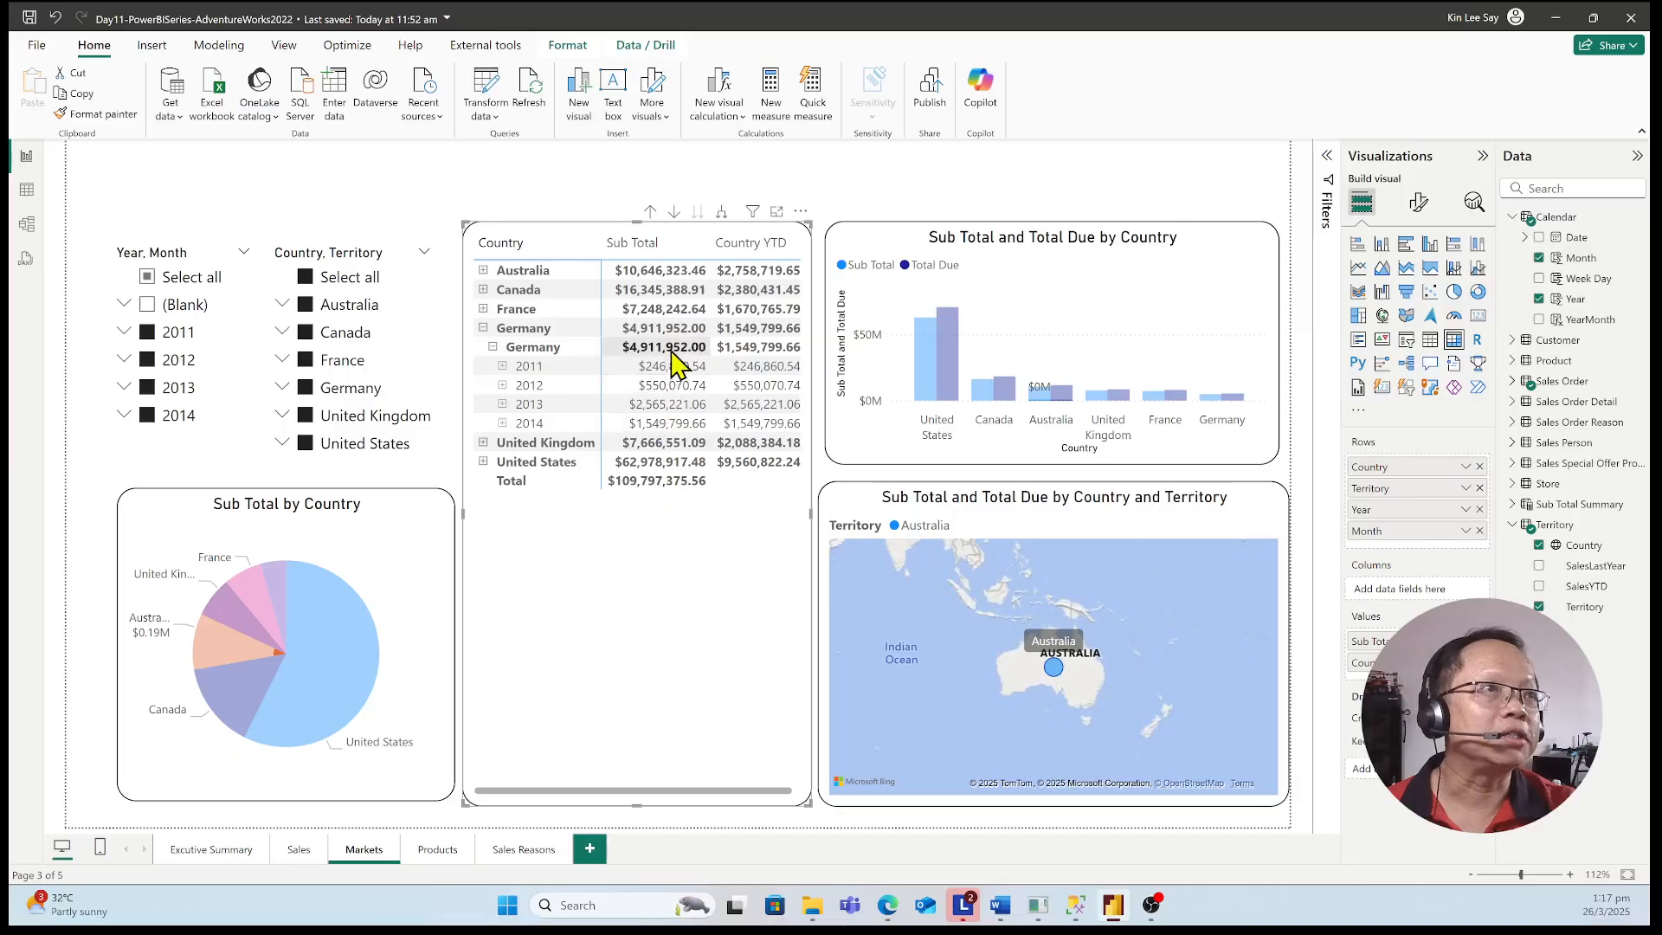
{"action": "left_click", "coordinate": [490, 347]}
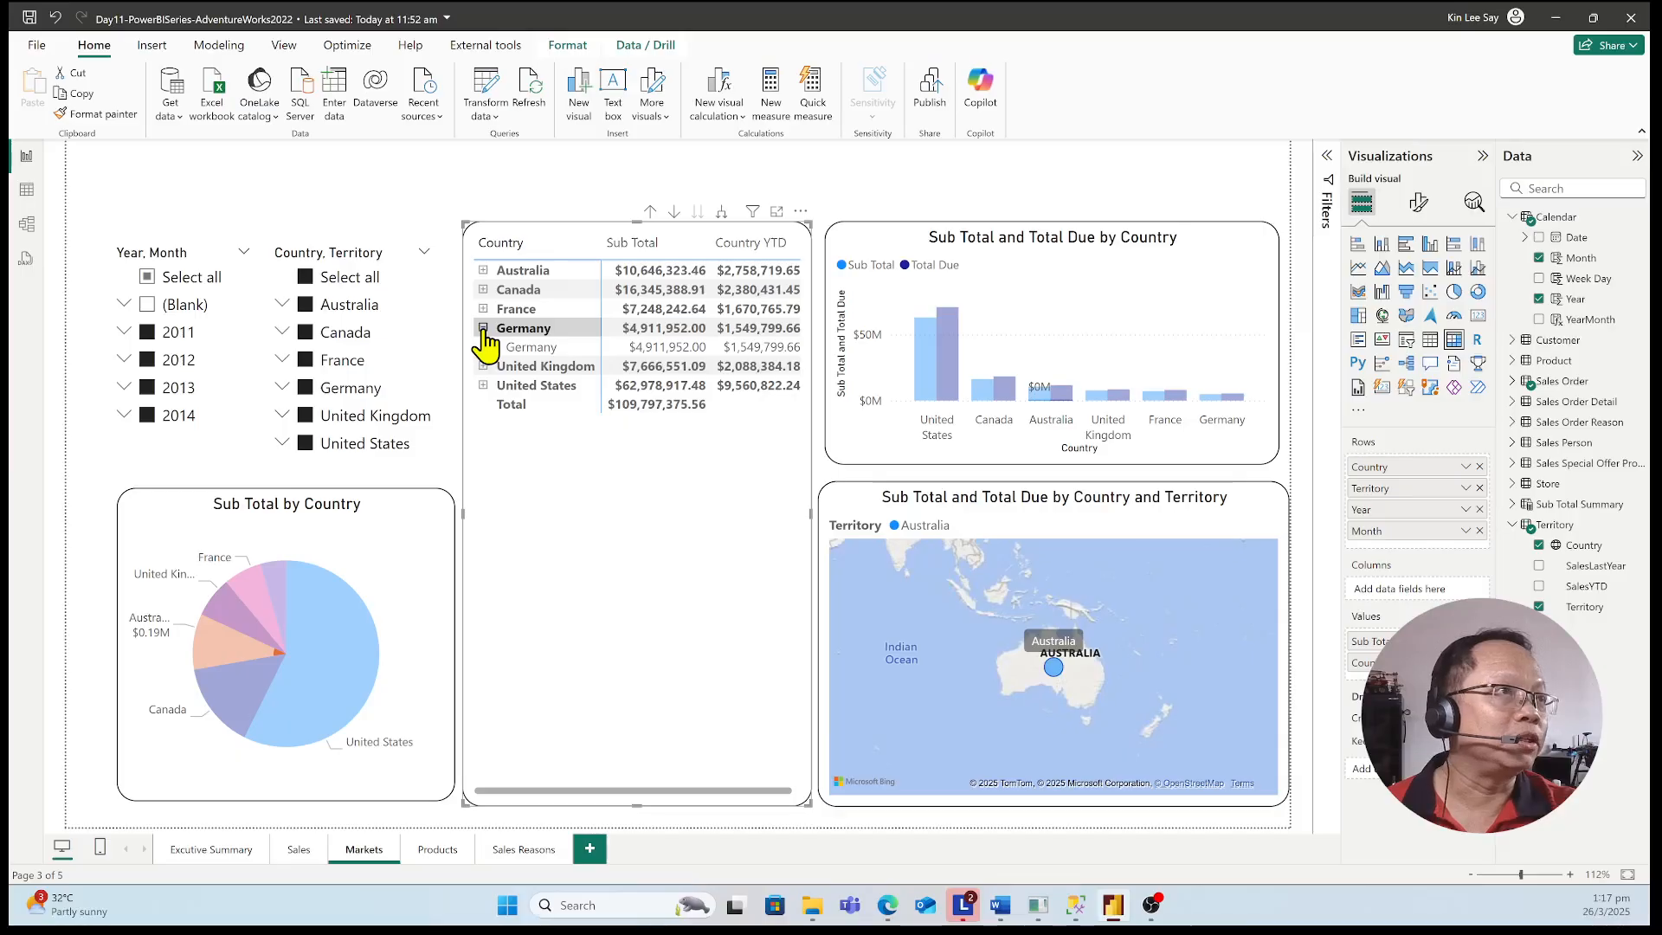
{"action": "left_click", "coordinate": [483, 329]}
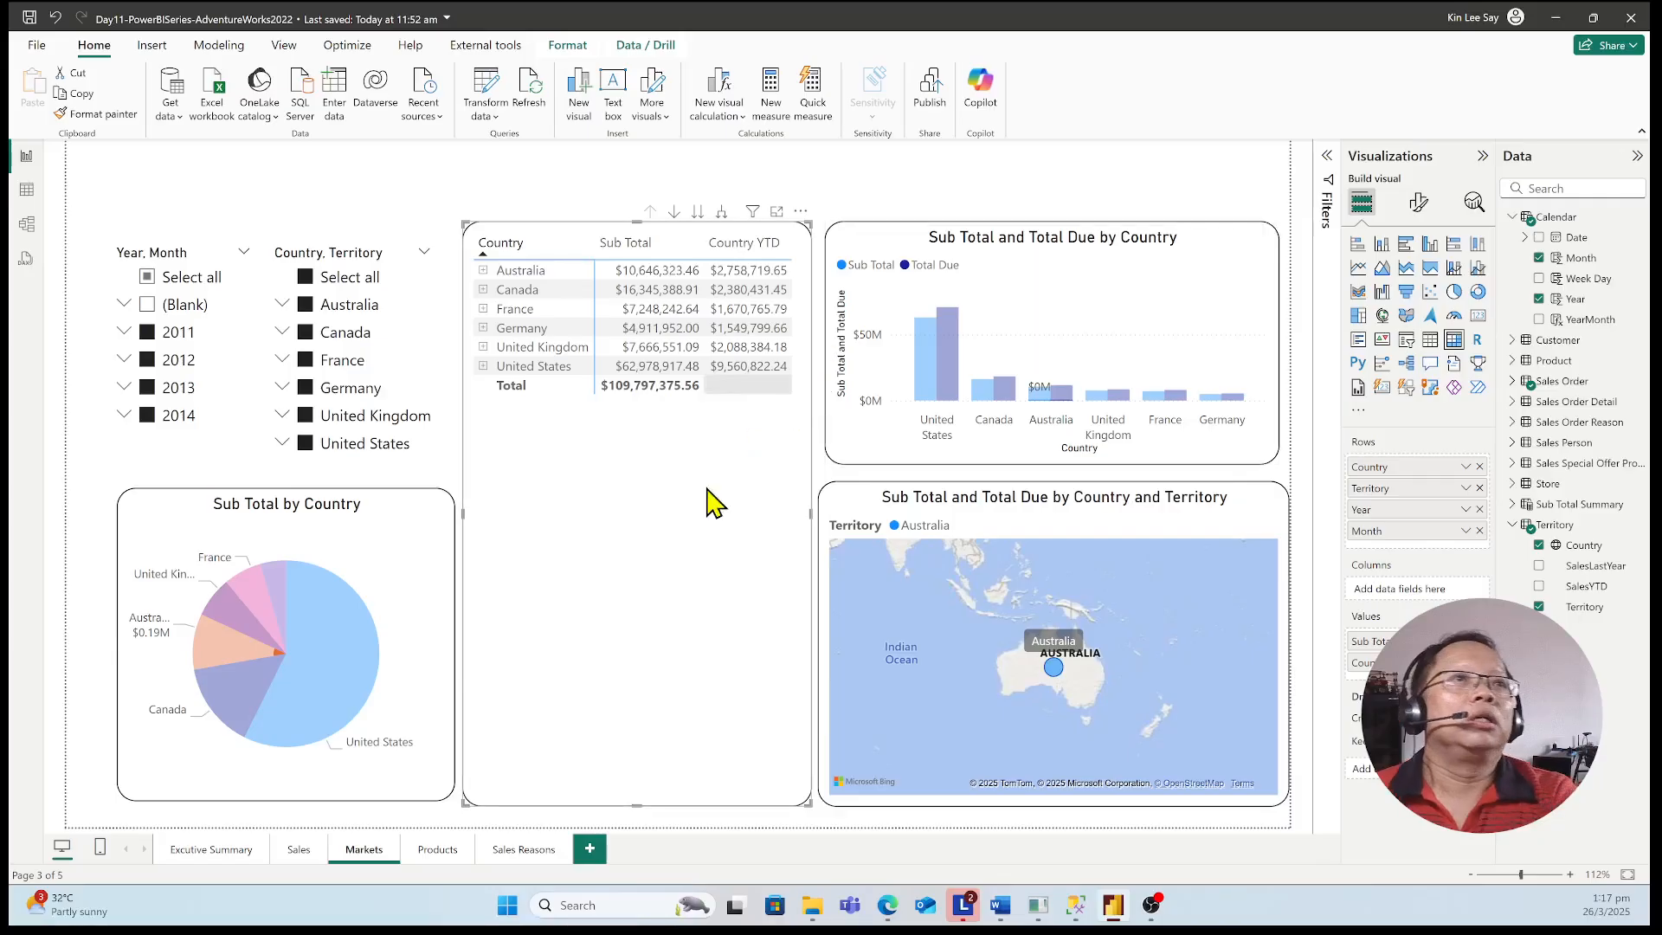
Nudge the matrix slightly toward the column chart and replace the Australia cross-highlighting by selecting the matrix's Country YTD column
{"action": "left_click_drag", "start_coordinate": [752, 487], "coordinate": [758, 487]}
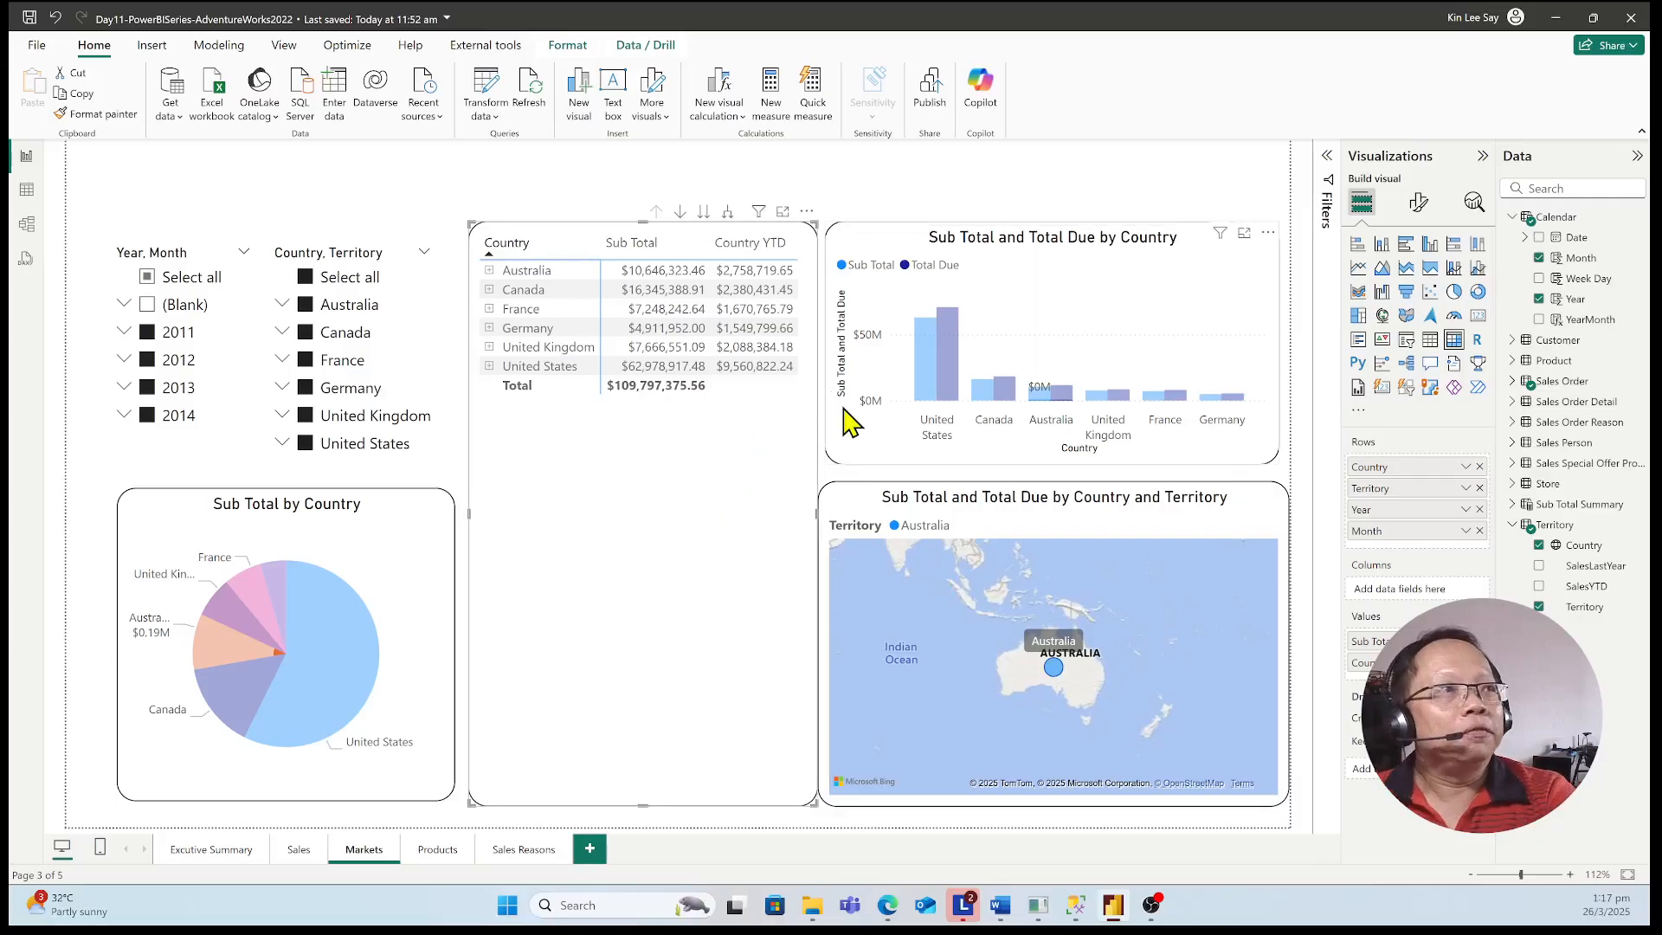
{"action": "left_click", "coordinate": [898, 449]}
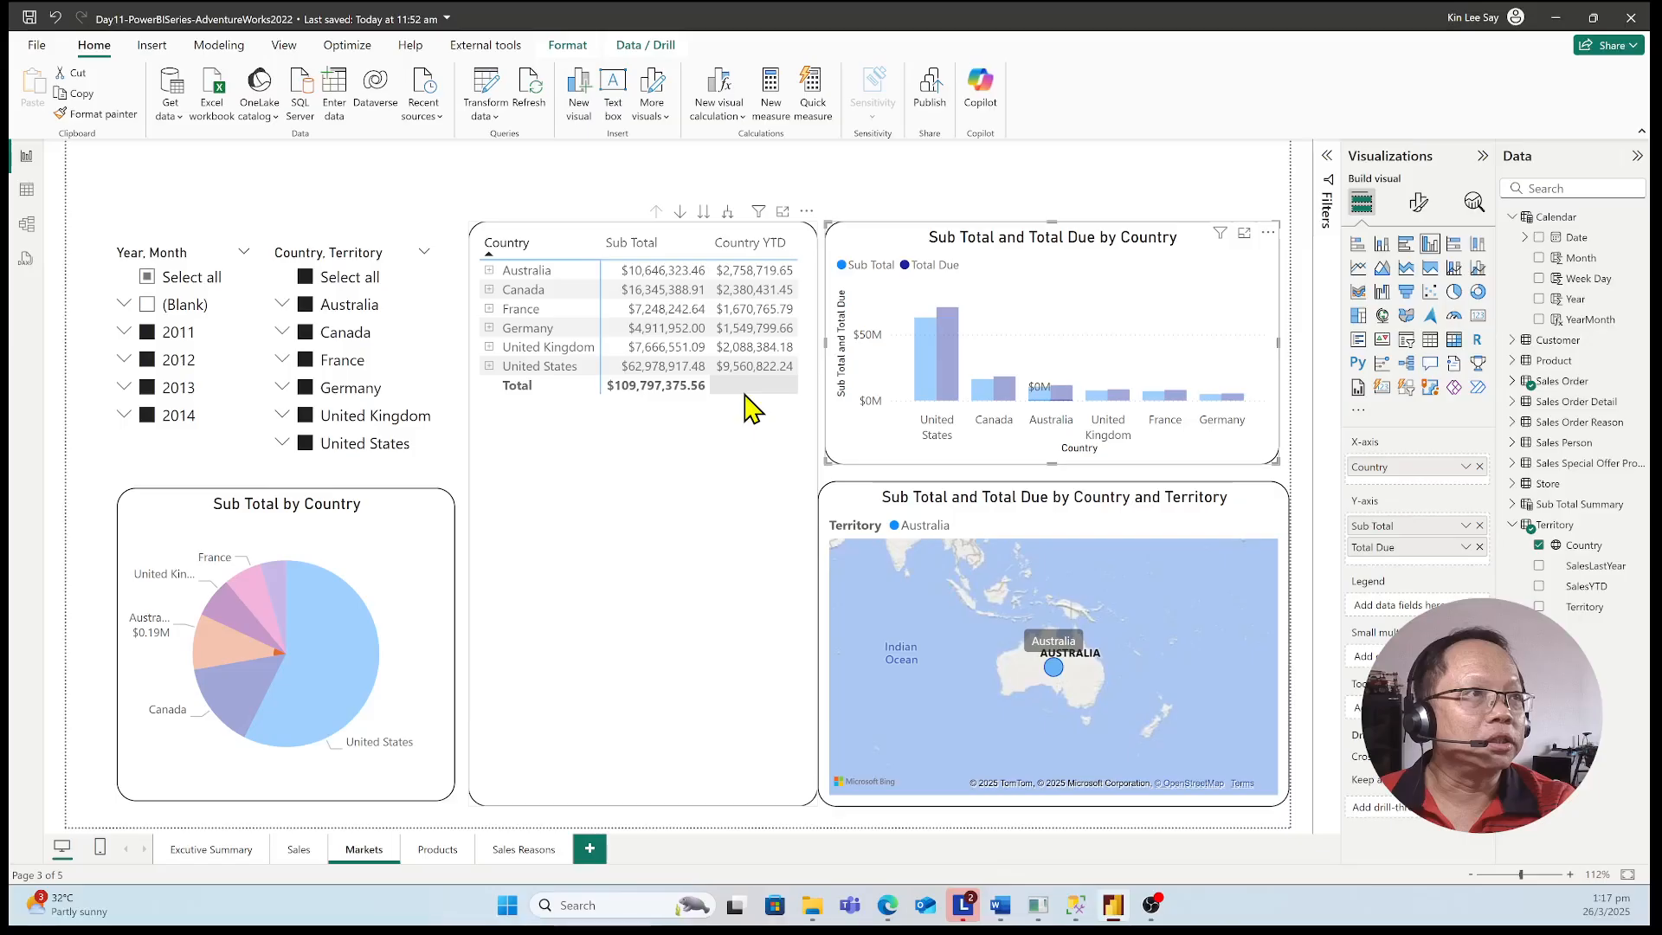
{"action": "left_click", "coordinate": [704, 426]}
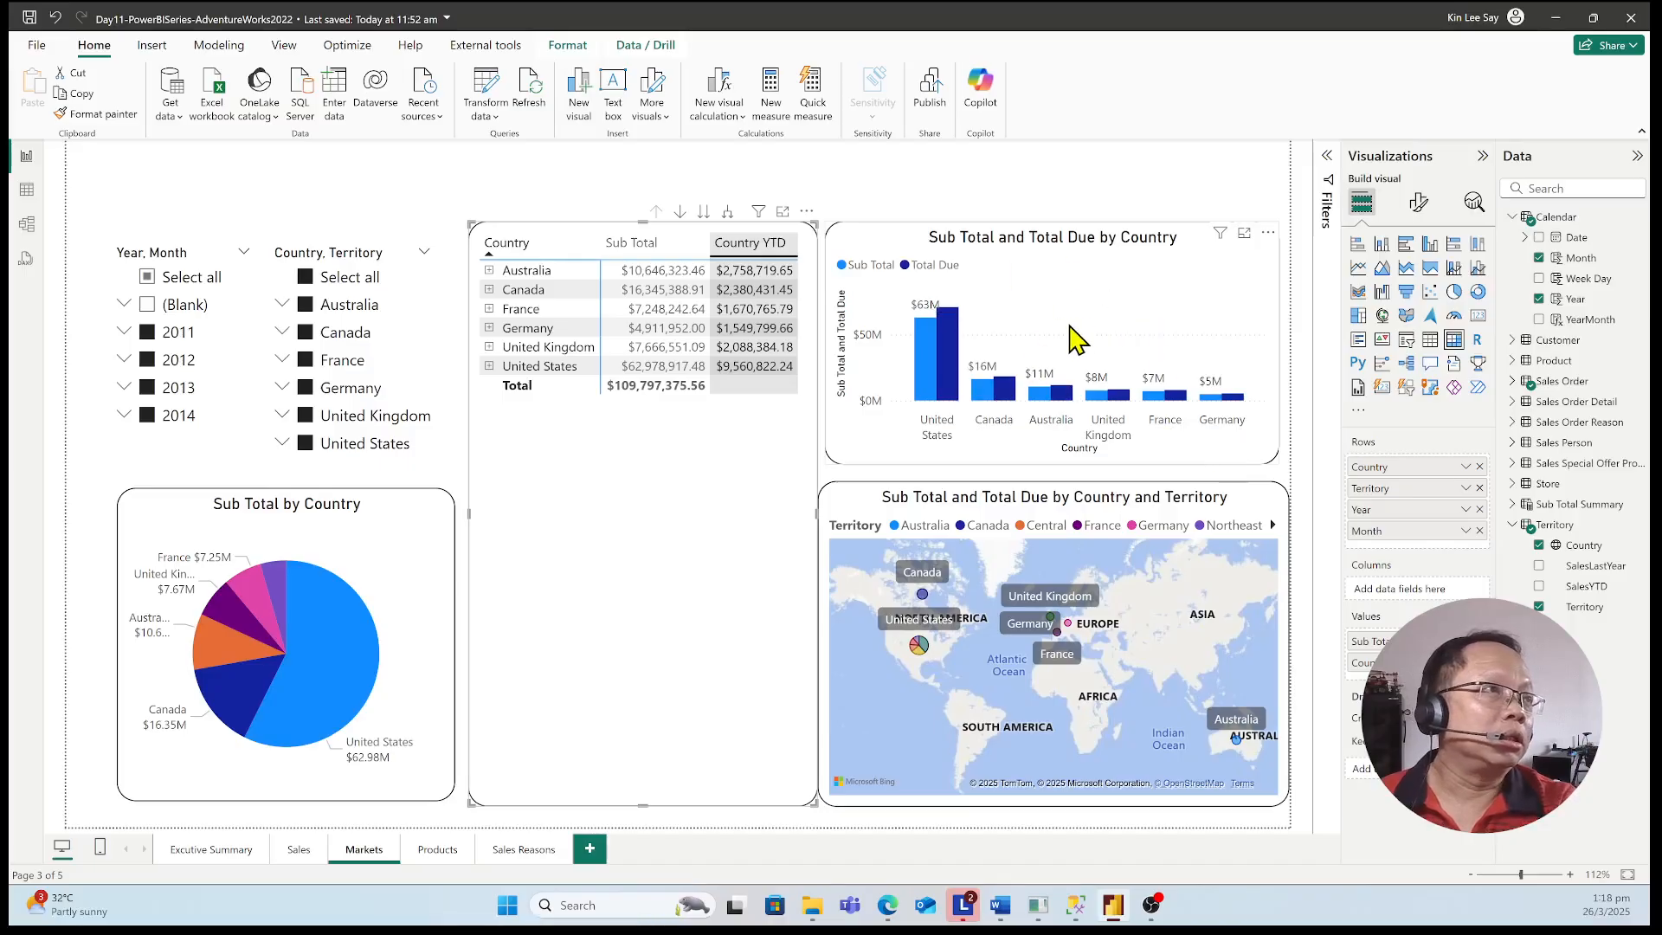
Review the Markets page's column and pie charts, look at the Sales page, and return to Markets
{"action": "left_click", "coordinate": [1155, 323]}
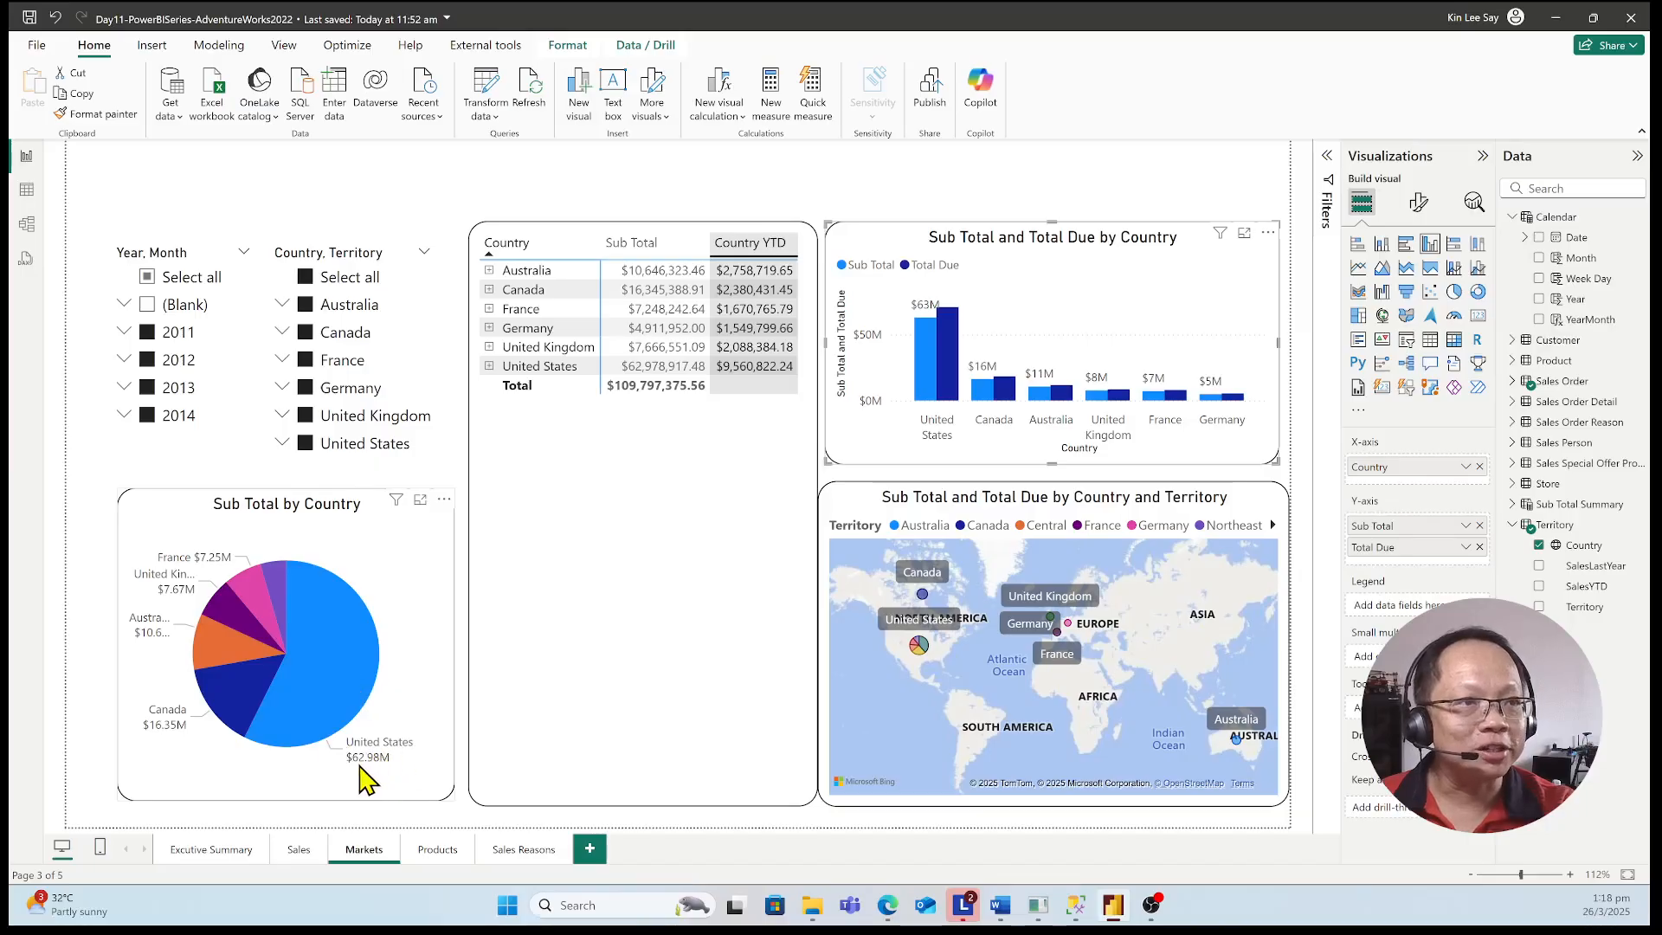
{"action": "mouse_move", "coordinate": [359, 777]}
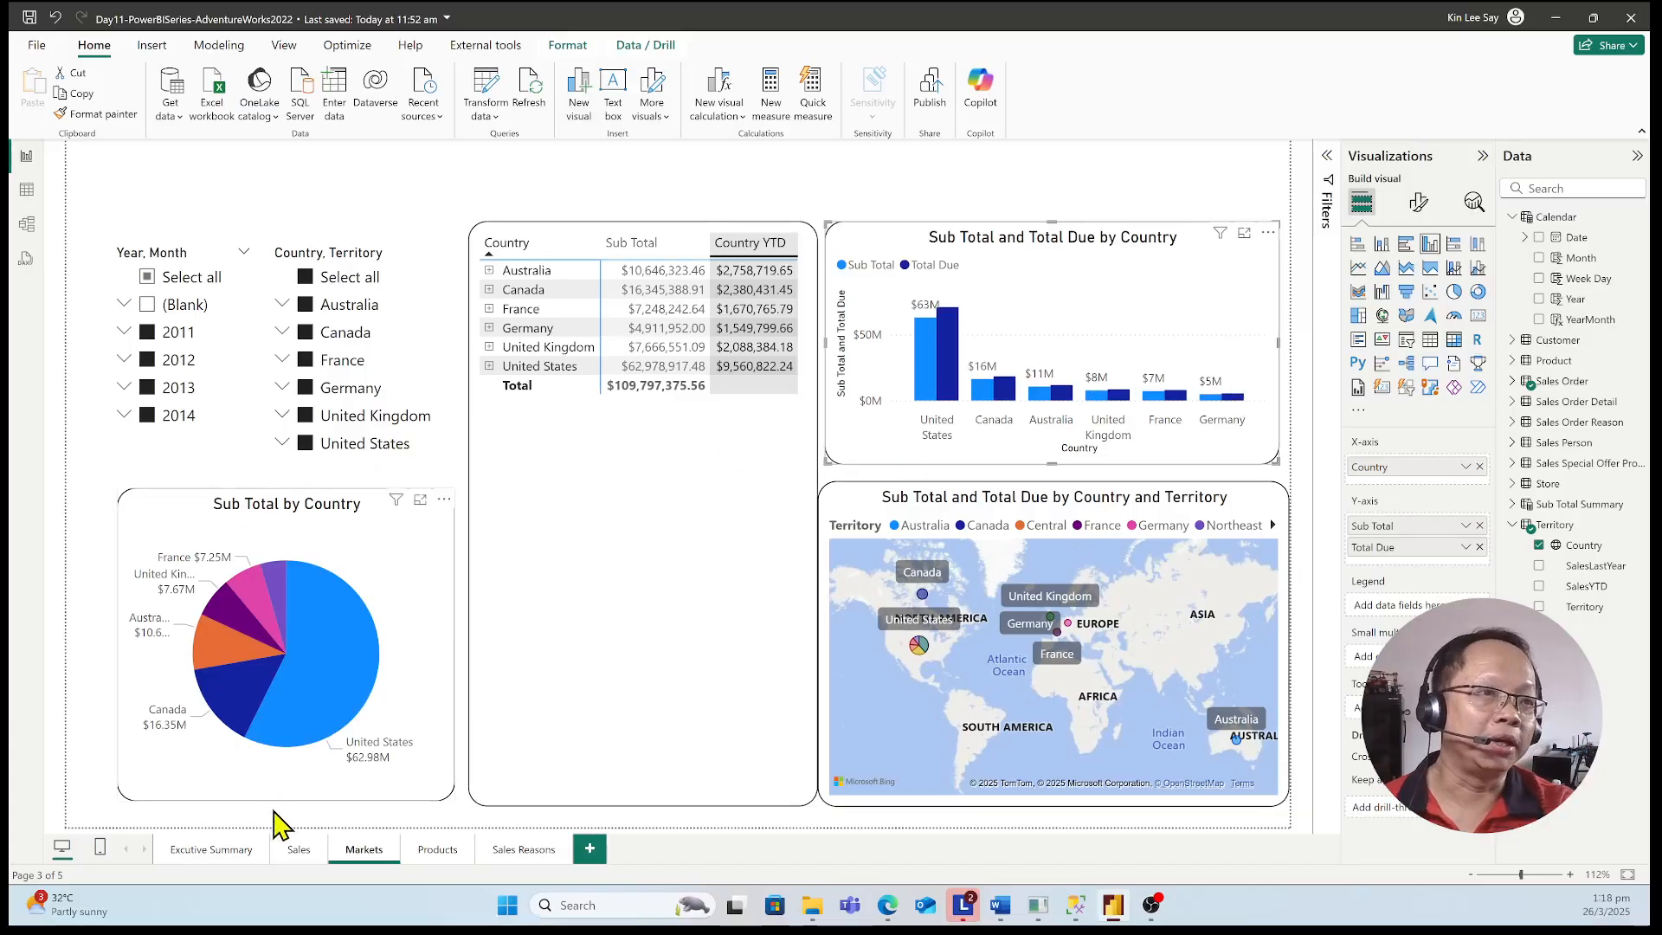
{"action": "left_click", "coordinate": [299, 857]}
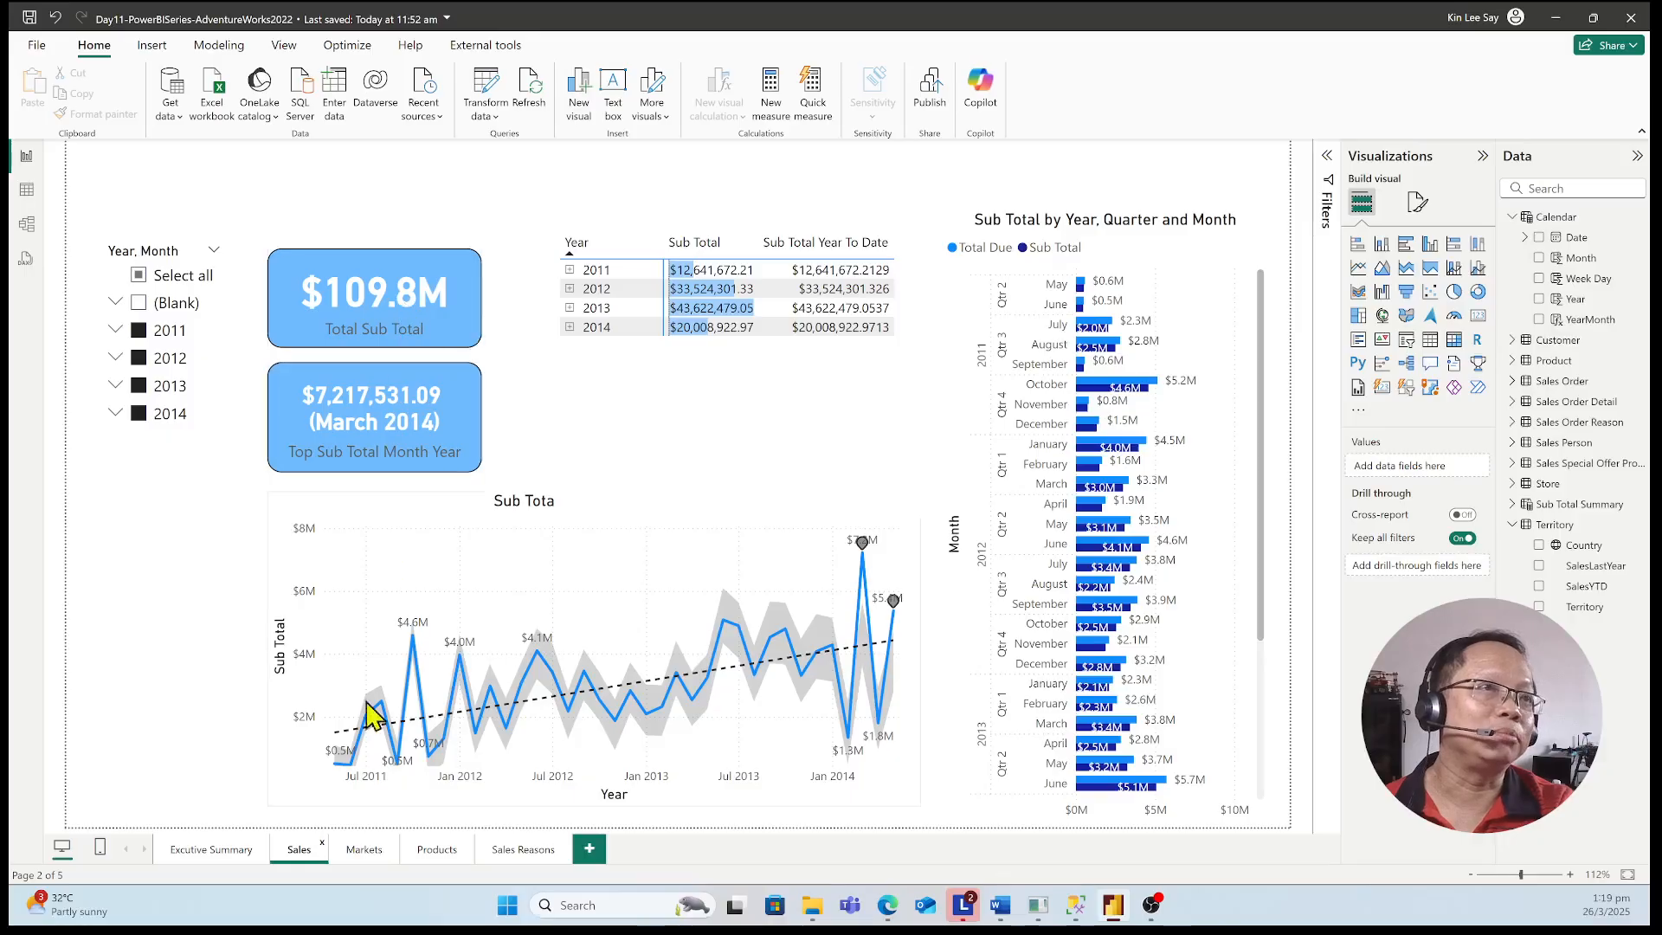
{"action": "left_click", "coordinate": [365, 849]}
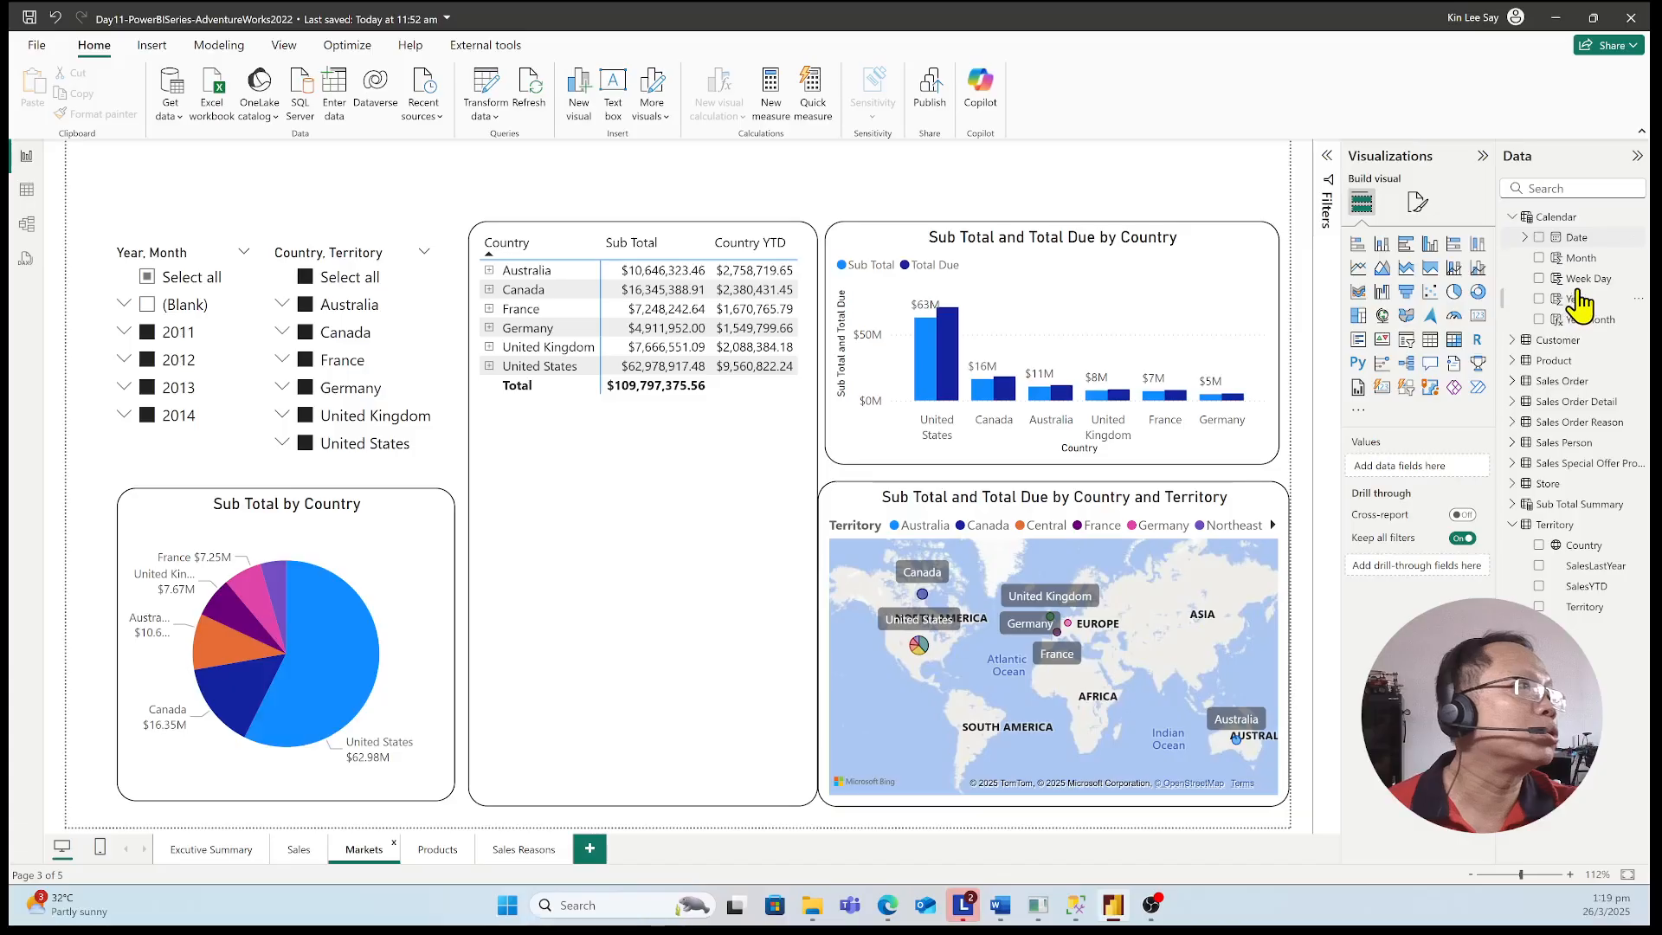
Collapse the Calendar fields and expand the Sales Order table, and glance at the data model before returning to the report
{"action": "left_click", "coordinate": [1521, 221]}
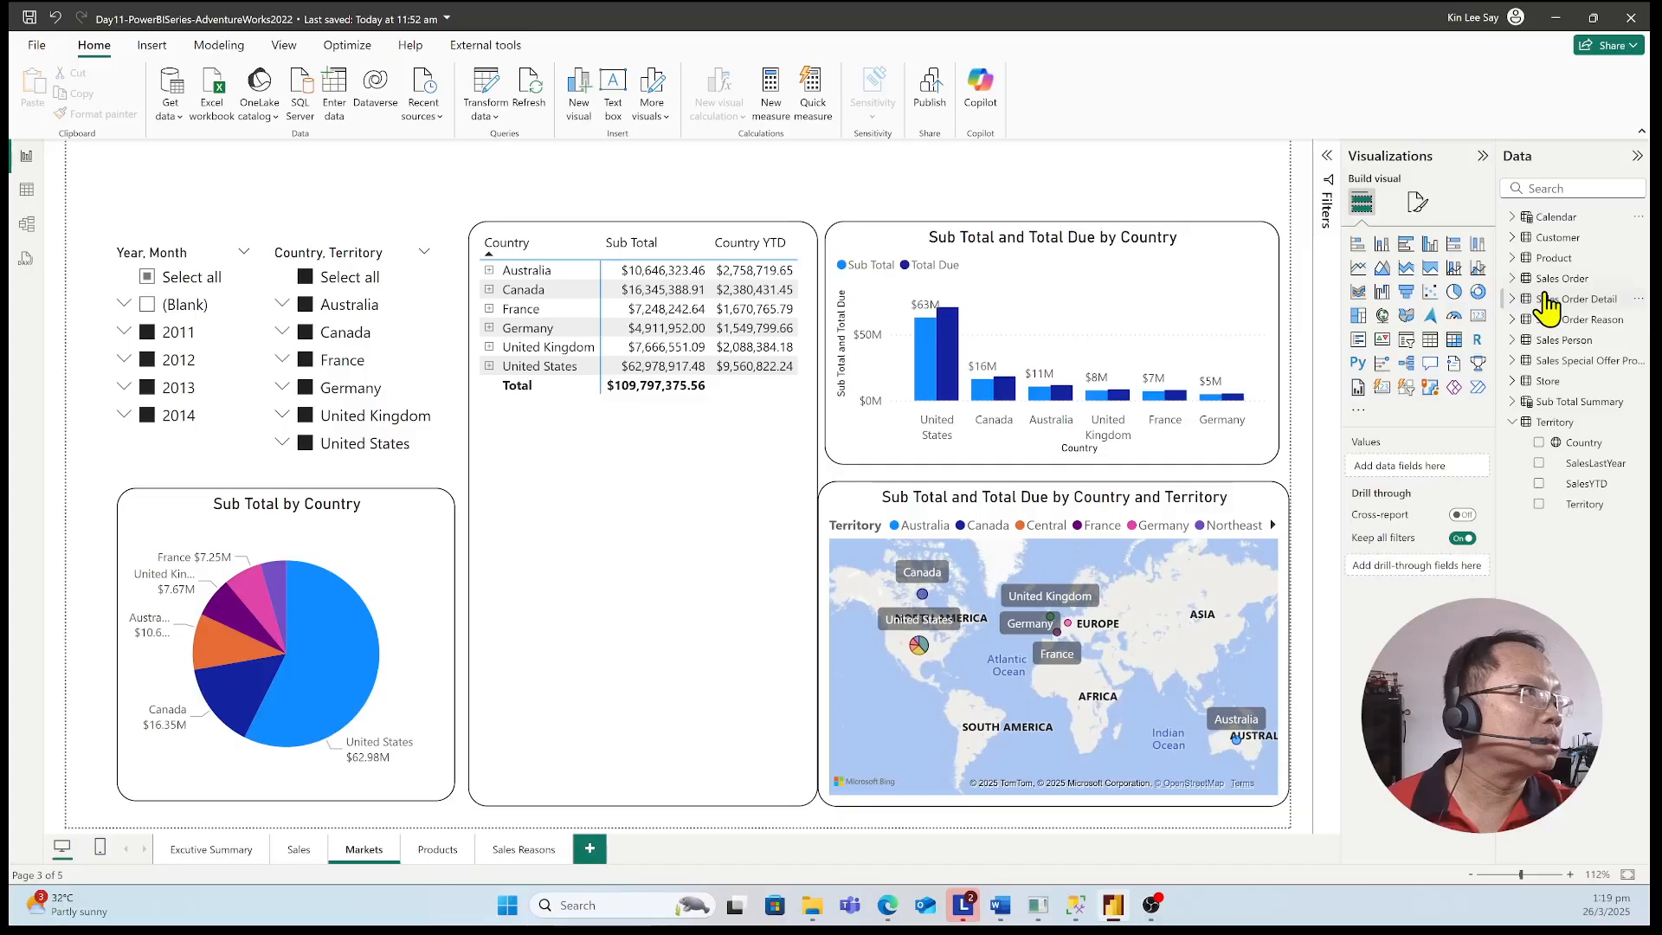
{"action": "left_click", "coordinate": [1514, 278]}
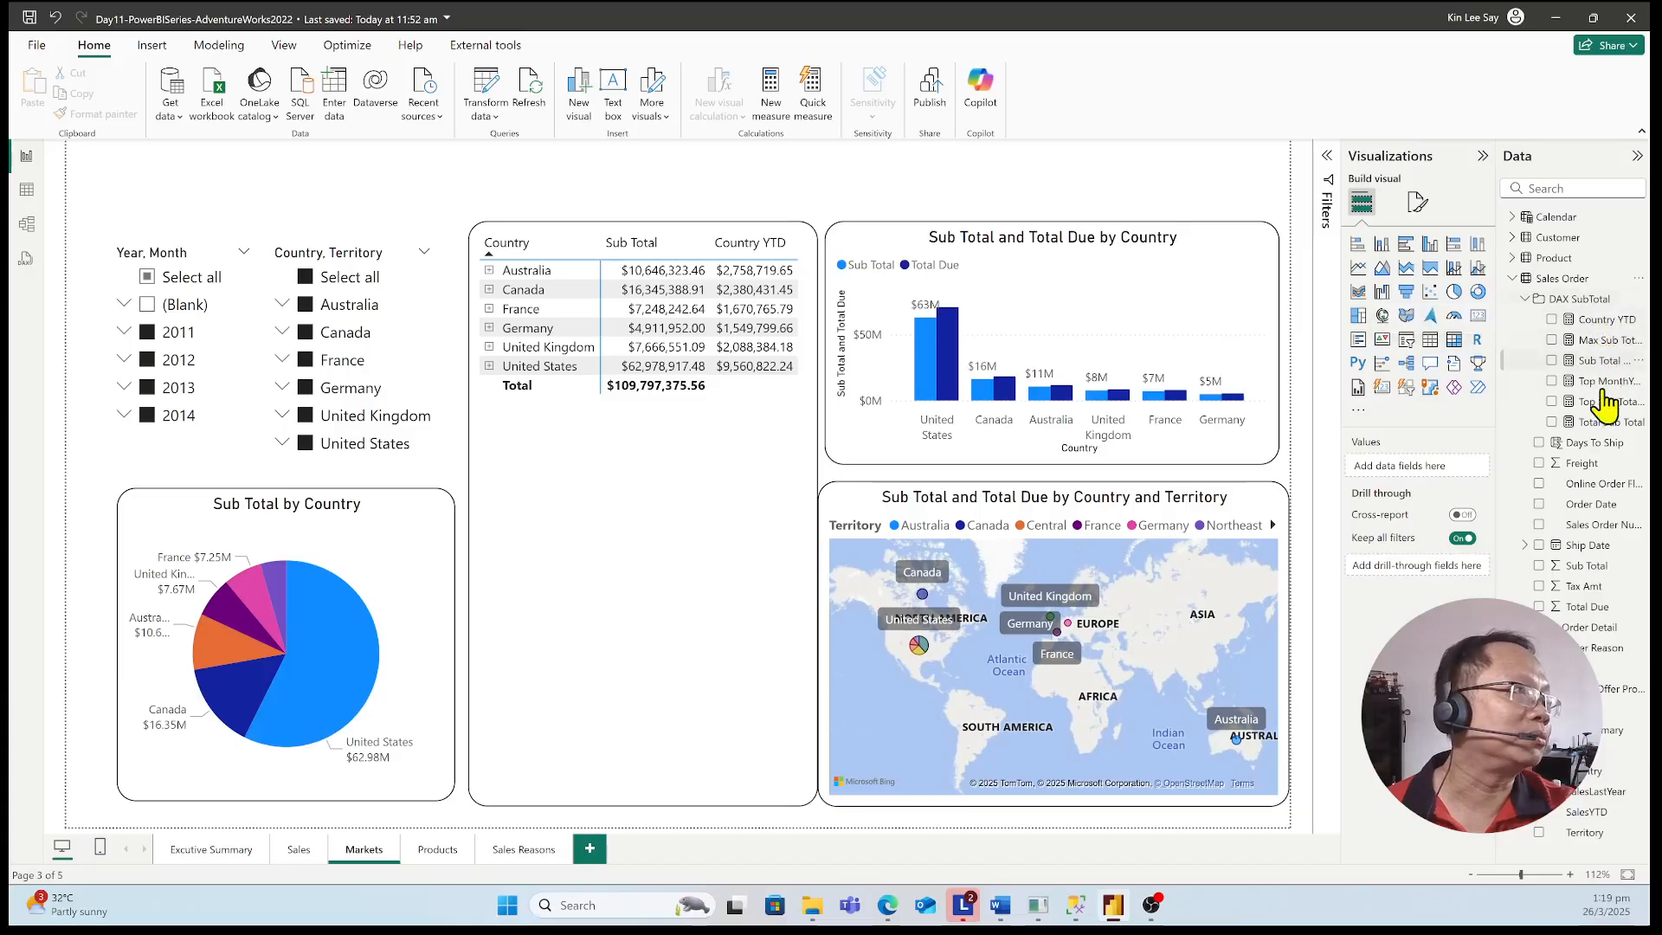
{"action": "left_click", "coordinate": [29, 227]}
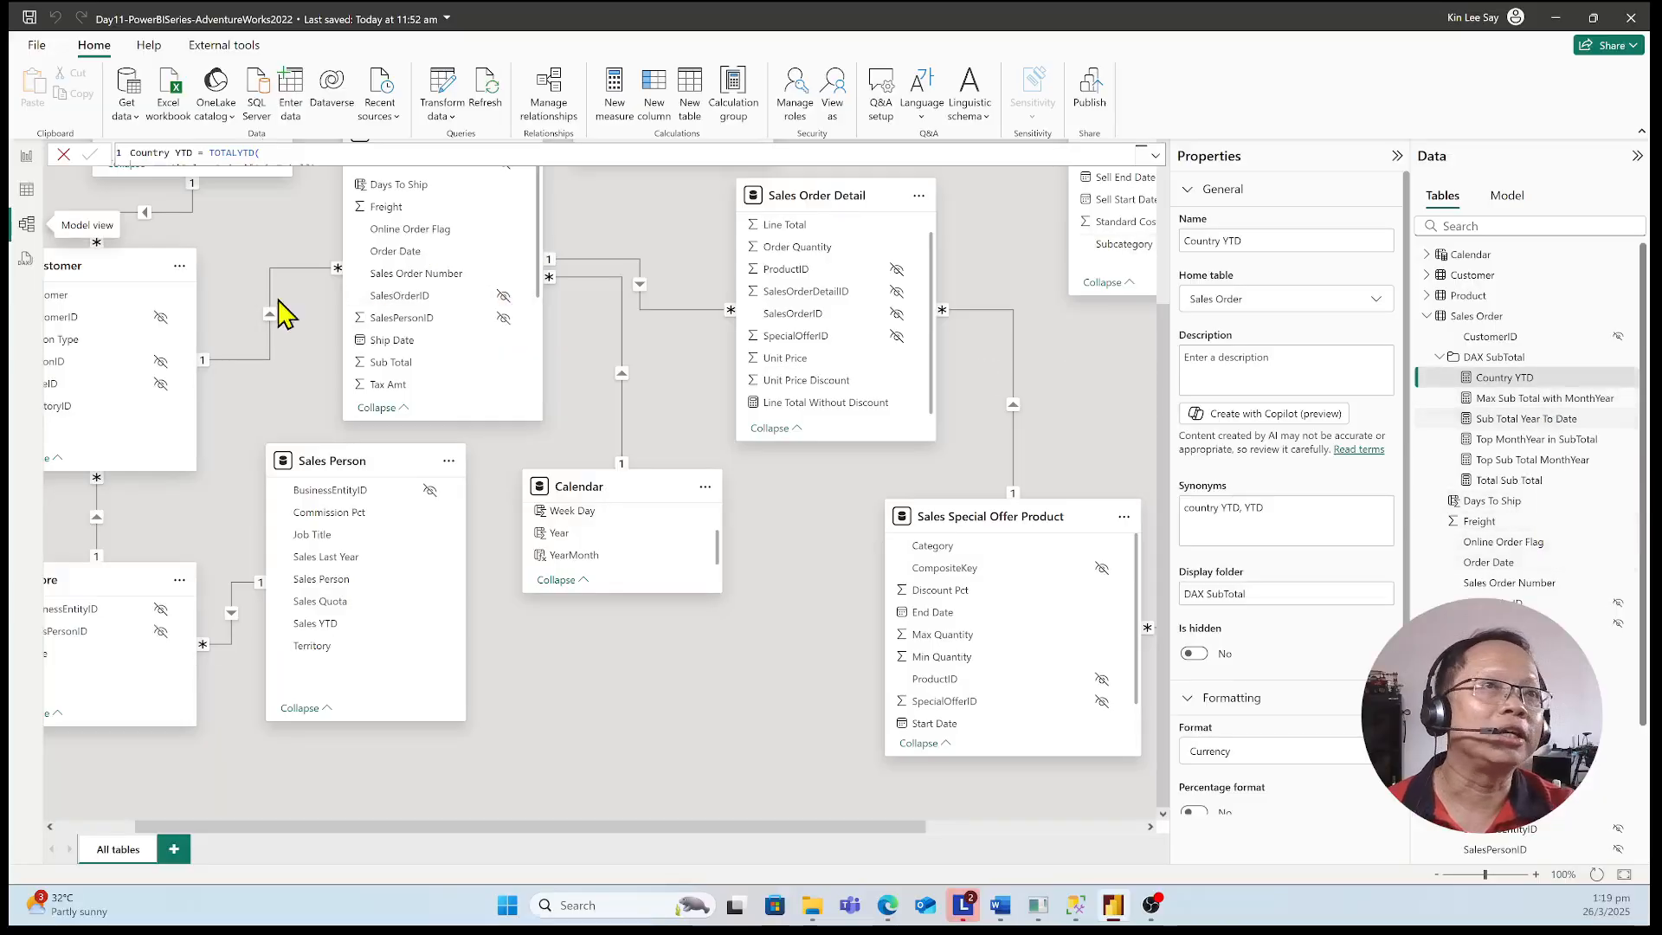
{"action": "left_click", "coordinate": [26, 156]}
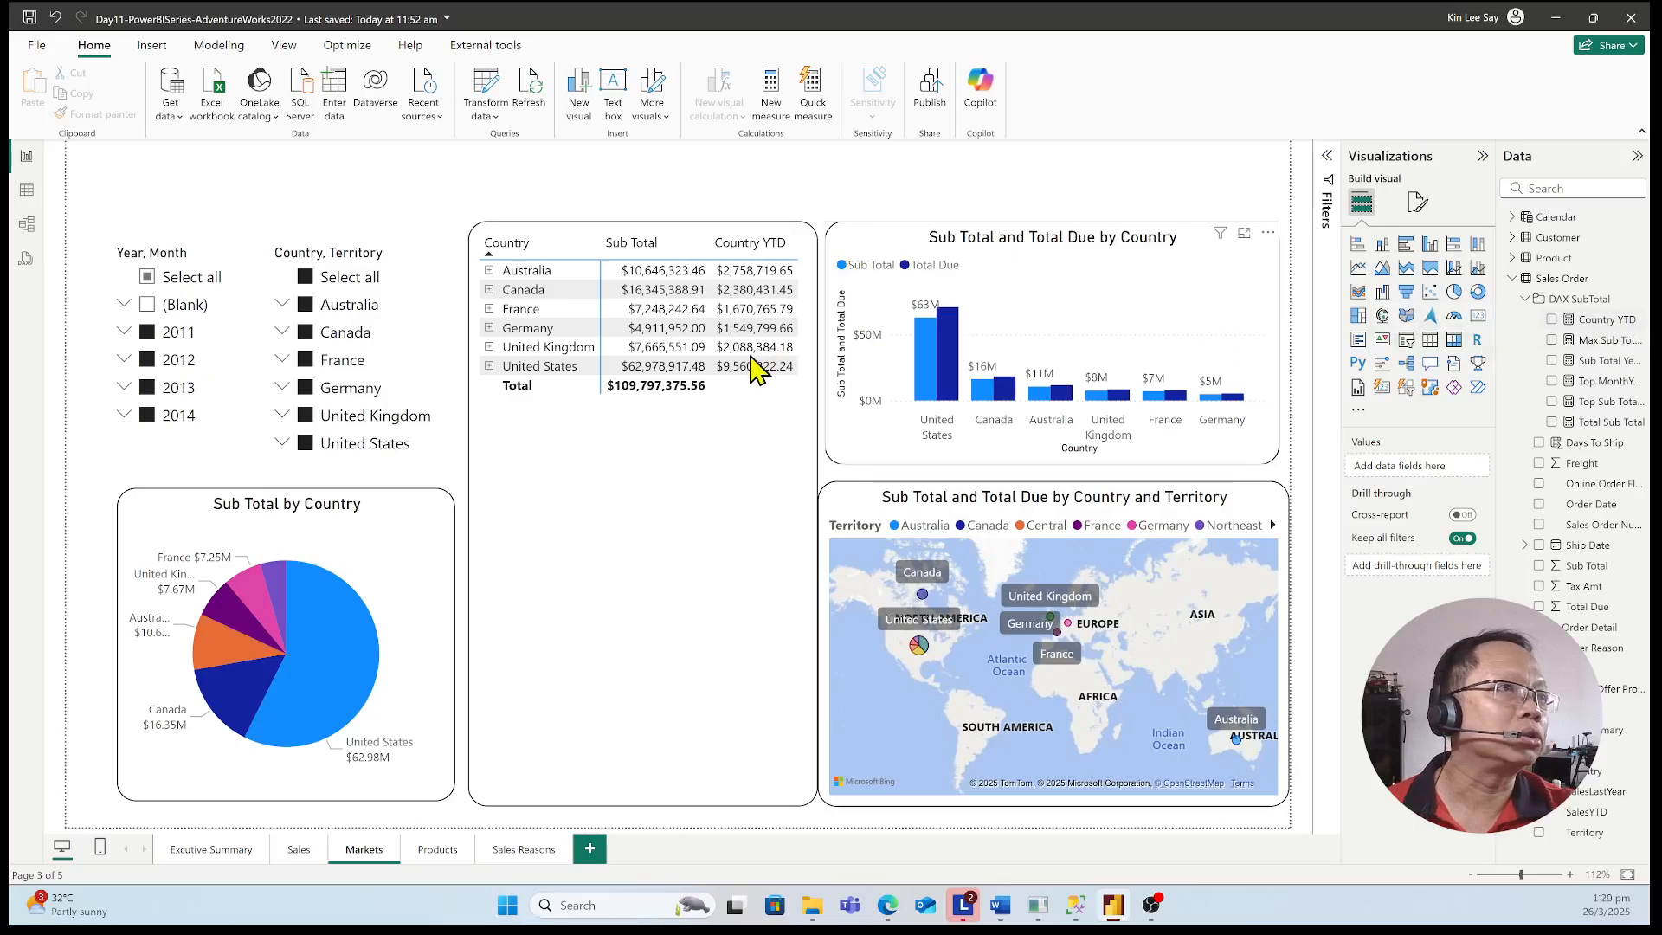
Examine the full DAX formula of the matrix's Country YTD measure, including its TOTALYTD, FILTER and ALL(Territory[Country]) parts
{"action": "left_click", "coordinate": [747, 422]}
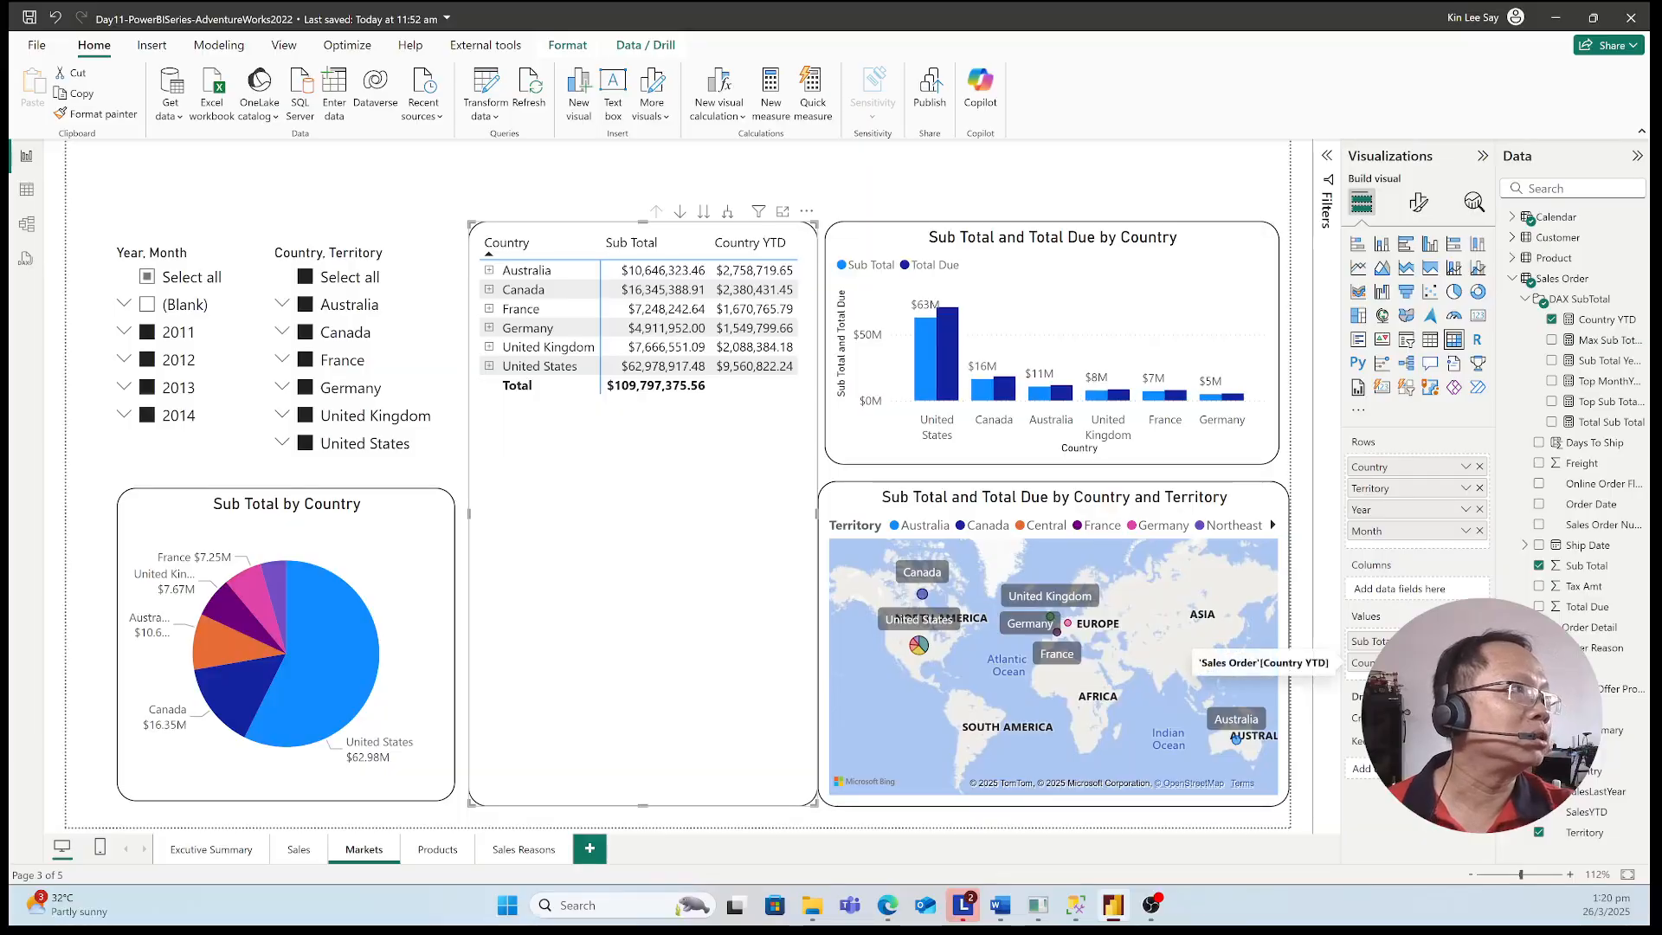
{"action": "left_click", "coordinate": [1611, 319]}
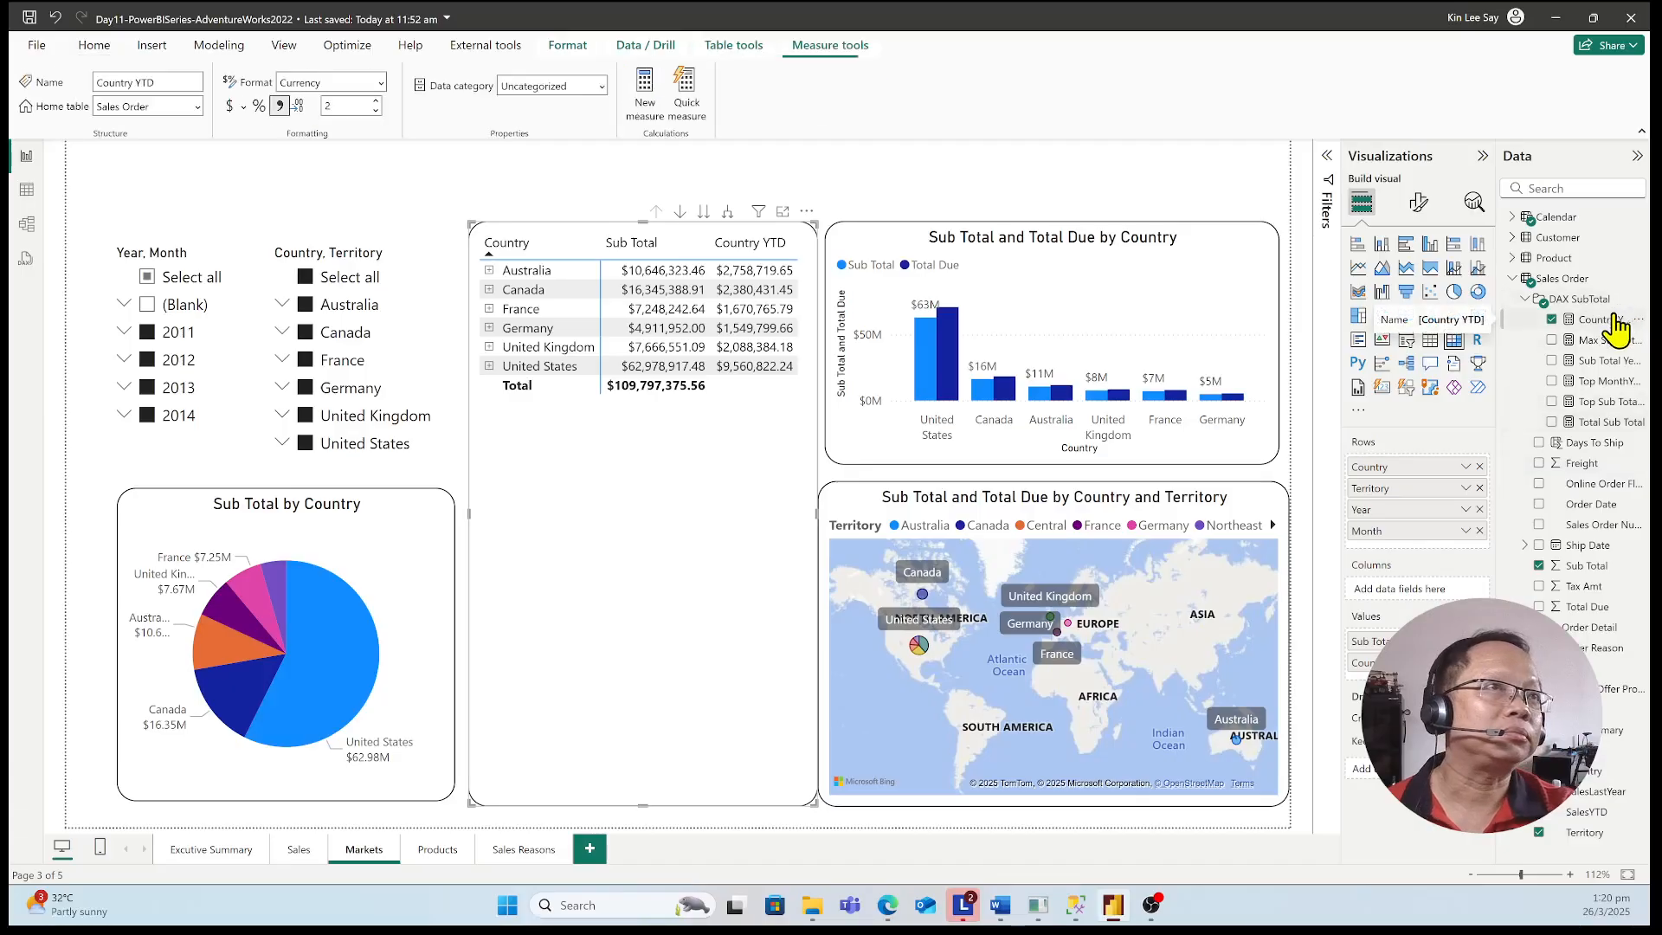
{"action": "left_click", "coordinate": [1322, 156]}
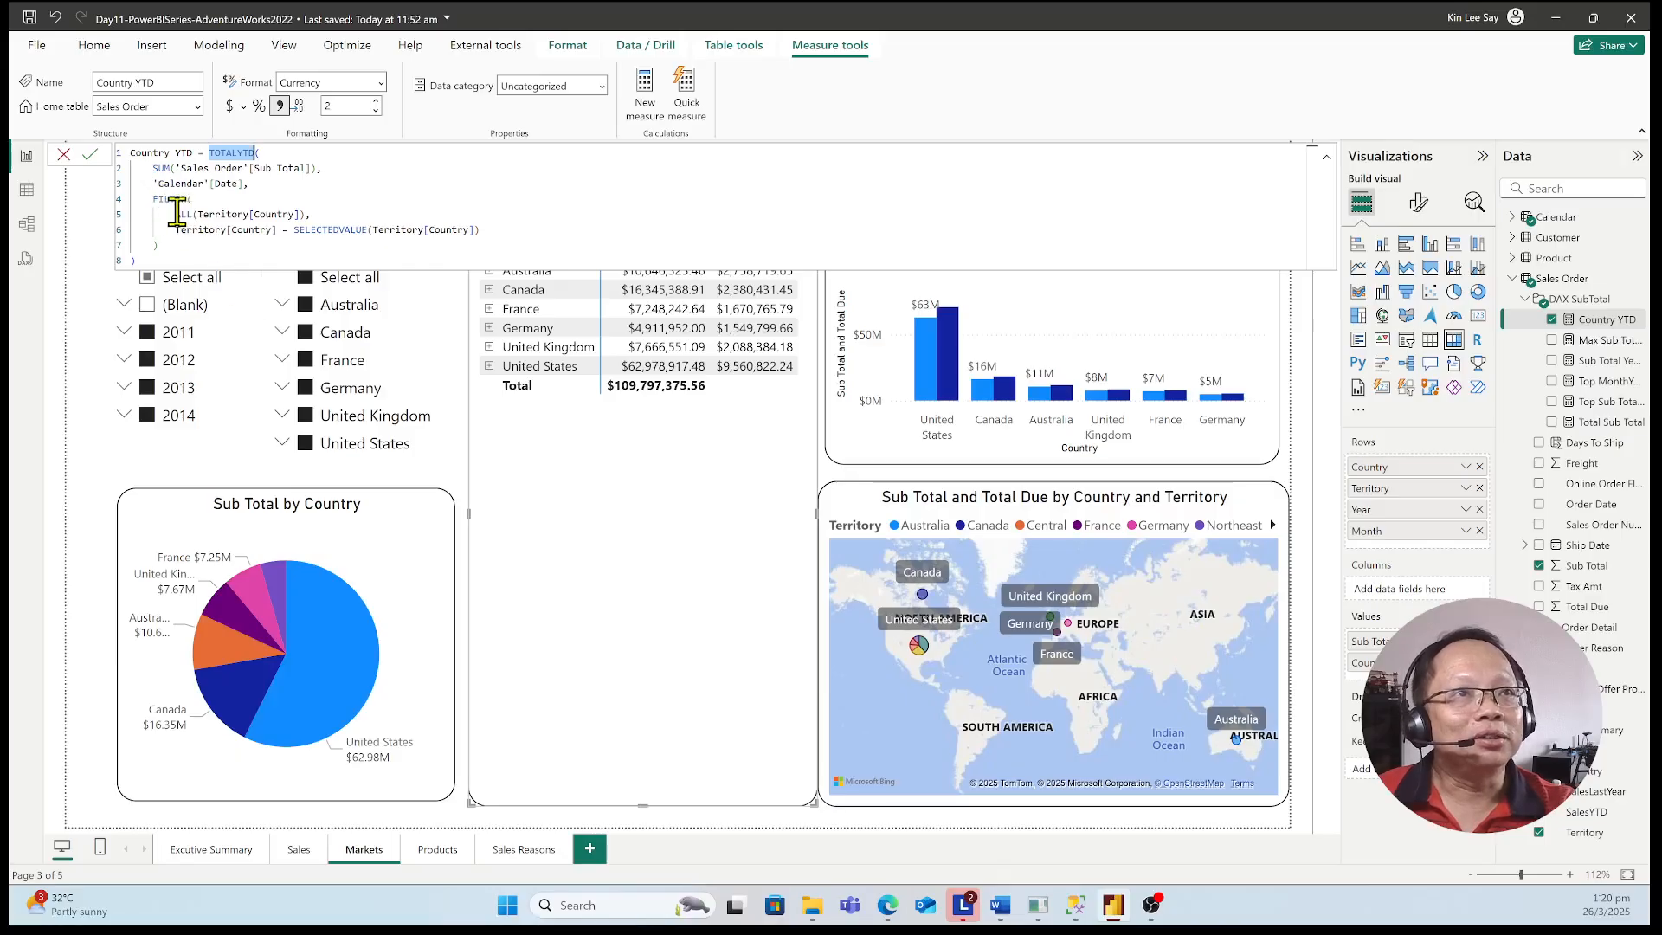
{"action": "left_click_drag", "start_coordinate": [175, 214], "coordinate": [303, 212]}
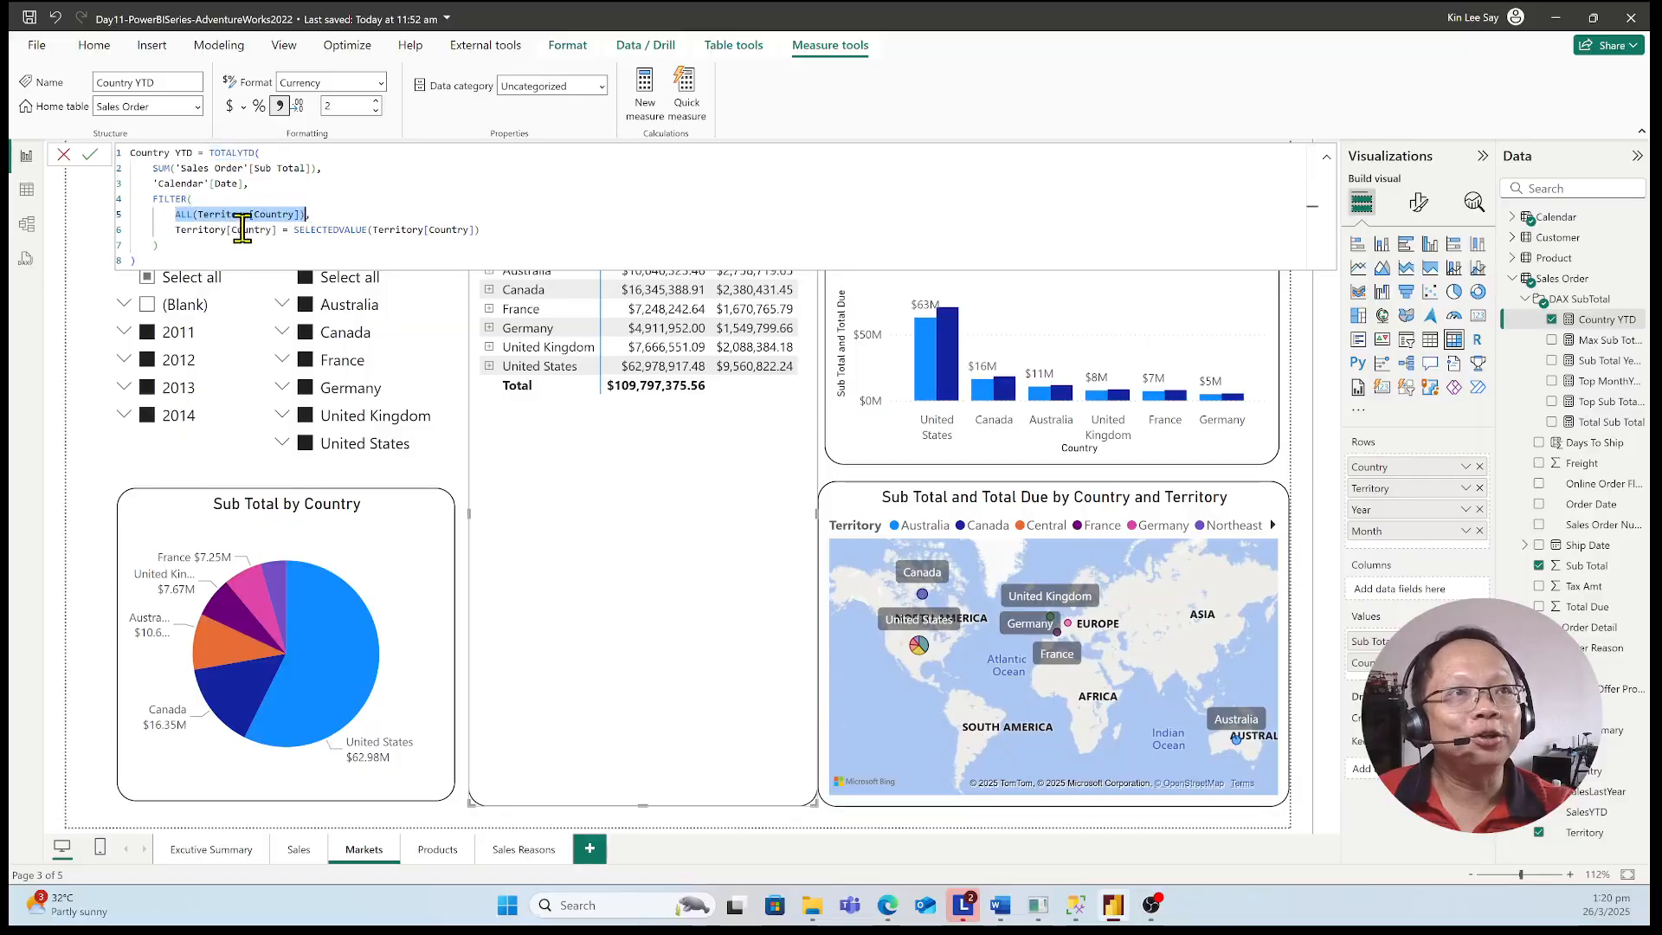
{"action": "left_click", "coordinate": [374, 199]}
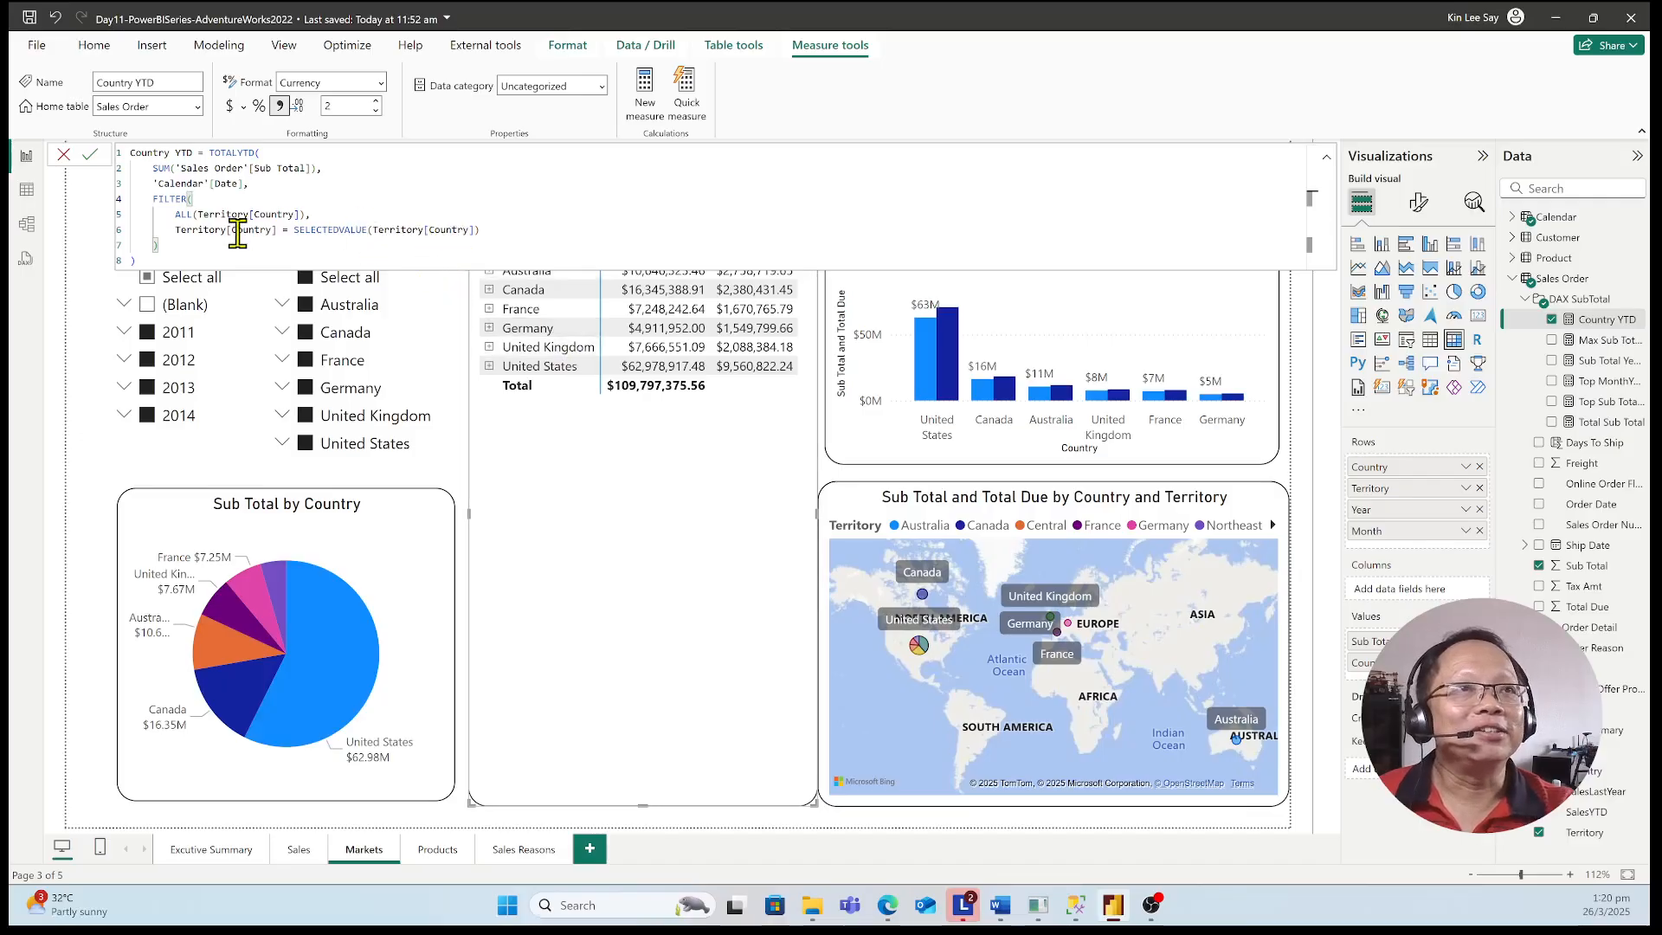
{"action": "left_click", "coordinate": [645, 464]}
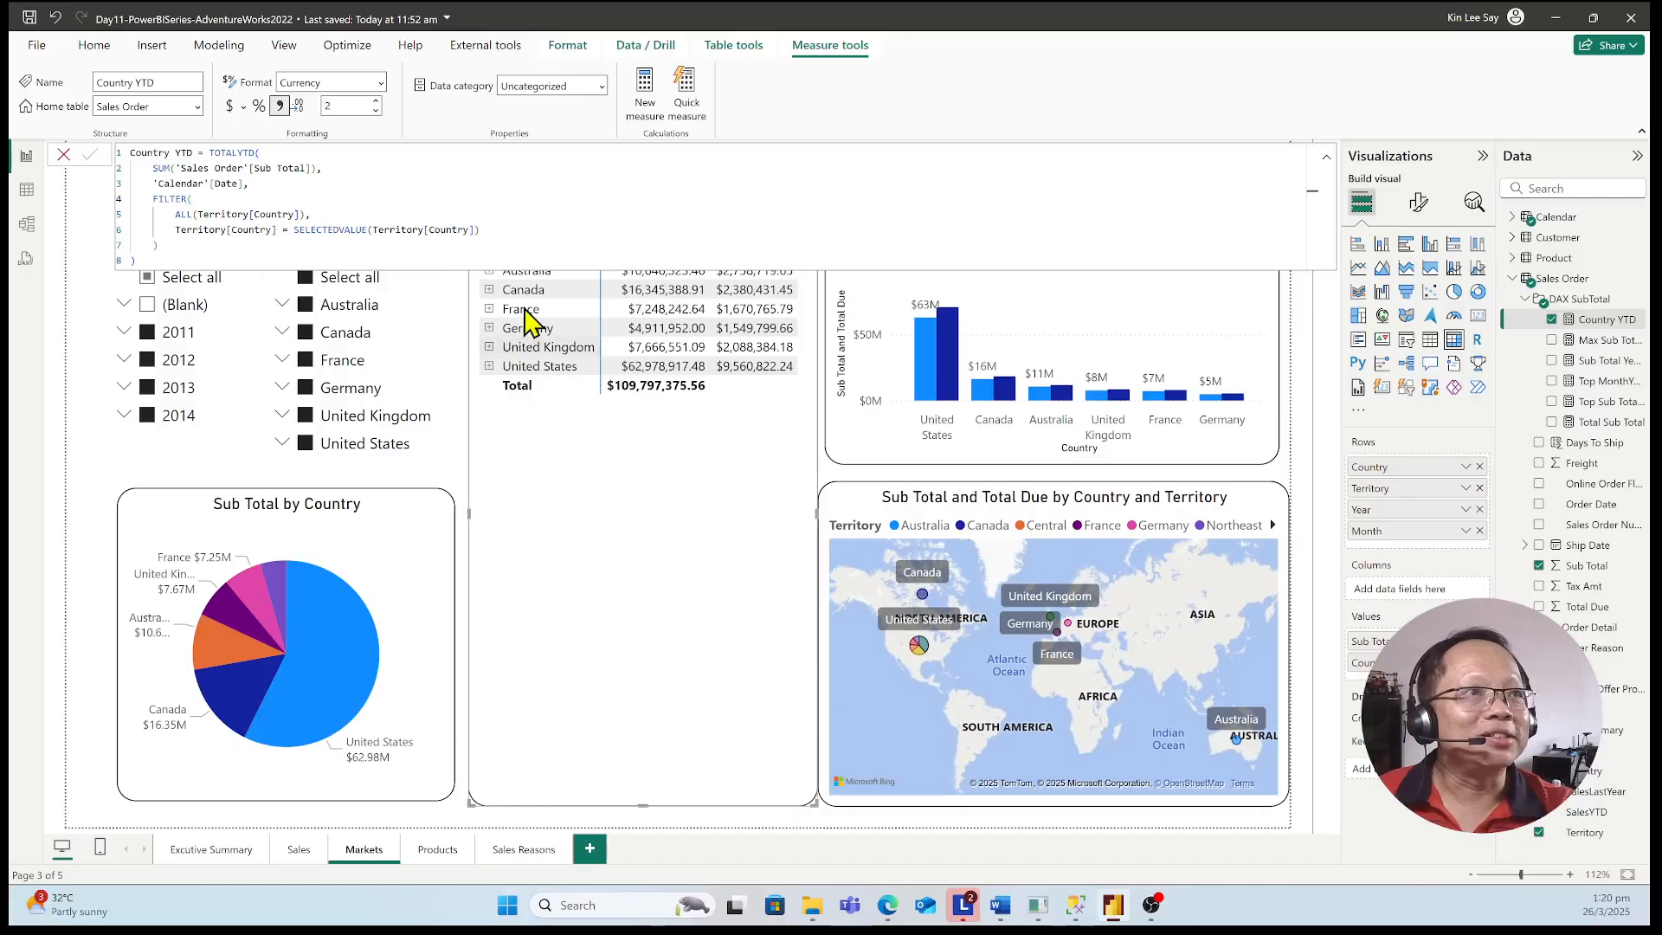
Examine Canada's Sub Total and Country YTD in the matrix down to the months of 2011, and collapse Canada again
{"action": "left_click", "coordinate": [1321, 159]}
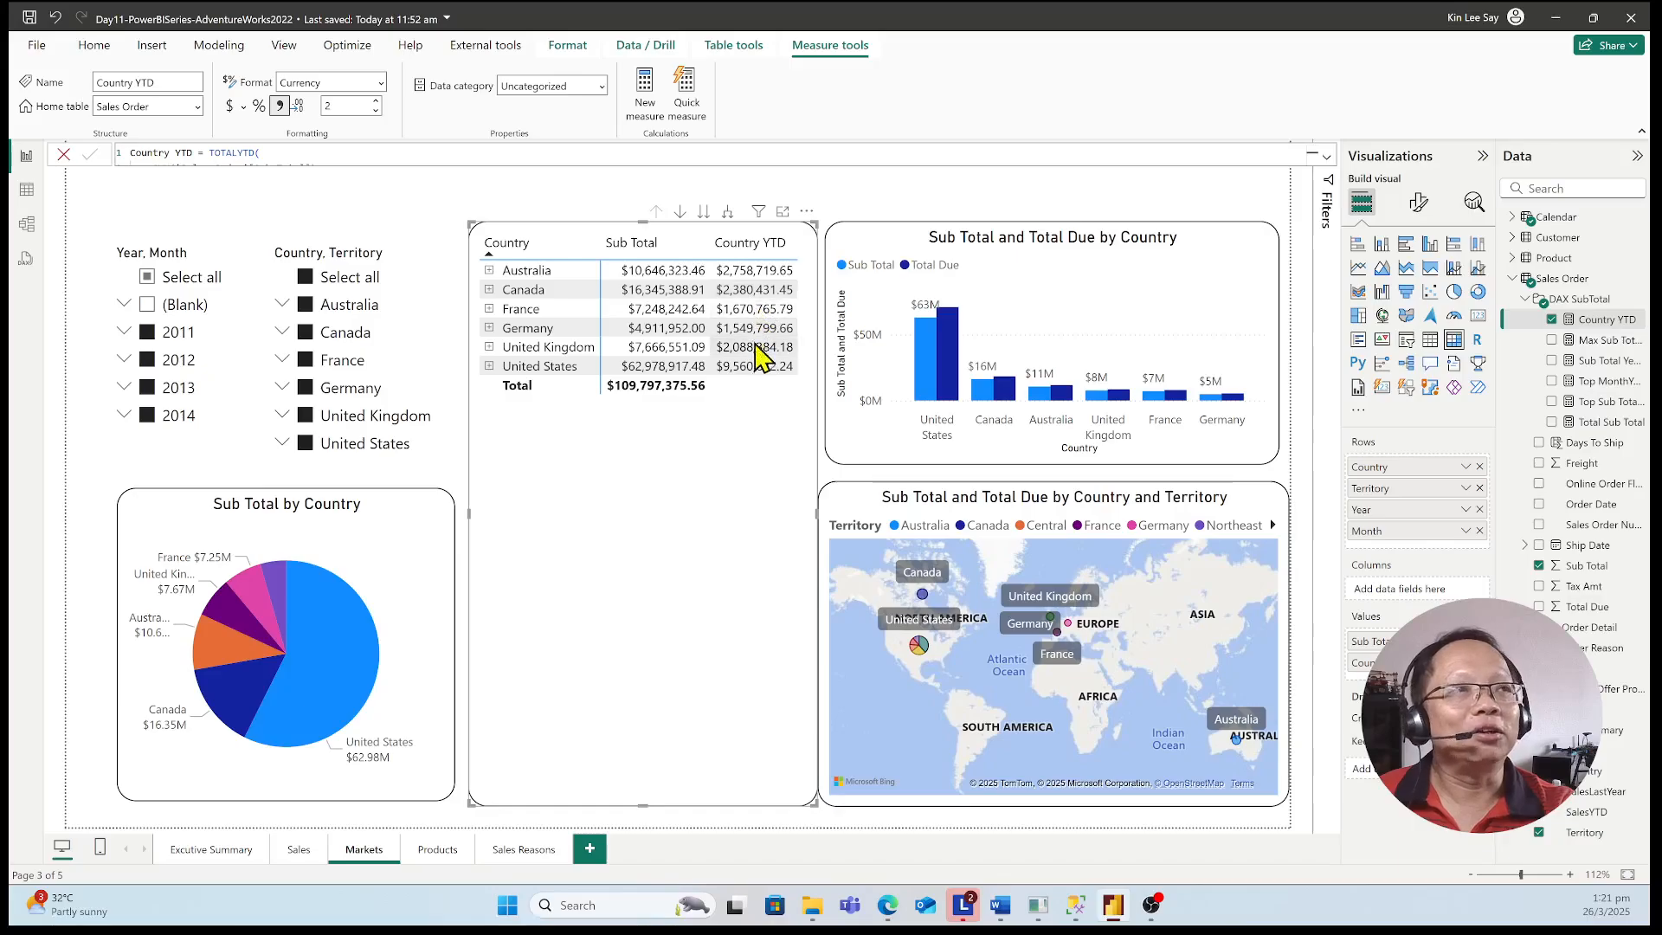
{"action": "left_click", "coordinate": [489, 290]}
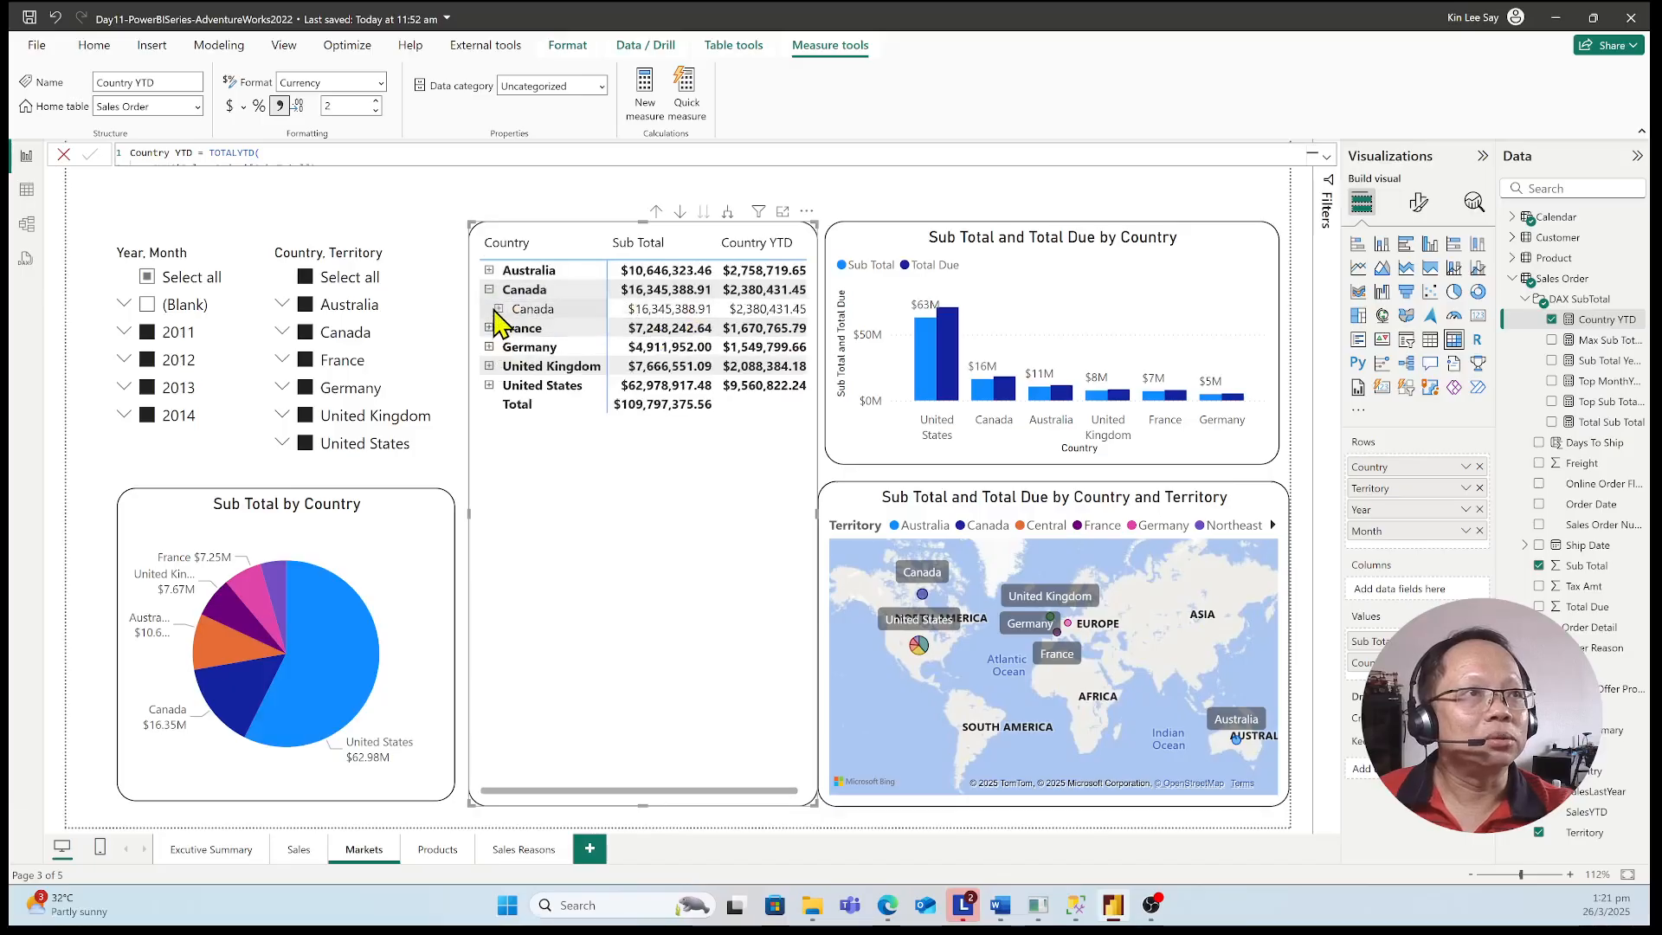
{"action": "left_click", "coordinate": [496, 312]}
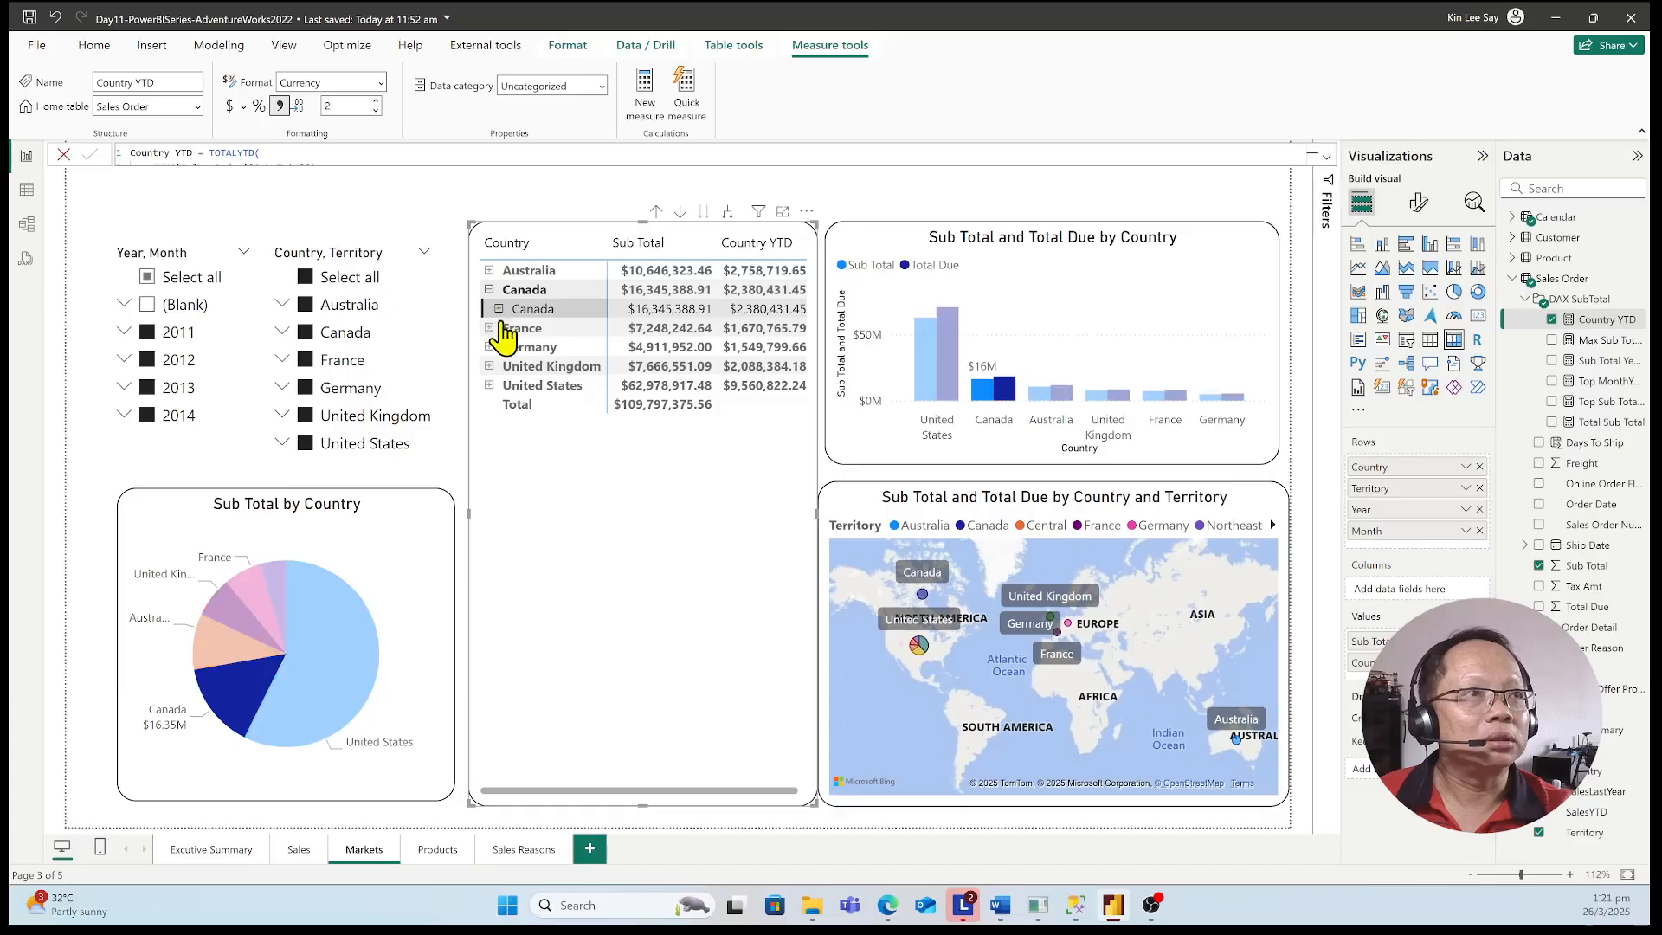
{"action": "left_click", "coordinate": [500, 308]}
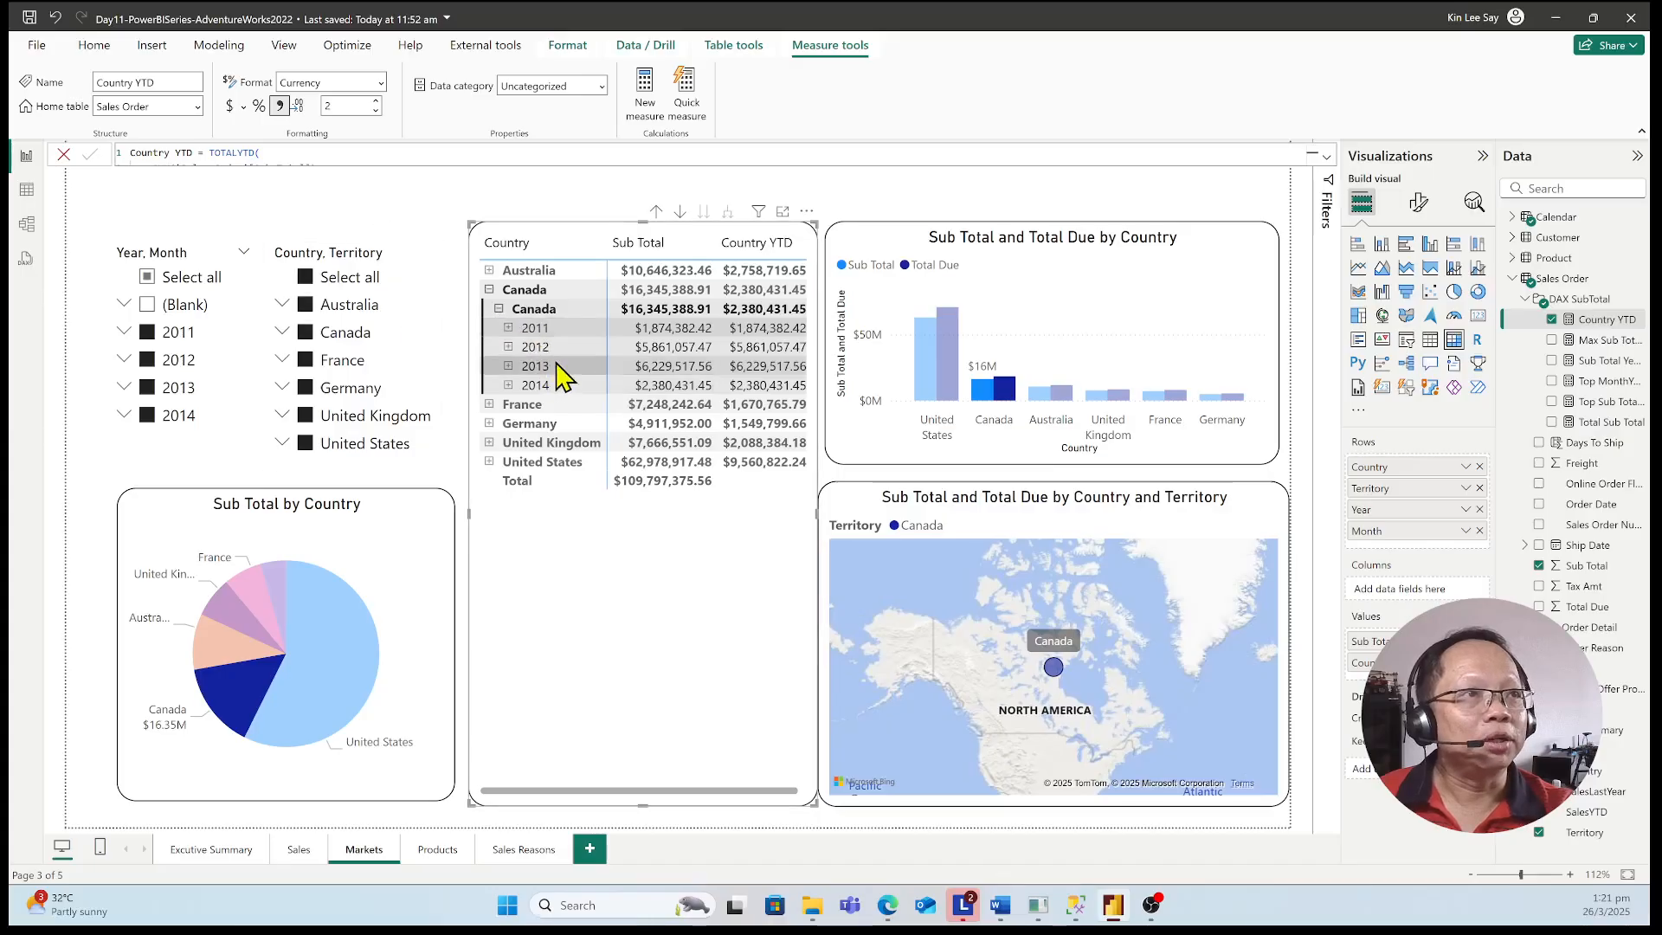
{"action": "left_click", "coordinate": [509, 328]}
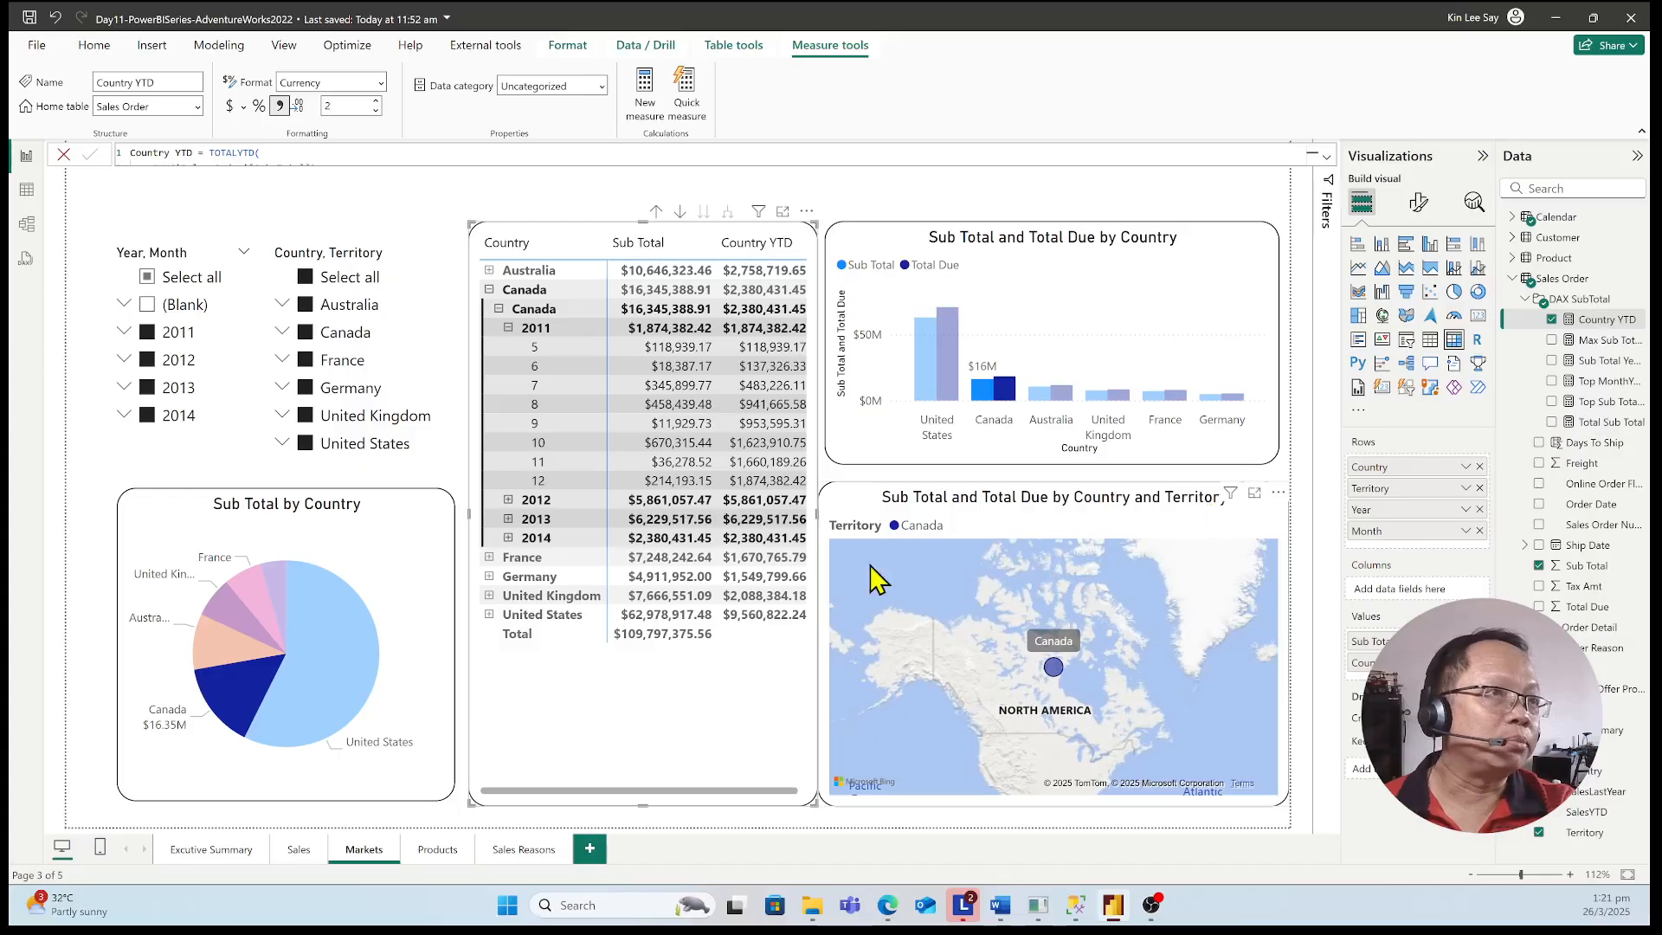
{"action": "left_click", "coordinate": [710, 684]}
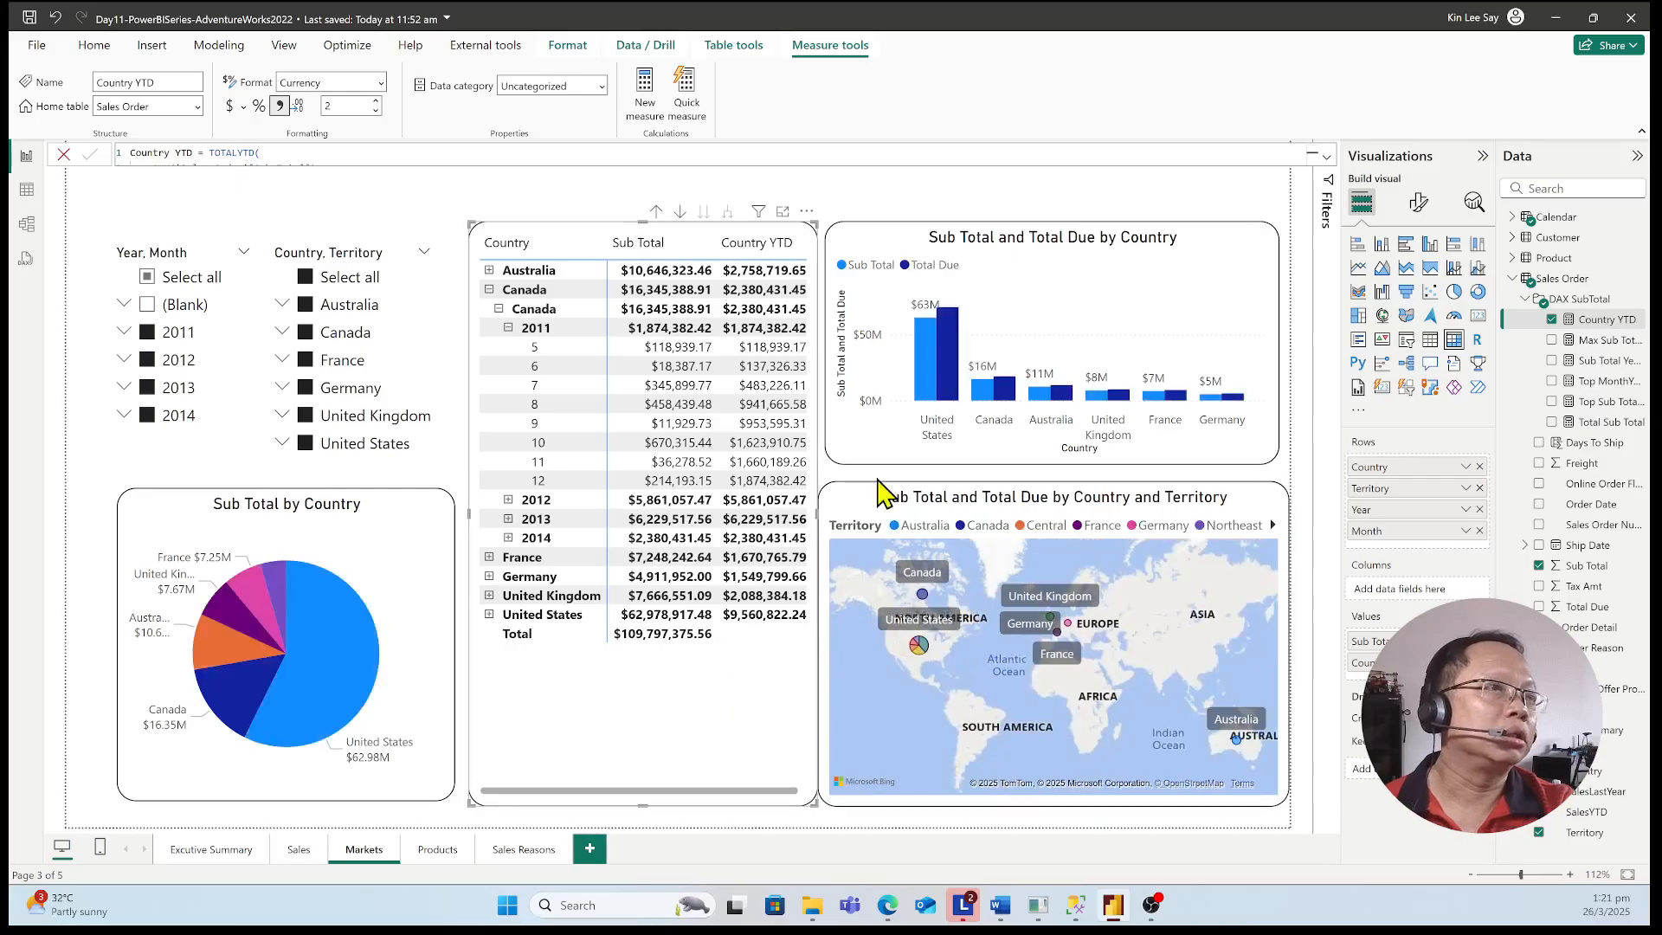
{"action": "left_click", "coordinate": [490, 290]}
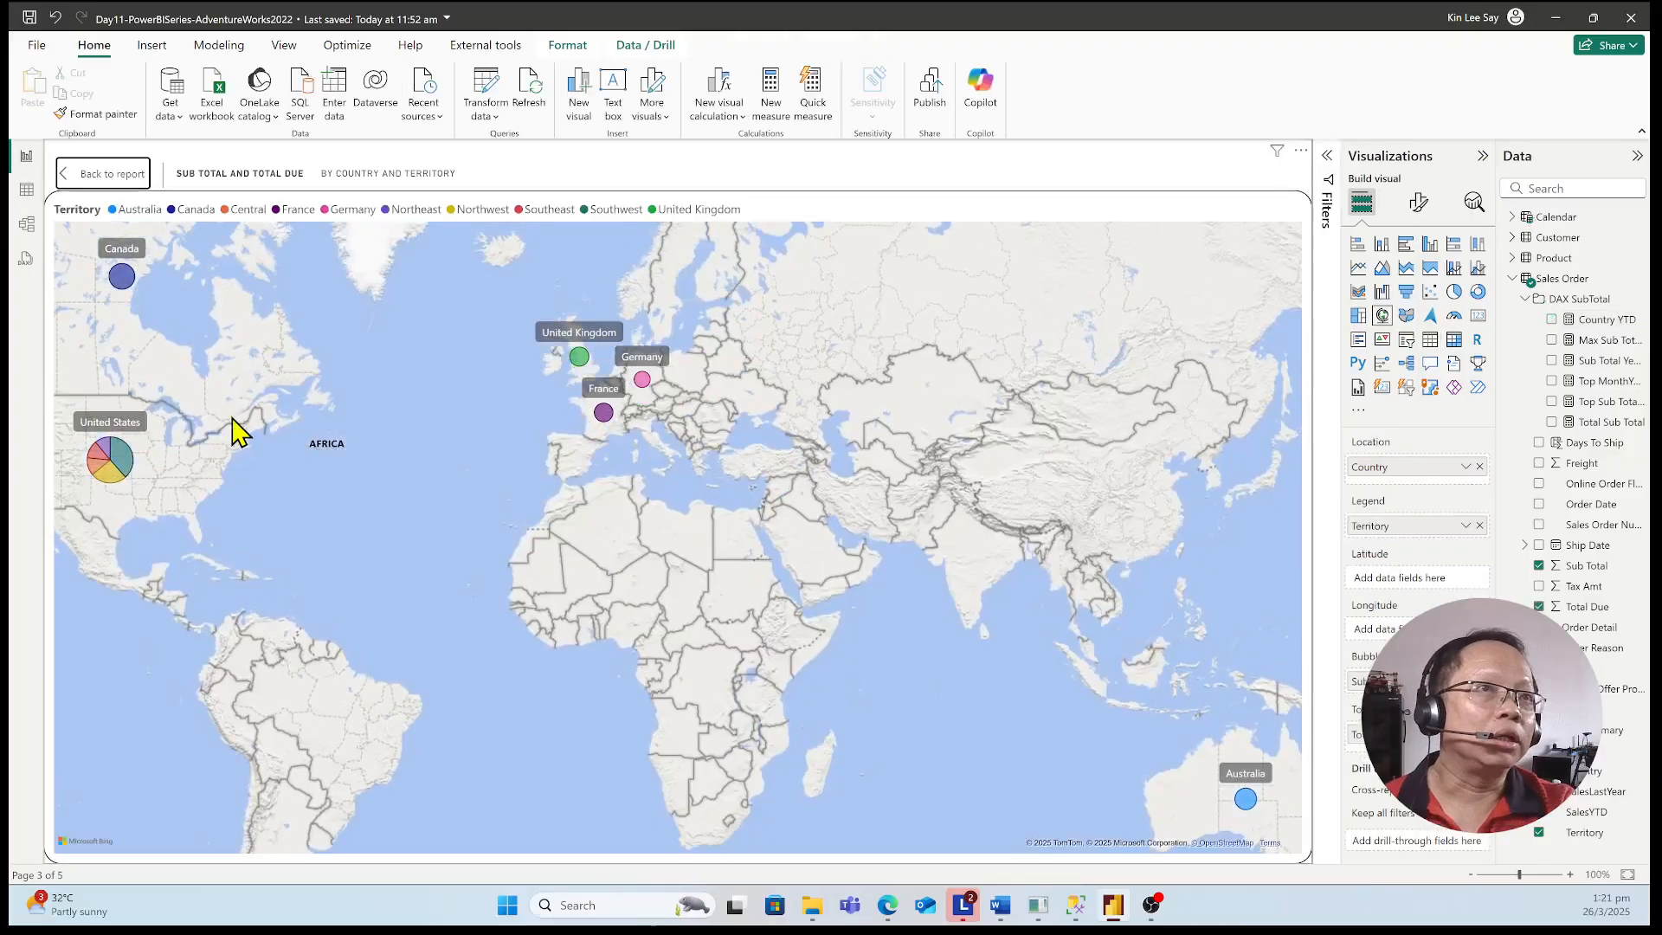
Inspect the sales details of the United States, Canada, European and Australia bubbles on the enlarged Country and Territory map
{"action": "left_click_drag", "start_coordinate": [395, 346], "coordinate": [360, 327]}
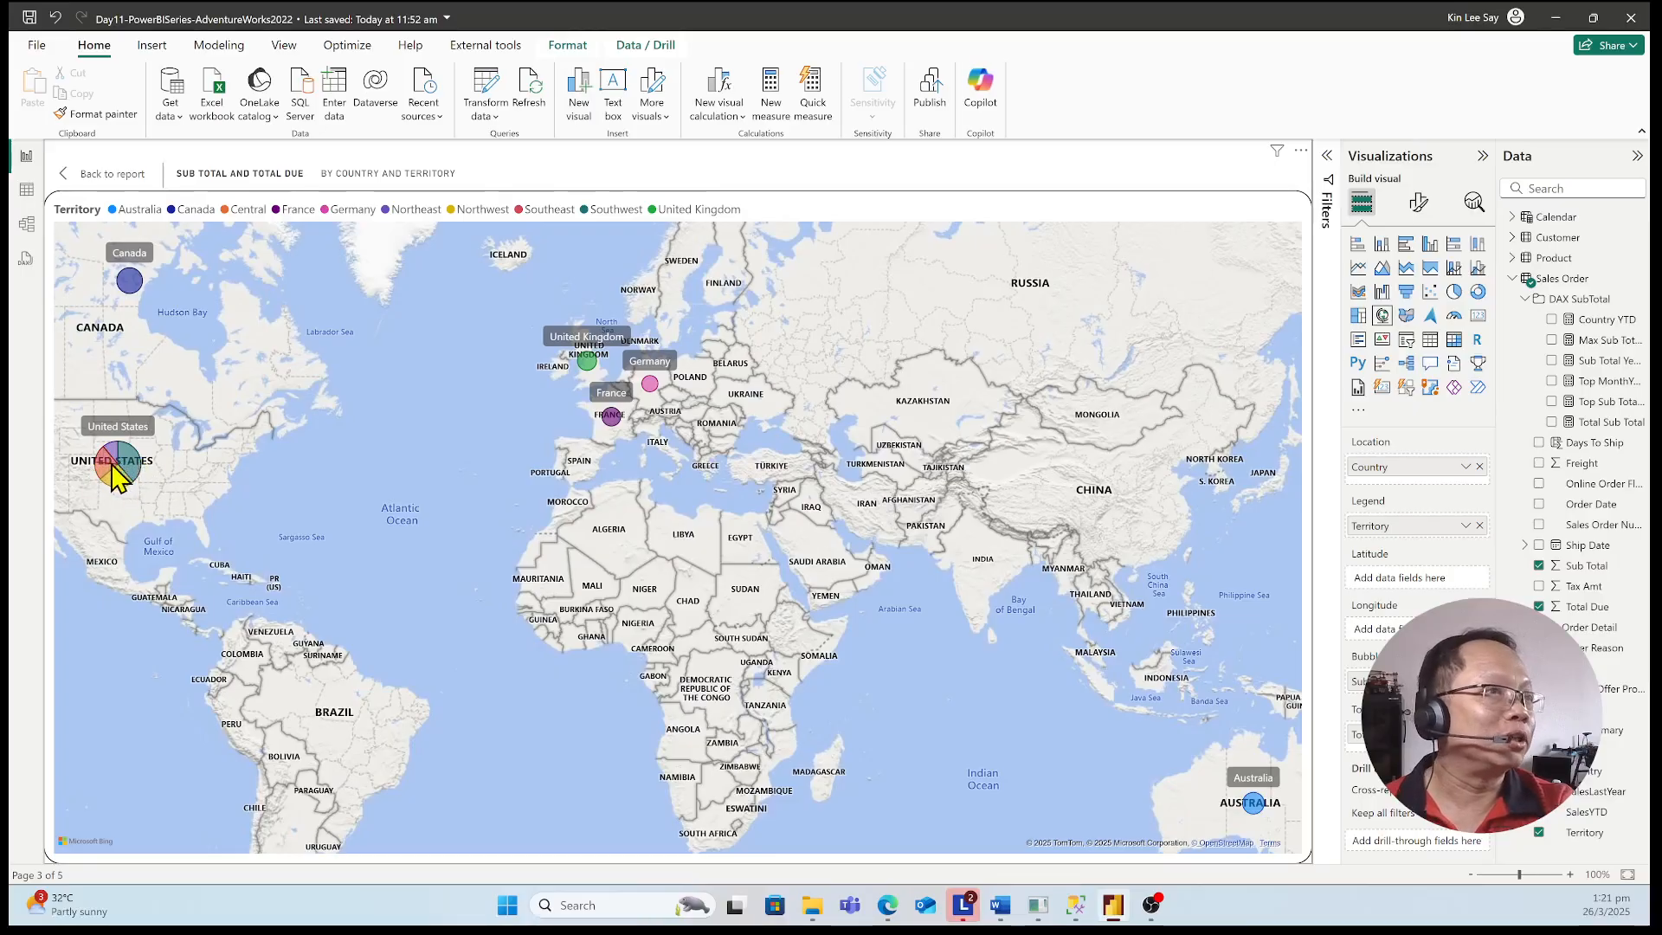
{"action": "mouse_move", "coordinate": [114, 461]}
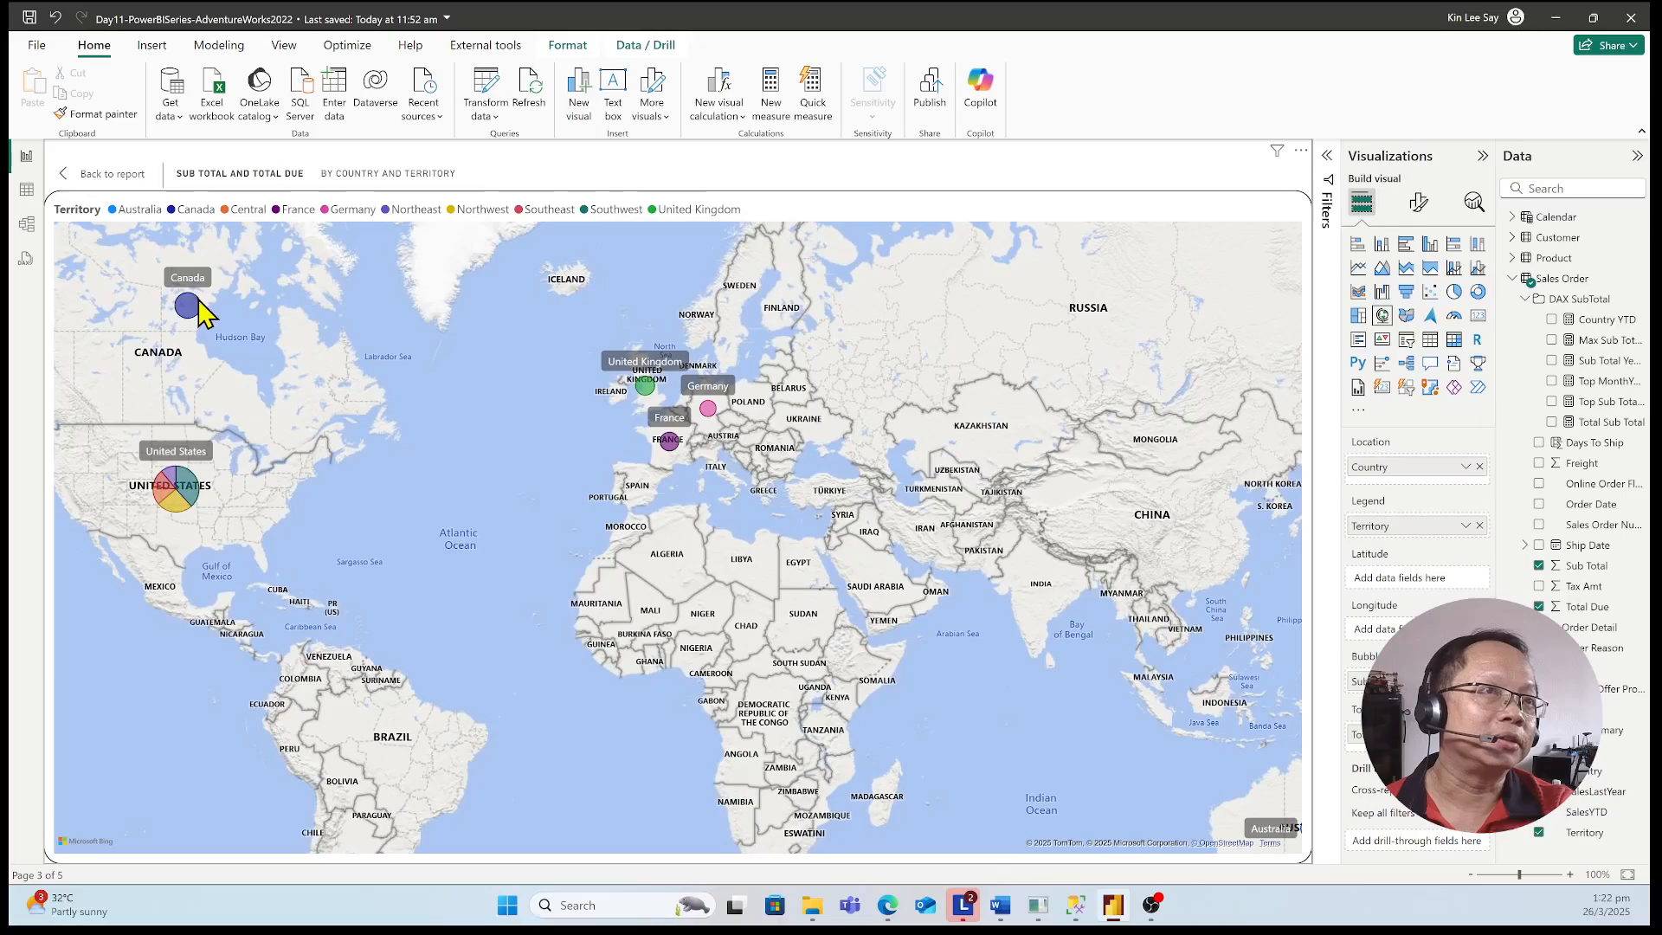
{"action": "mouse_move", "coordinate": [190, 308]}
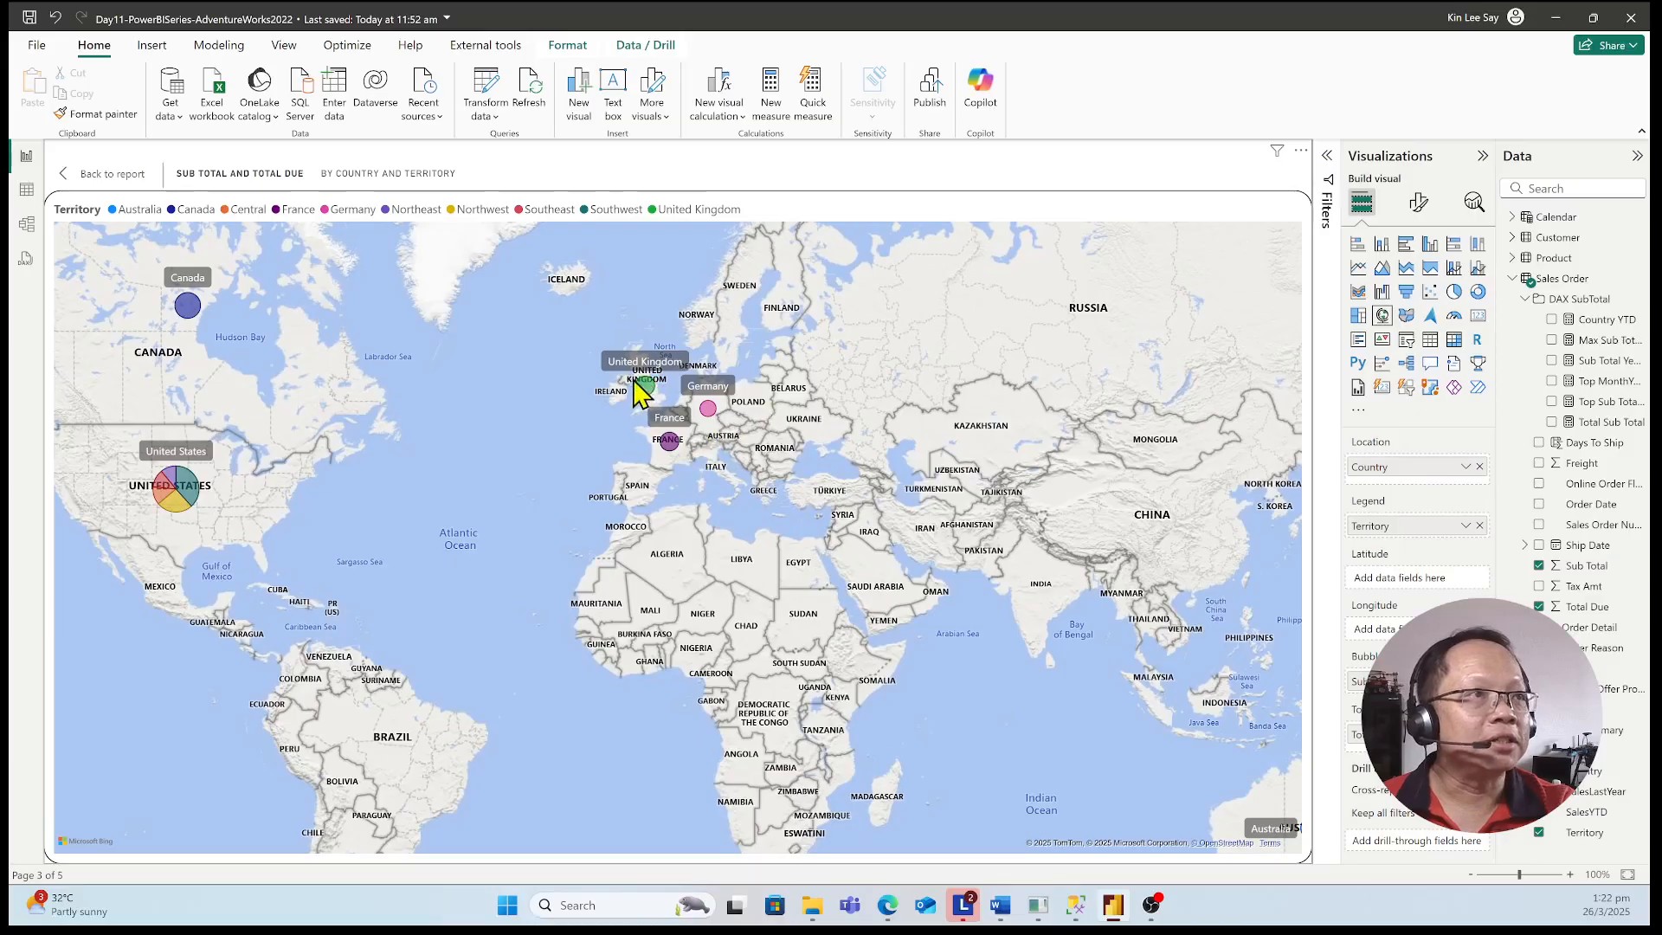
{"action": "left_click_drag", "start_coordinate": [965, 639], "coordinate": [741, 474]}
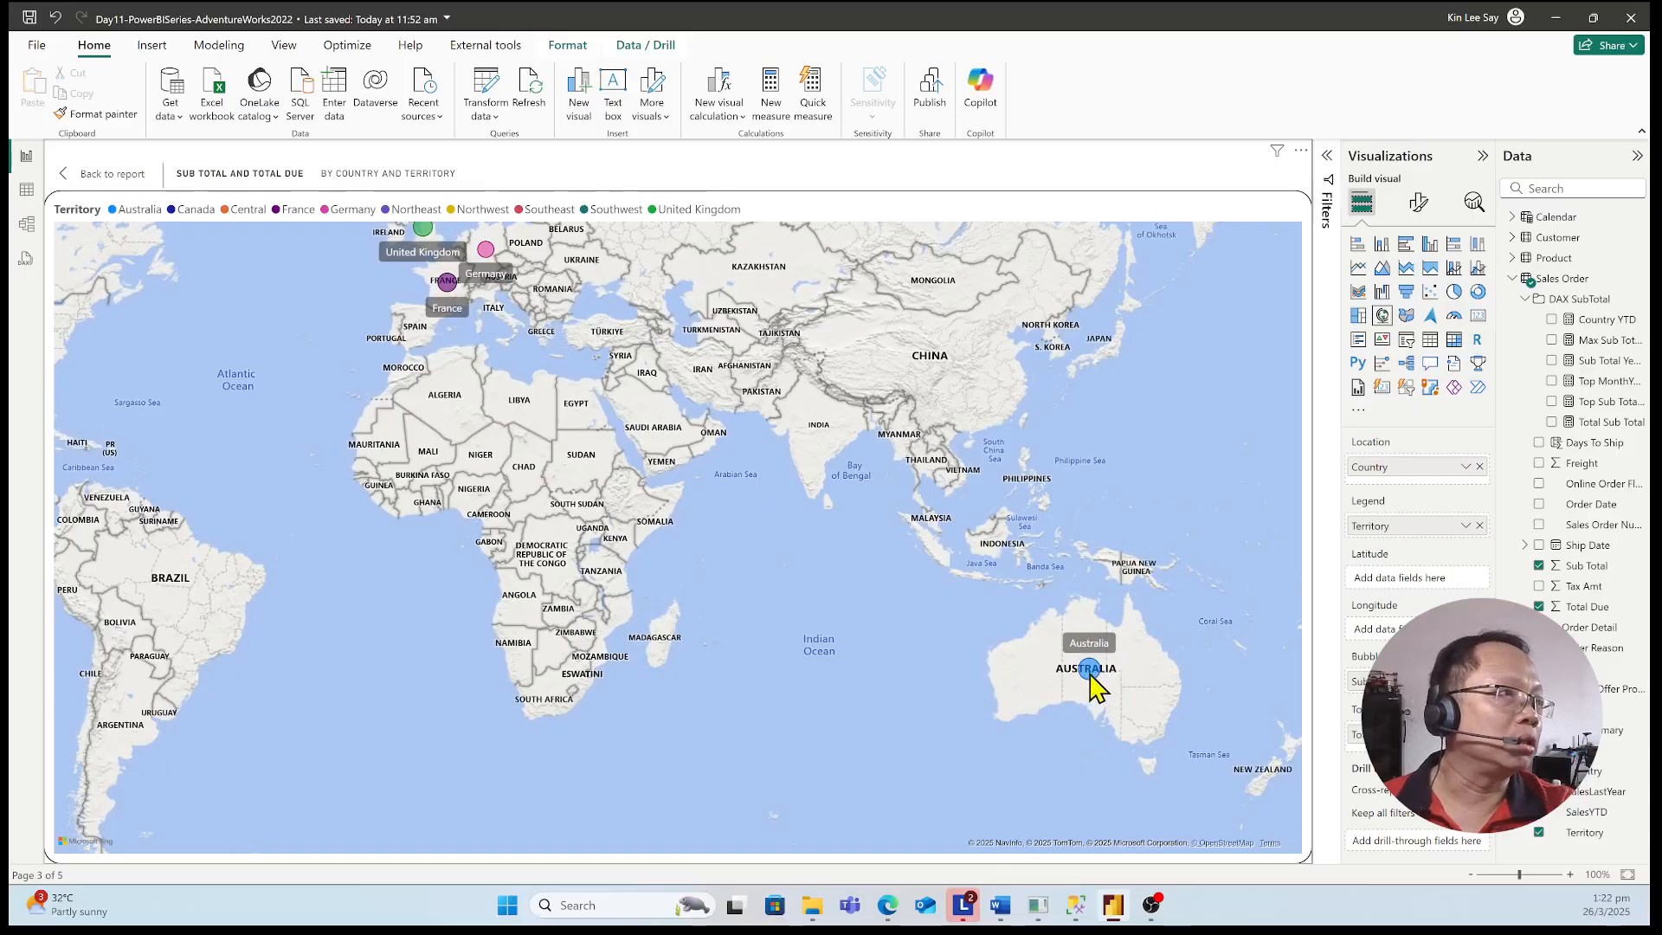
{"action": "mouse_move", "coordinate": [1089, 672]}
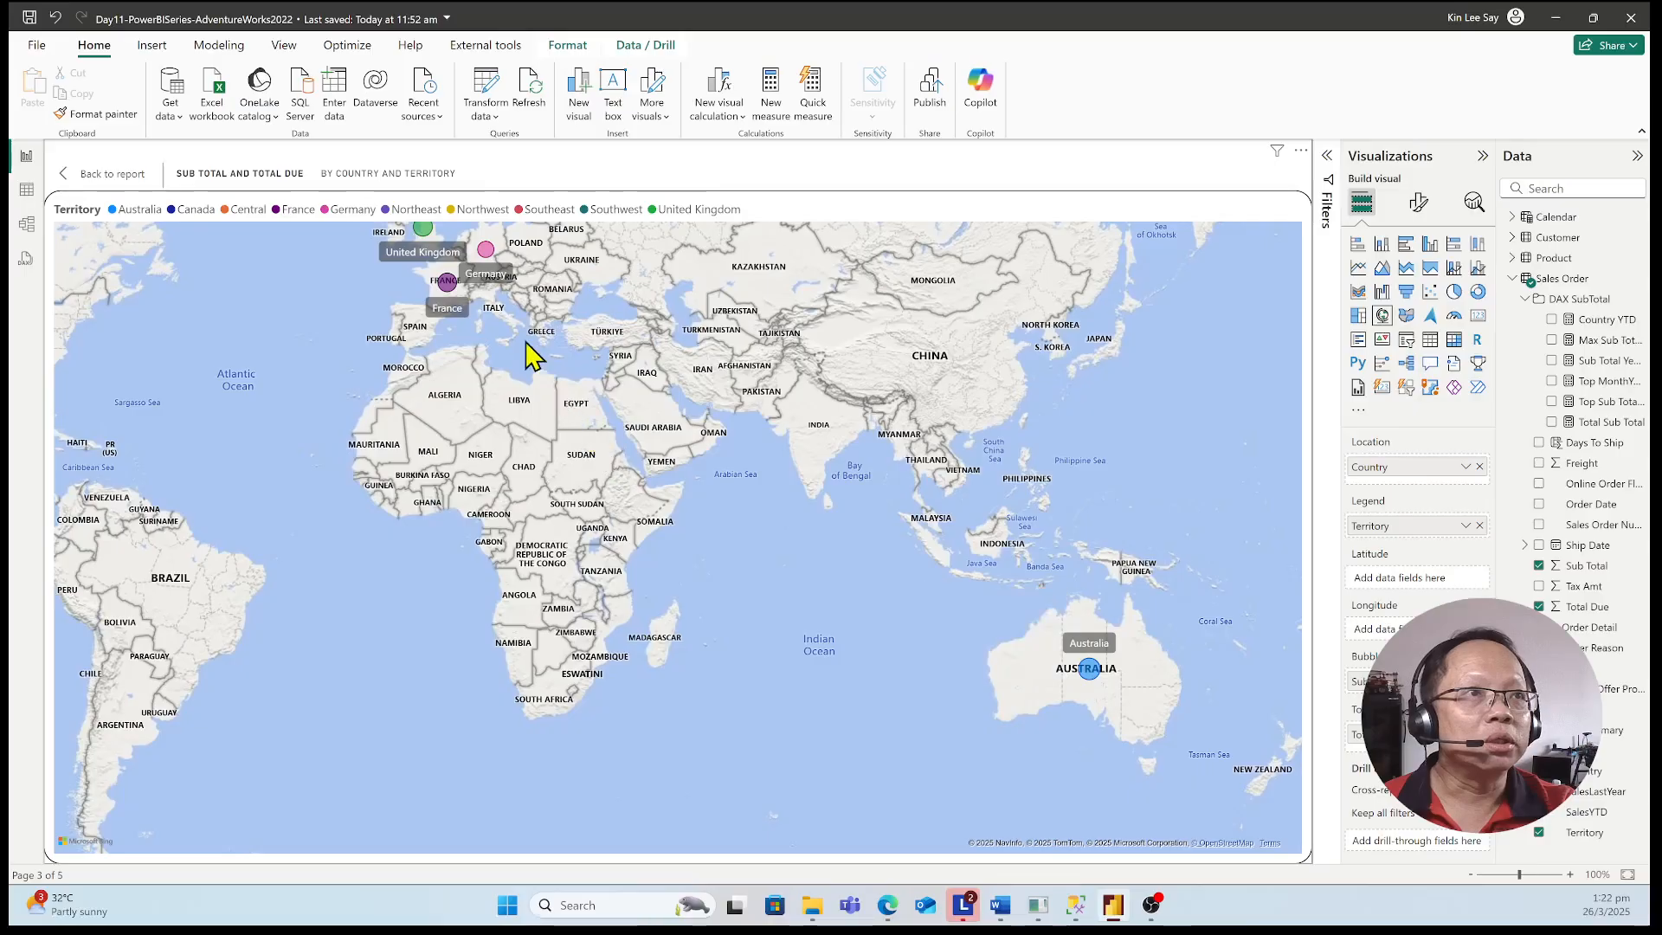
{"action": "mouse_move", "coordinate": [489, 257]}
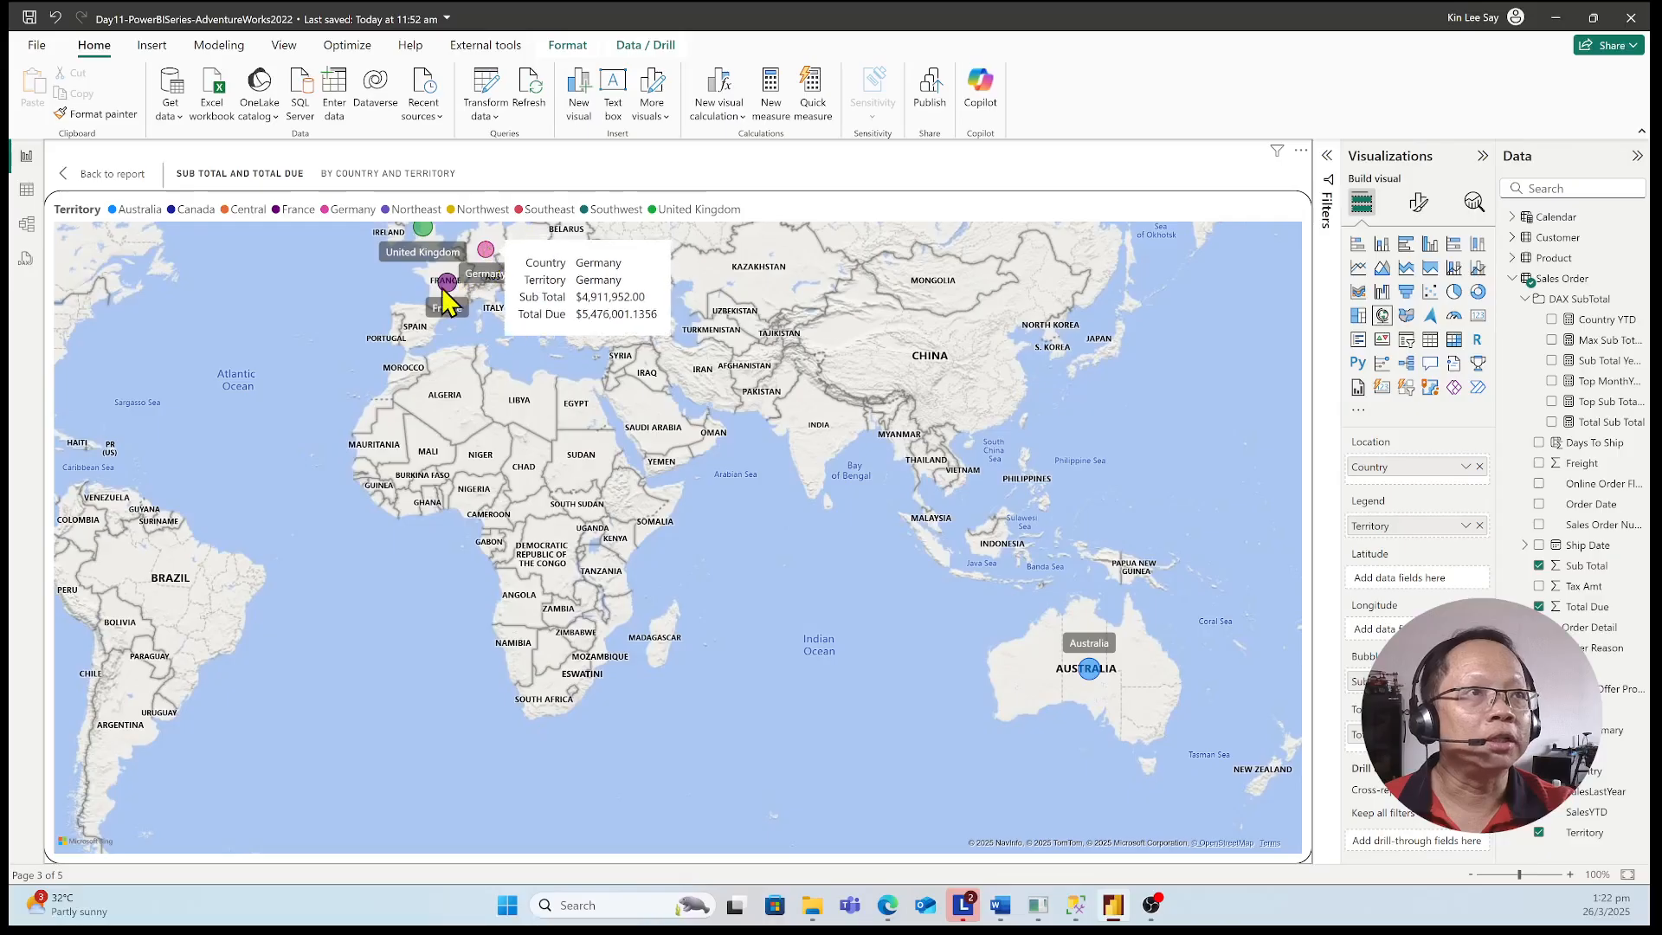
{"action": "mouse_move", "coordinate": [457, 285]}
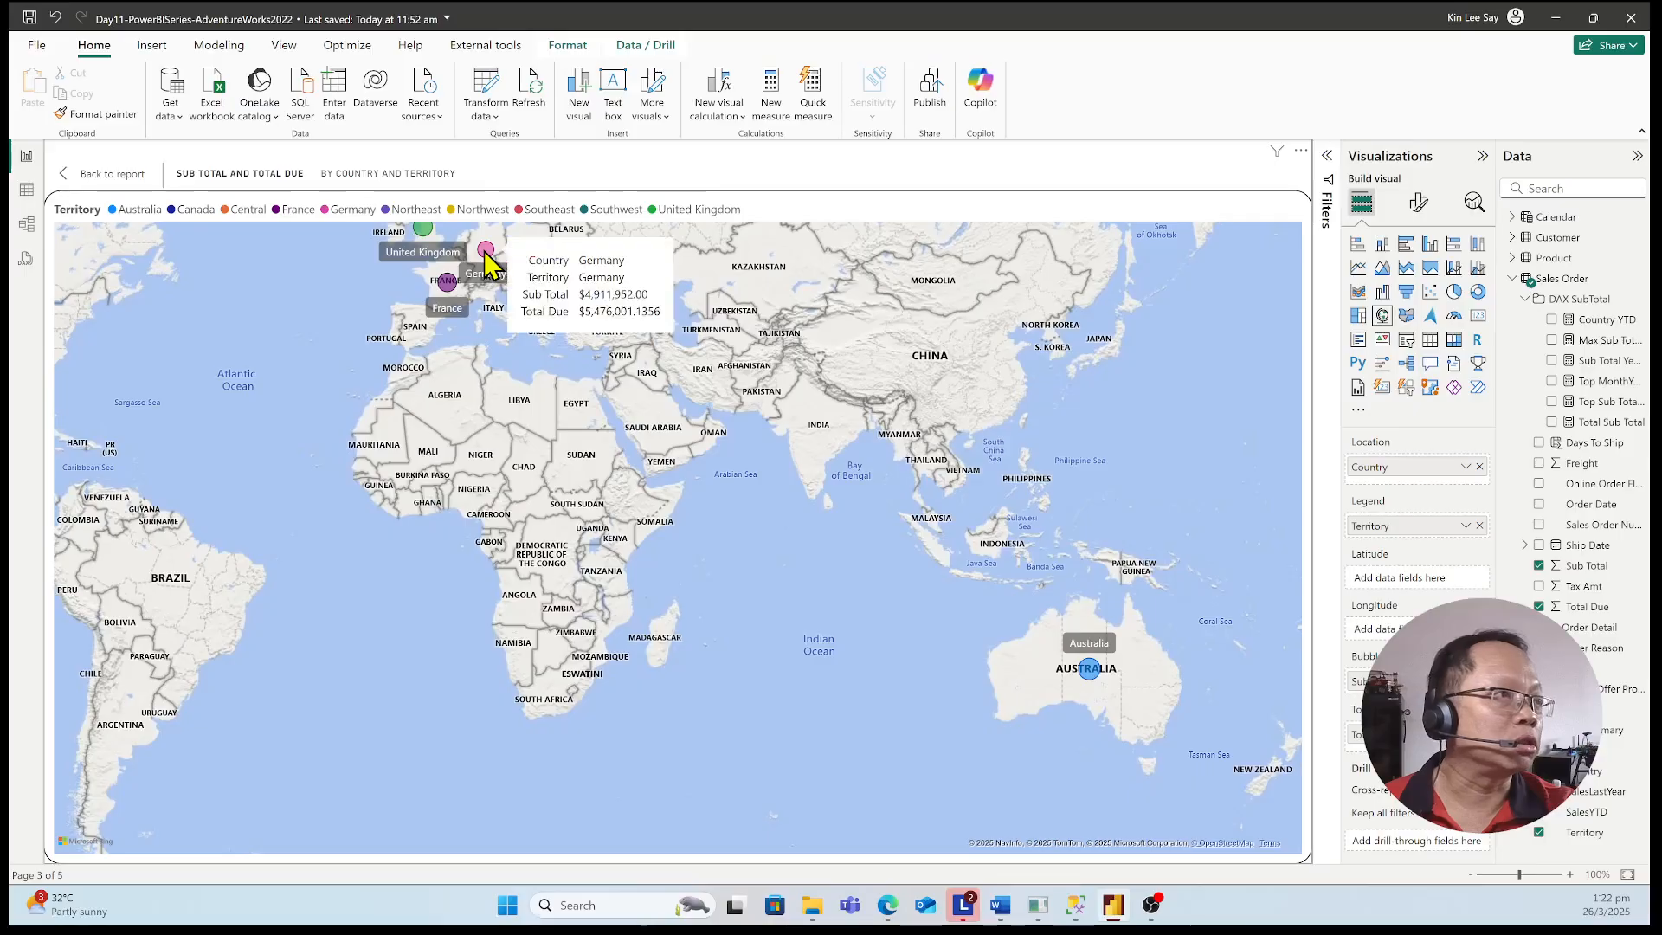
{"action": "left_click_drag", "start_coordinate": [275, 424], "coordinate": [575, 531]}
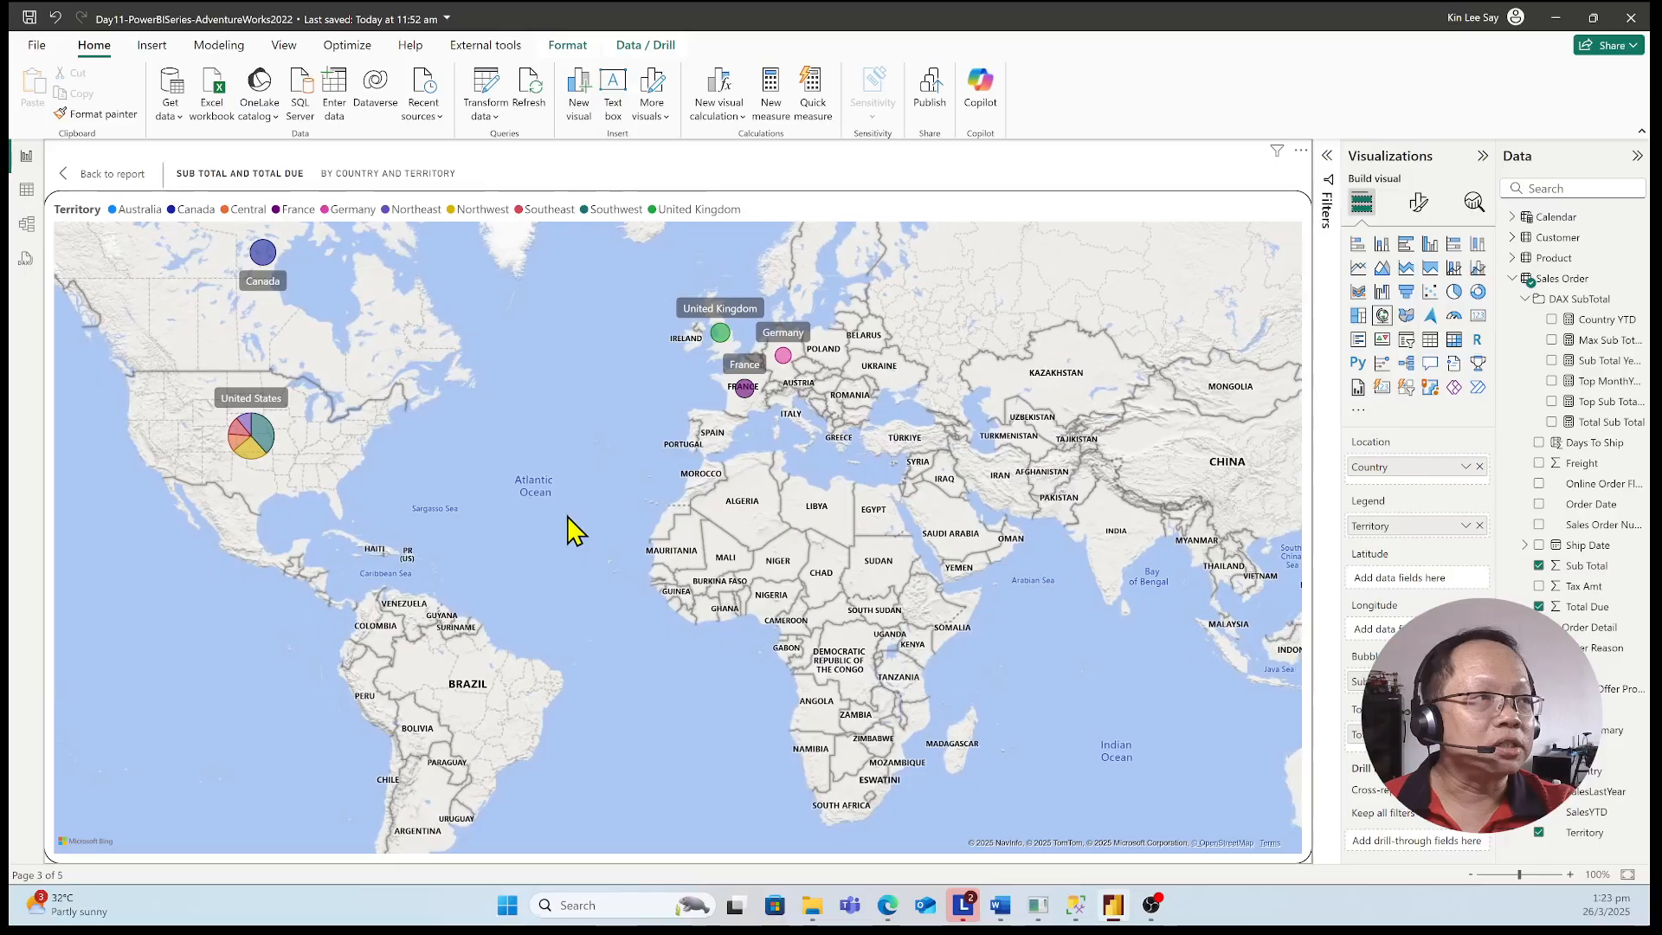
{"action": "scroll", "coordinate": [575, 531], "scroll_direction": "down", "scroll_amount": 1}
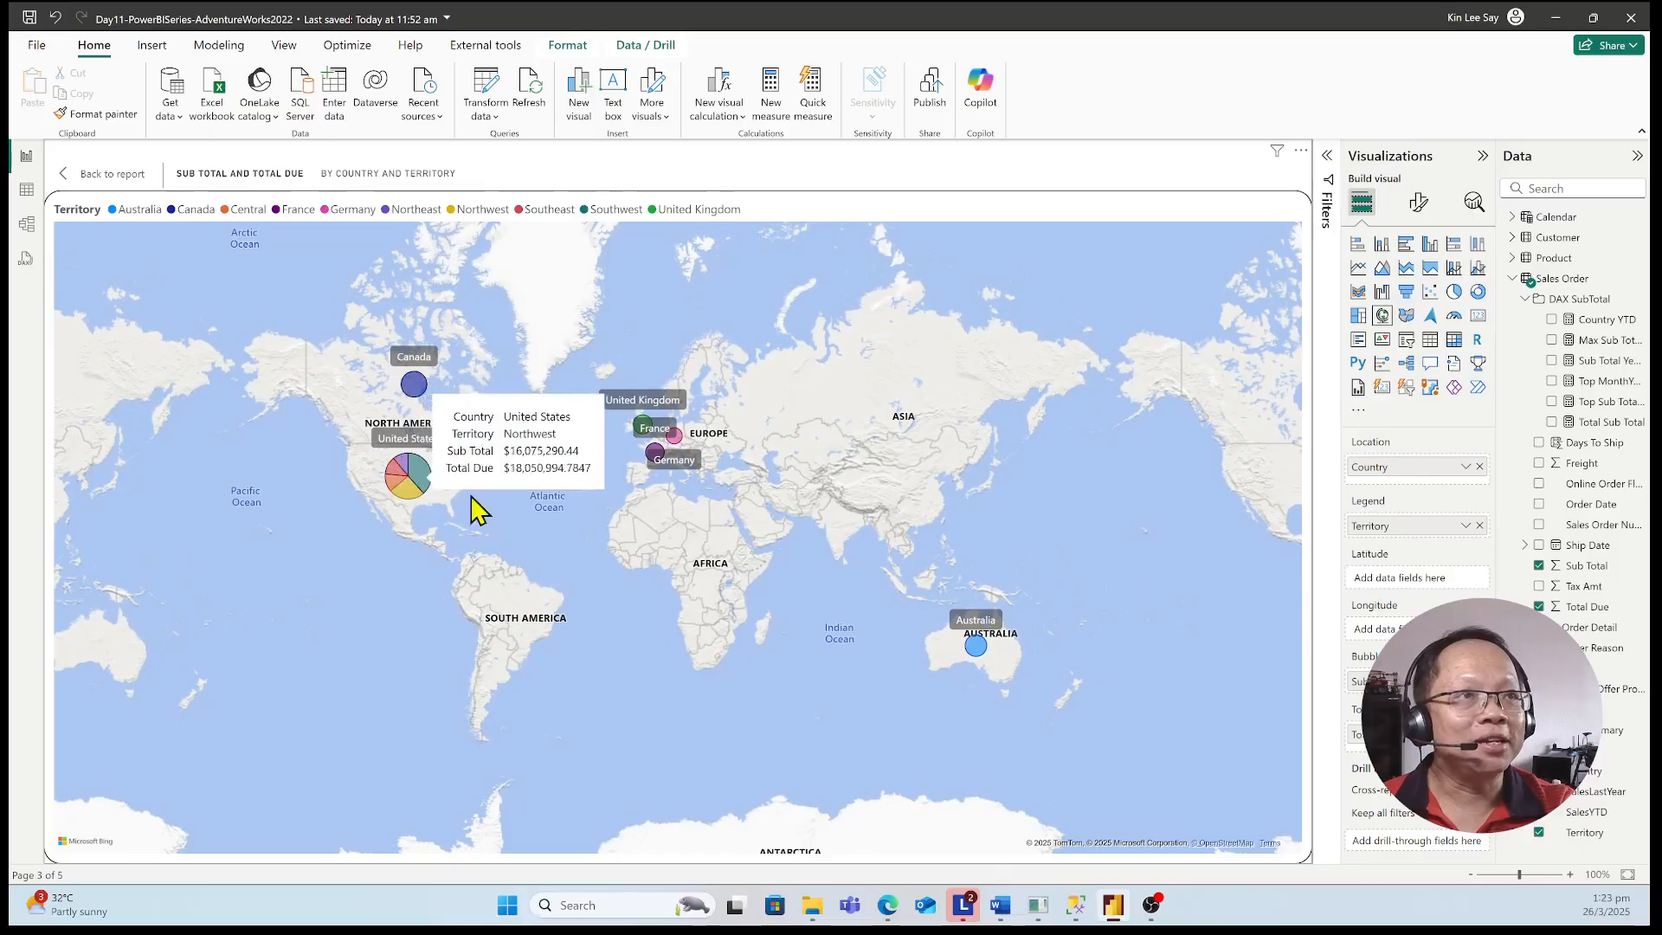
{"action": "mouse_move", "coordinate": [408, 384]}
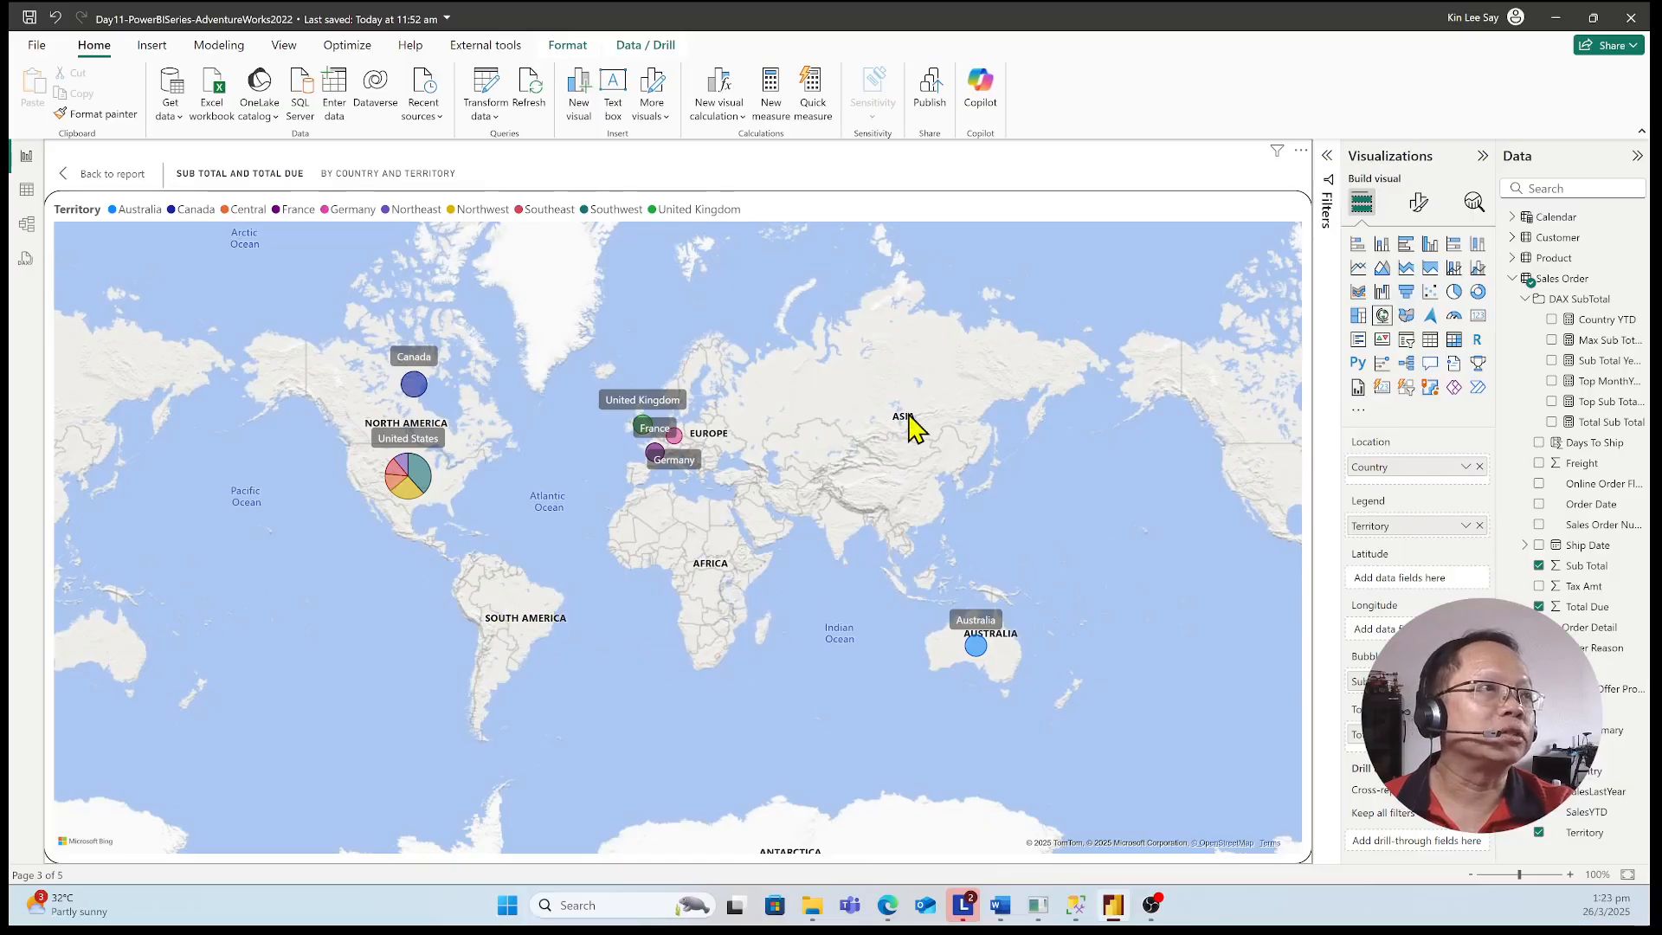
Review the map's market coverage across the Americas, Europe, Asia and Australia at regional and world scale, and return to the report
{"action": "scroll", "coordinate": [598, 662], "scroll_direction": "up", "scroll_amount": 3}
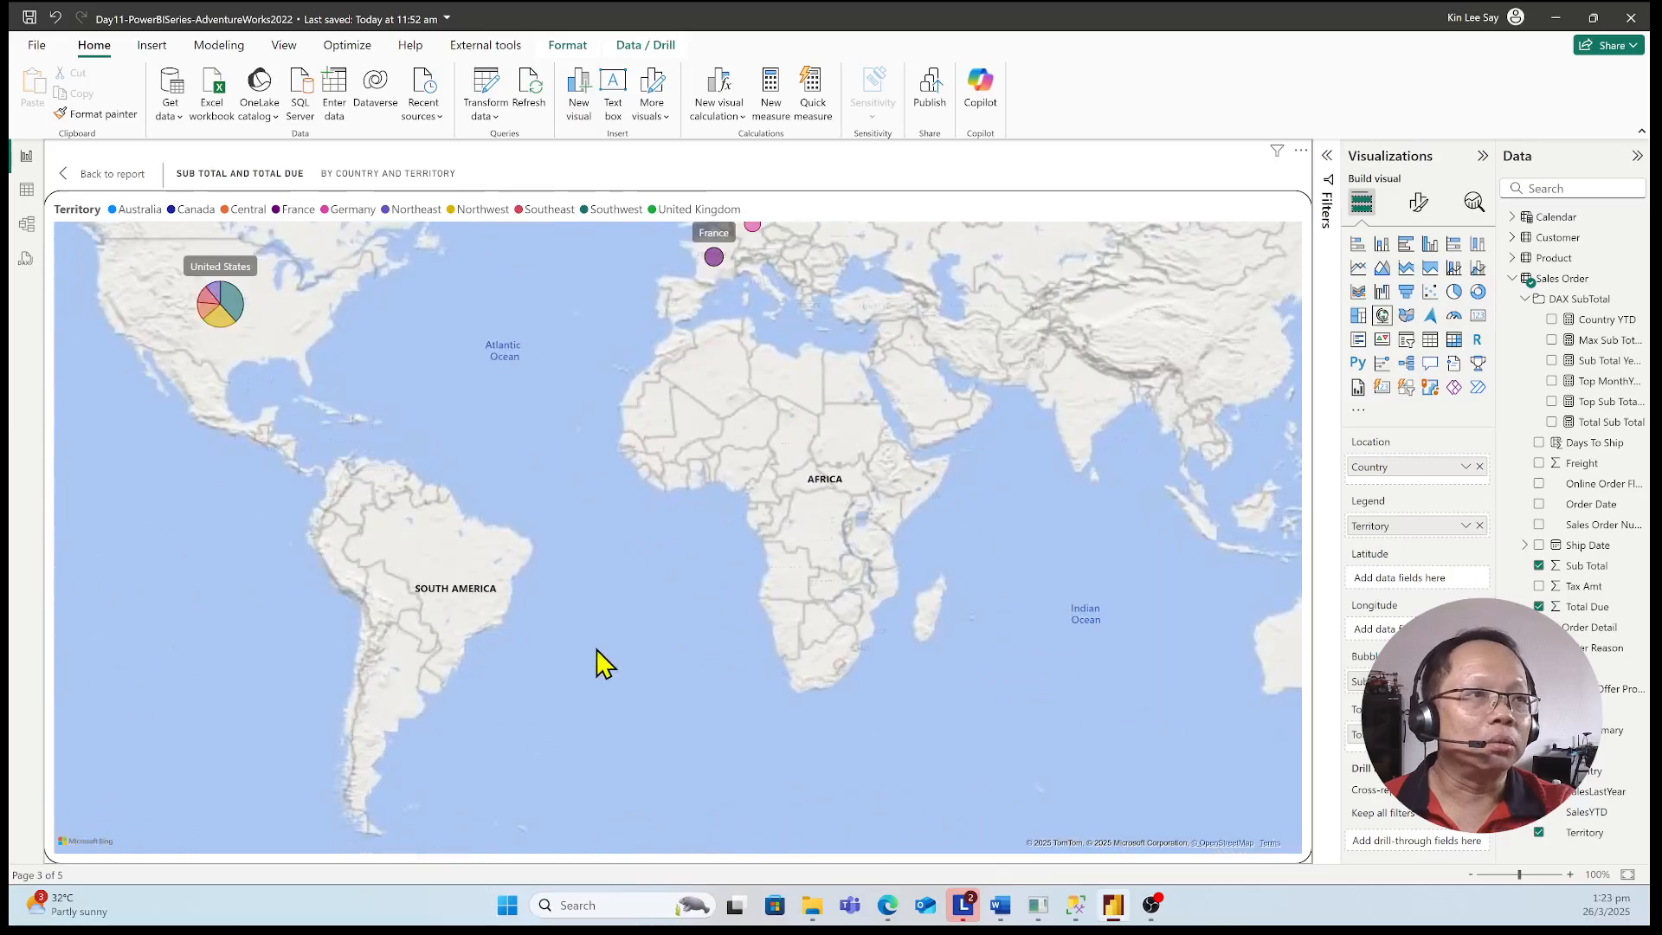
{"action": "left_click_drag", "start_coordinate": [505, 450], "coordinate": [467, 490]}
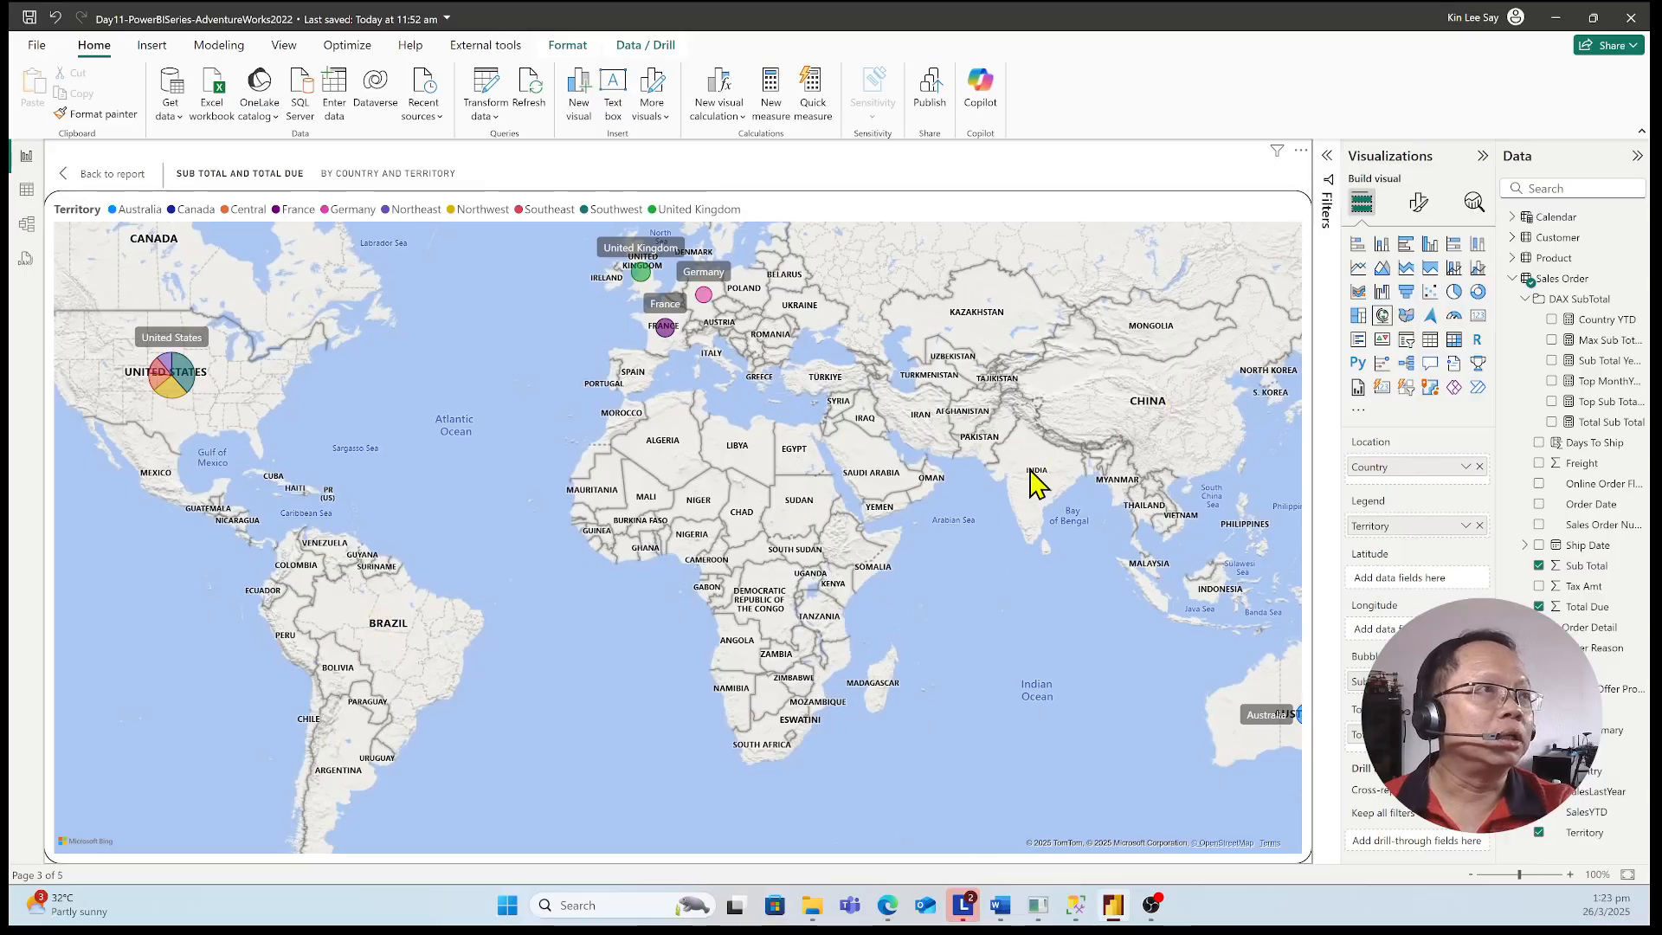
{"action": "scroll", "coordinate": [1036, 485], "scroll_direction": "down", "scroll_amount": 5}
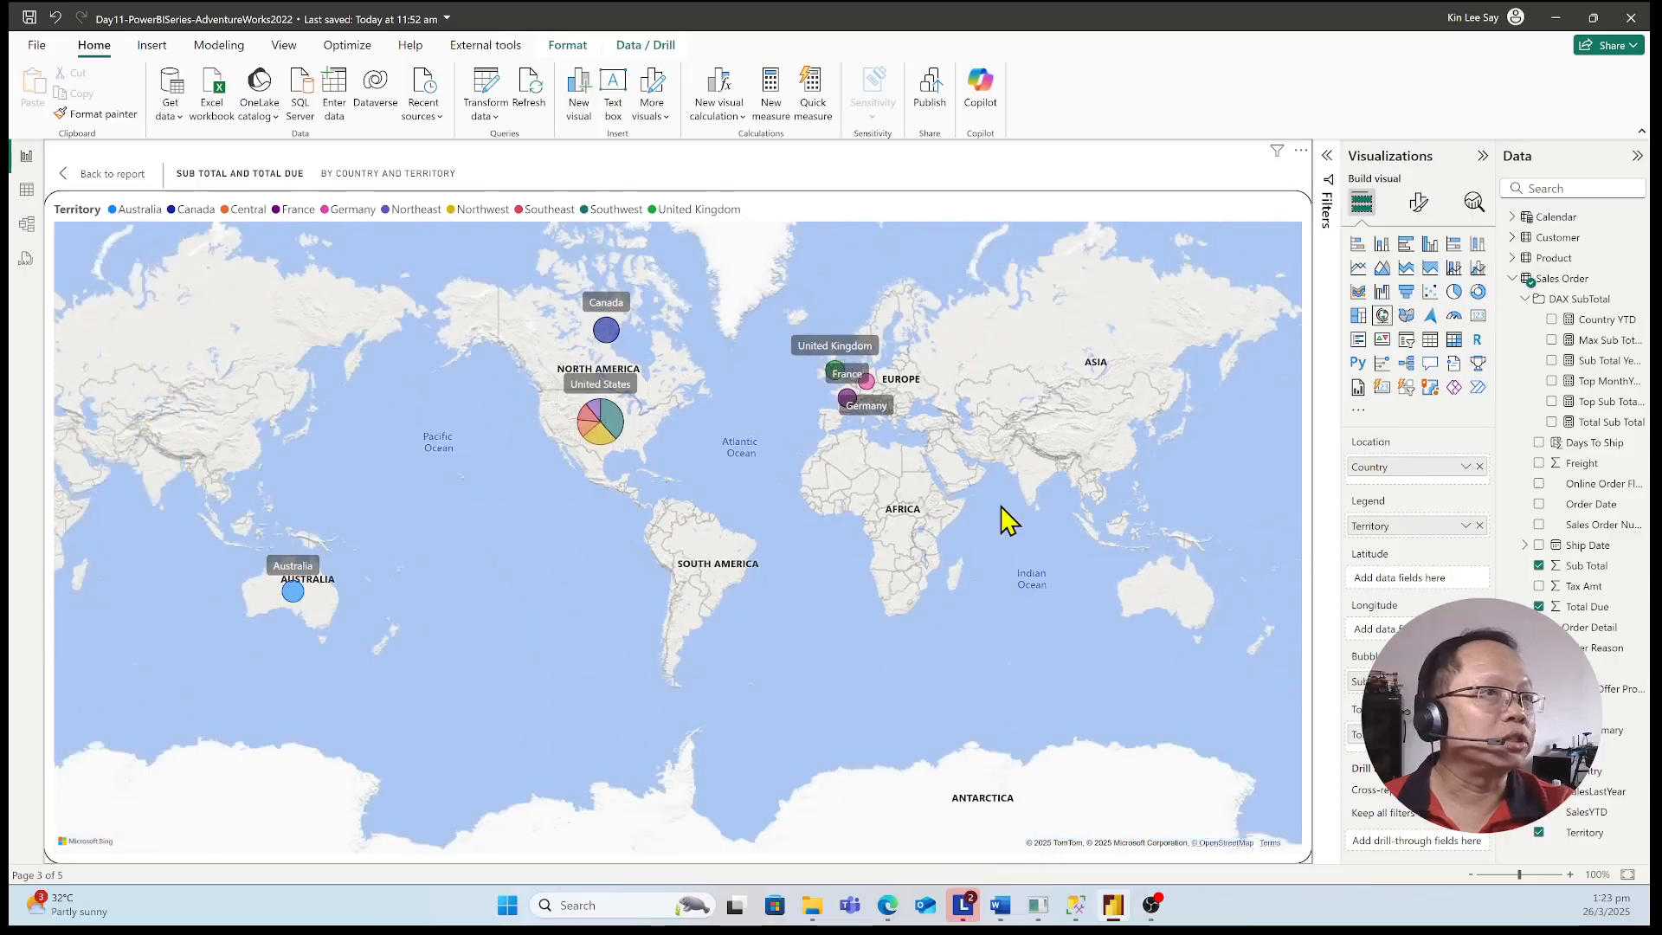
{"action": "left_click_drag", "start_coordinate": [800, 528], "coordinate": [493, 556]}
{"action": "scroll", "coordinate": [527, 537], "scroll_direction": "up", "scroll_amount": 3}
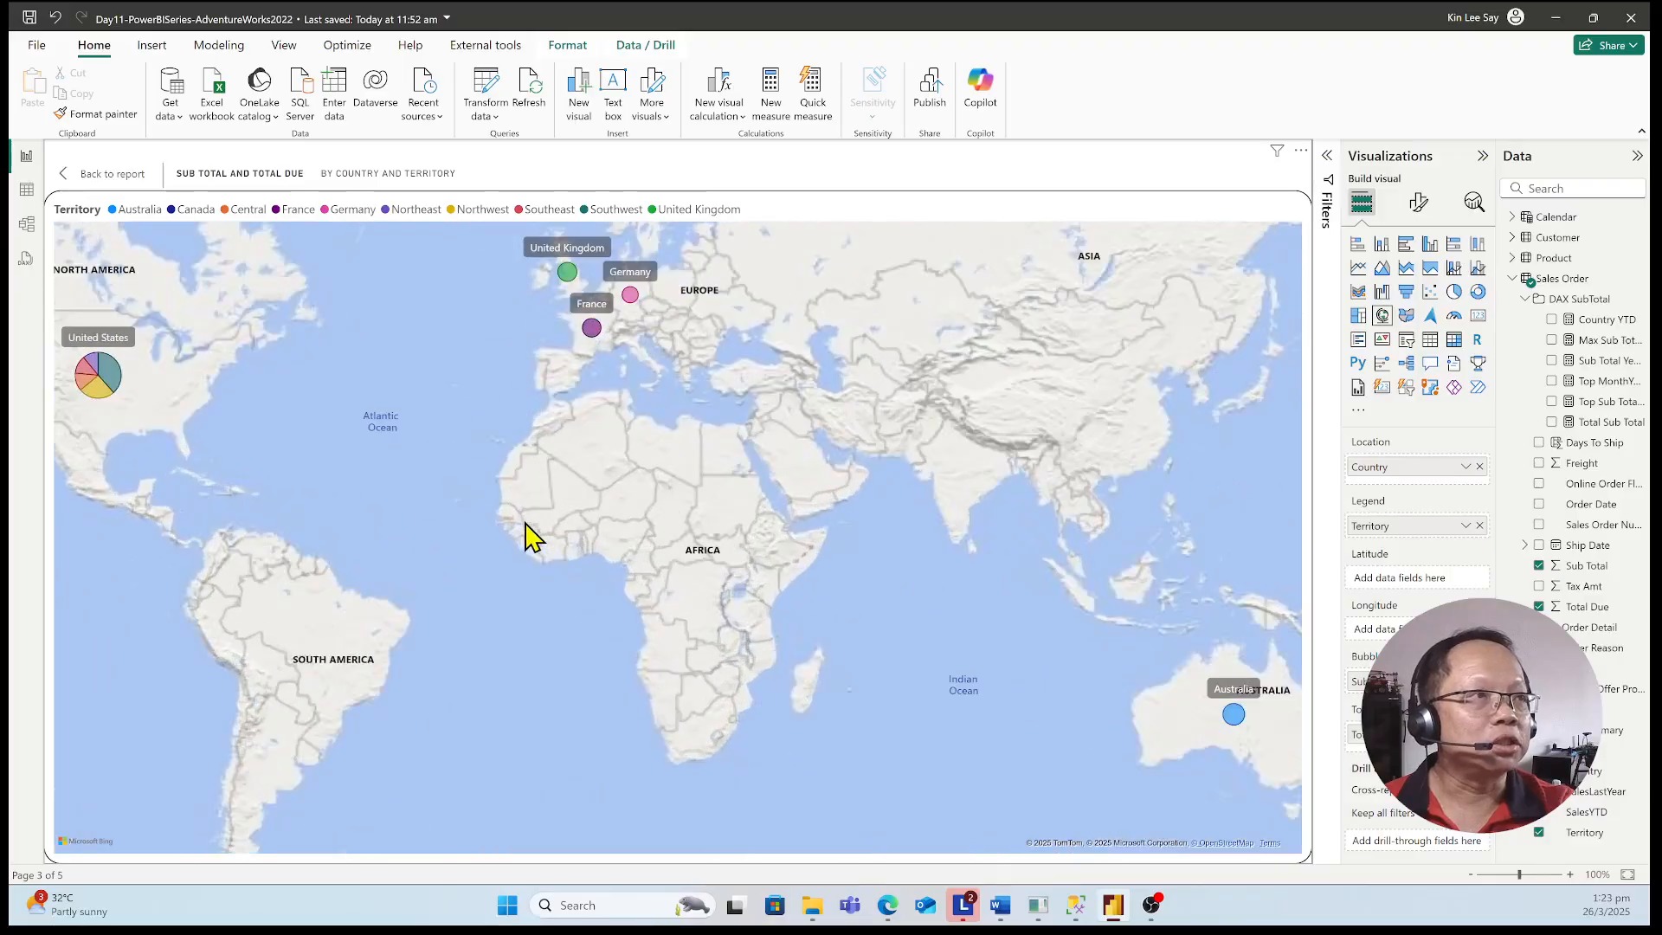
{"action": "left_click_drag", "start_coordinate": [575, 426], "coordinate": [631, 506]}
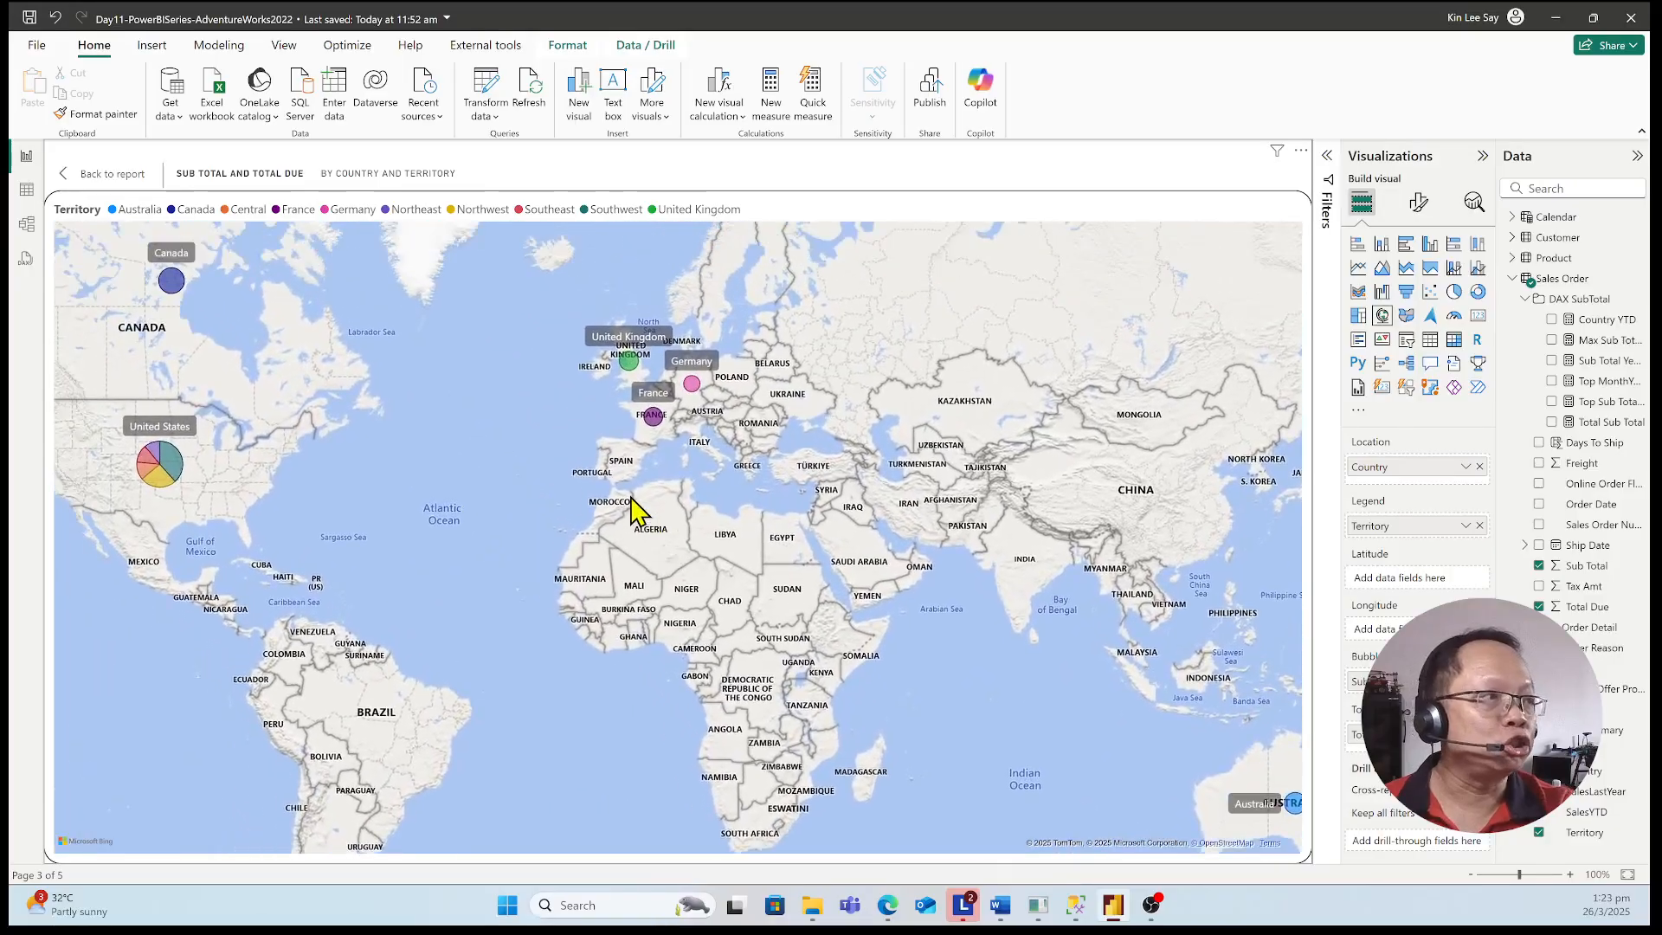
{"action": "scroll", "coordinate": [632, 506], "scroll_direction": "down", "scroll_amount": 3}
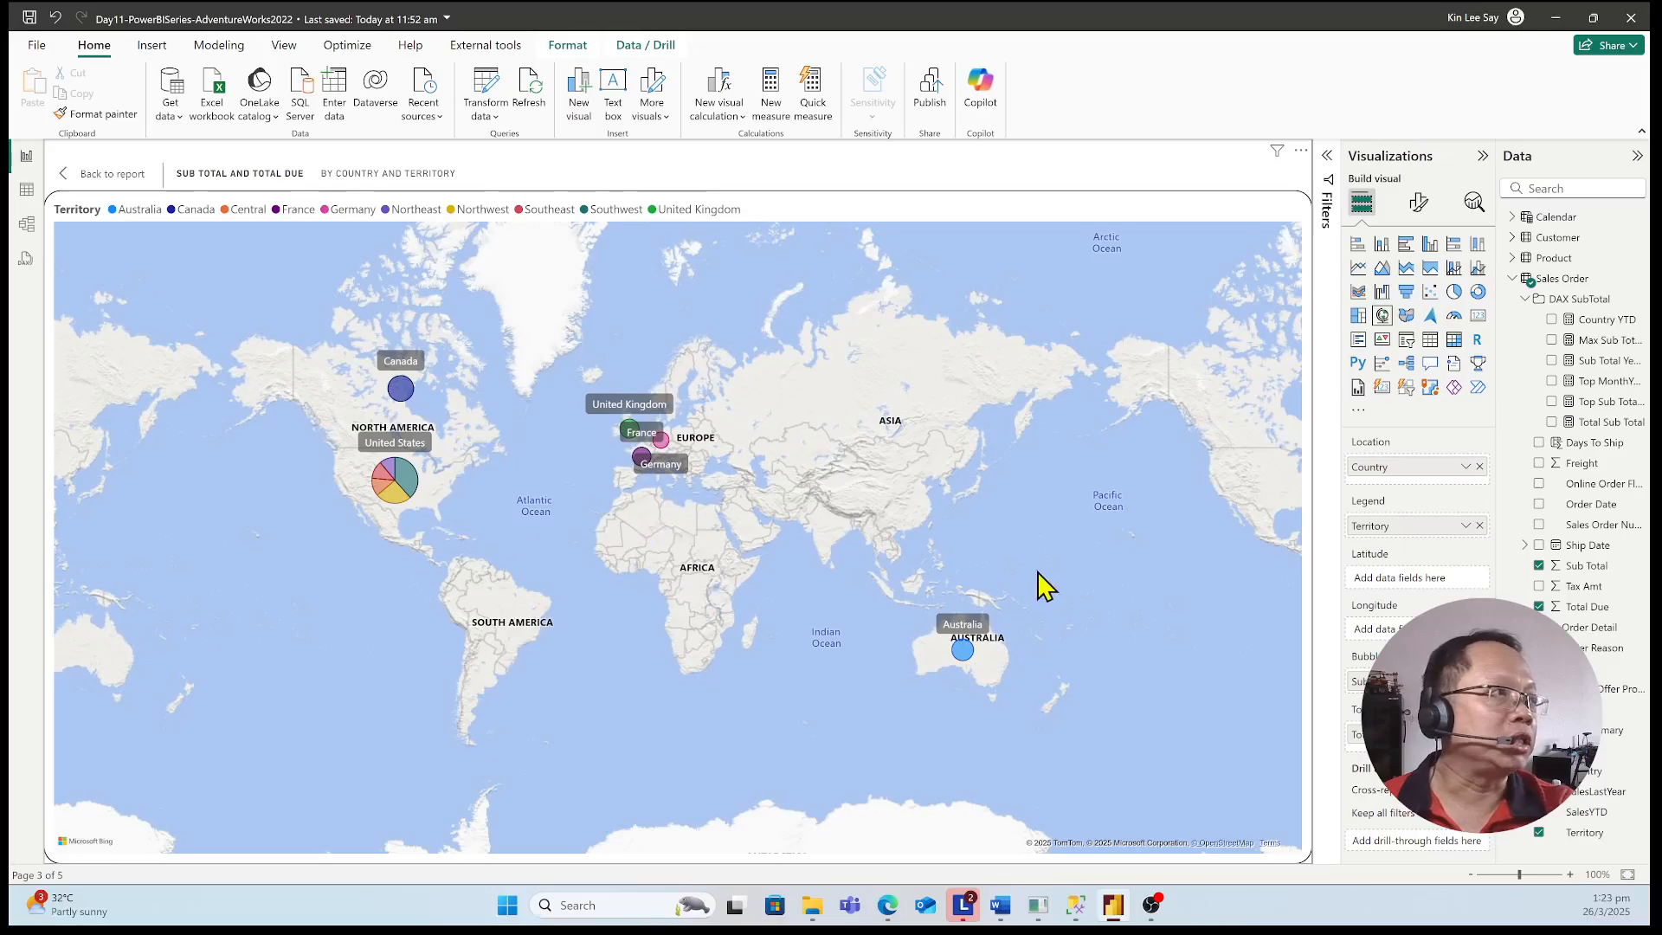
{"action": "left_click", "coordinate": [116, 170]}
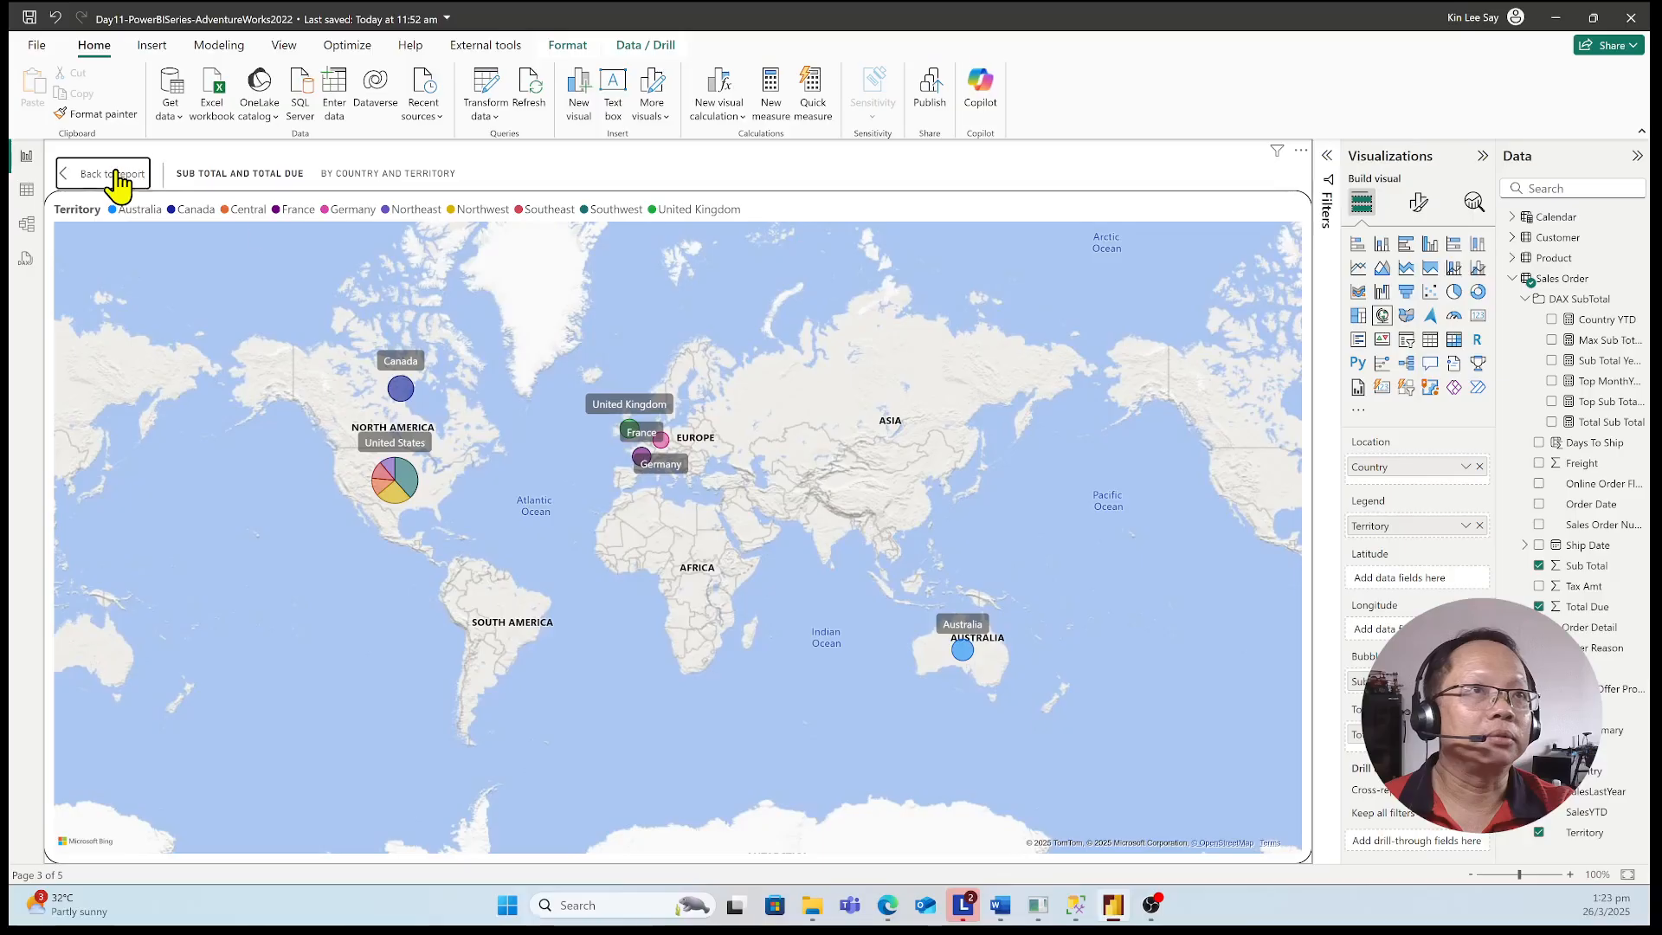